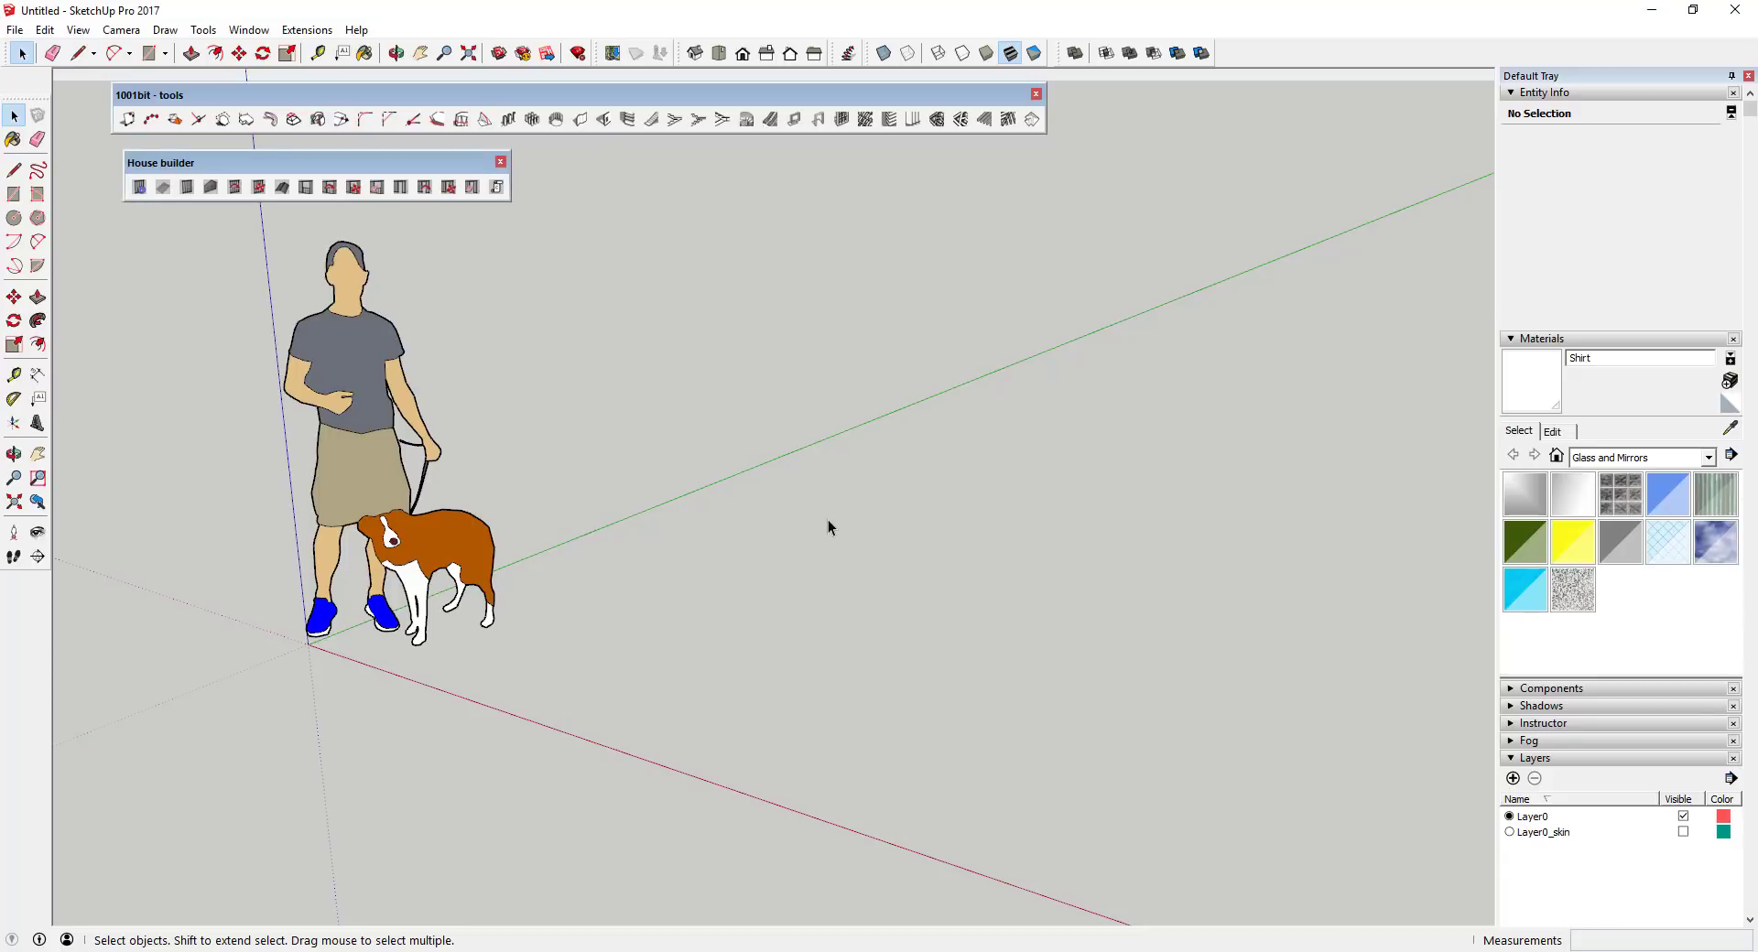
# - Drag the House builder toolbar to the right side of the canvas, clear of the figure
pyautogui.moveTo(394, 164); pyautogui.dragTo(1195, 181)
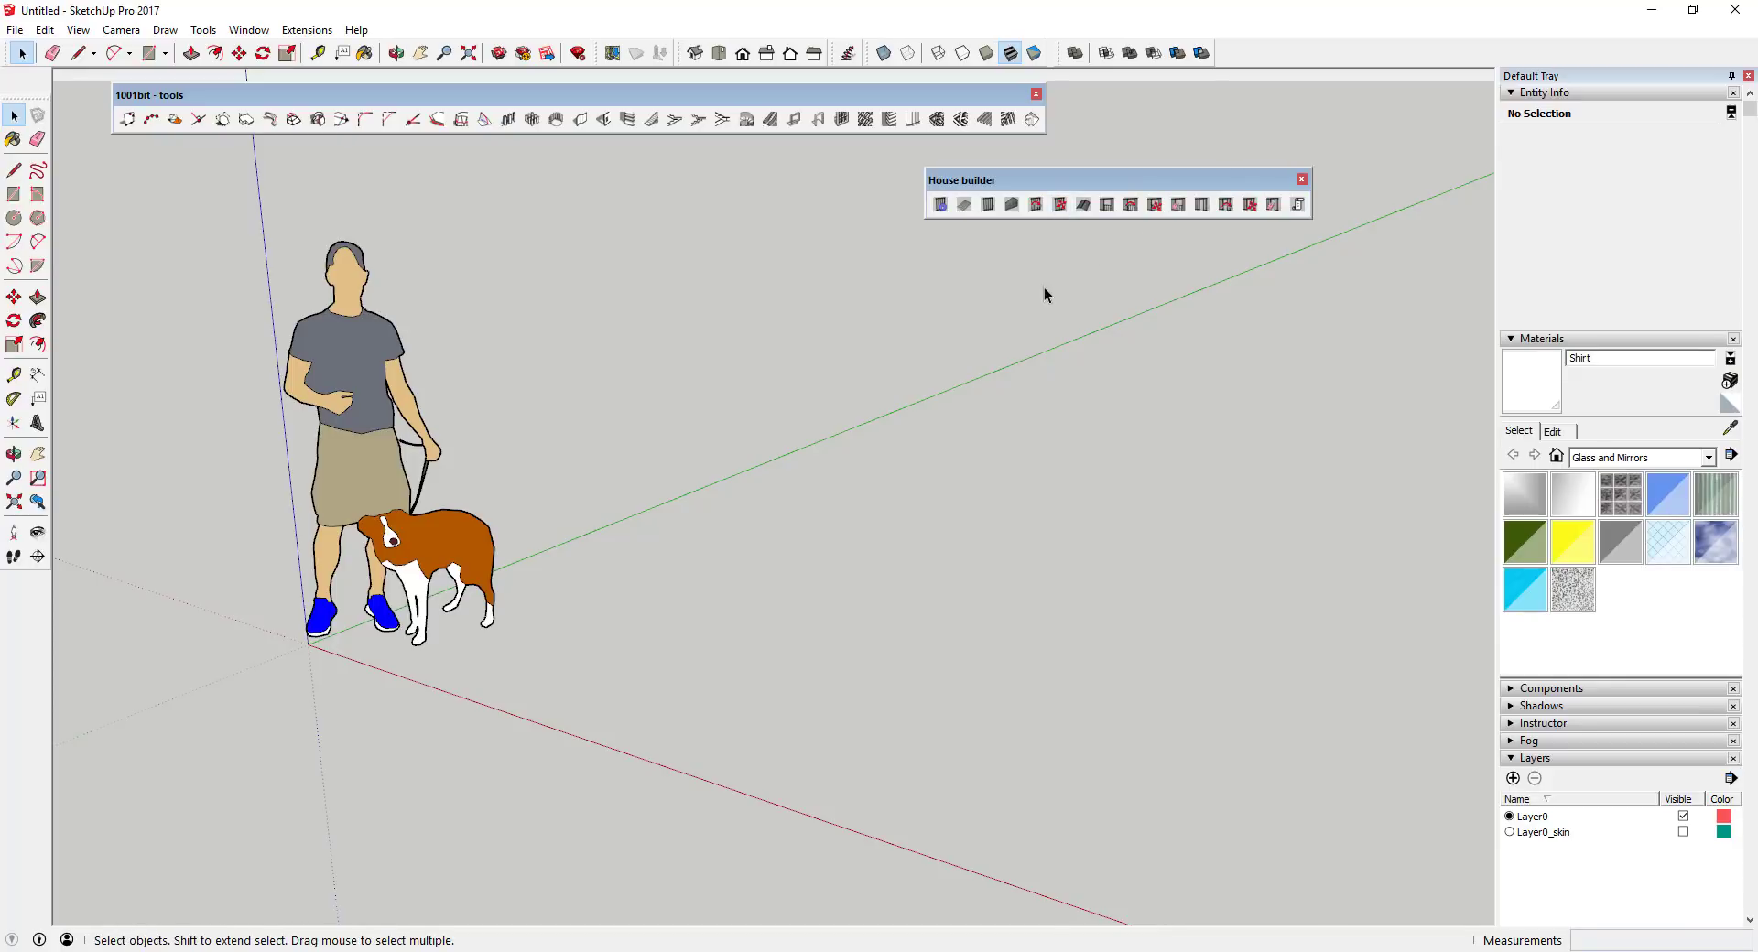
pyautogui.scroll(-5, 558, 581)
# - Draw a closed rectangle from the origin with a 50' edge along red, forming the floor face
pyautogui.press('l')
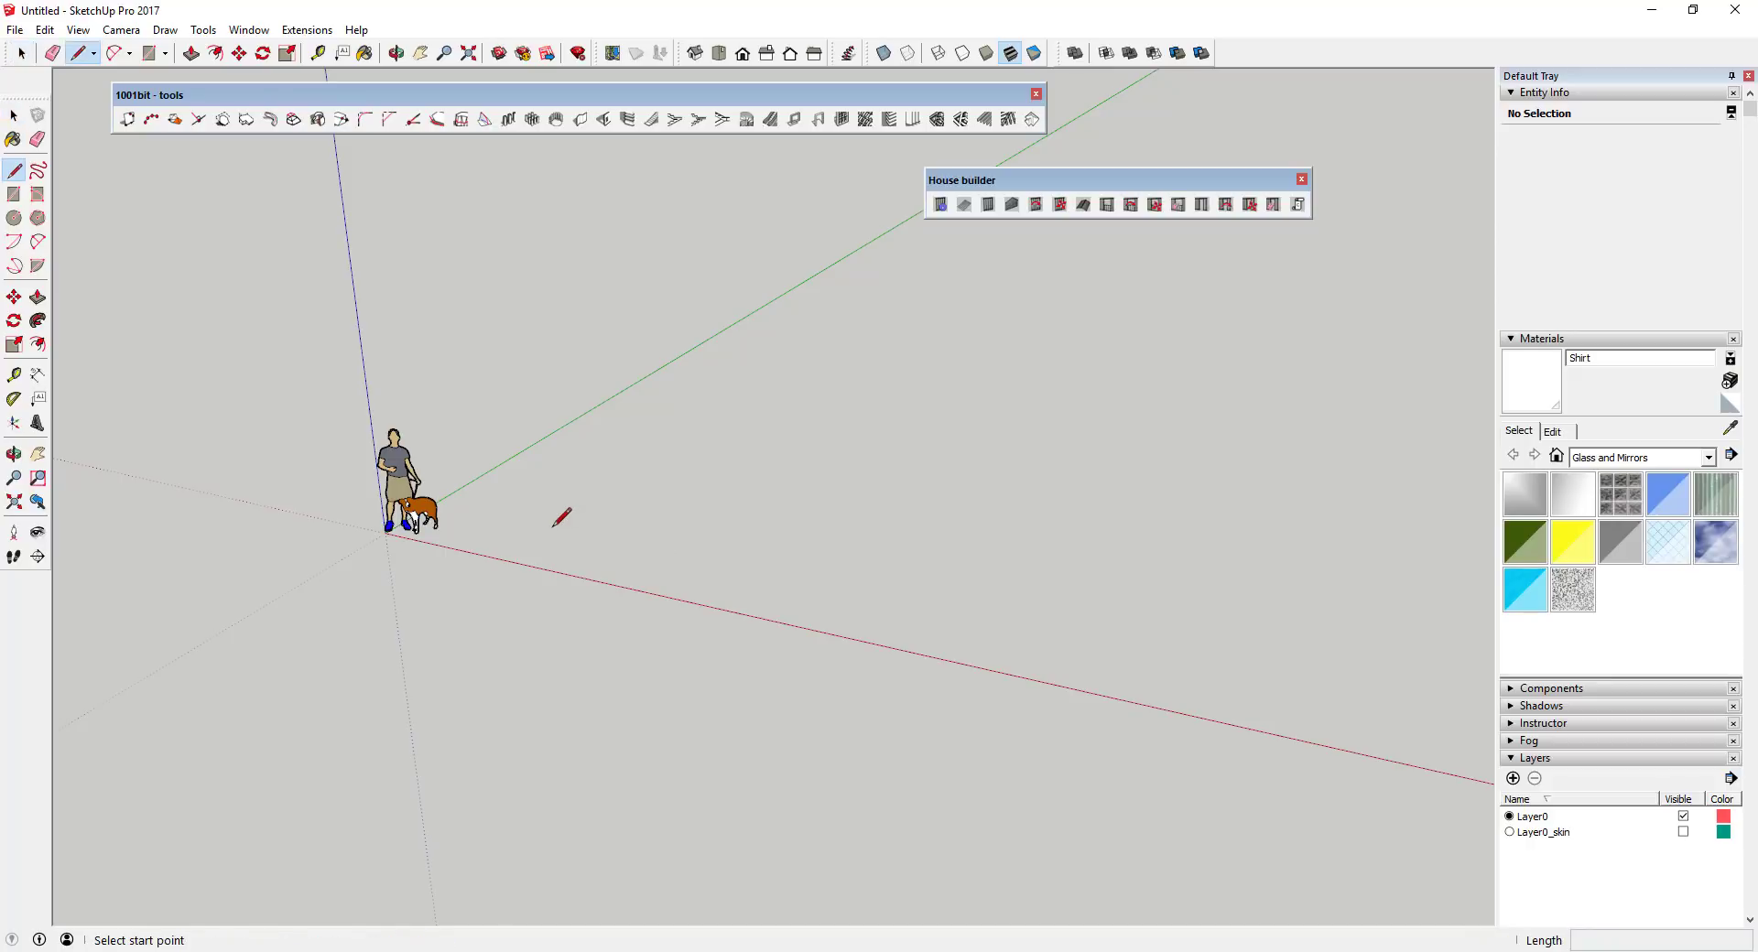
pyautogui.click(534, 536)
pyautogui.write("50'")
pyautogui.press('Return')
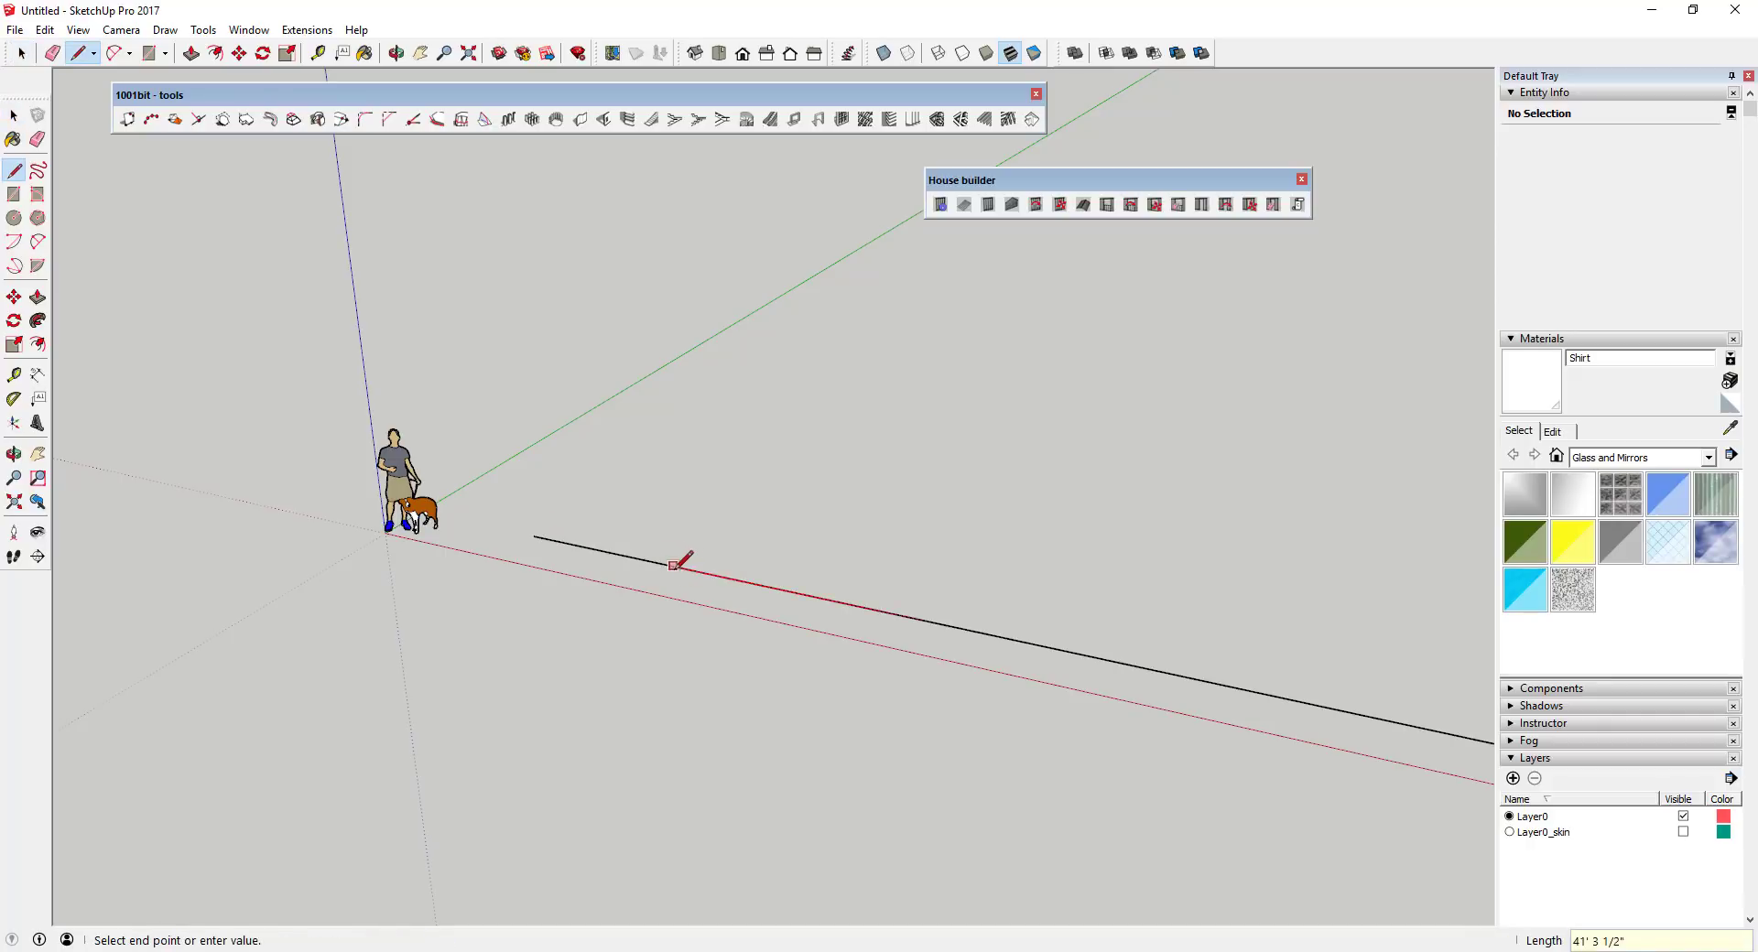
pyautogui.scroll(-5, 616, 481)
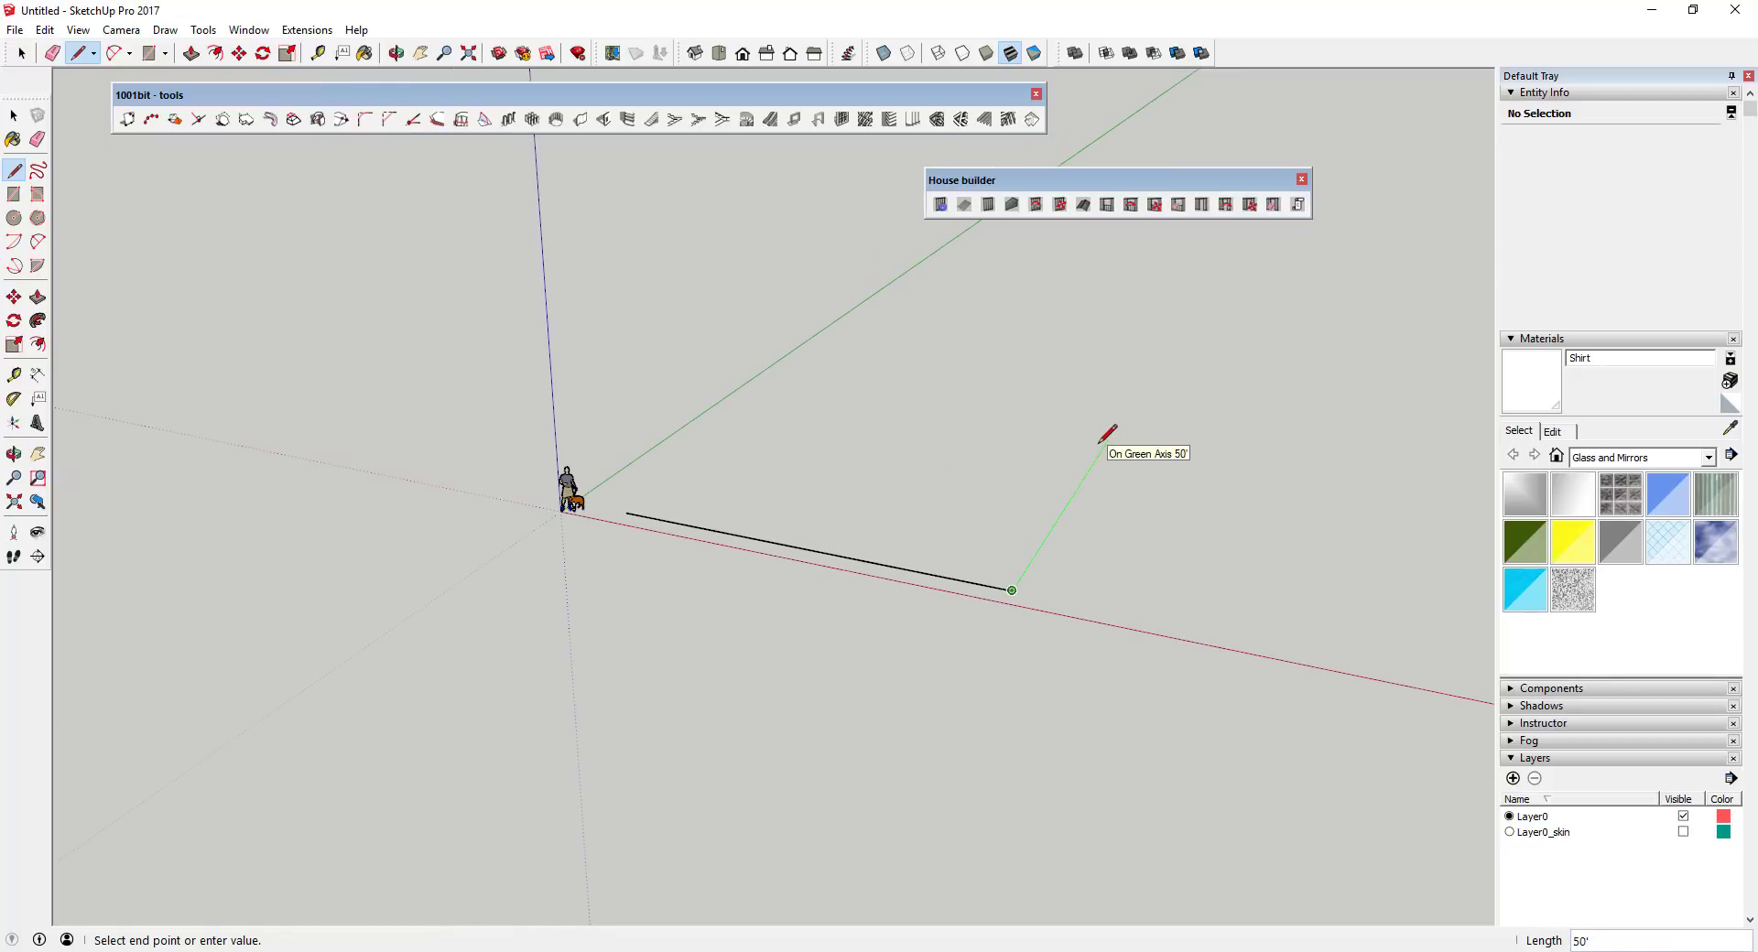
pyautogui.press('Return')
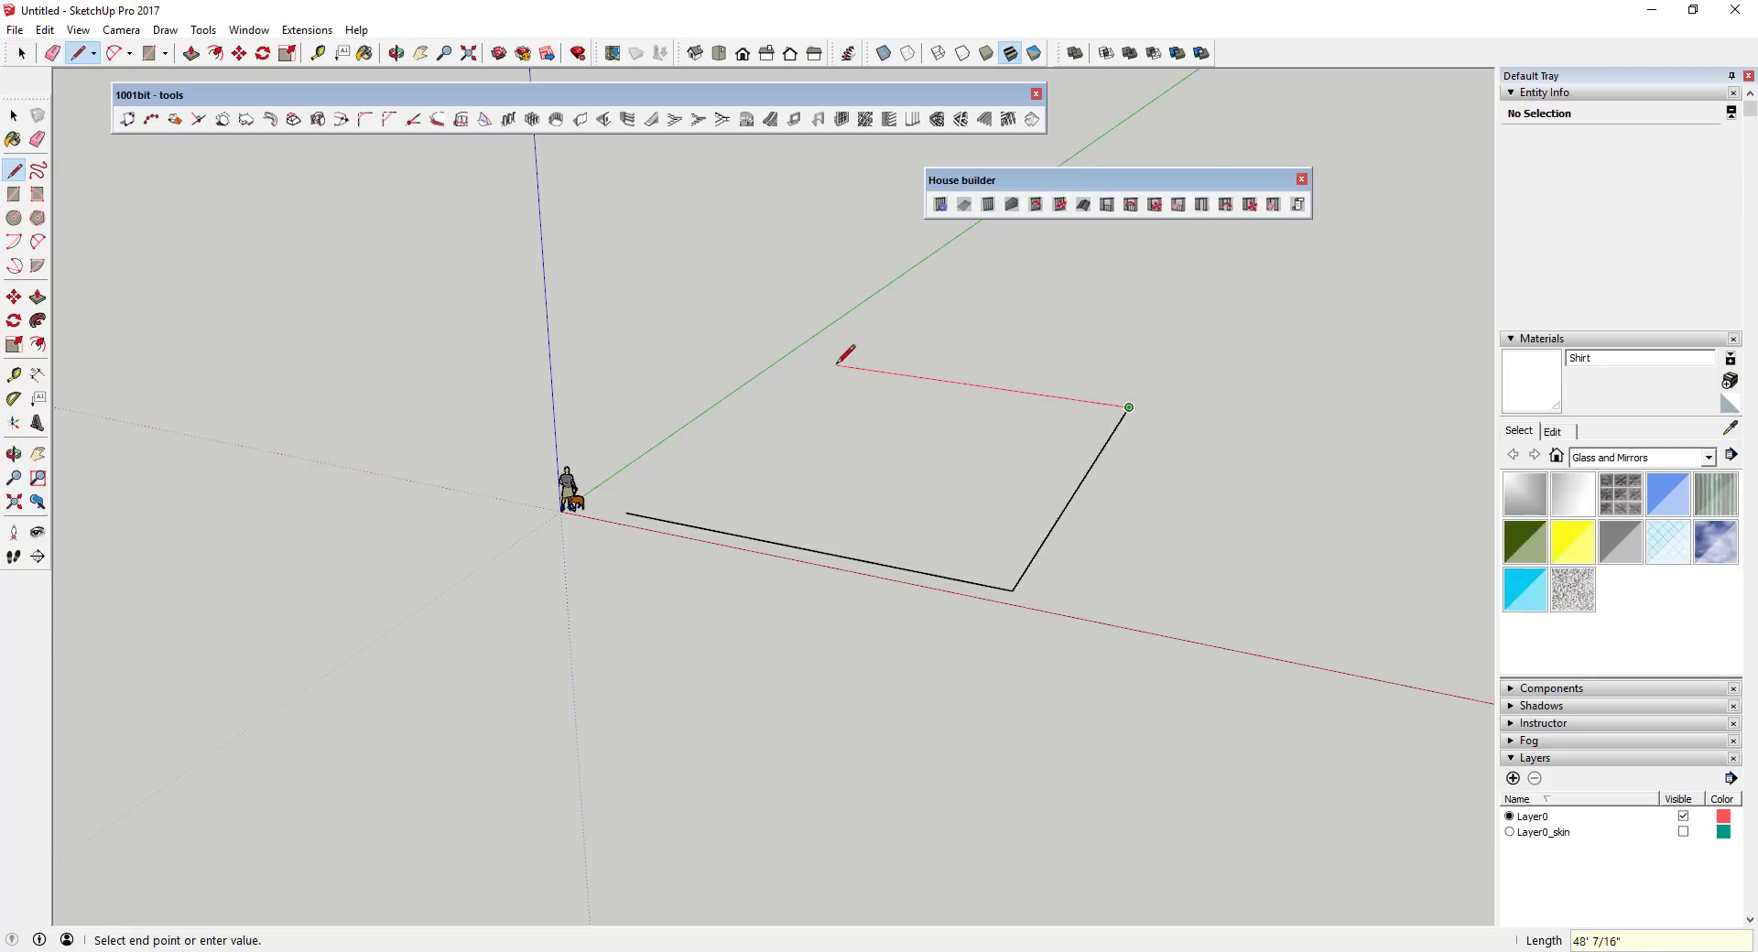
pyautogui.press('shift')
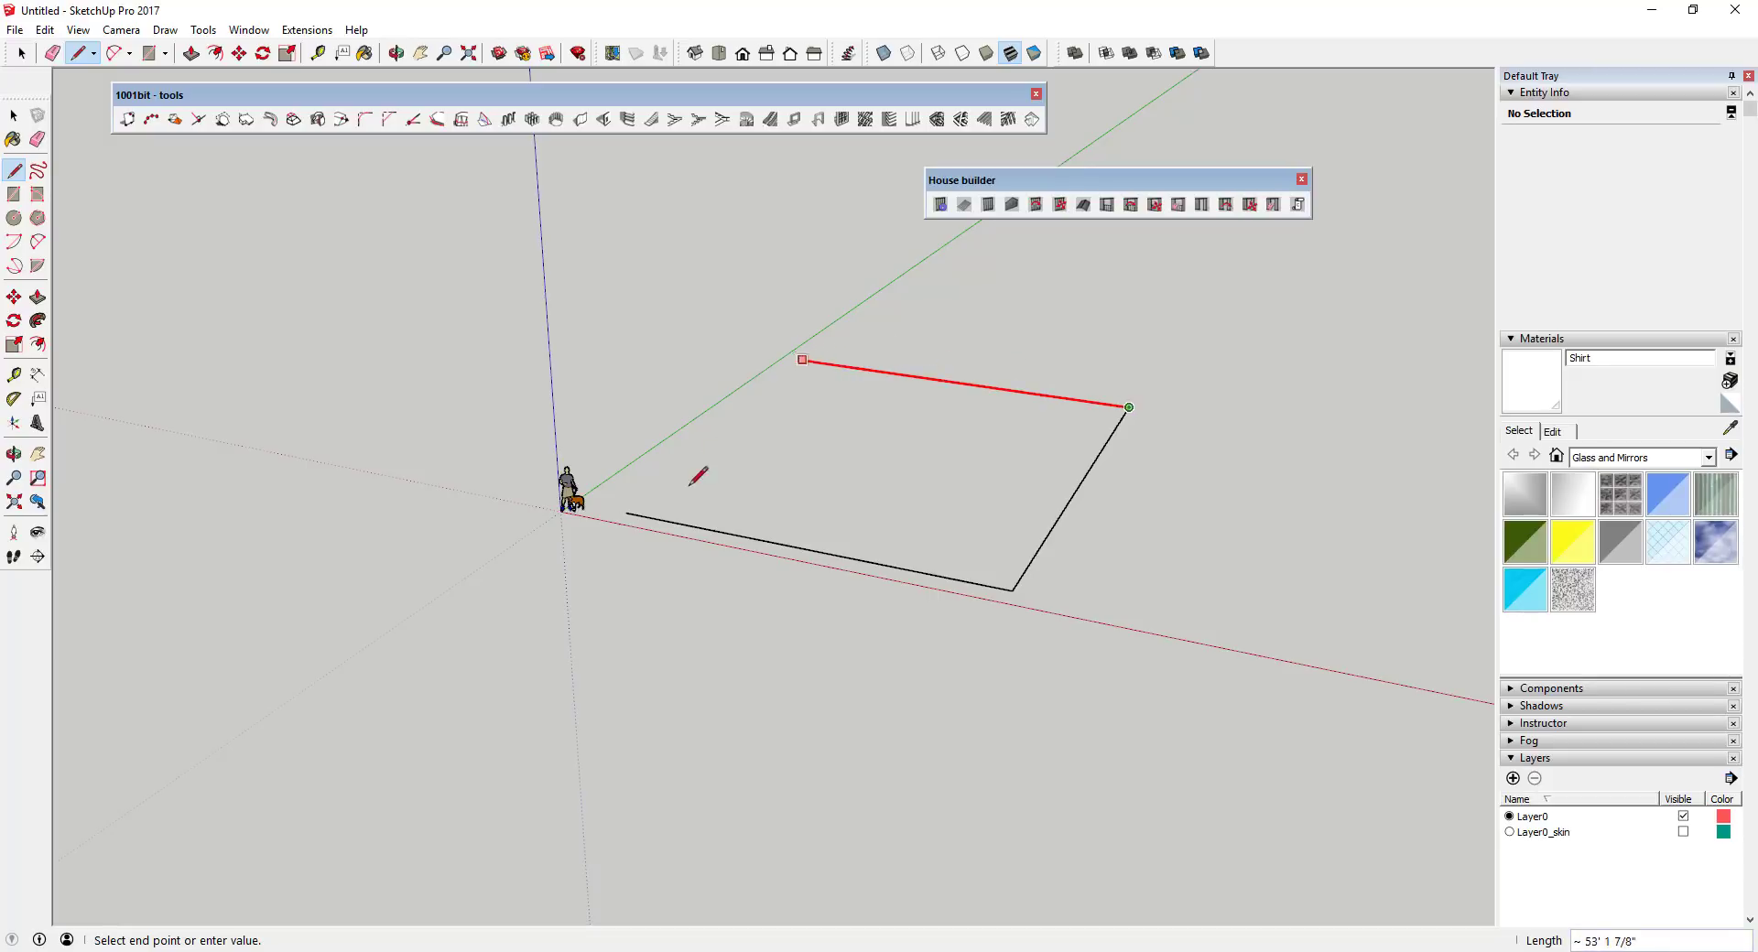
pyautogui.click(628, 511)
pyautogui.click(626, 514)
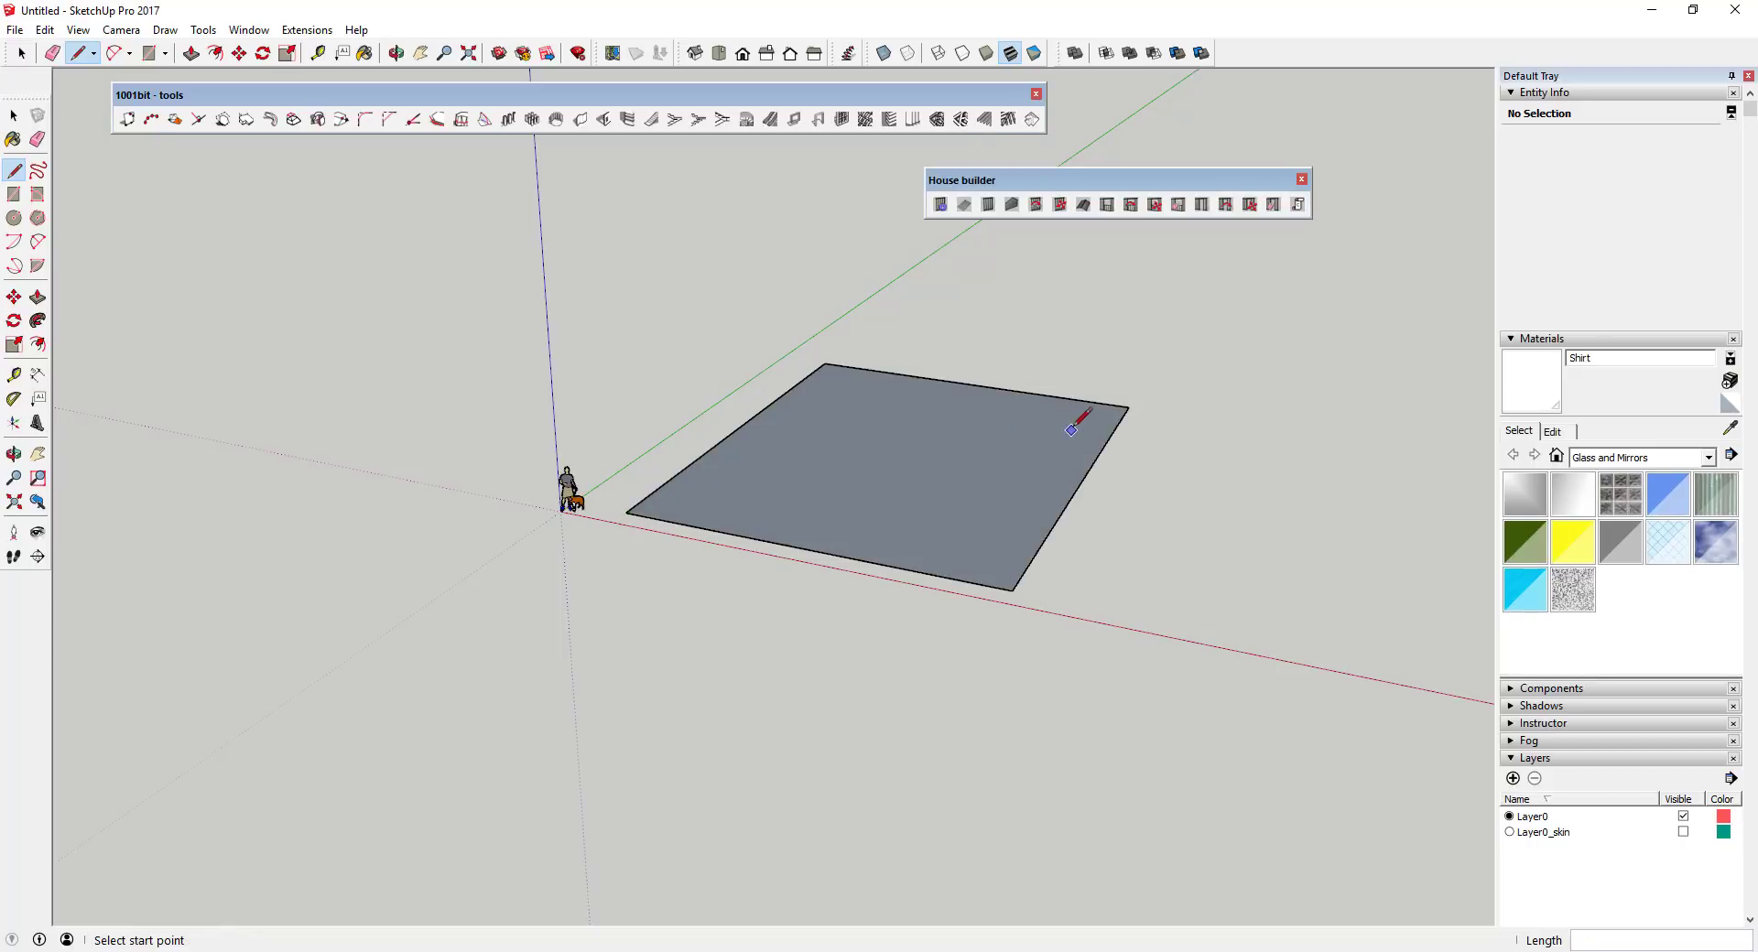
pyautogui.scroll(5, 1071, 428)
pyautogui.press('space')
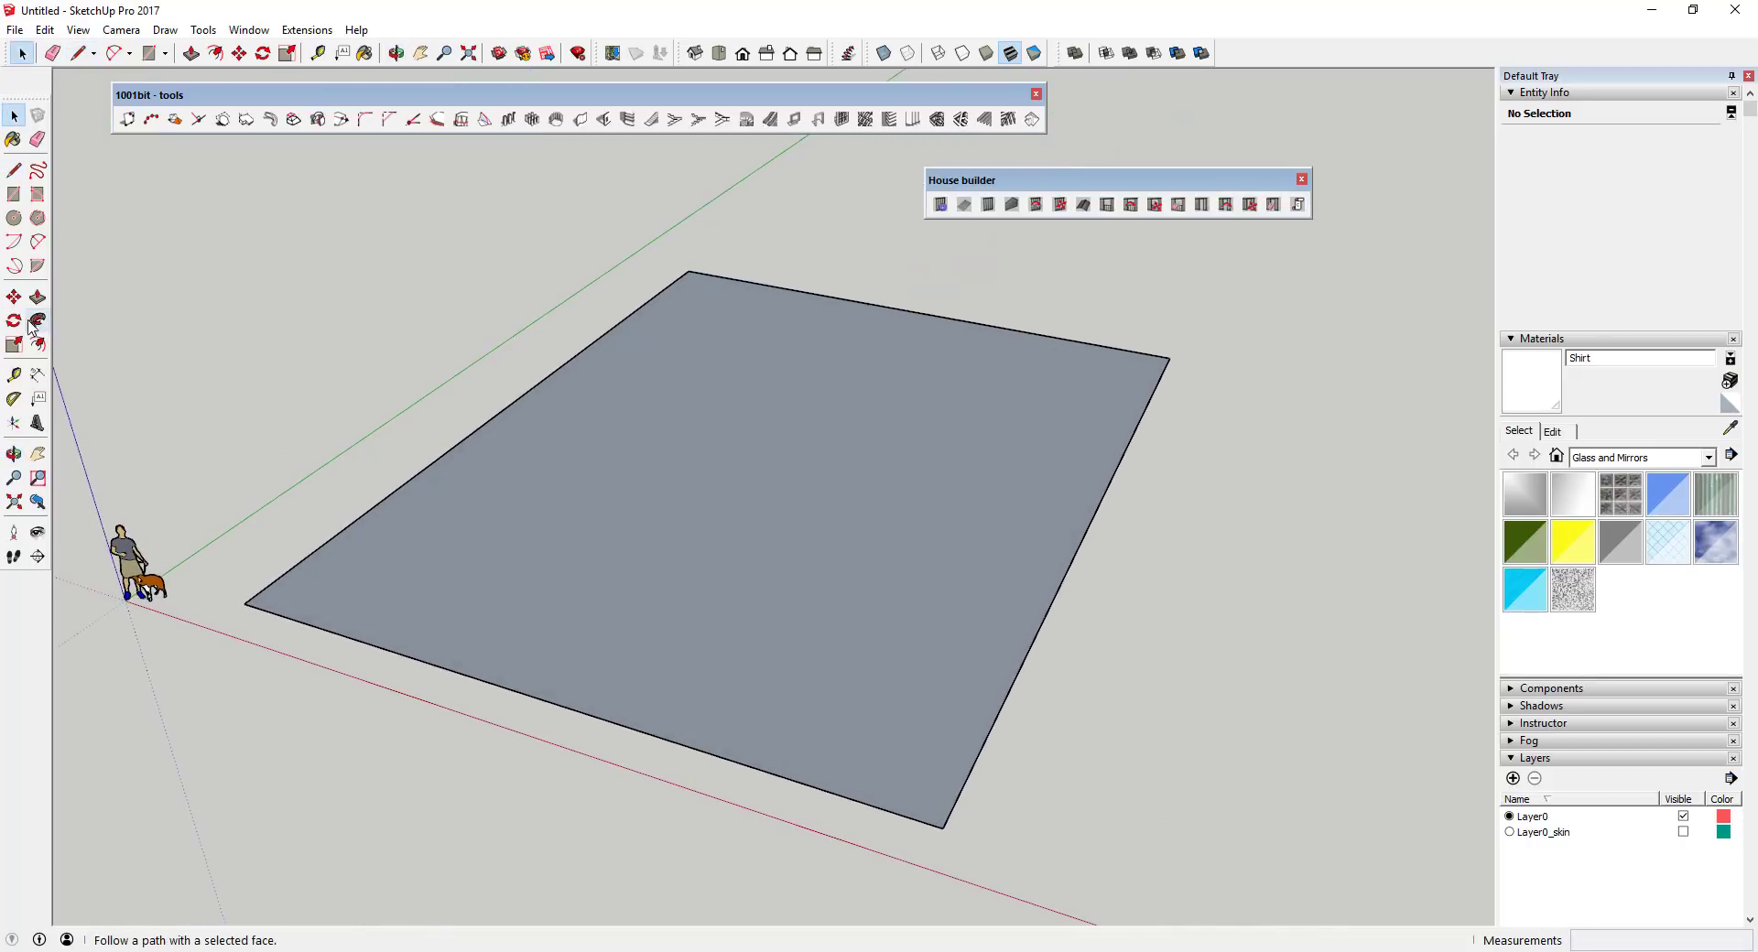
# - Place a guide parallel to the front edge and a guide 16' in from the right edge
pyautogui.click(14, 374)
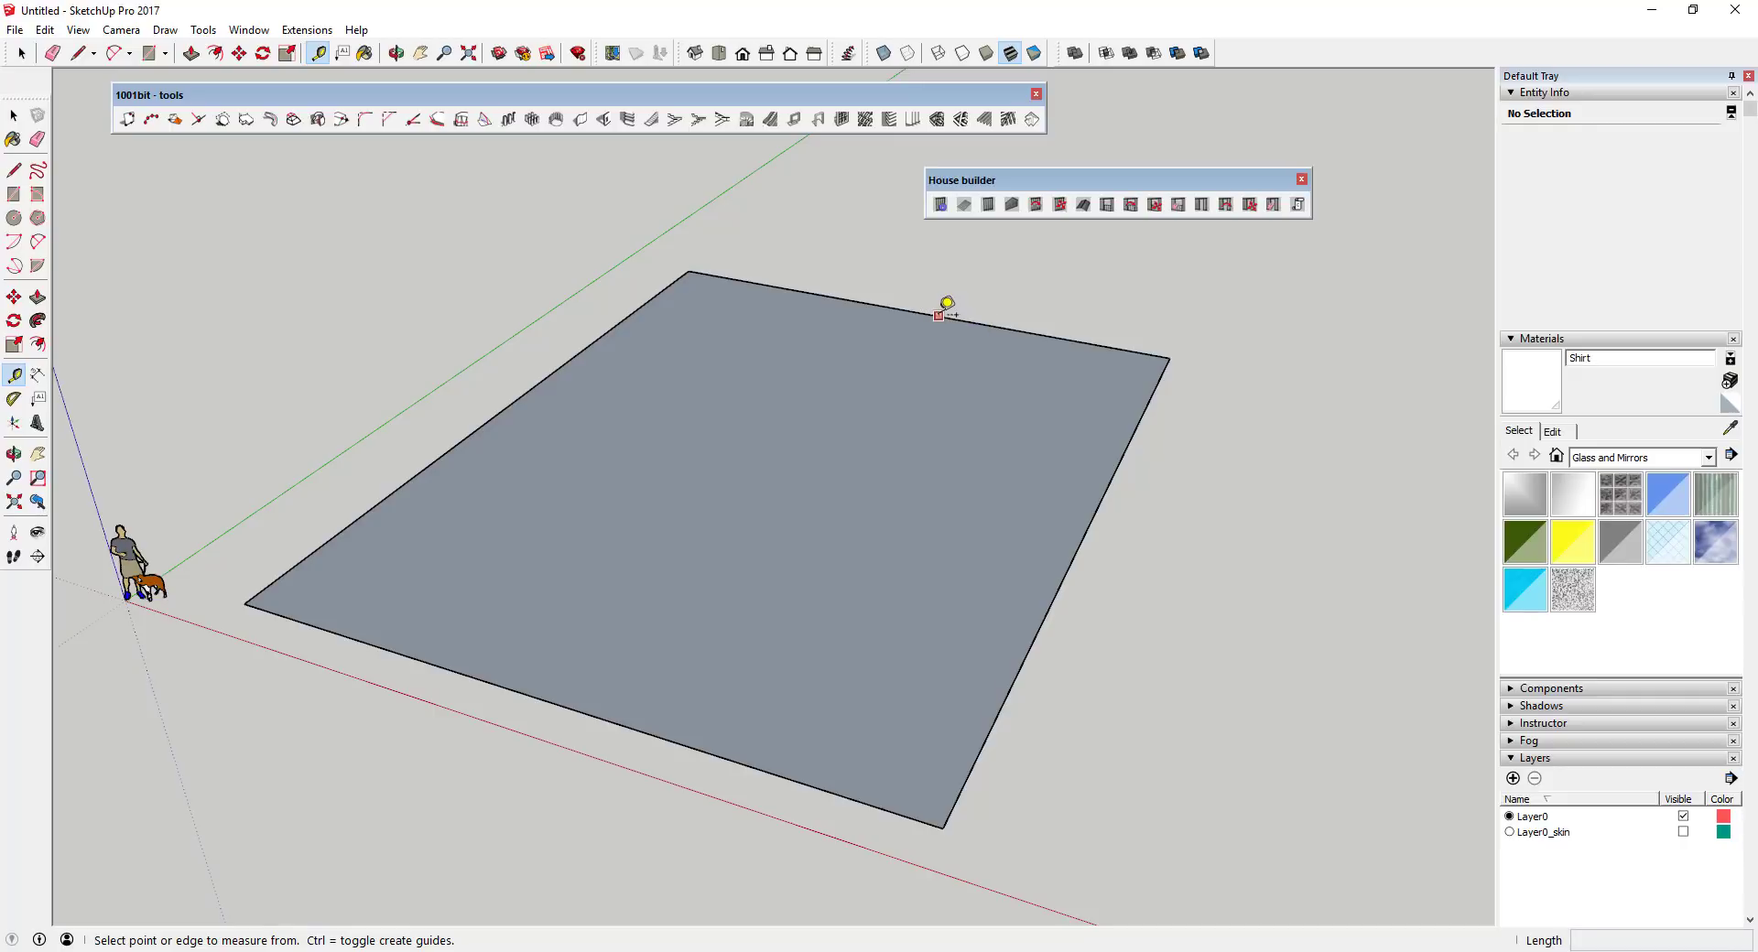
pyautogui.click(574, 711)
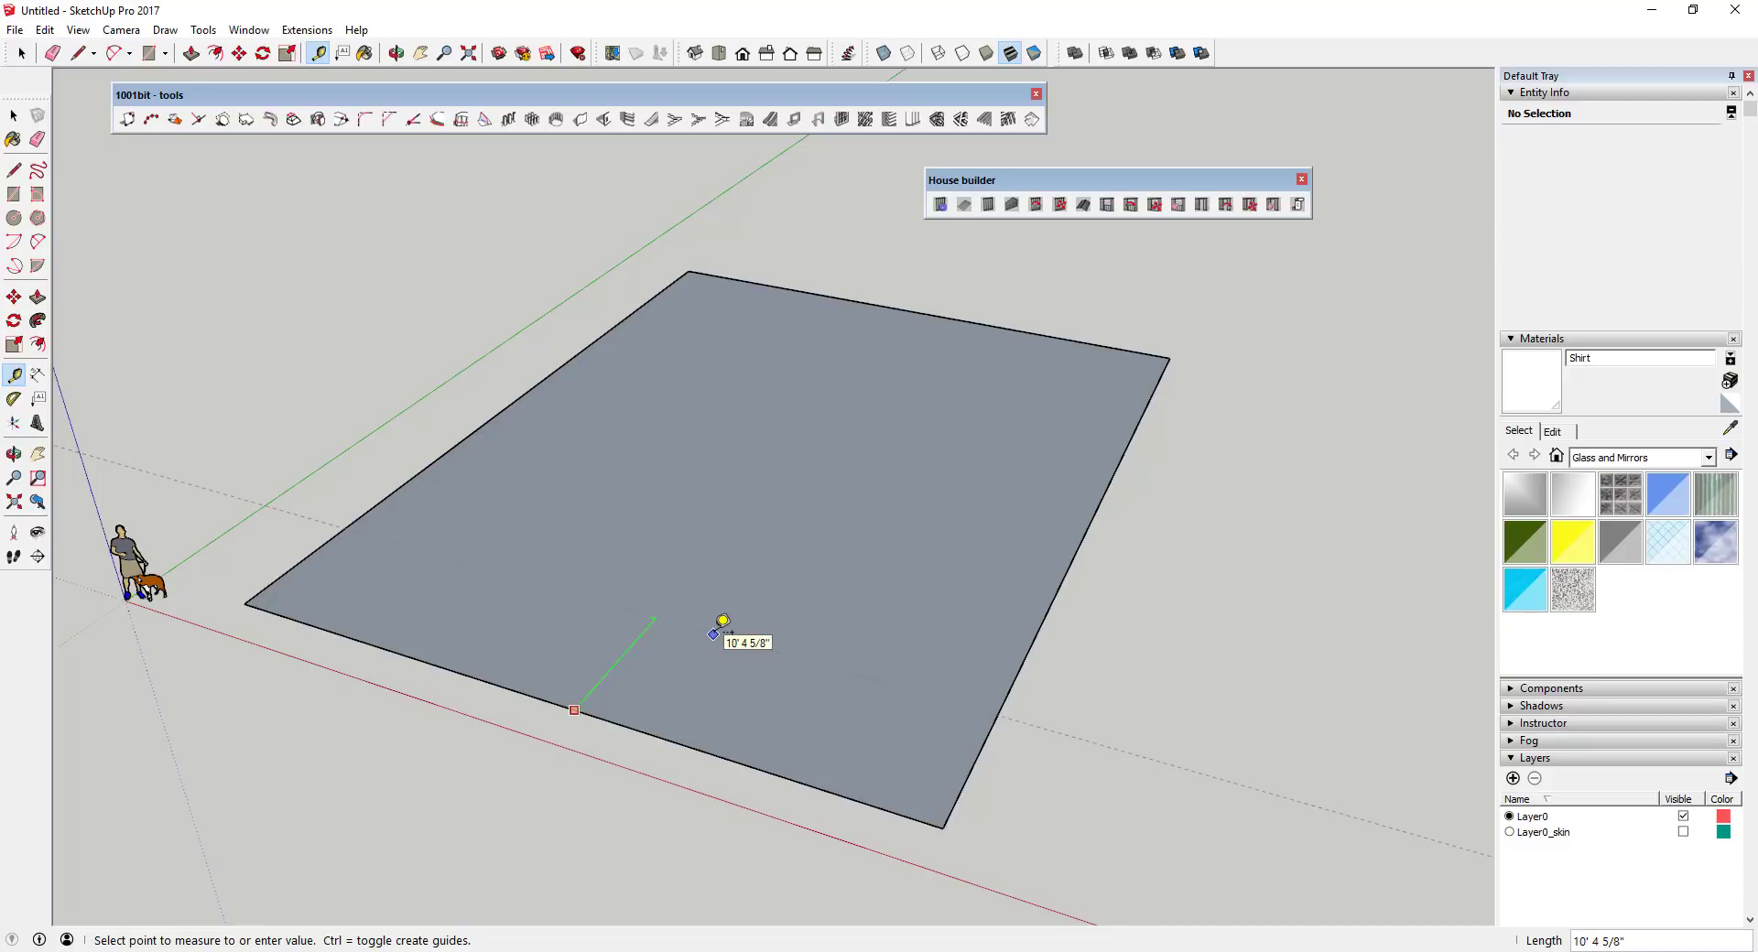
pyautogui.click(894, 591)
pyautogui.press('space')
pyautogui.click(14, 374)
pyautogui.click(996, 717)
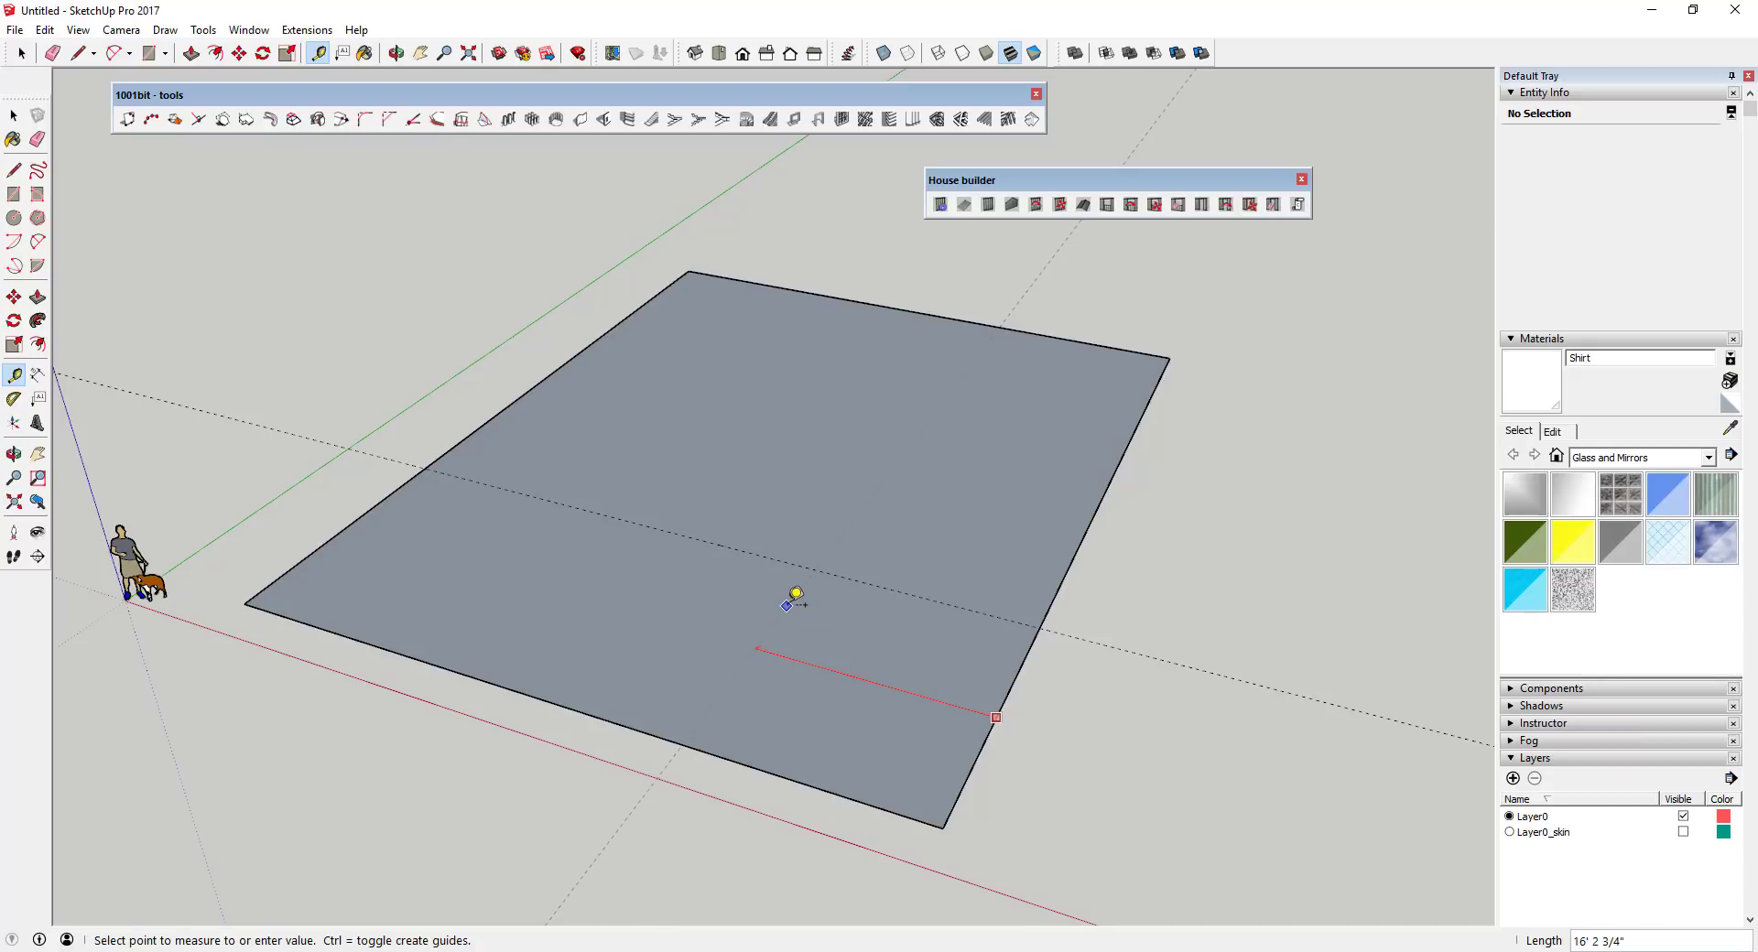
pyautogui.write("16'")
pyautogui.press('Return')
pyautogui.press('space')
# - Draw cut lines along the guides, then erase the lower-left corner piece and both guides
pyautogui.press('l')
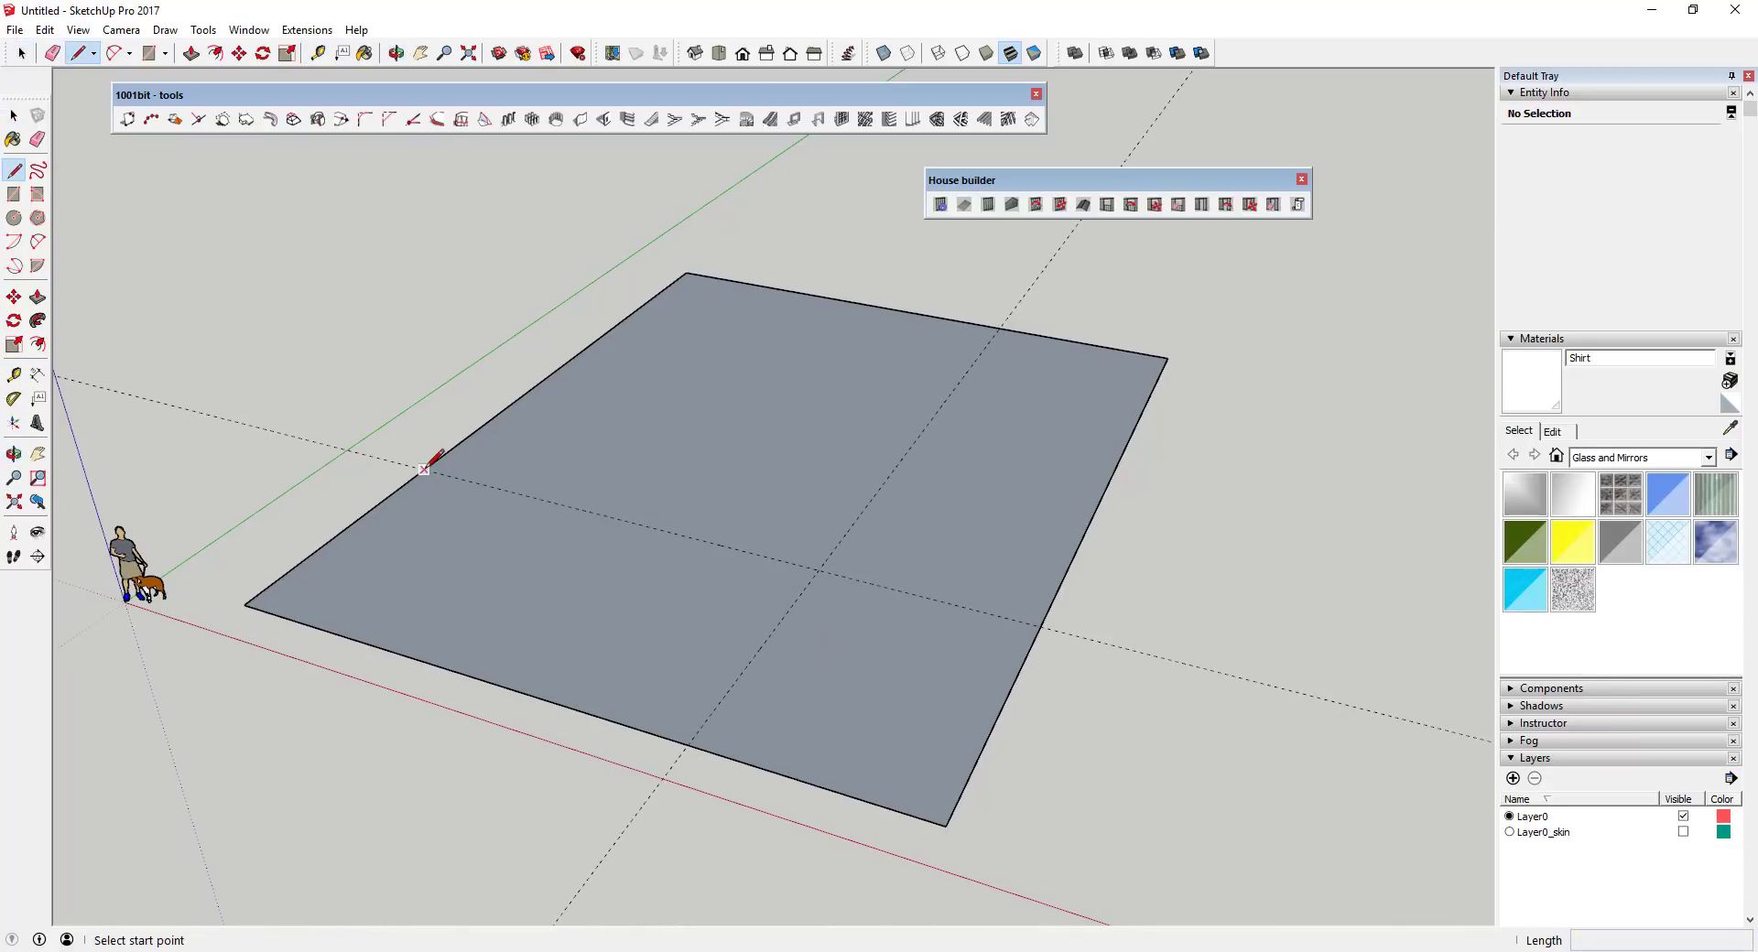
pyautogui.click(425, 470)
pyautogui.click(818, 570)
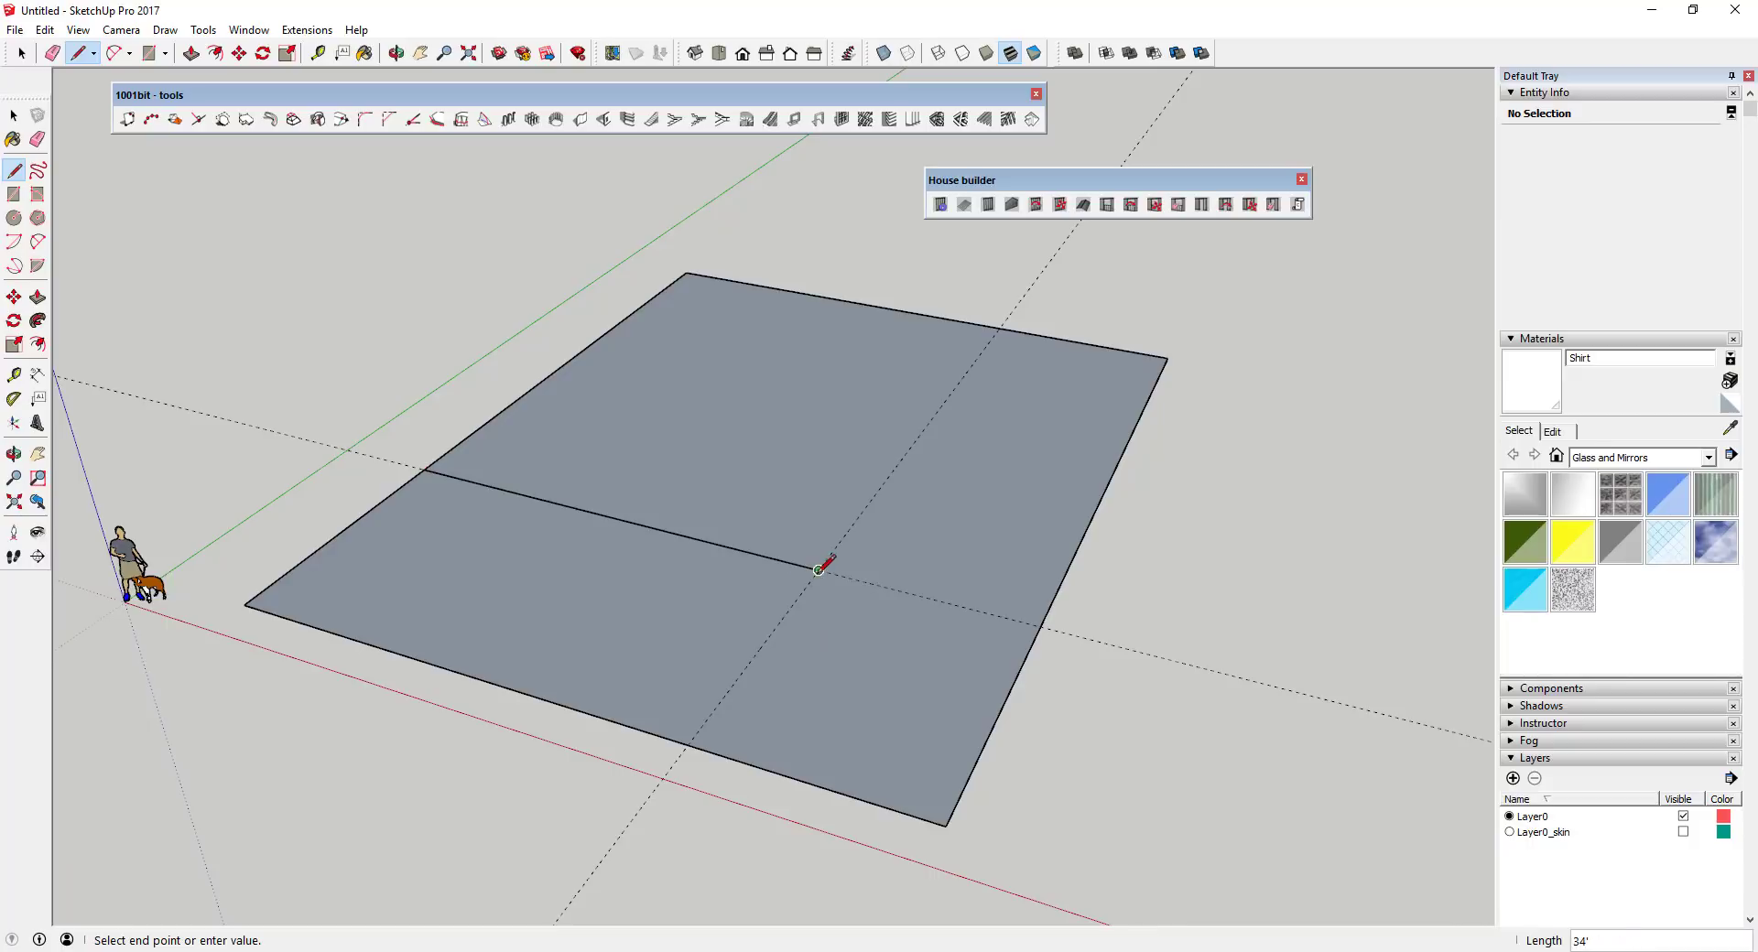
pyautogui.click(688, 744)
pyautogui.press('e')
pyautogui.moveTo(440, 675)
pyautogui.mouseDown()
pyautogui.moveTo(263, 533)
pyautogui.moveTo(308, 506)
pyautogui.mouseUp()
pyautogui.moveTo(369, 436)
pyautogui.mouseDown()
pyautogui.moveTo(377, 475)
pyautogui.moveTo(619, 833)
pyautogui.moveTo(895, 617)
pyautogui.moveTo(1242, 541)
pyautogui.mouseUp()
pyautogui.press('space')
# - Add guides offset 10' from the back edge and 10 from the left edge
pyautogui.press('t')
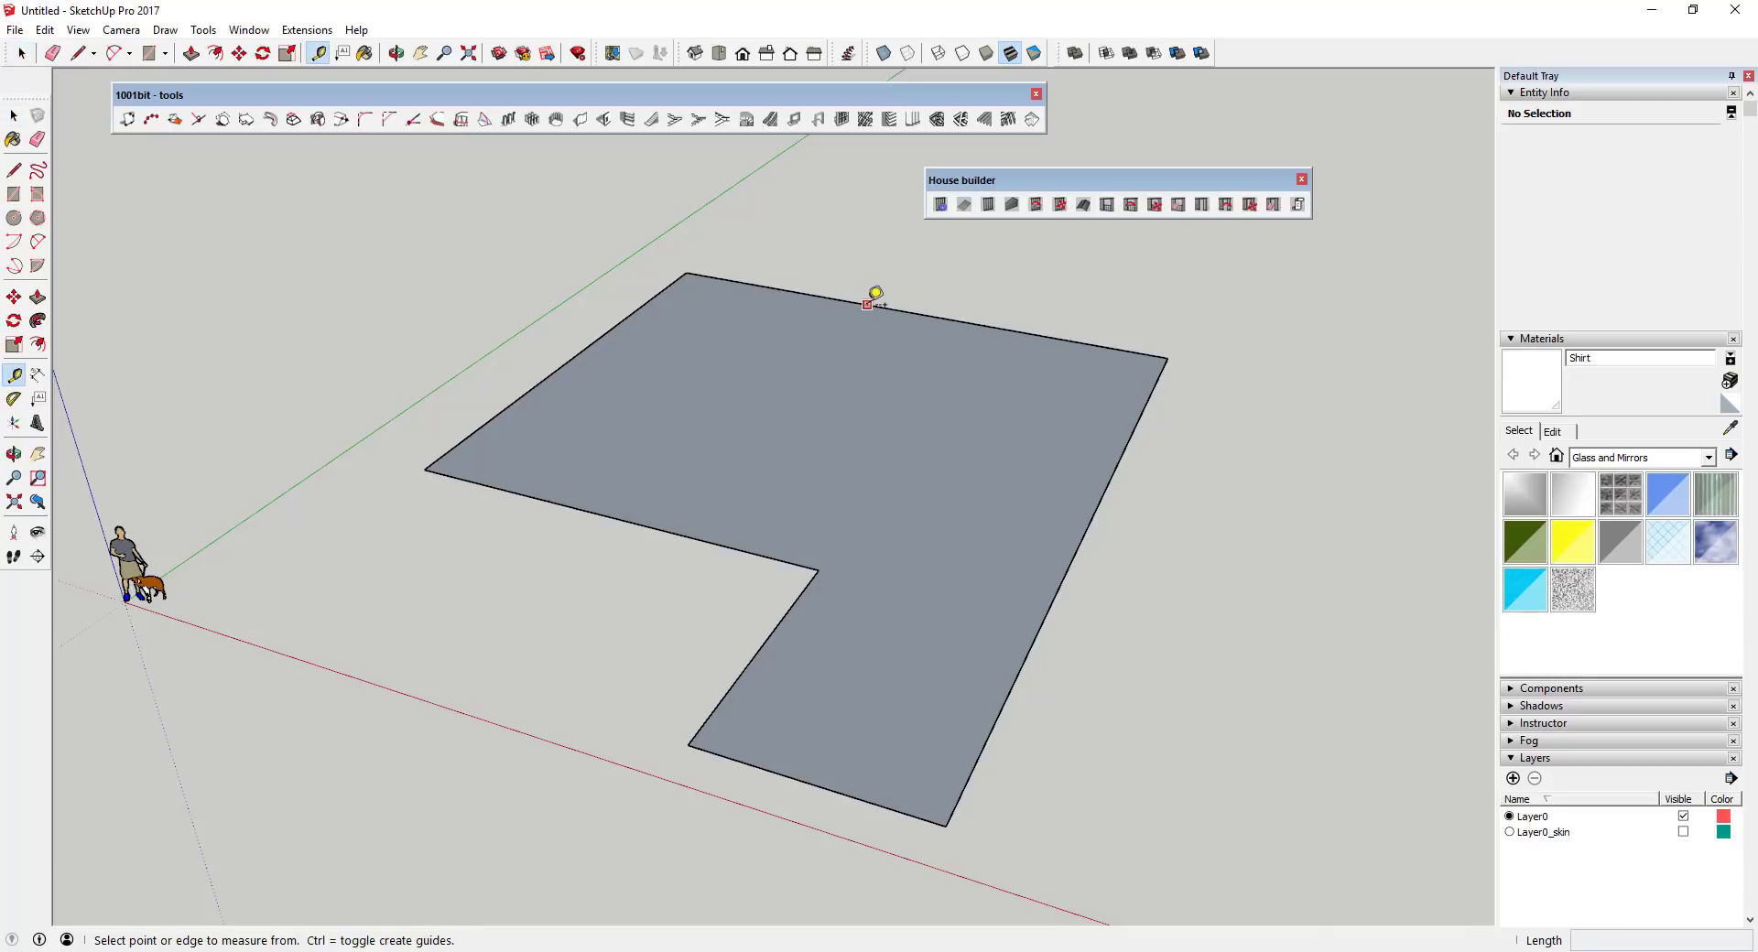
pyautogui.click(867, 305)
pyautogui.write('1')
pyautogui.press('Return')
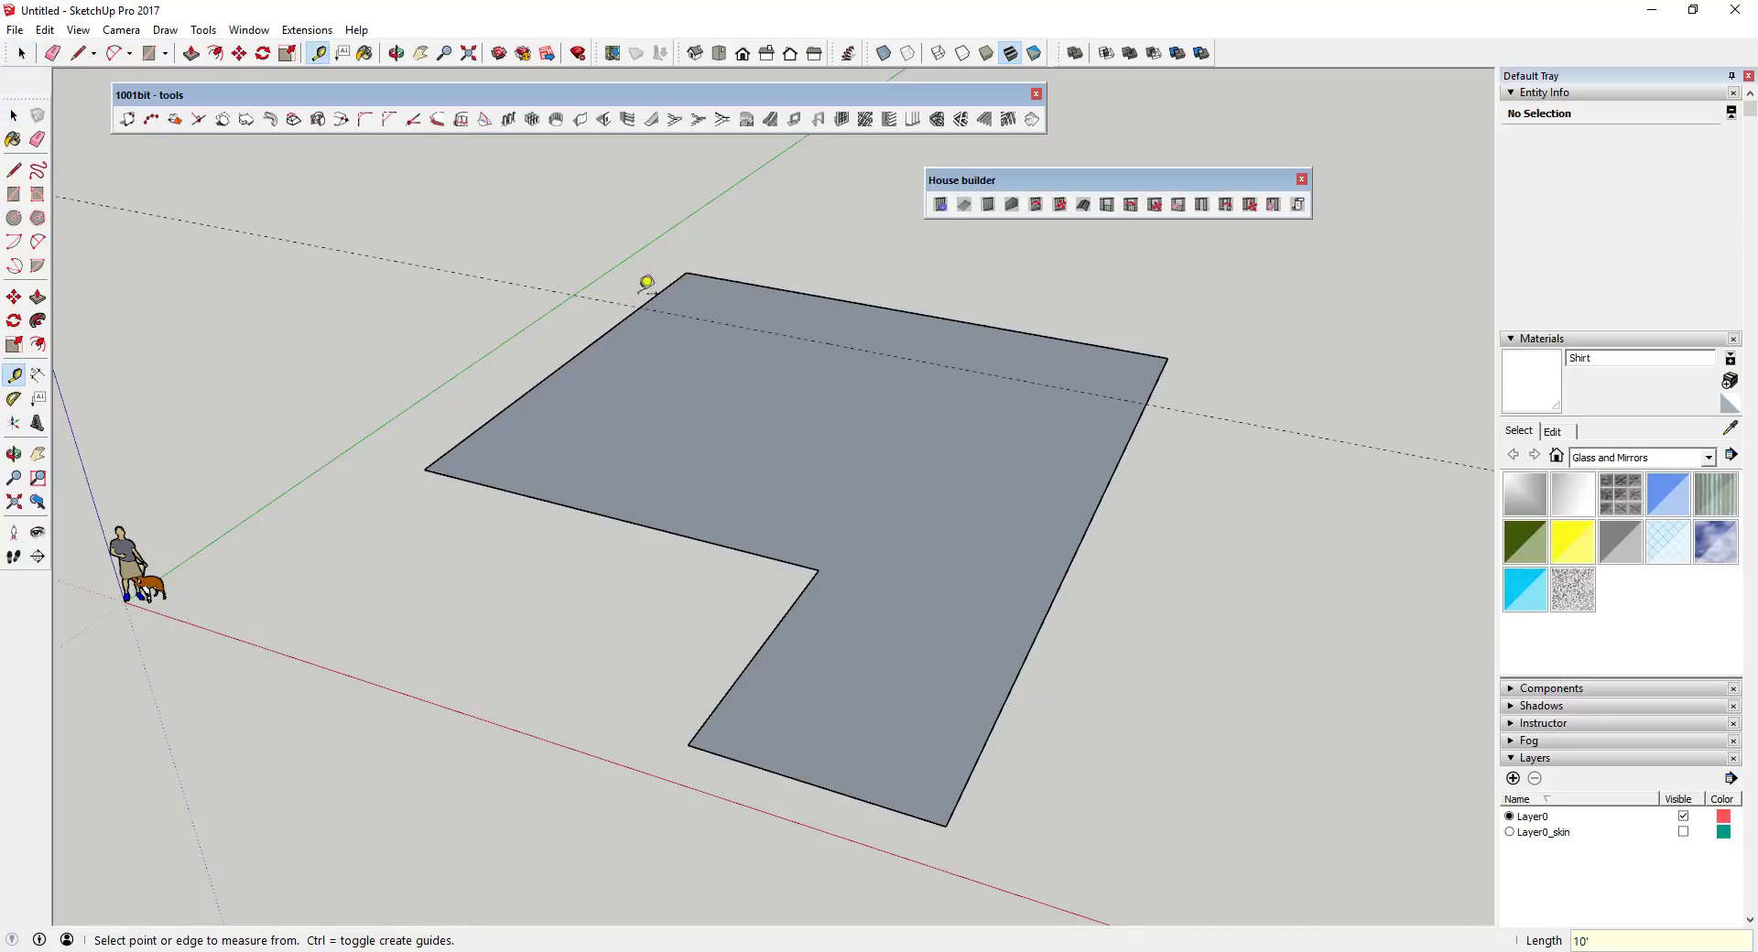
pyautogui.click(621, 321)
pyautogui.write('10')
pyautogui.press('Return')
pyautogui.press('space')
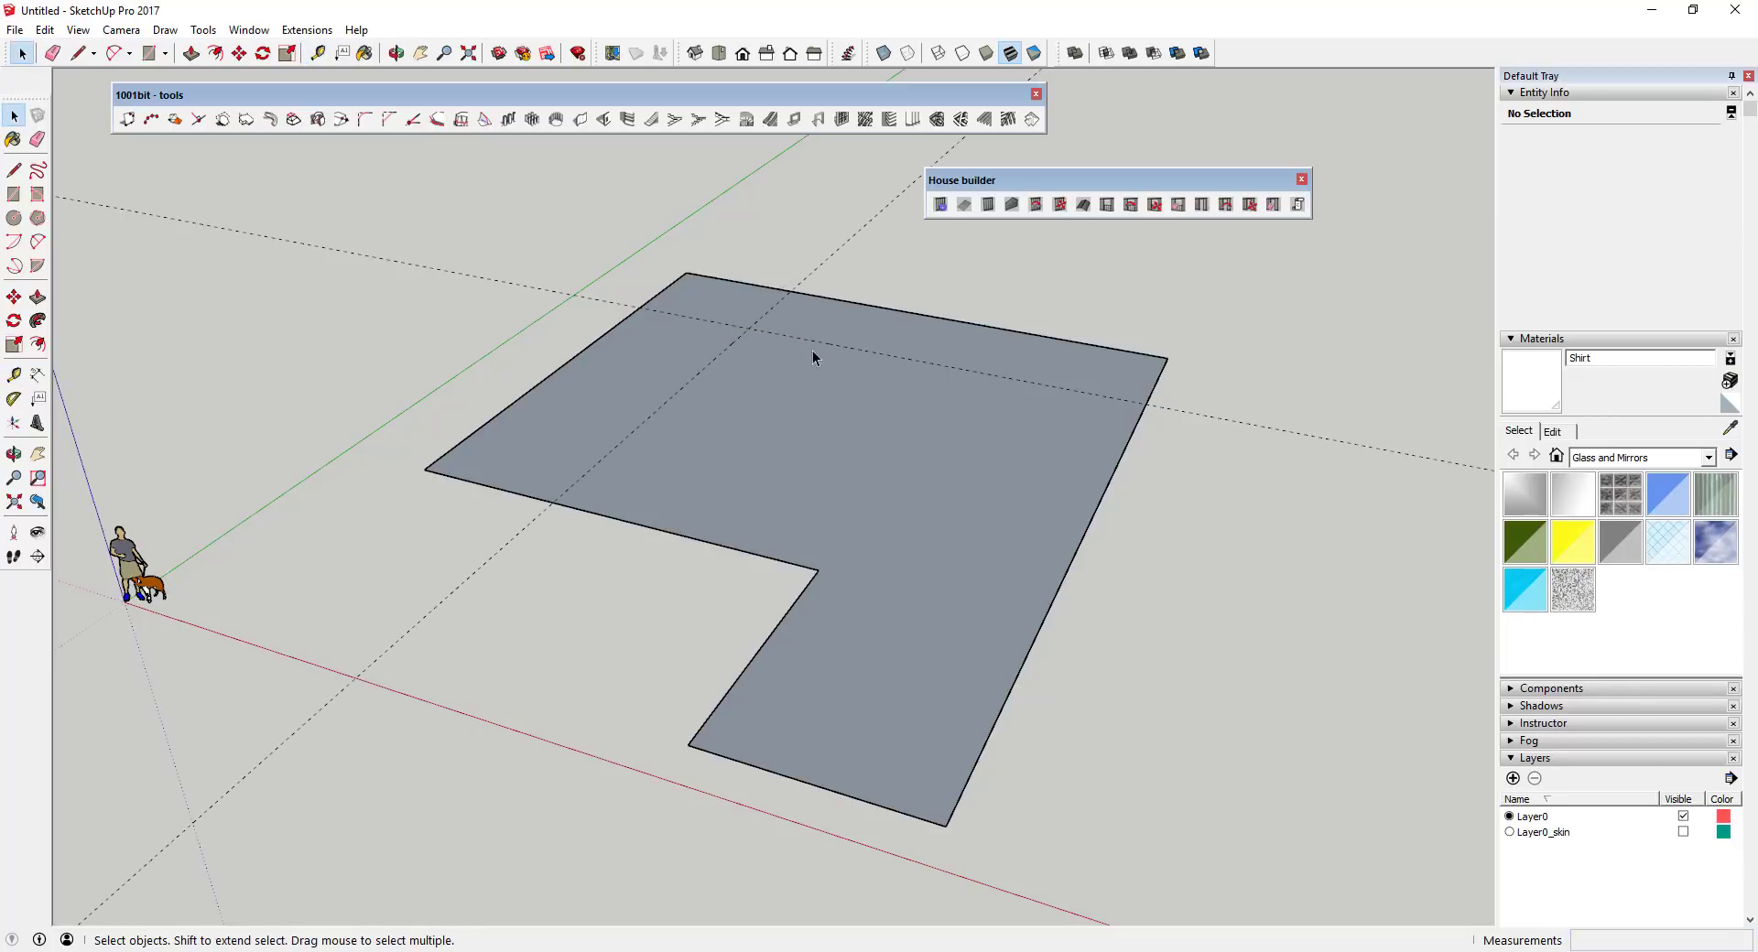
# - Add another guide offset 20' from the face's edge
pyautogui.press('t')
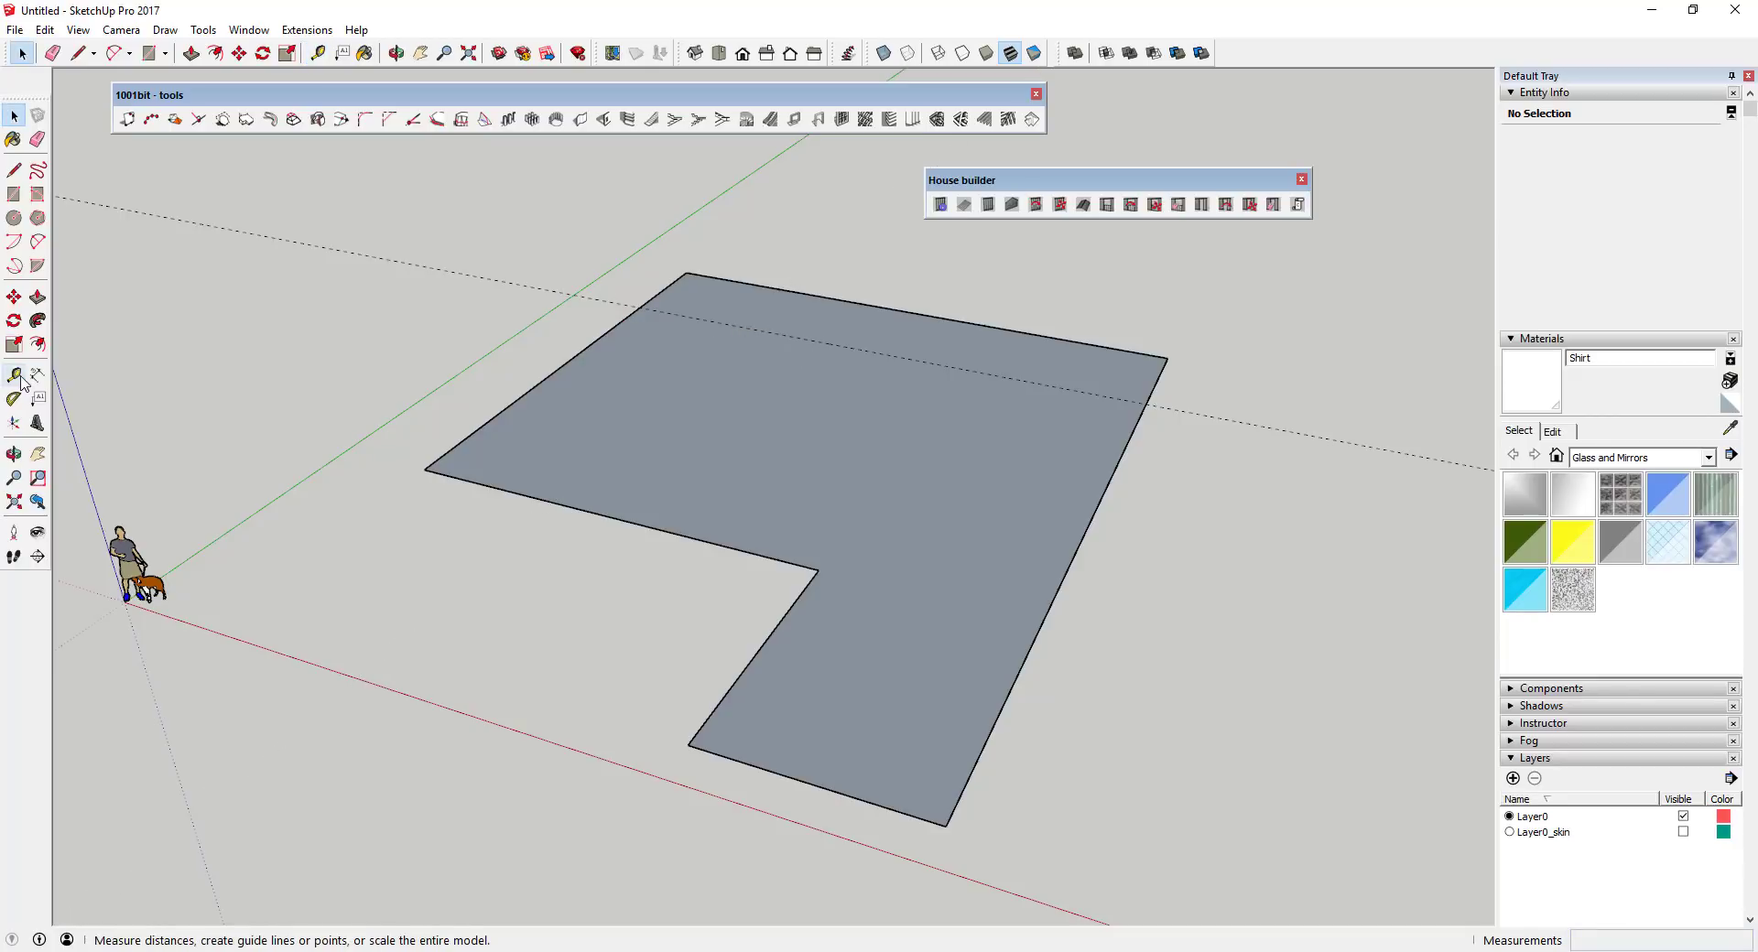
pyautogui.click(608, 322)
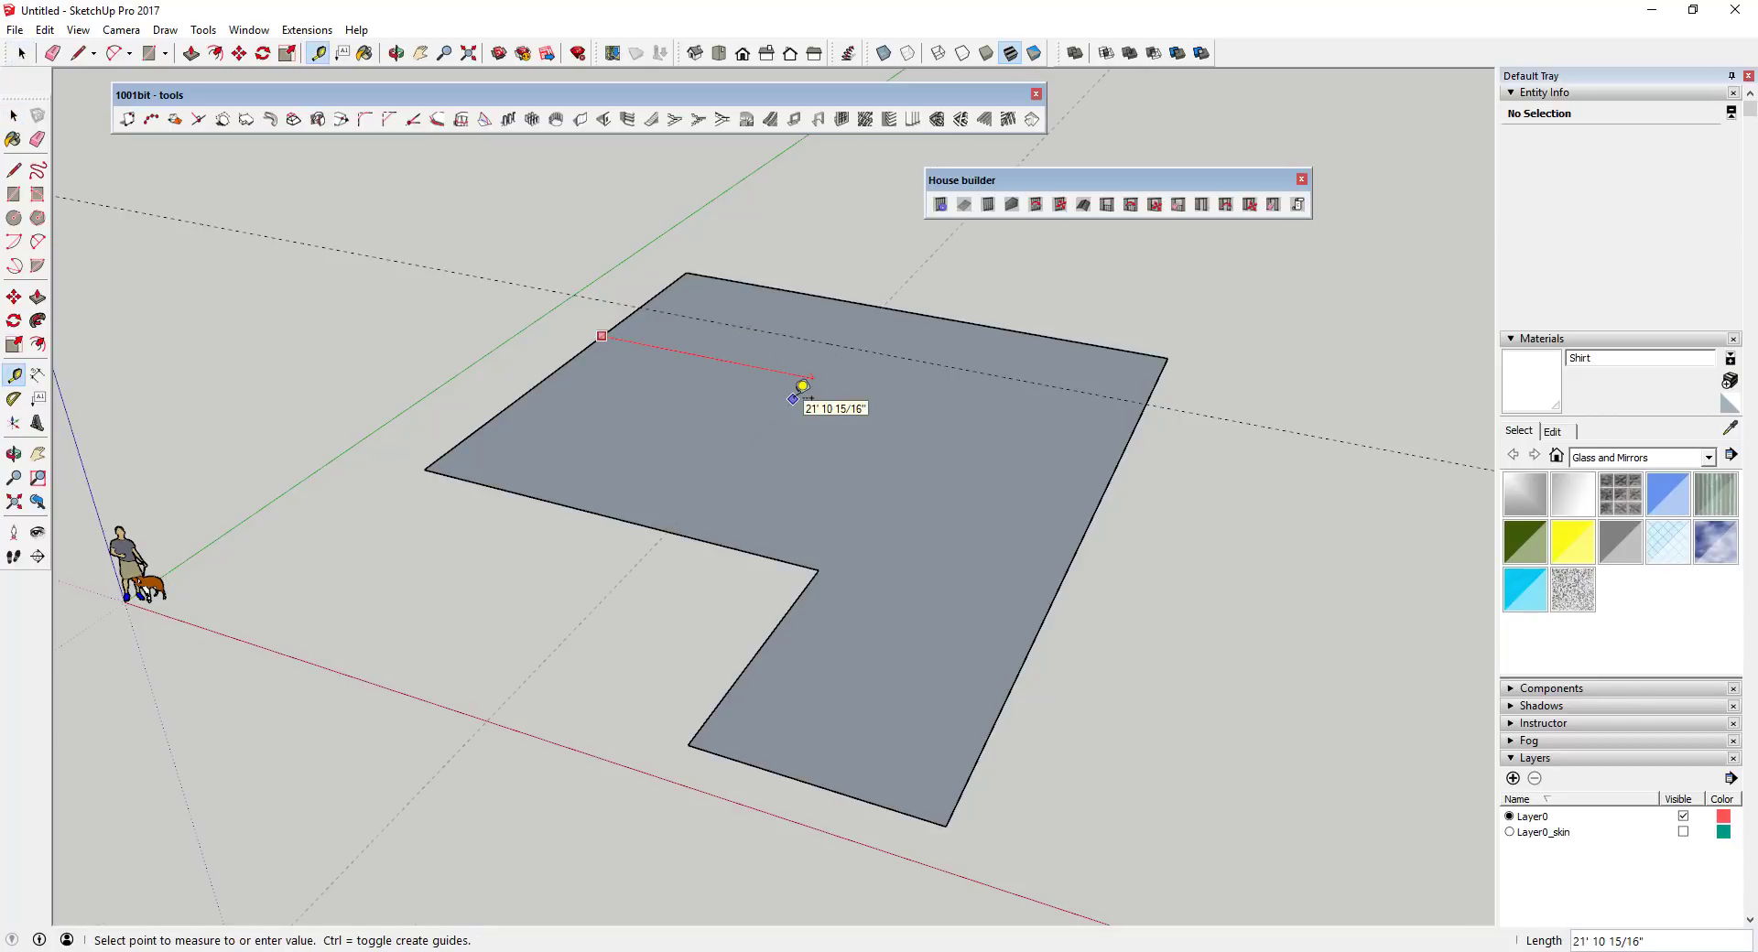
pyautogui.write("20'")
pyautogui.press('Return')
pyautogui.press('space')
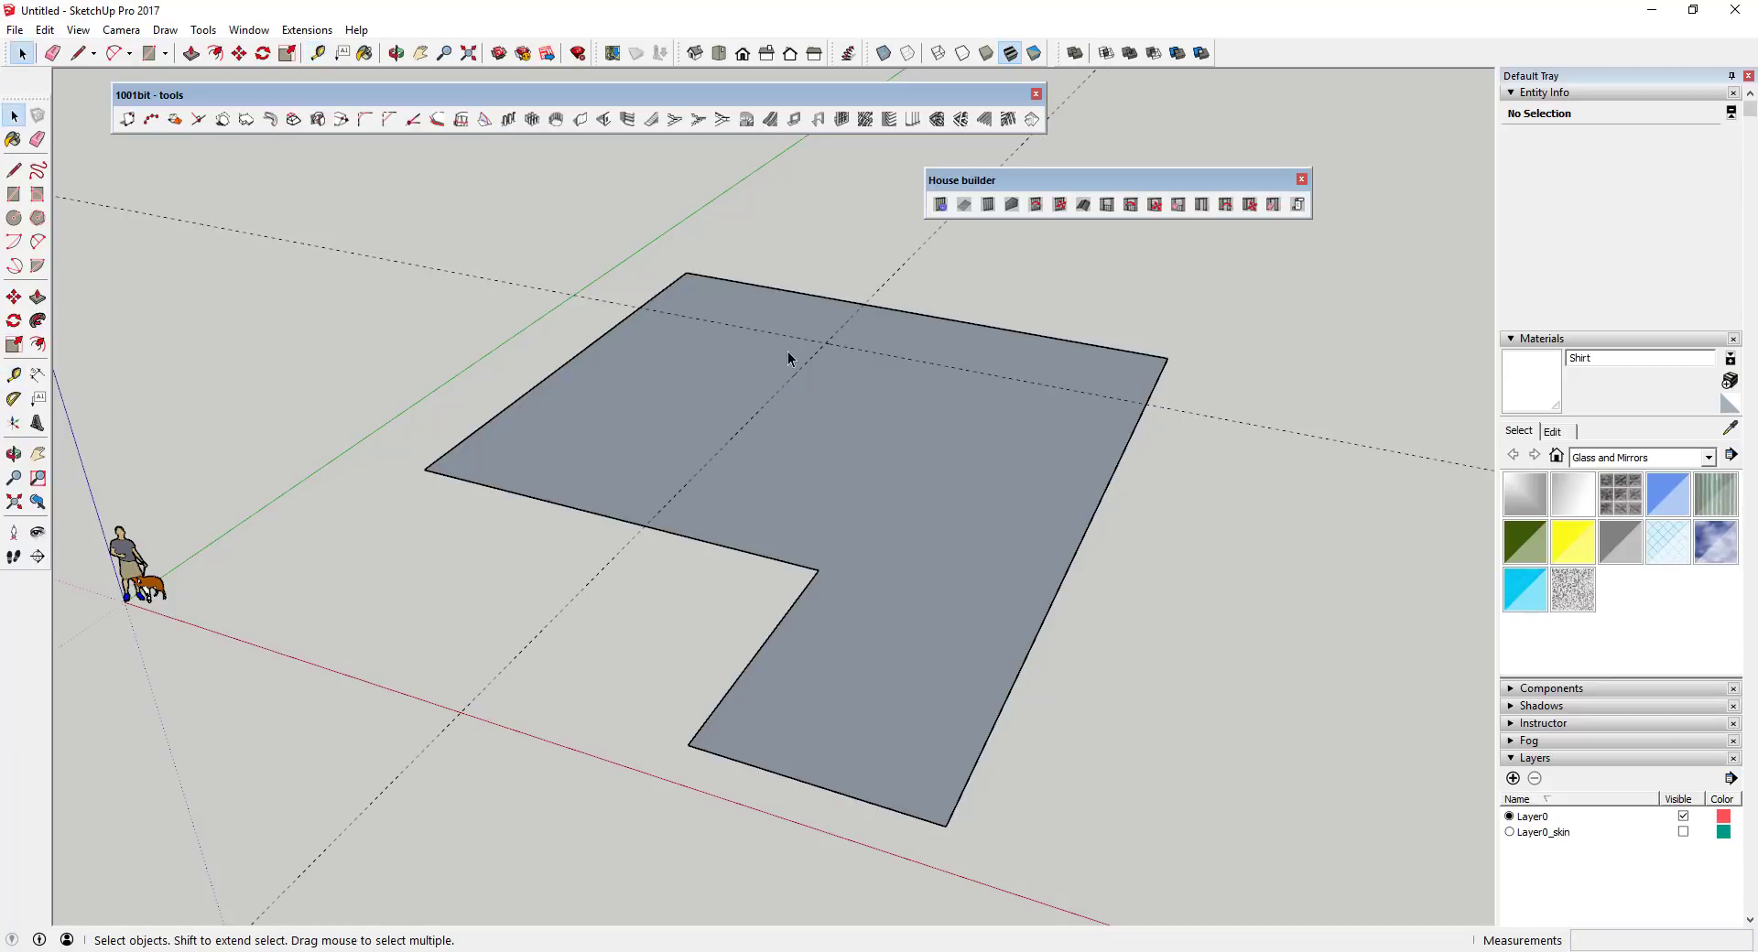
# - Cut the back-edge step along the guides, then erase the back corner piece and both guides
pyautogui.press('l')
pyautogui.click(641, 308)
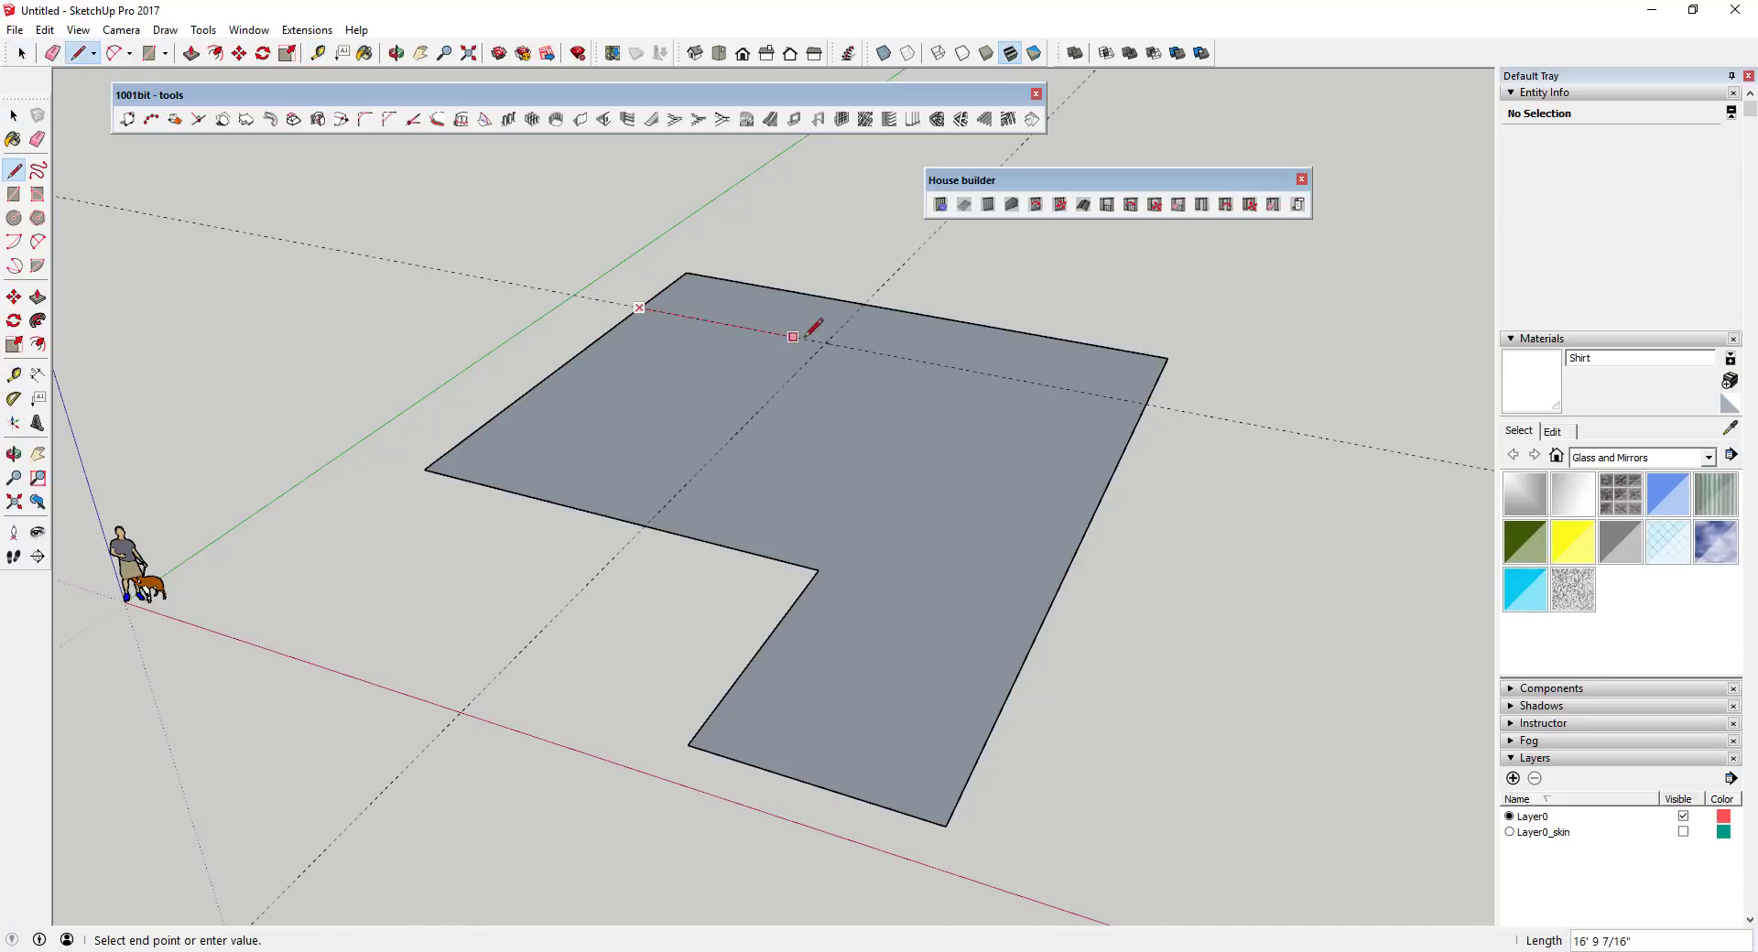
pyautogui.click(825, 342)
pyautogui.click(864, 304)
pyautogui.press('space')
pyautogui.press('e')
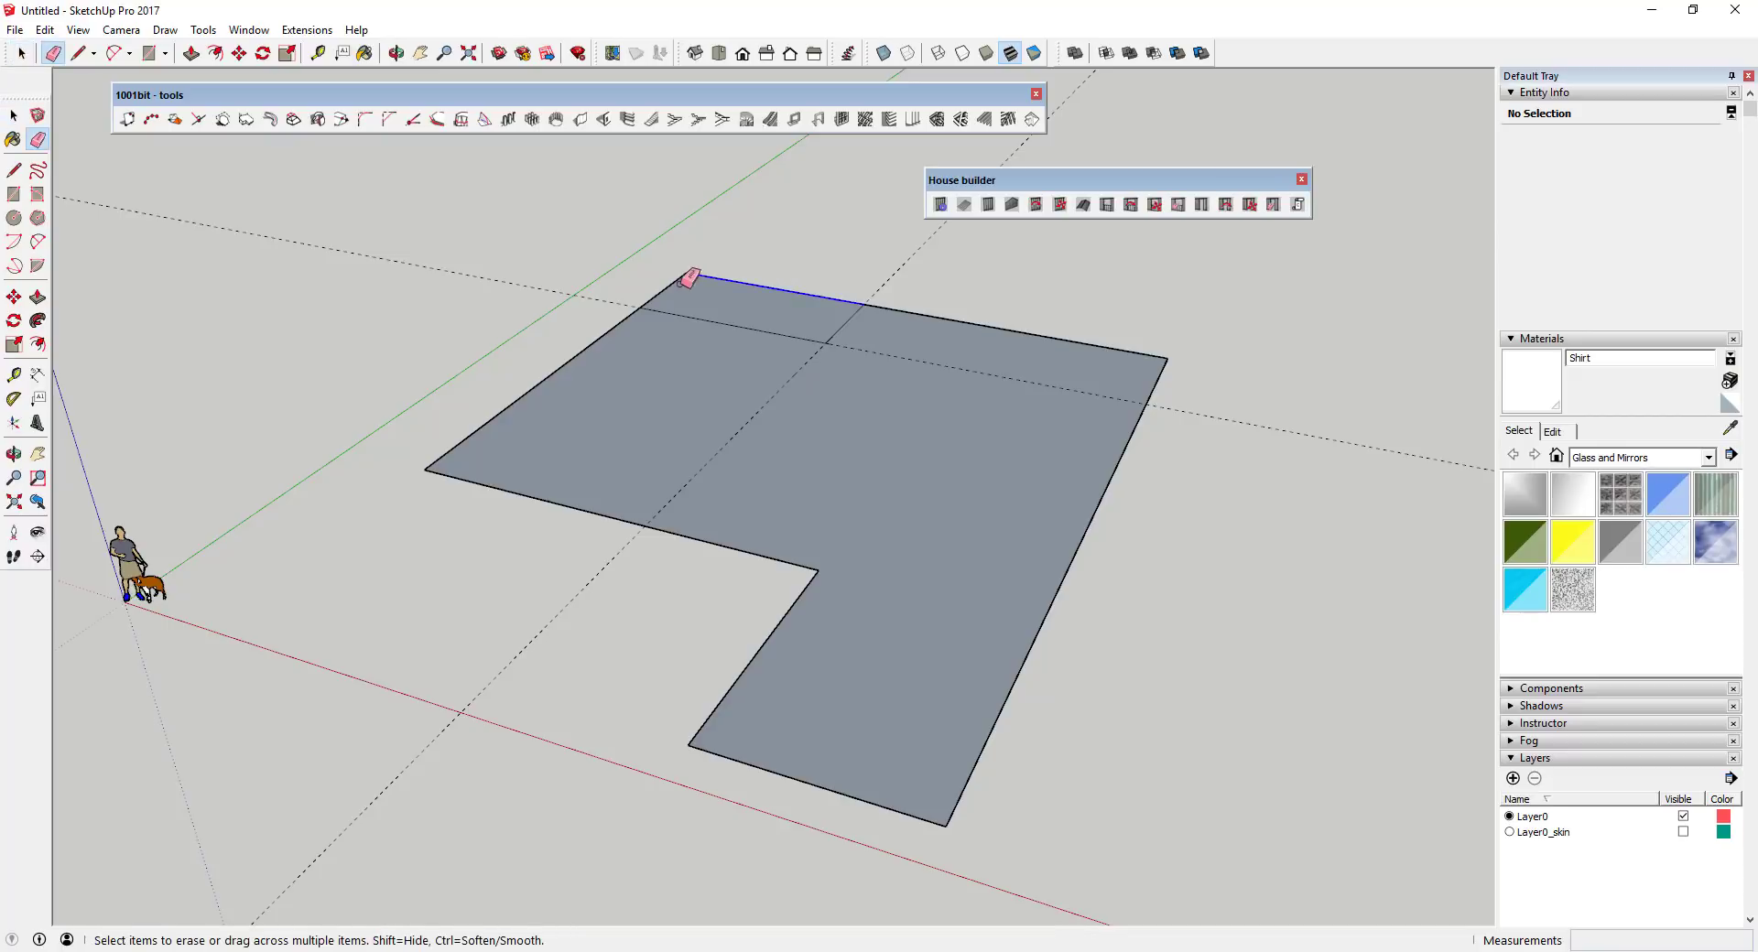
pyautogui.moveTo(686, 275); pyautogui.dragTo(627, 281)
pyautogui.click(573, 293)
pyautogui.click(902, 266)
pyautogui.press('space')
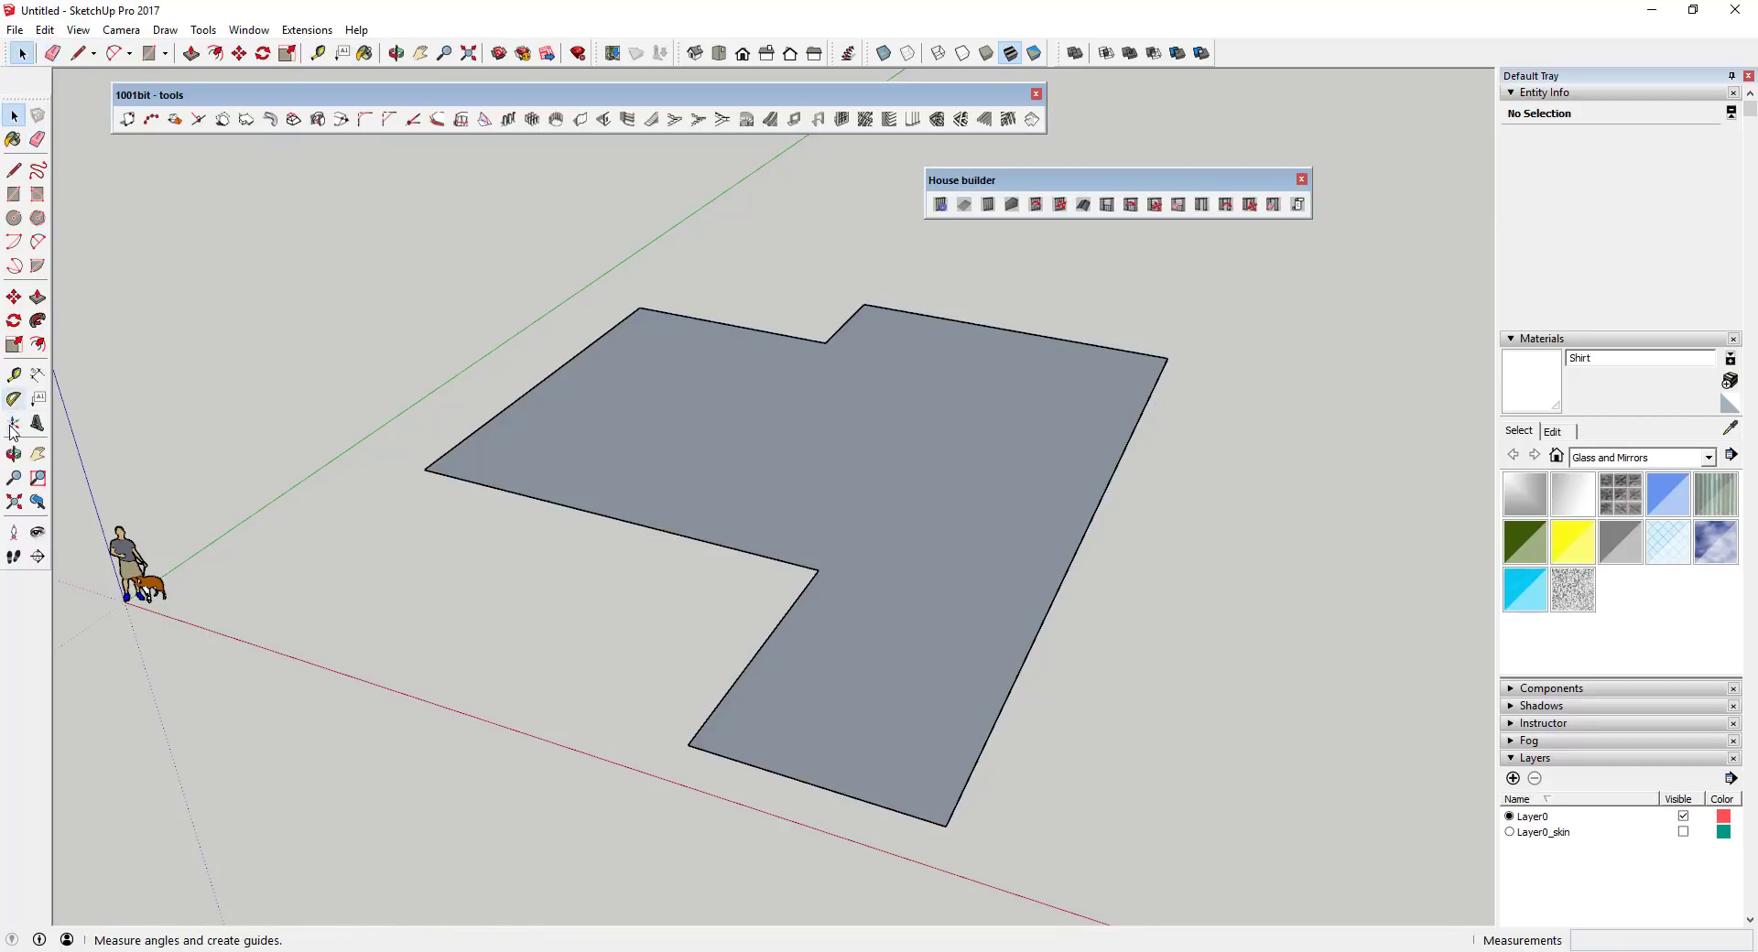
pyautogui.click(14, 375)
# - Place guides across the floor from the back edge and a 19' guide from the inner corner
pyautogui.click(745, 550)
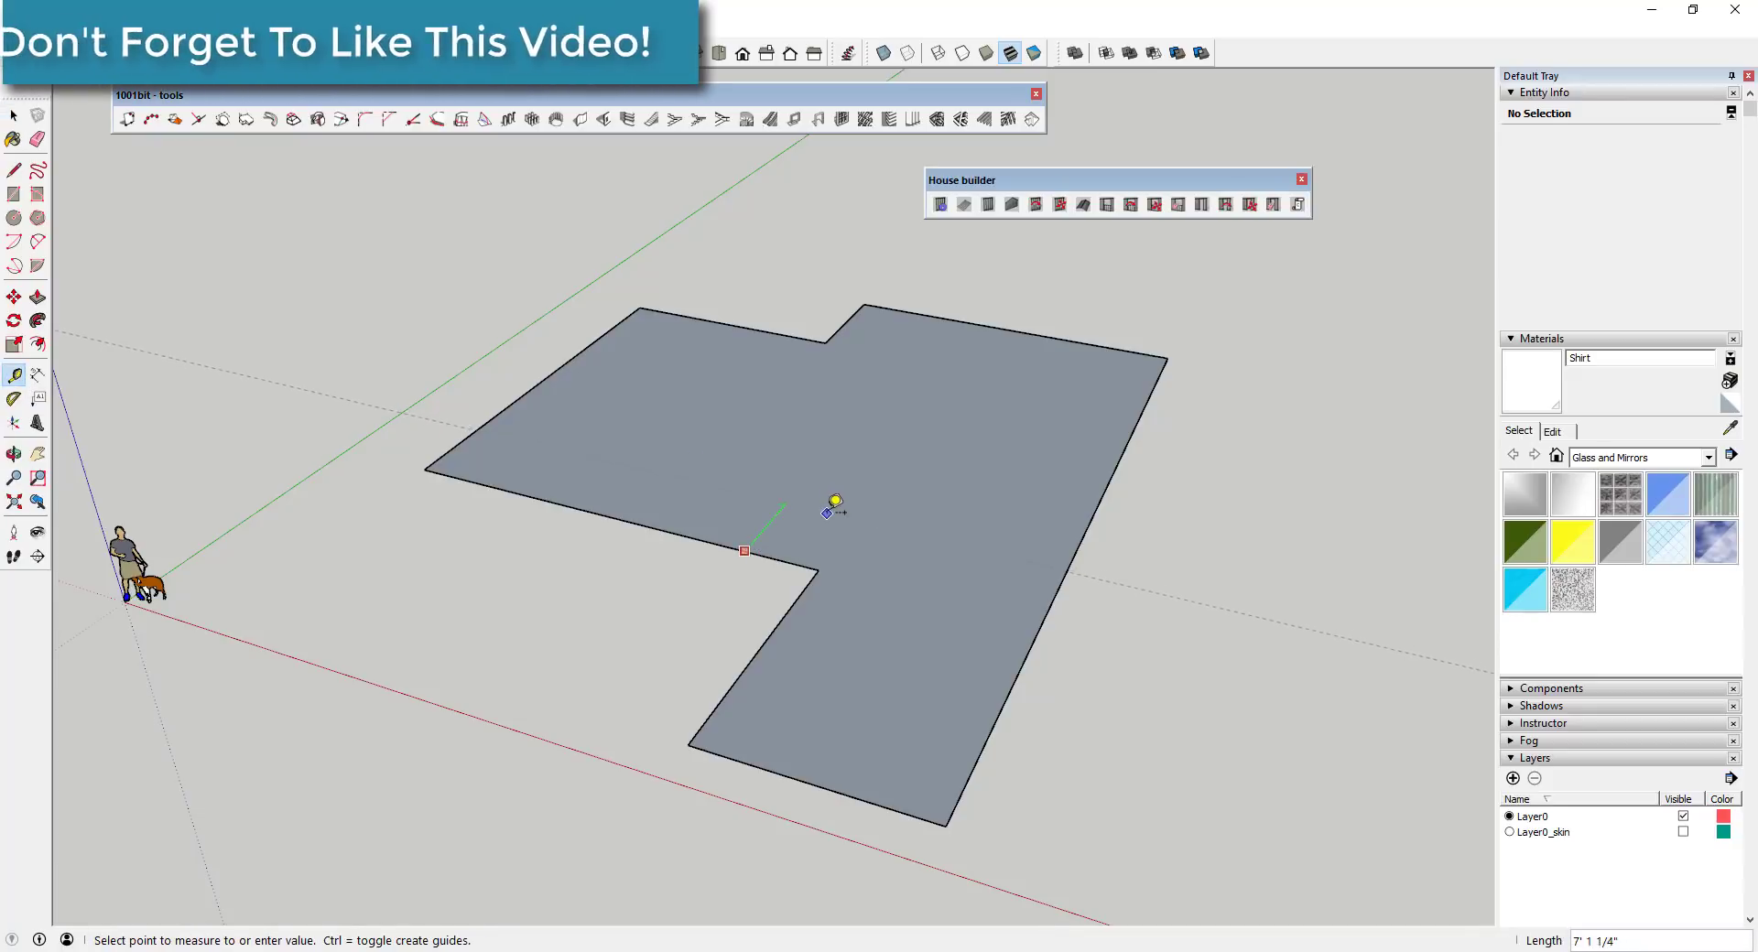
pyautogui.press('space')
pyautogui.click(18, 377)
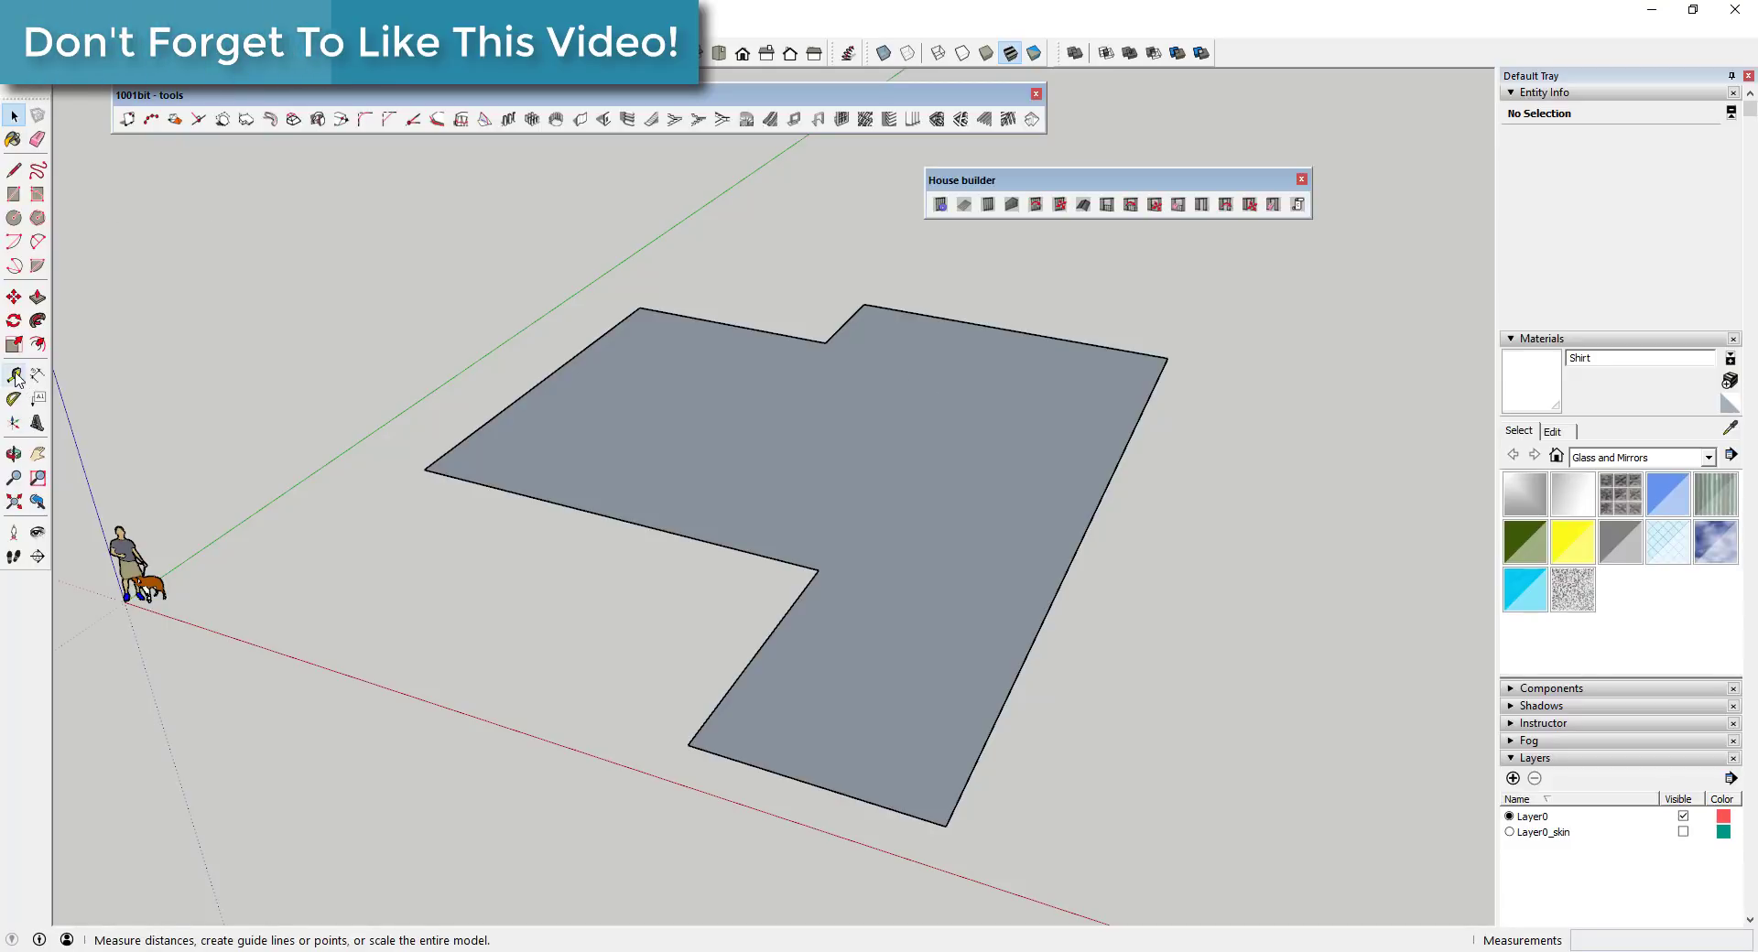
pyautogui.click(955, 320)
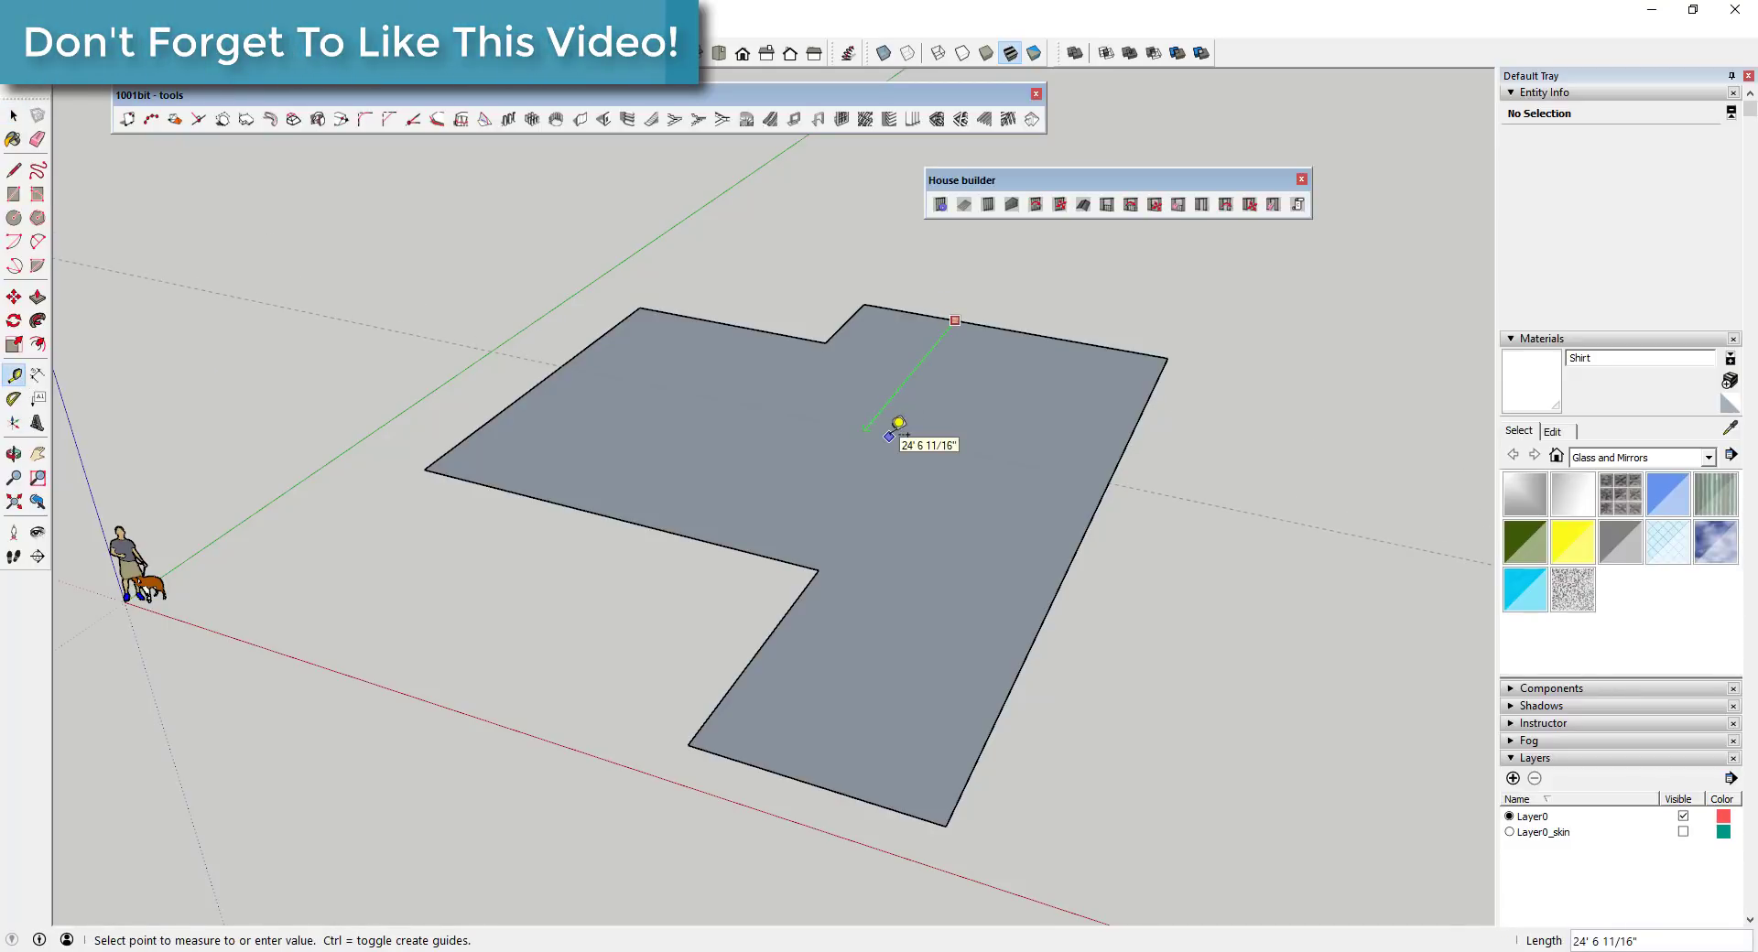
pyautogui.write('26')
pyautogui.press('Return')
pyautogui.click(825, 343)
pyautogui.click(770, 410)
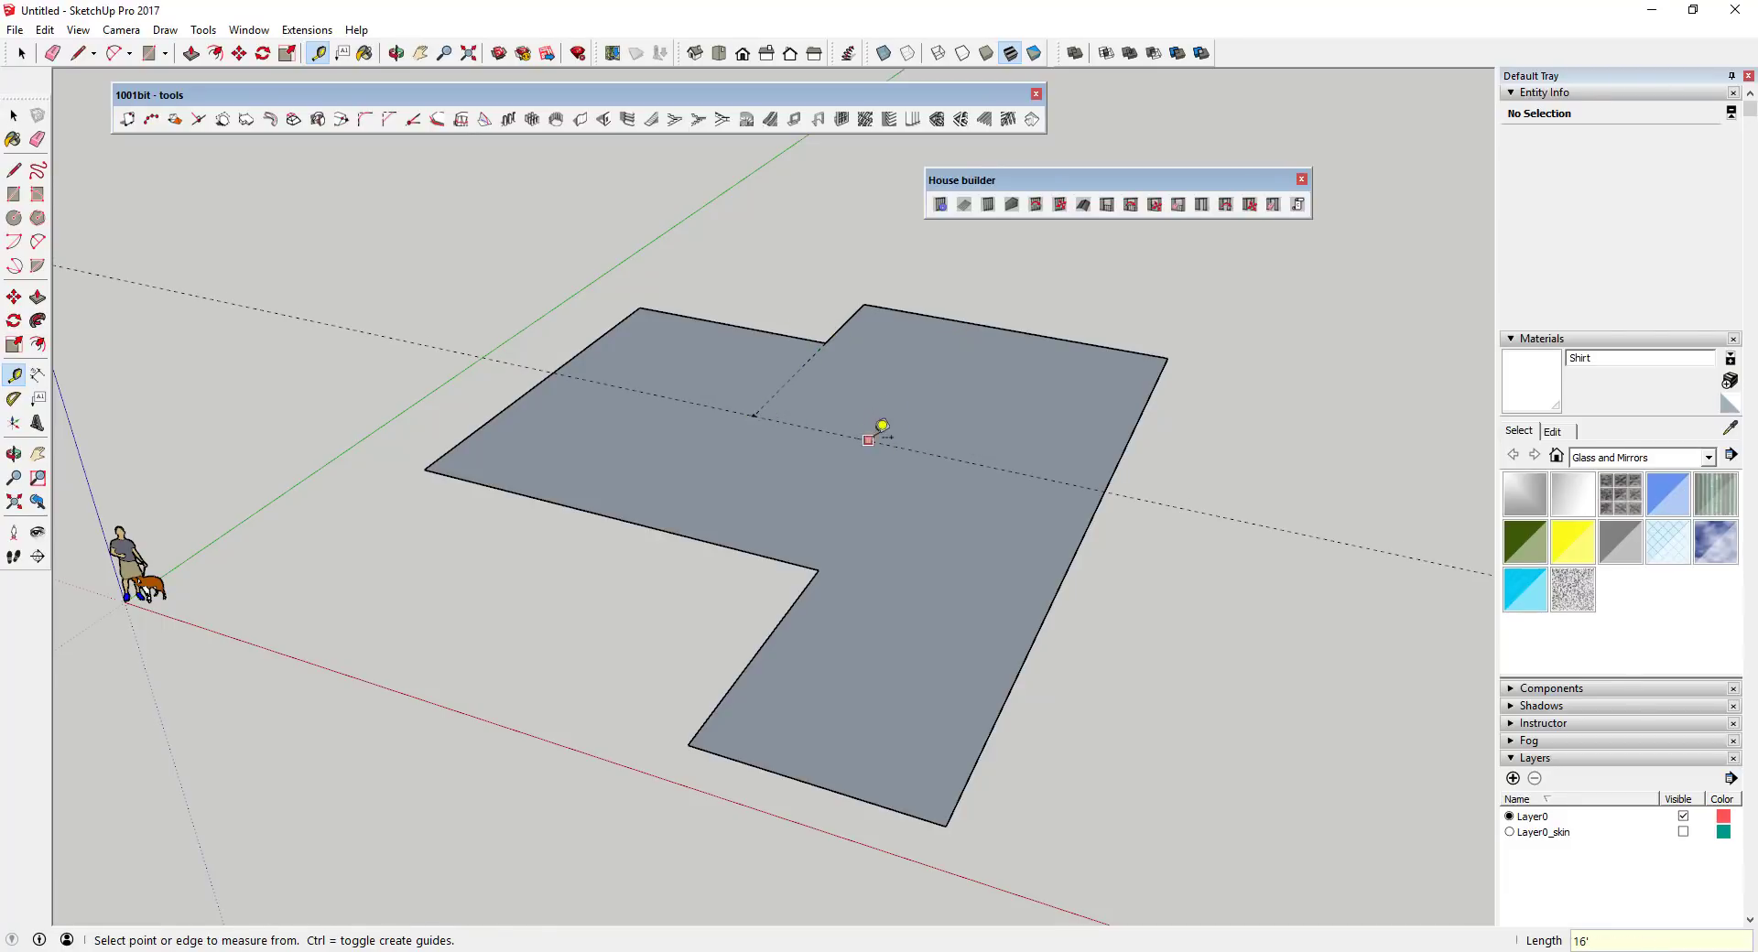
pyautogui.click(818, 569)
pyautogui.click(910, 449)
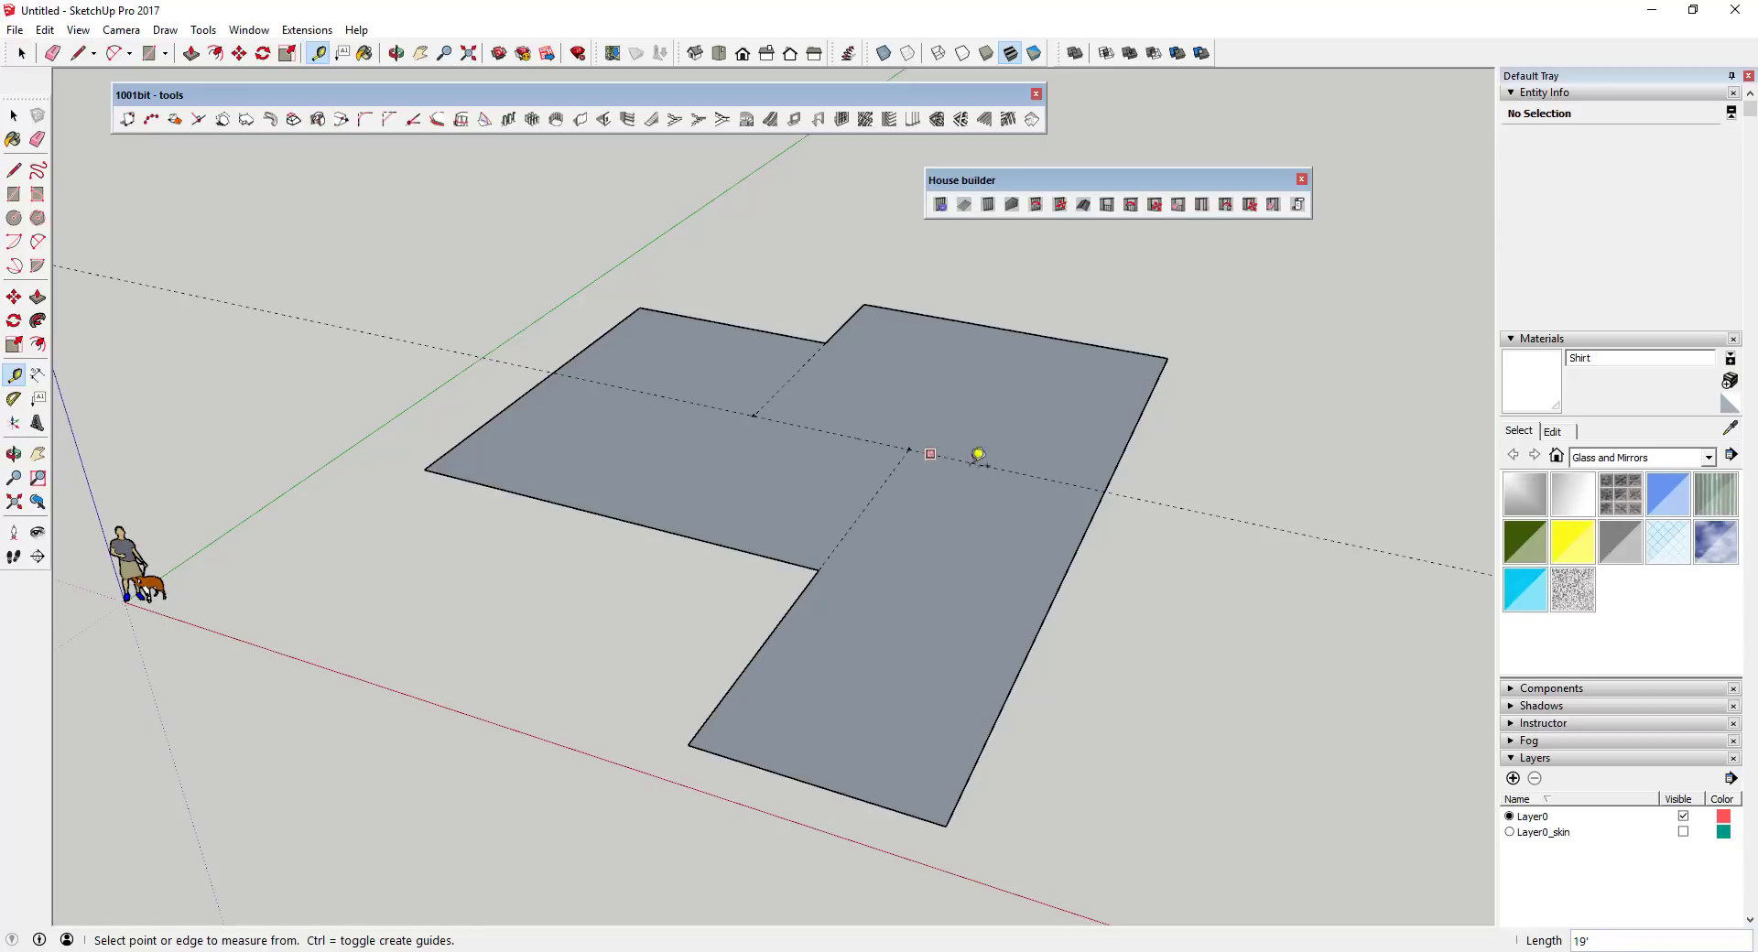
# - Add a 10' guide point from the left edge and run a final guide across the floor
pyautogui.click(553, 373)
pyautogui.write('1')
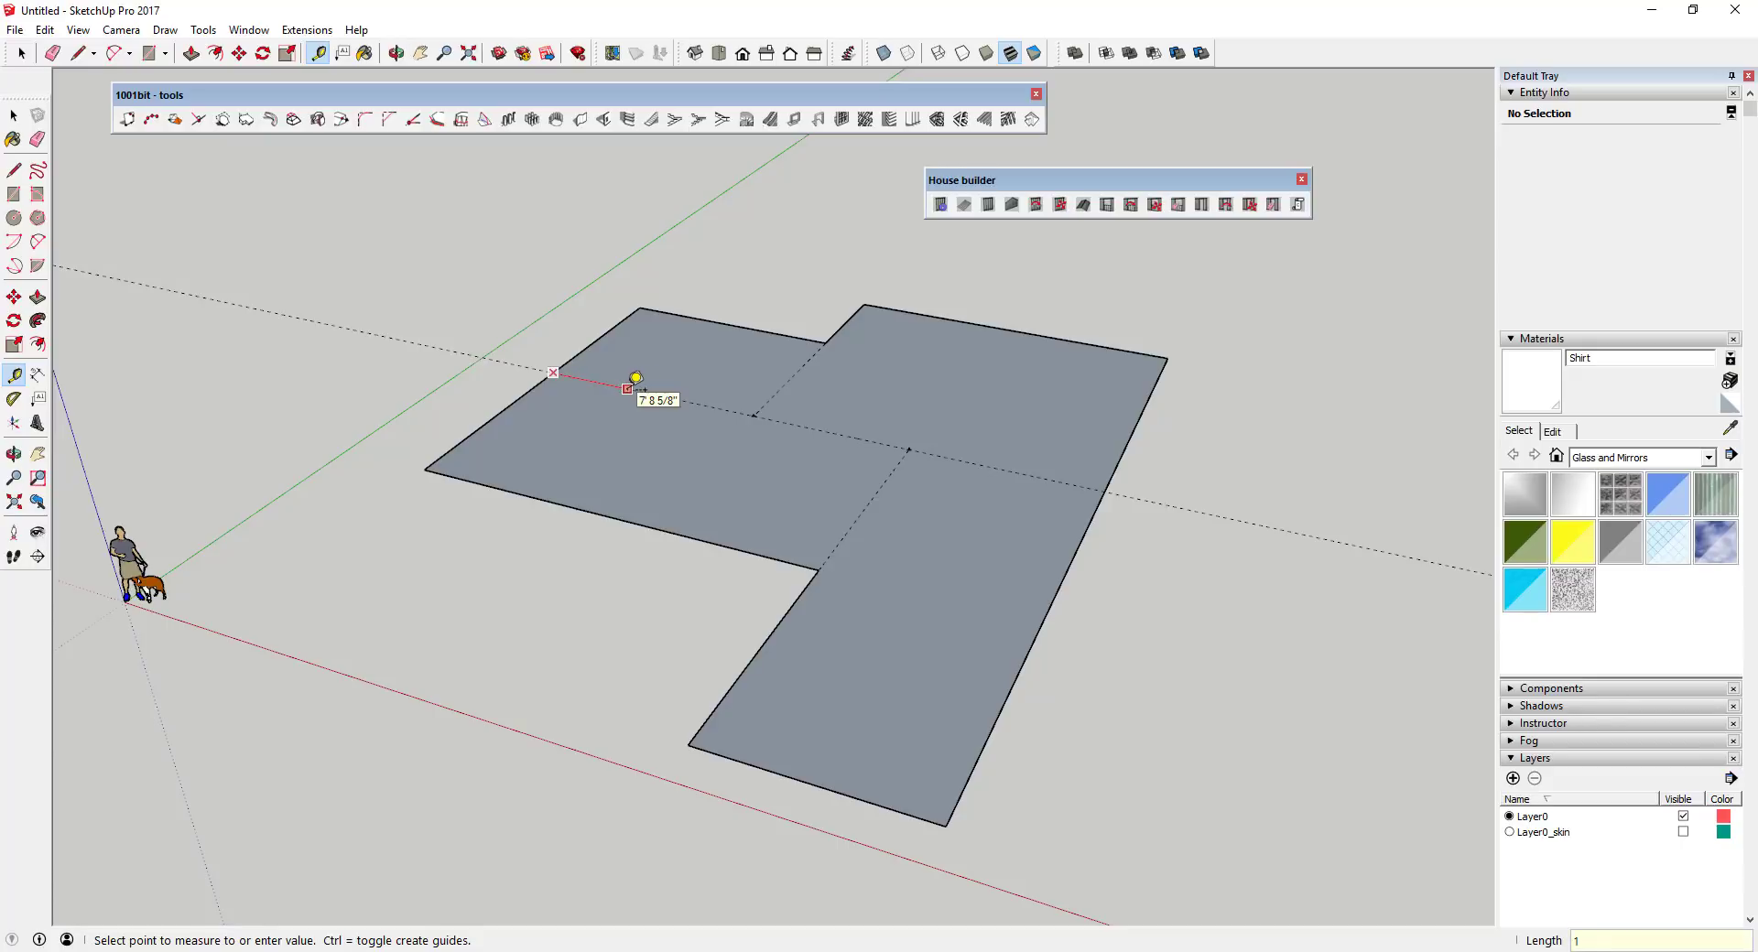
pyautogui.write("0'")
pyautogui.press('Return')
pyautogui.click(651, 393)
pyautogui.click(539, 485)
# - Orbit the floor plan and dock the House builder toolbar at the left
pyautogui.press('space')
pyautogui.moveTo(856, 435)
pyautogui.mouseDown(button='middle')
pyautogui.moveTo(779, 426)
pyautogui.moveTo(923, 492)
pyautogui.moveTo(859, 409)
pyautogui.mouseUp(button='middle')
pyautogui.scroll(3, 921, 491)
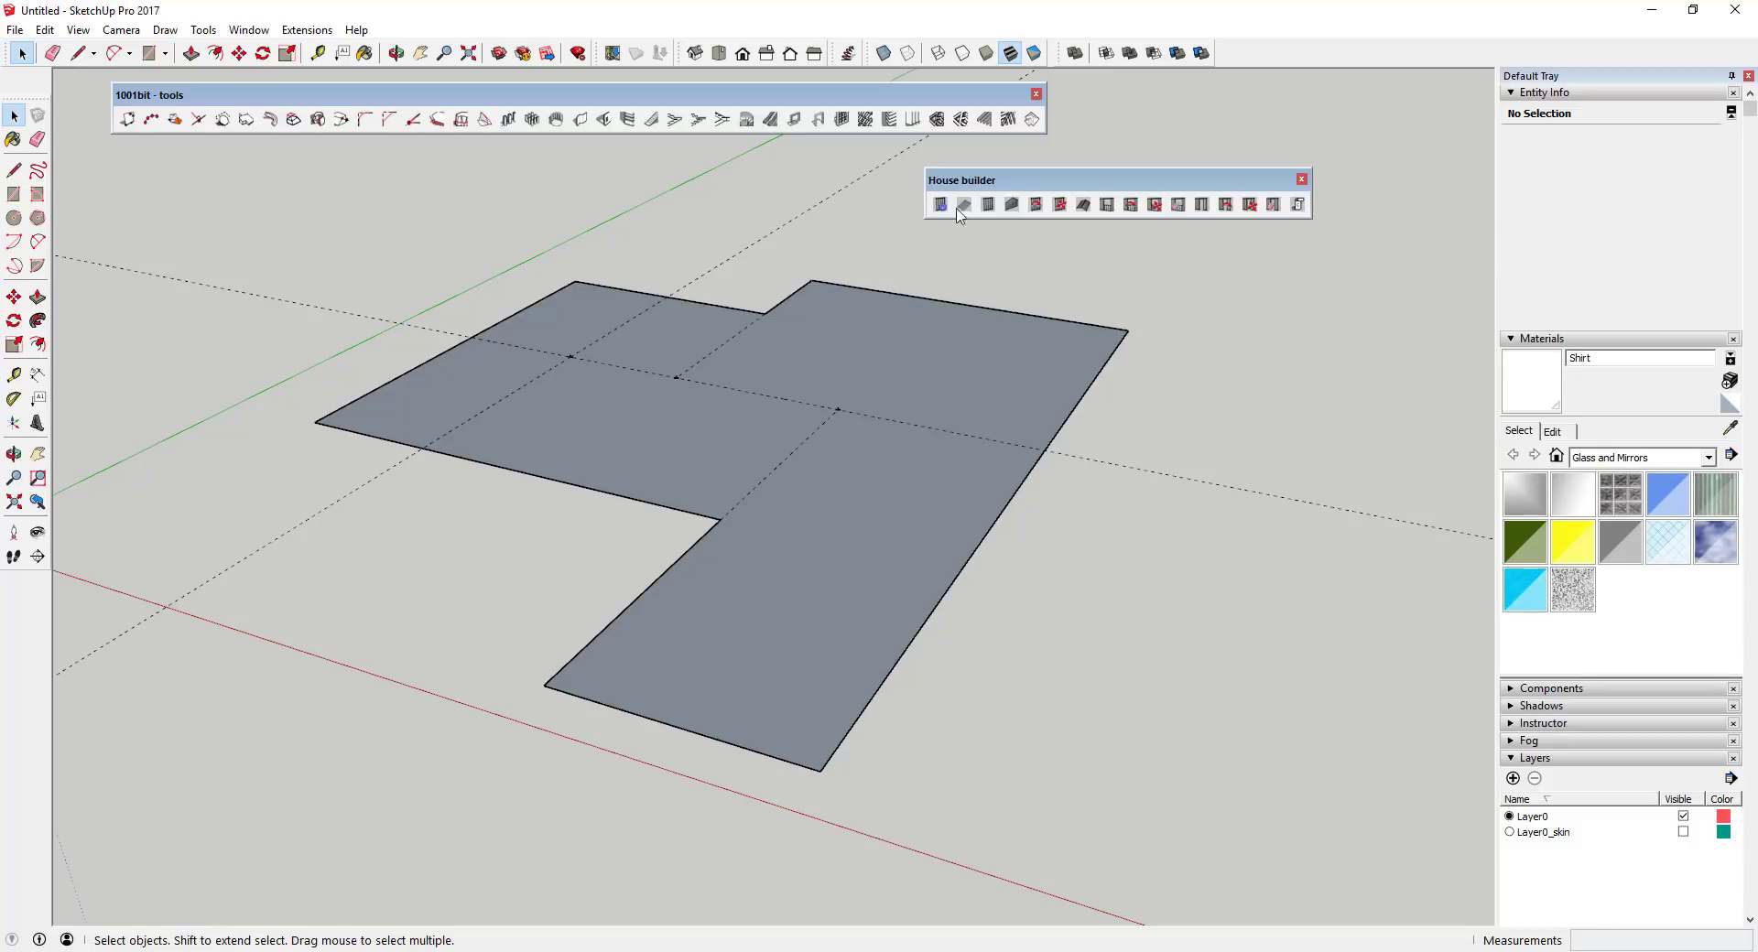
pyautogui.moveTo(1019, 181); pyautogui.dragTo(211, 172)
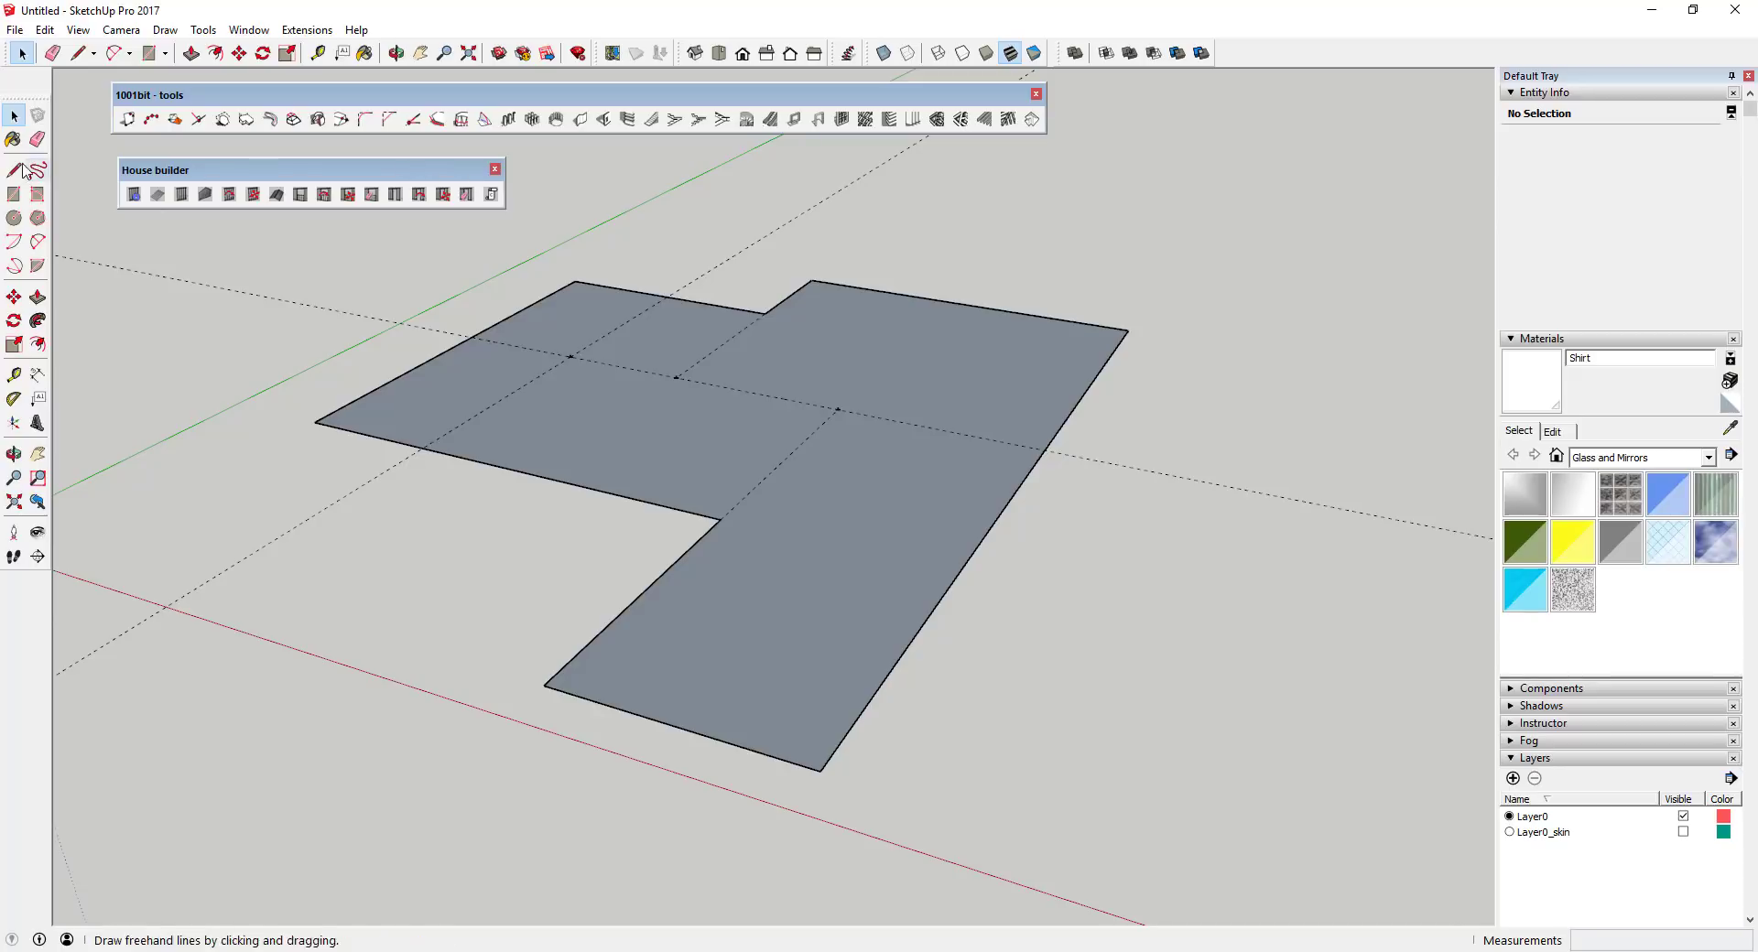
# - In Global Properties, keep 2x4 wall lumber, set Wall Plate Height to 10', and accept
pyautogui.click(133, 194)
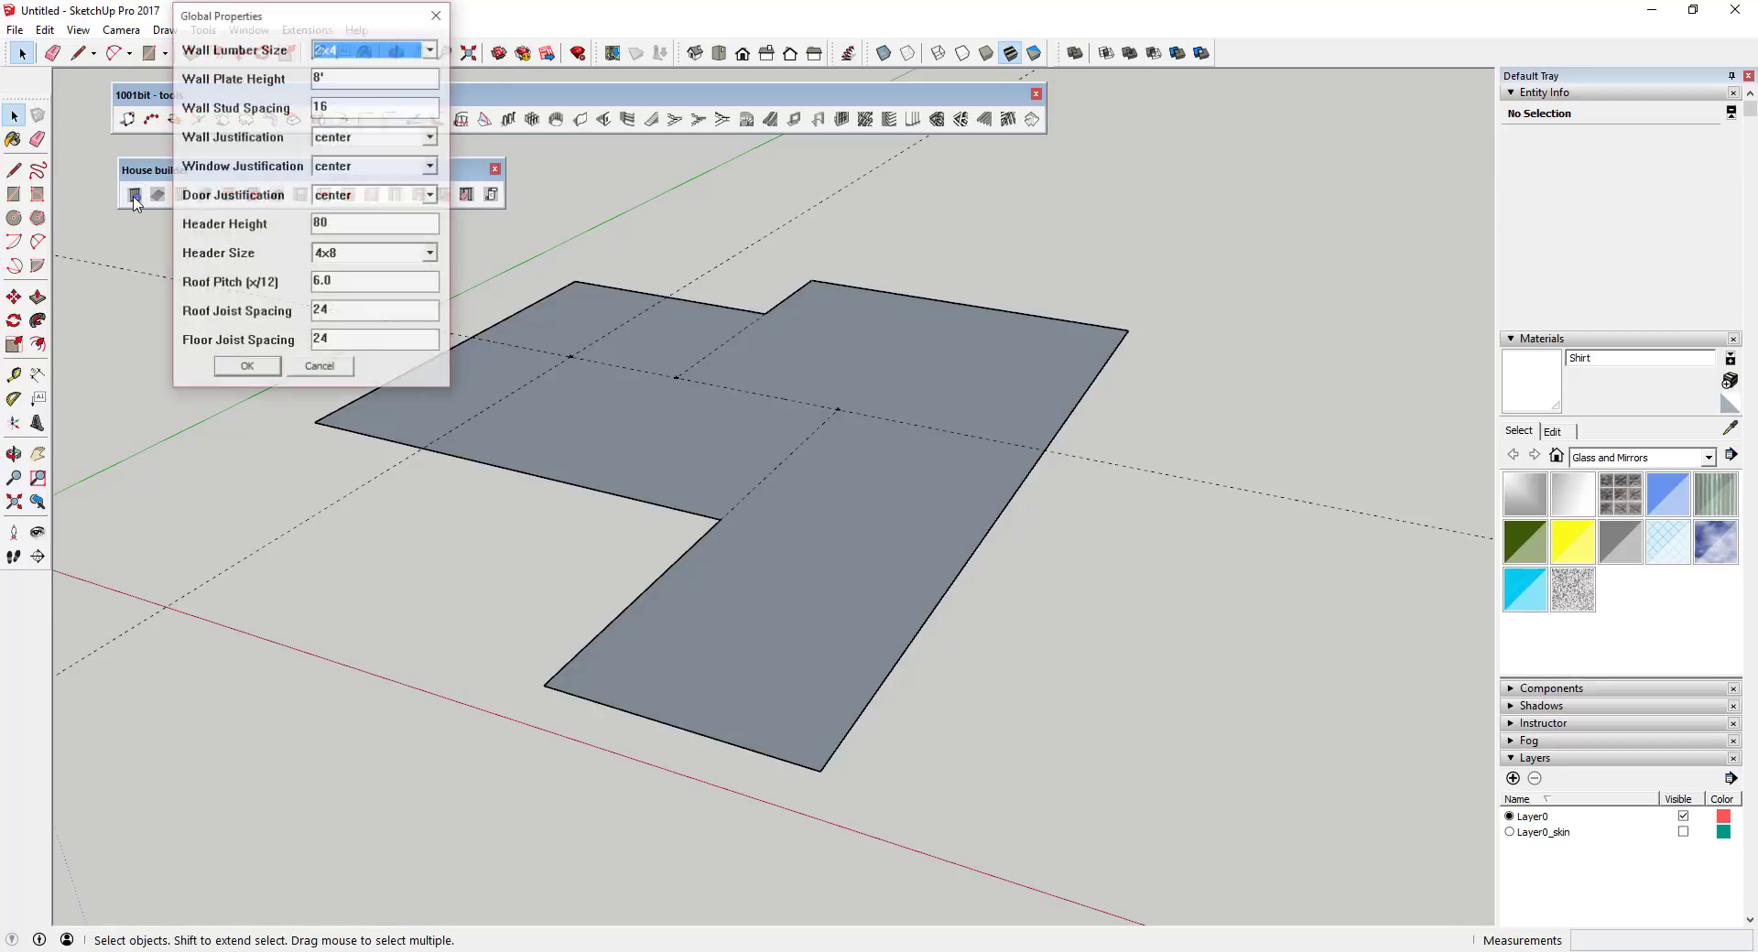
pyautogui.moveTo(275, 16); pyautogui.dragTo(166, 241)
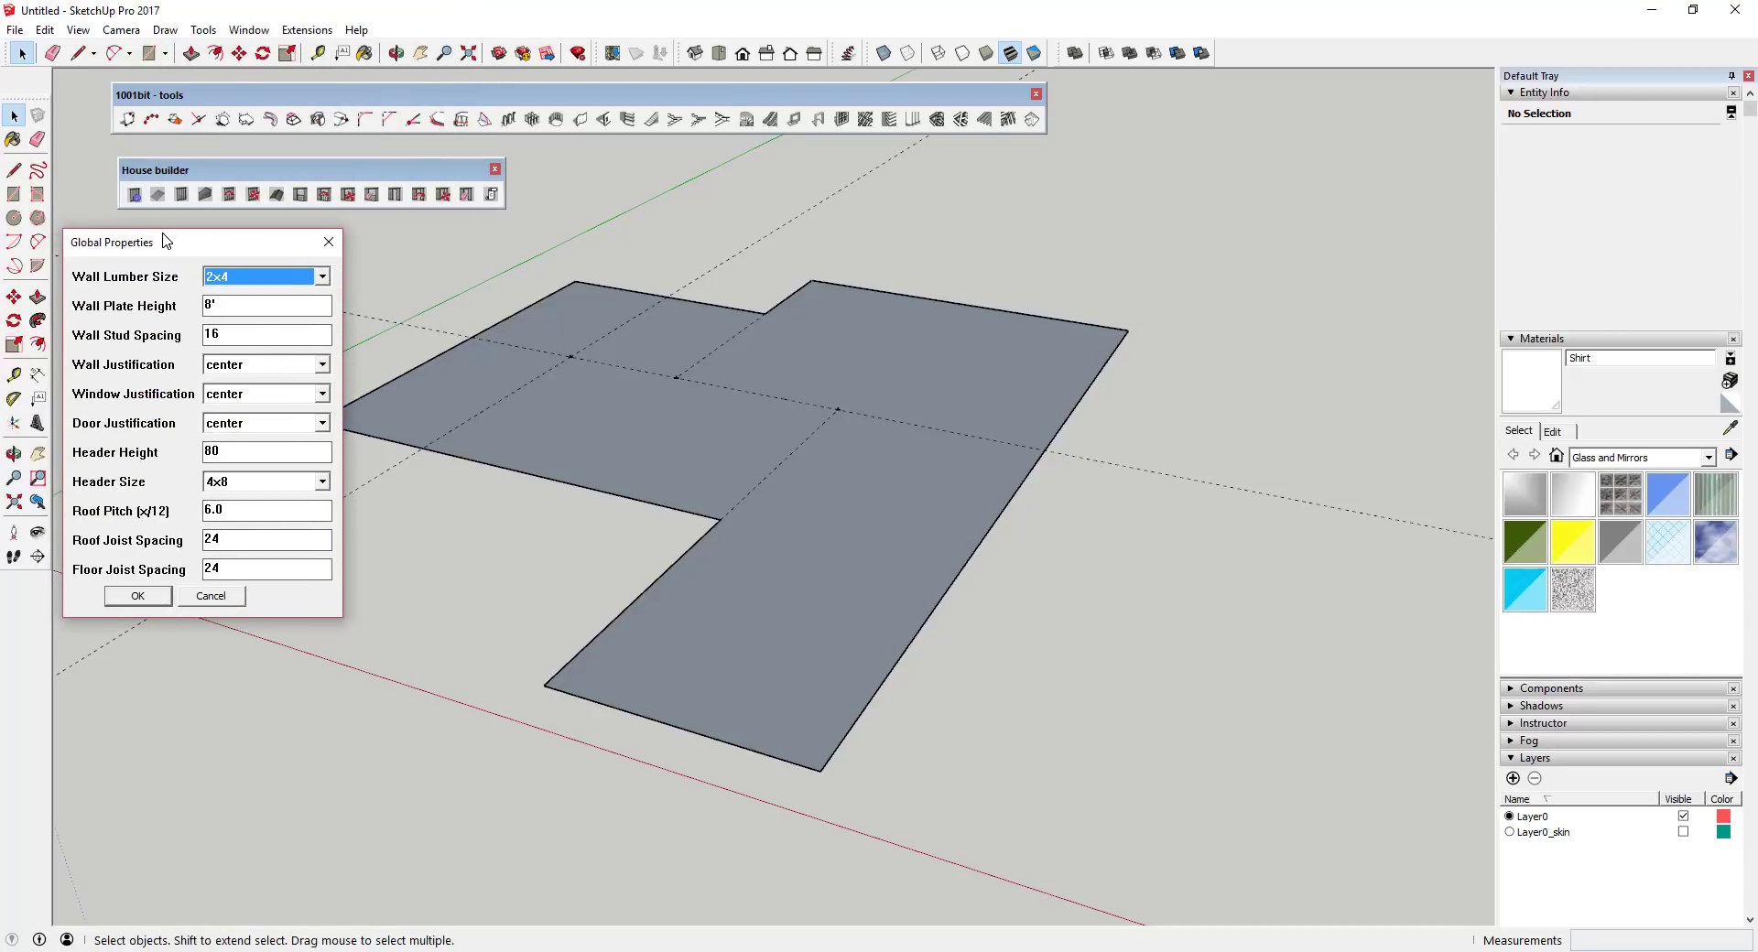
pyautogui.click(301, 279)
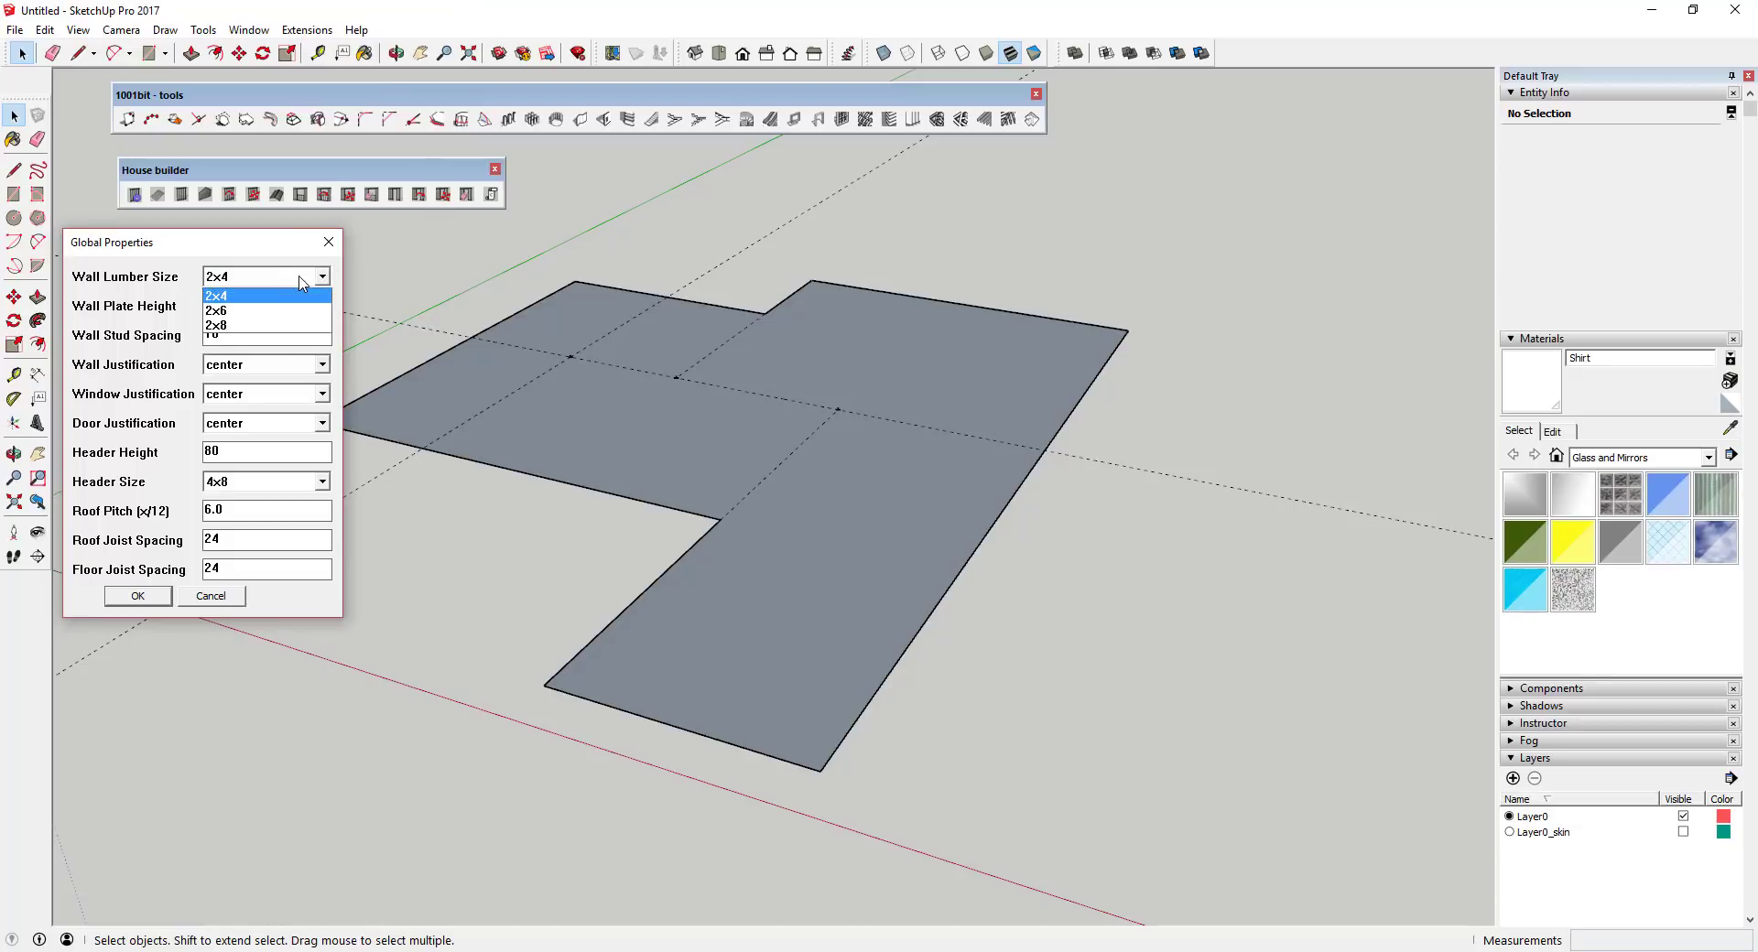
pyautogui.click(300, 279)
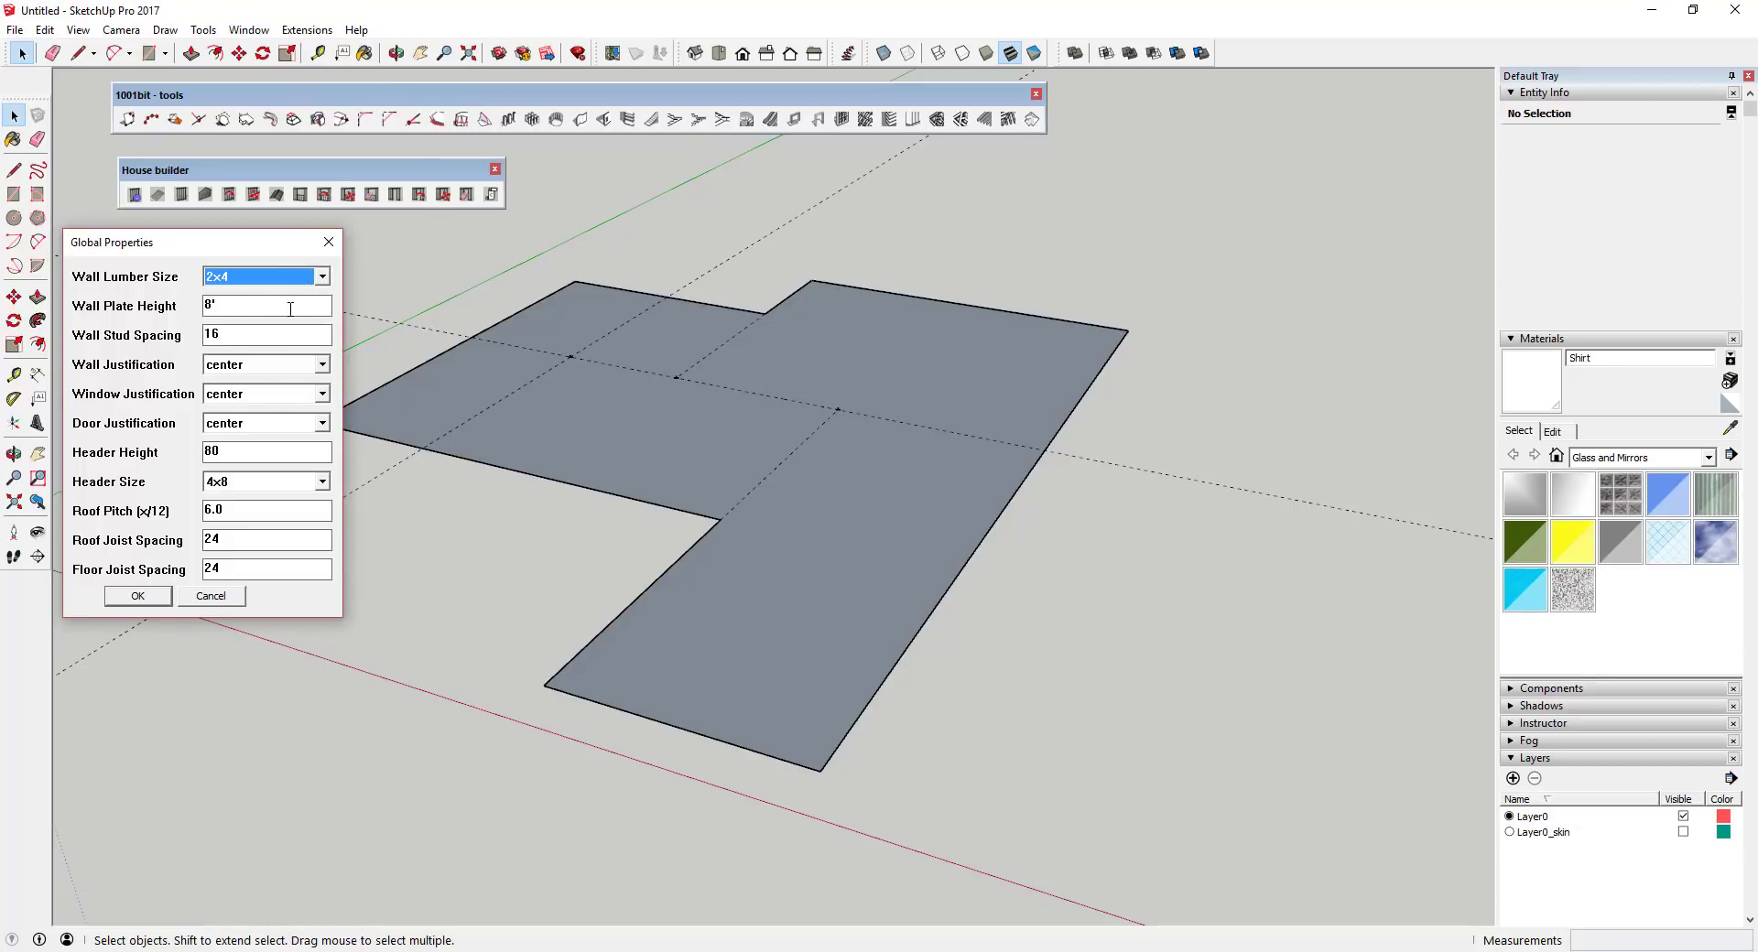
pyautogui.press('Tab')
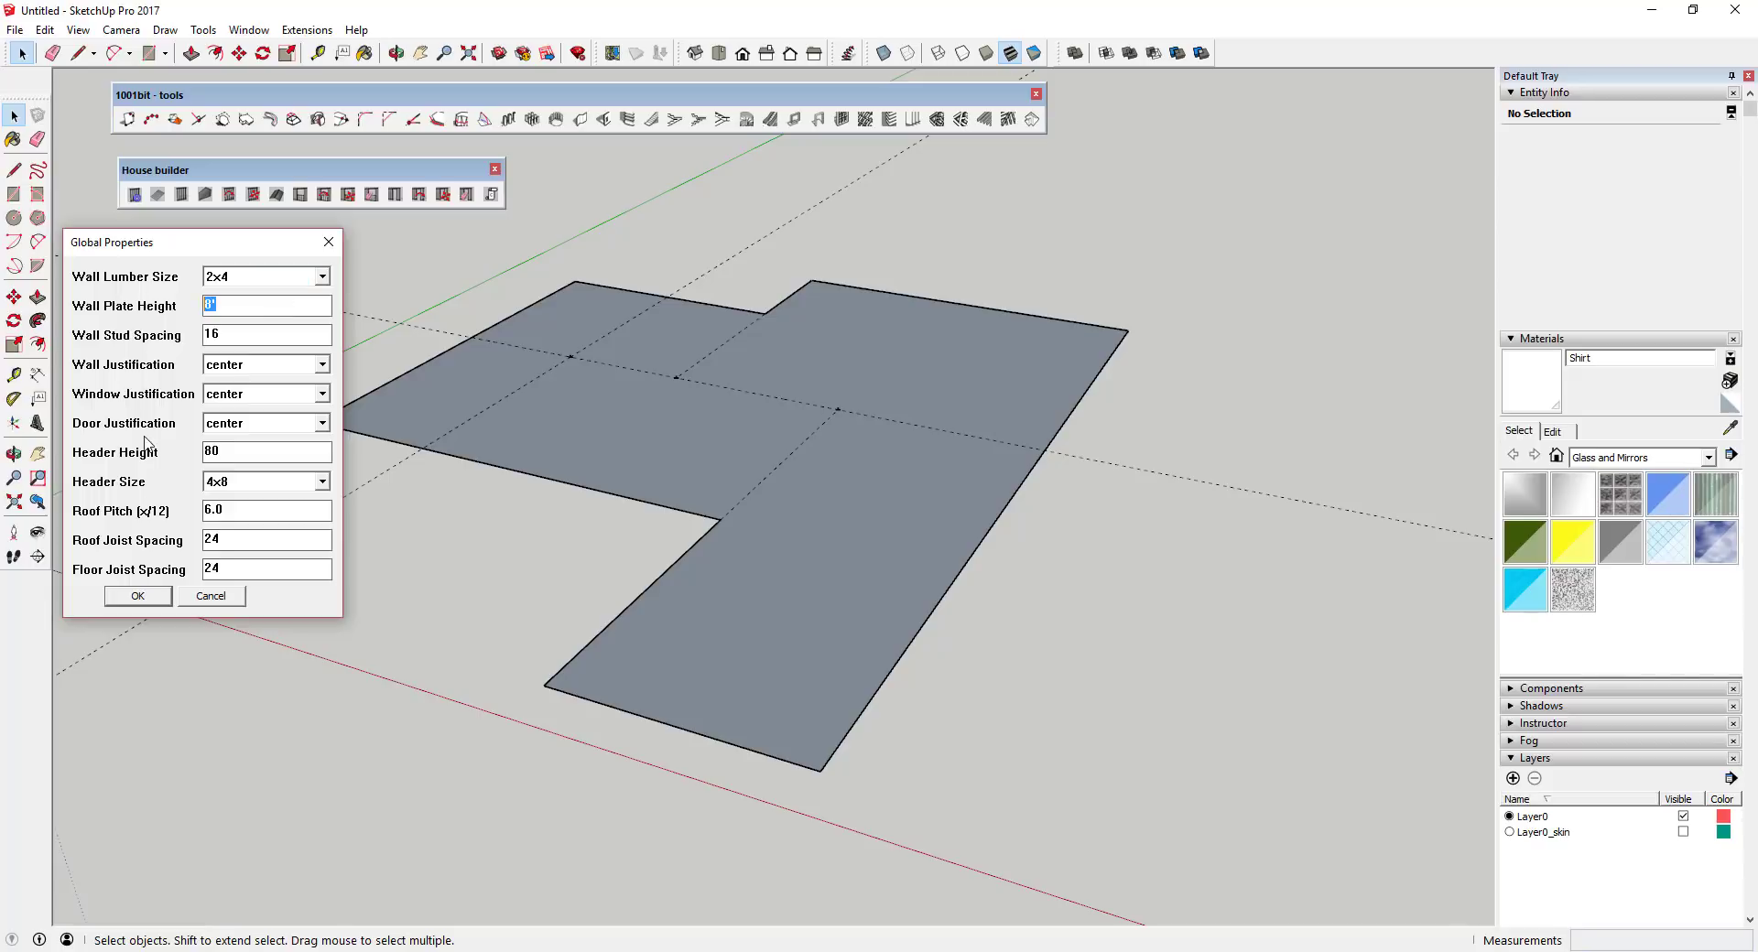
pyautogui.write("10'")
pyautogui.press('Tab')
pyautogui.click(142, 600)
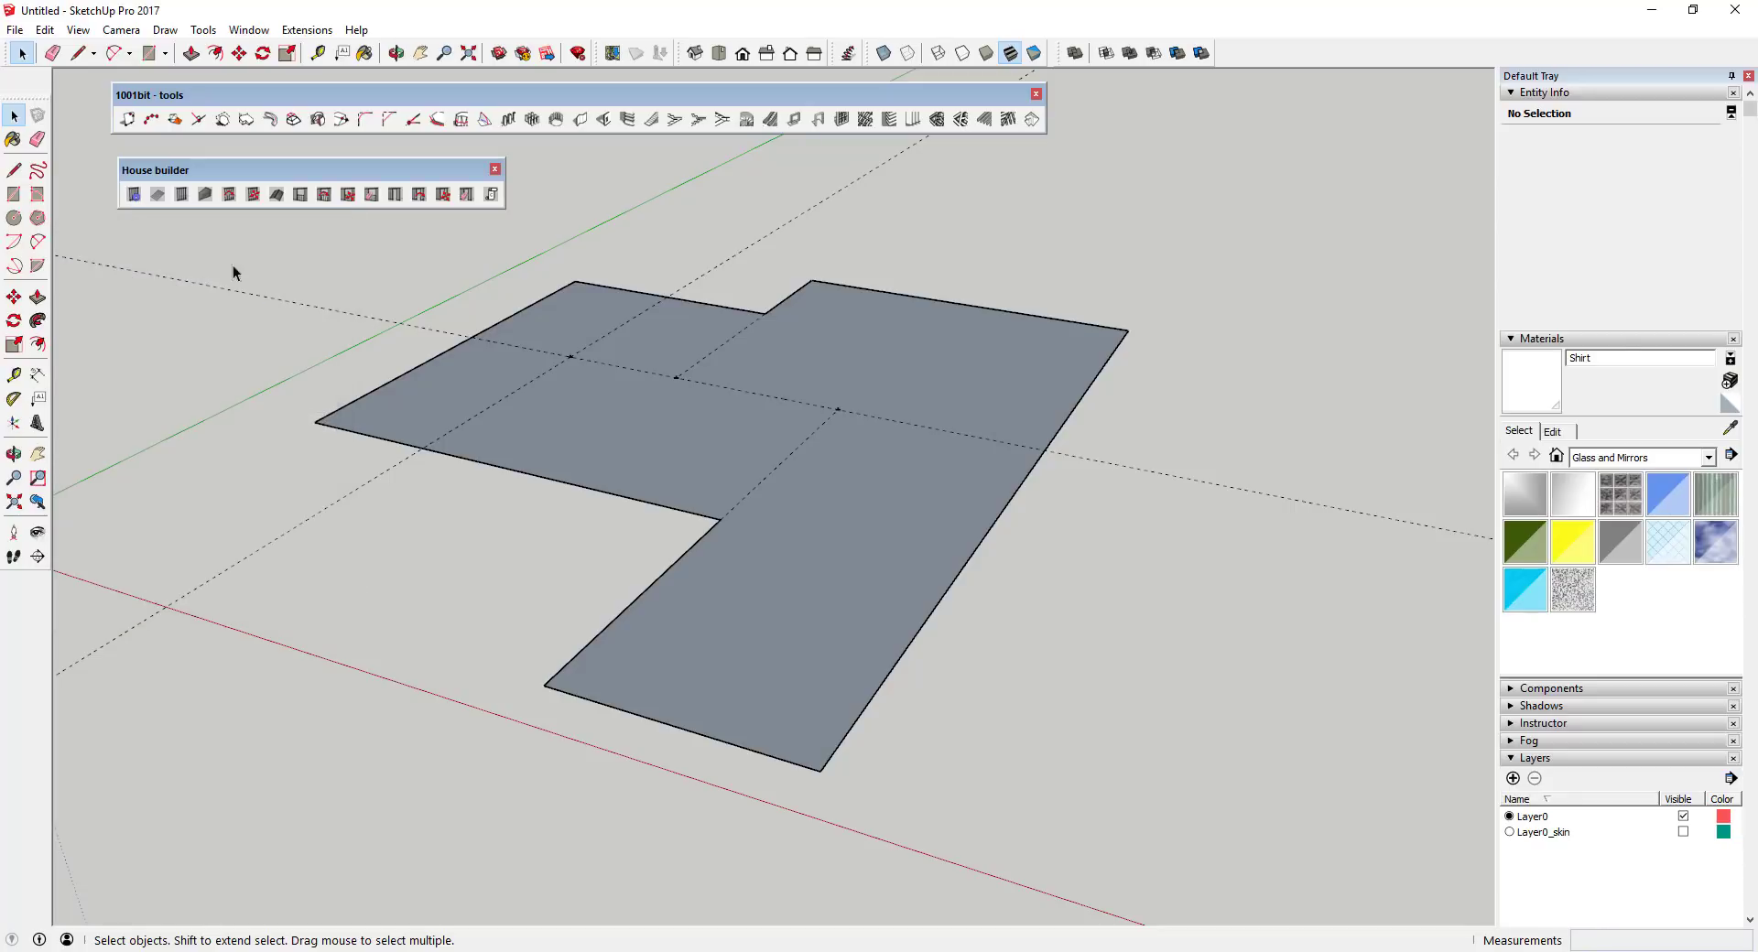
# - Set Wall Justification to right for a new wall and start it at the slab's left corner
pyautogui.click(180, 195)
pyautogui.click(373, 84)
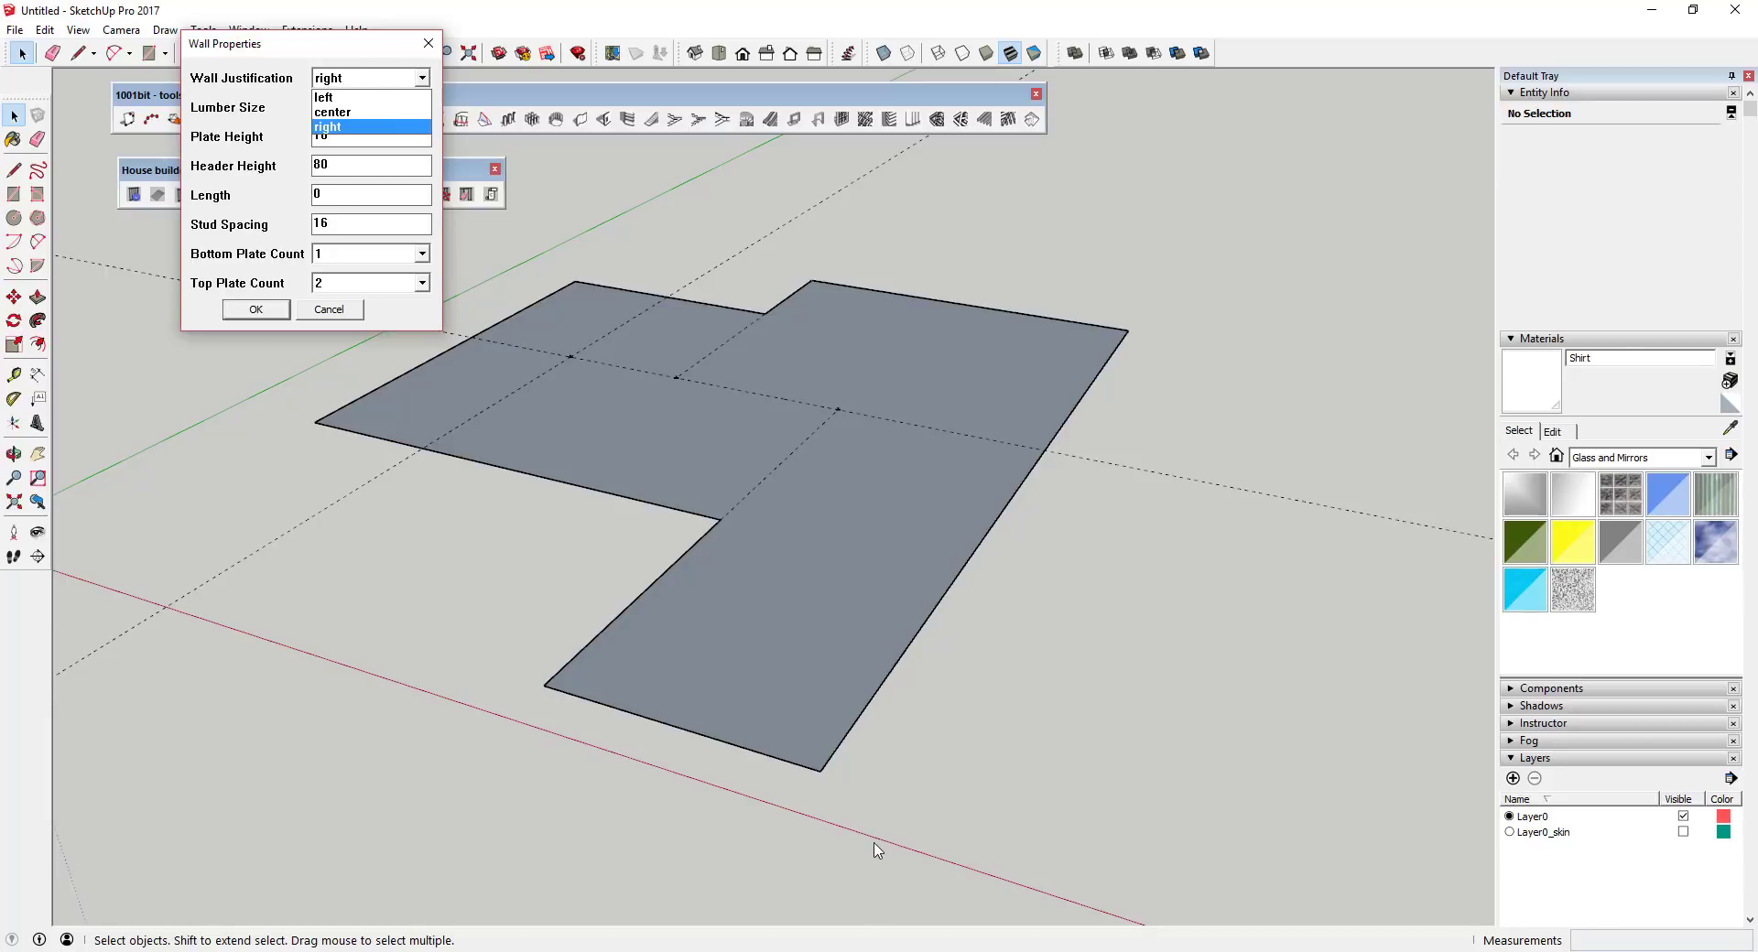
pyautogui.click(330, 128)
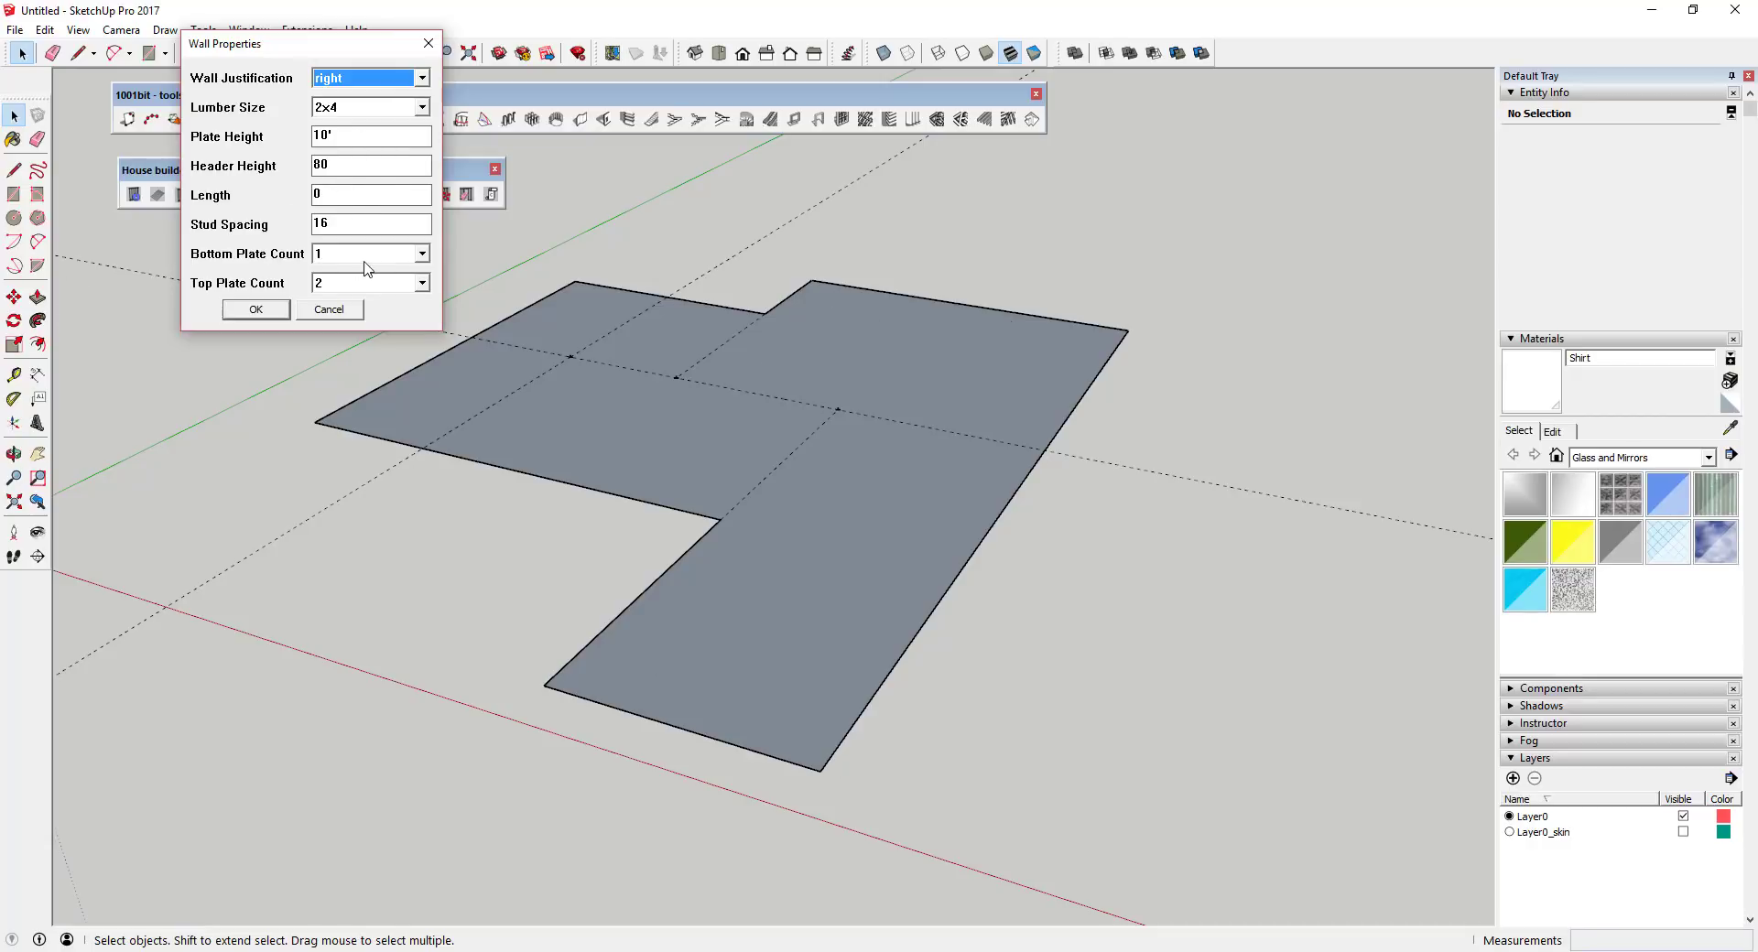
pyautogui.click(257, 311)
pyautogui.moveTo(733, 757); pyautogui.dragTo(307, 600, button='middle')
pyautogui.click(307, 600)
# - Frame walls from the left corner to the bottom corner, then on to the right corner
pyautogui.scroll(2, 459, 833)
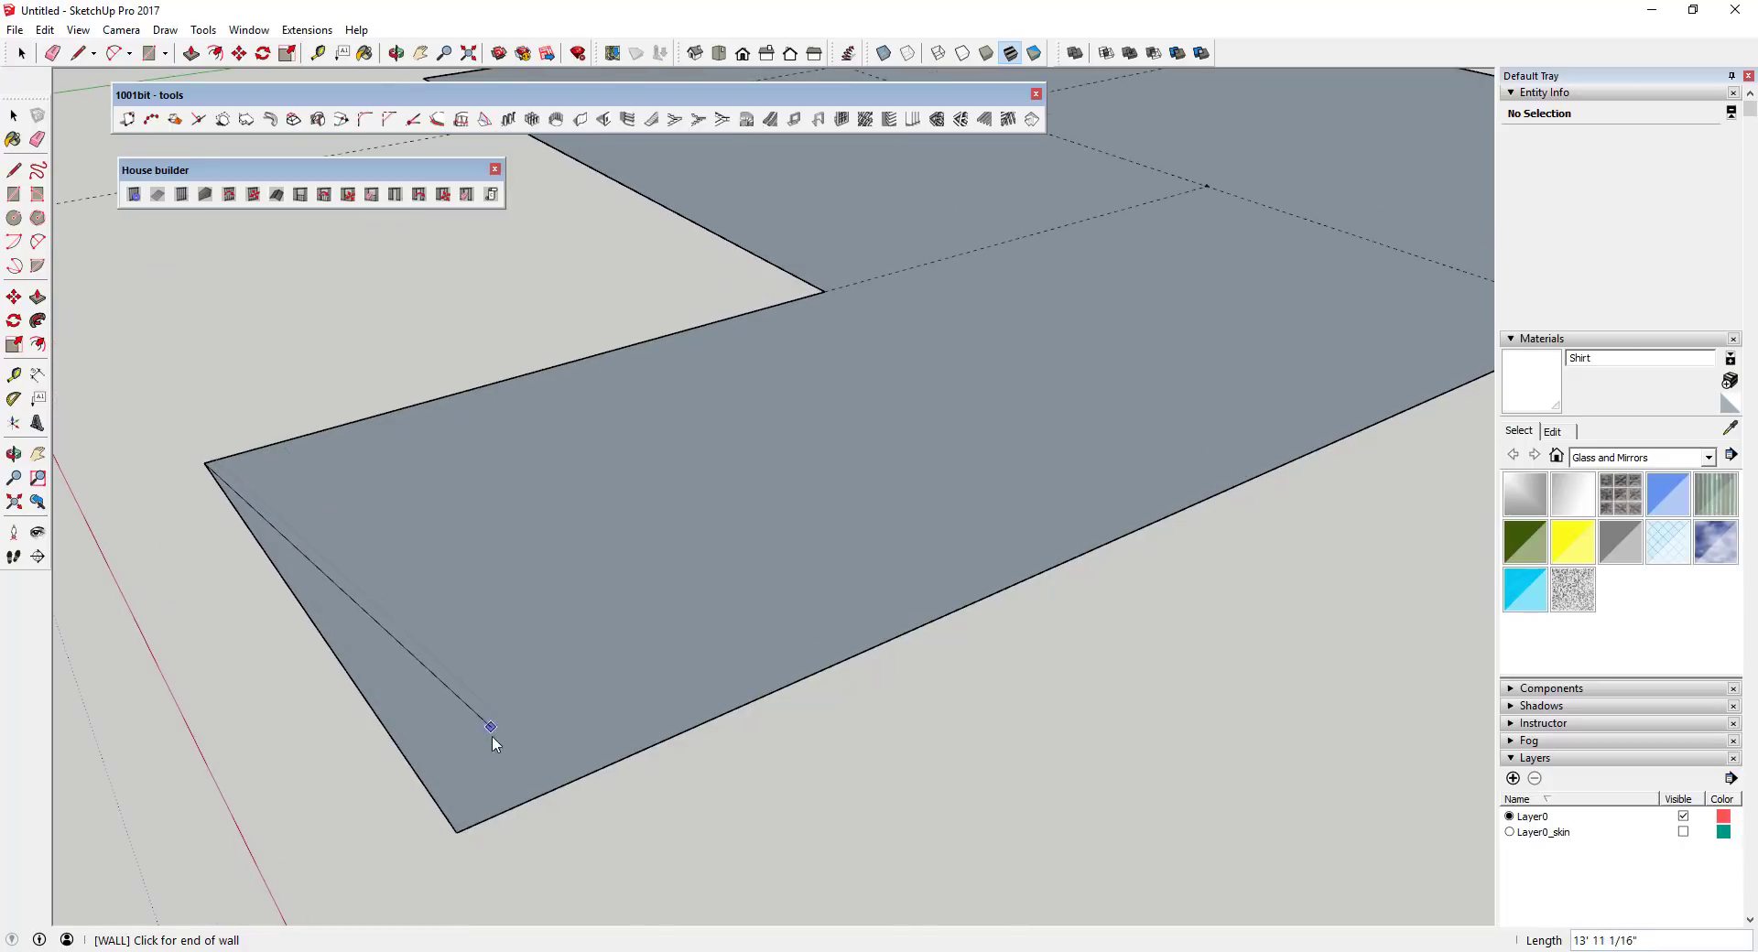
pyautogui.click(456, 831)
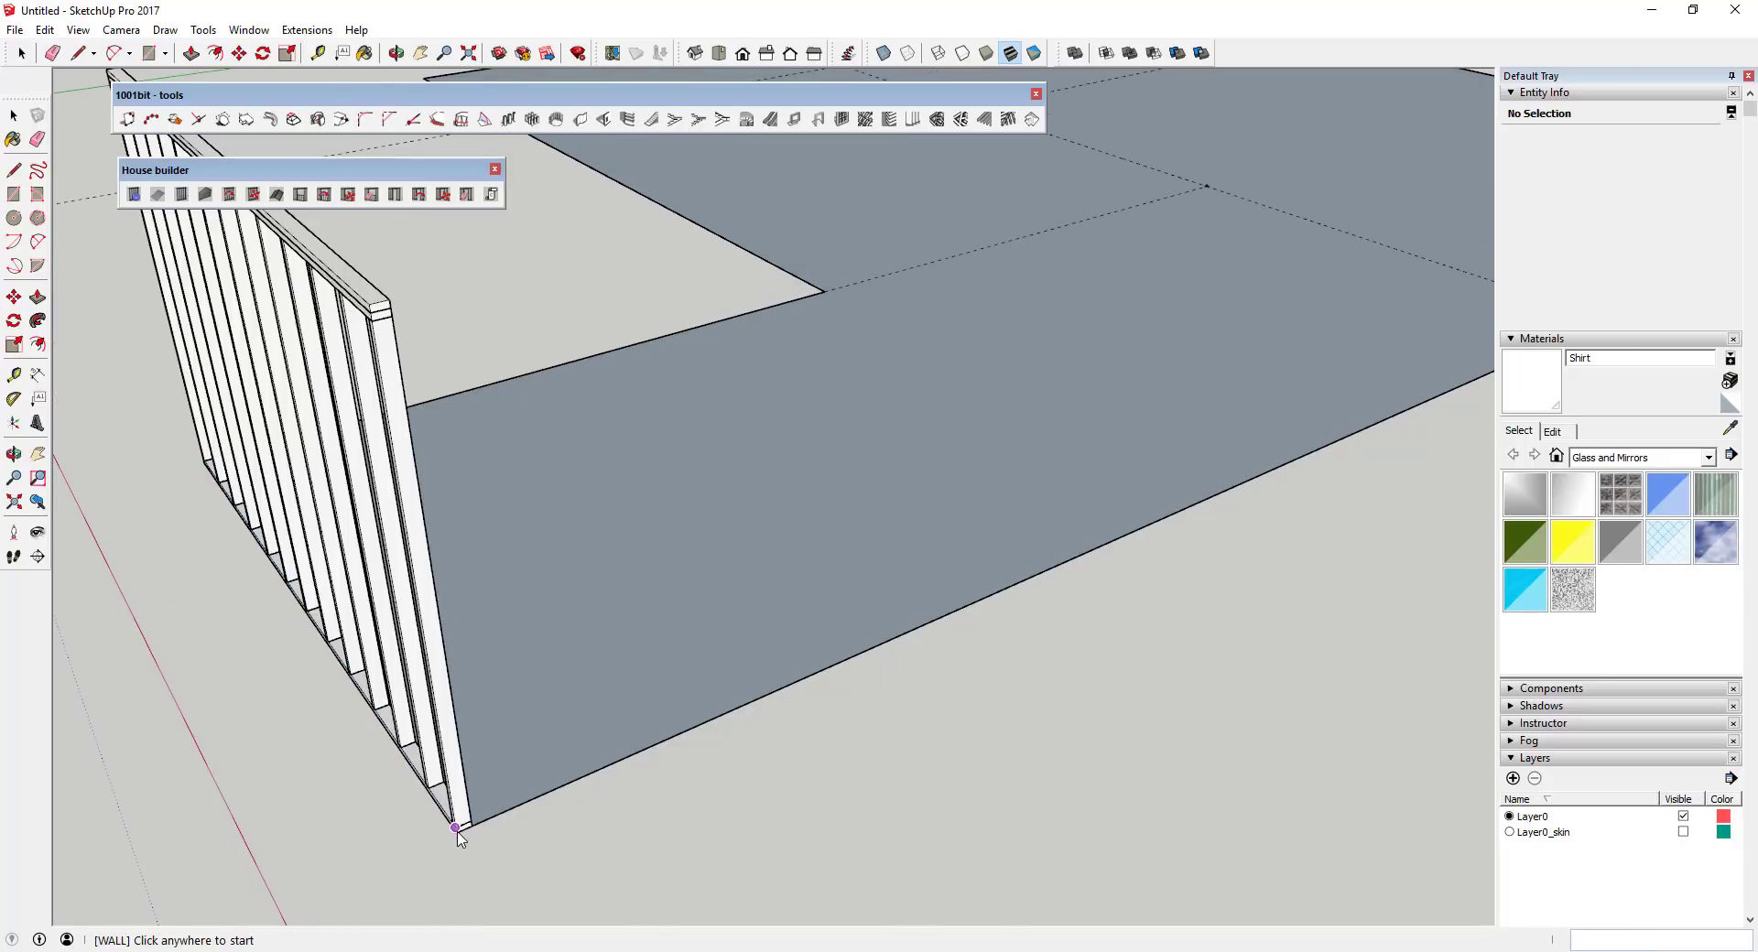
pyautogui.click(456, 831)
pyautogui.scroll(-3, 458, 831)
pyautogui.scroll(3, 1229, 453)
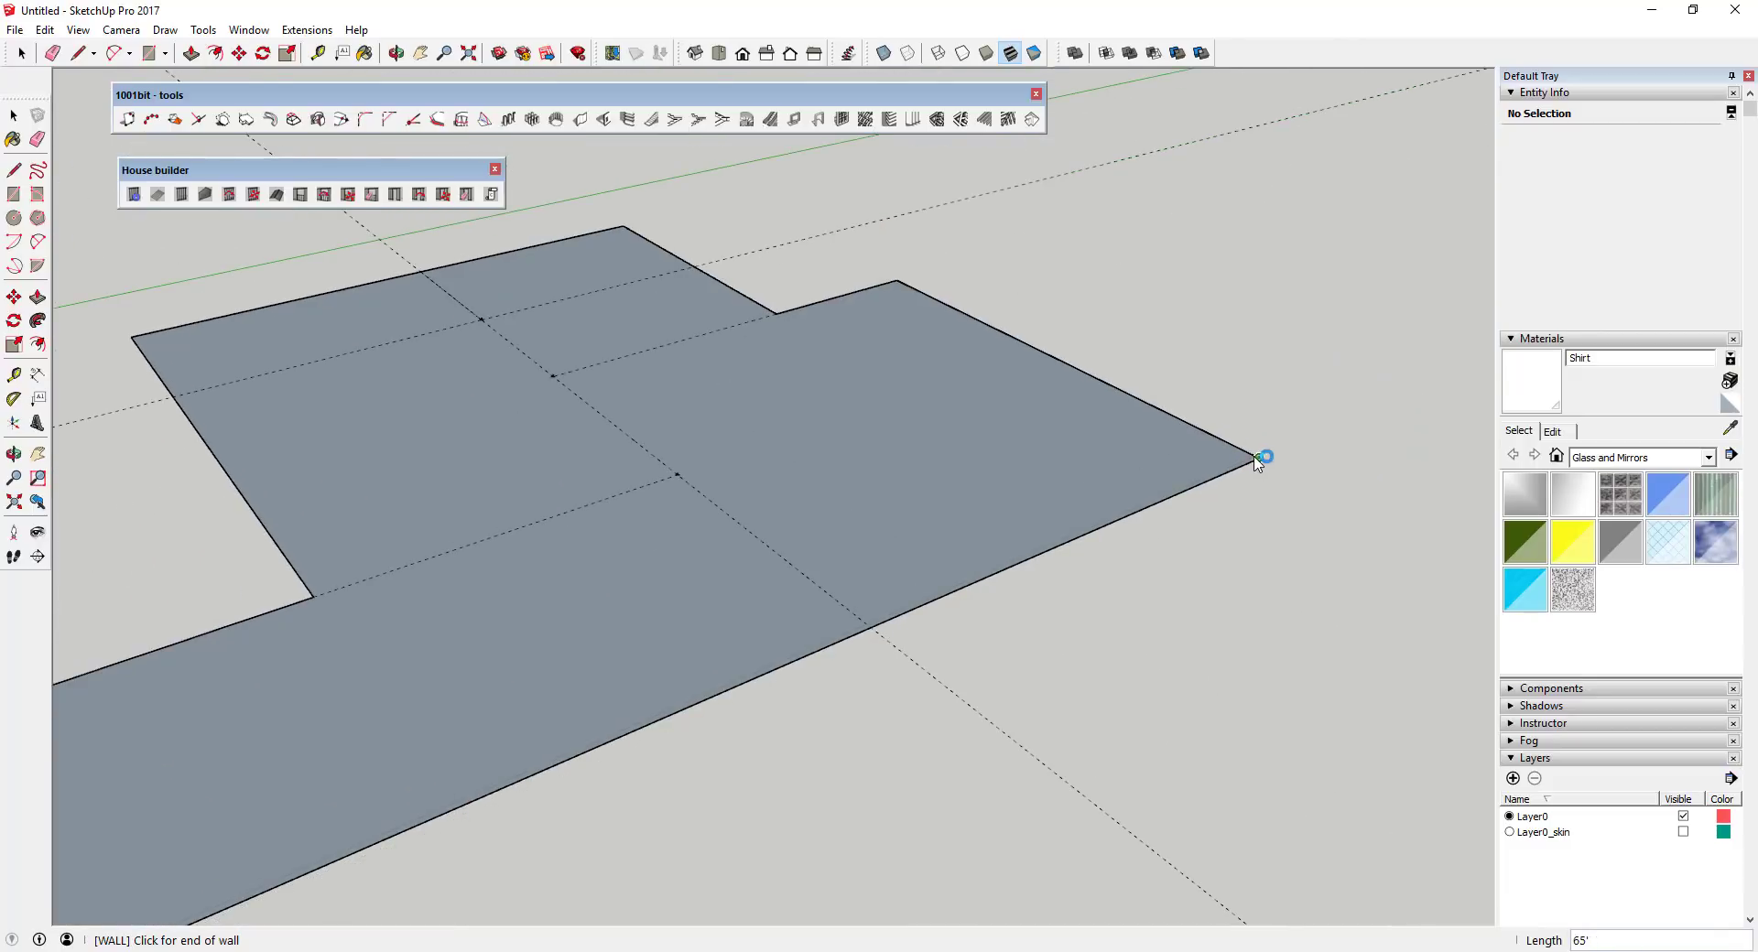
pyautogui.click(1259, 458)
pyautogui.moveTo(1259, 462); pyautogui.dragTo(525, 620, button='middle')
# - Frame a wall from the slab's front-left corner to its front-right corner
pyautogui.click(548, 595)
pyautogui.scroll(-3, 559, 591)
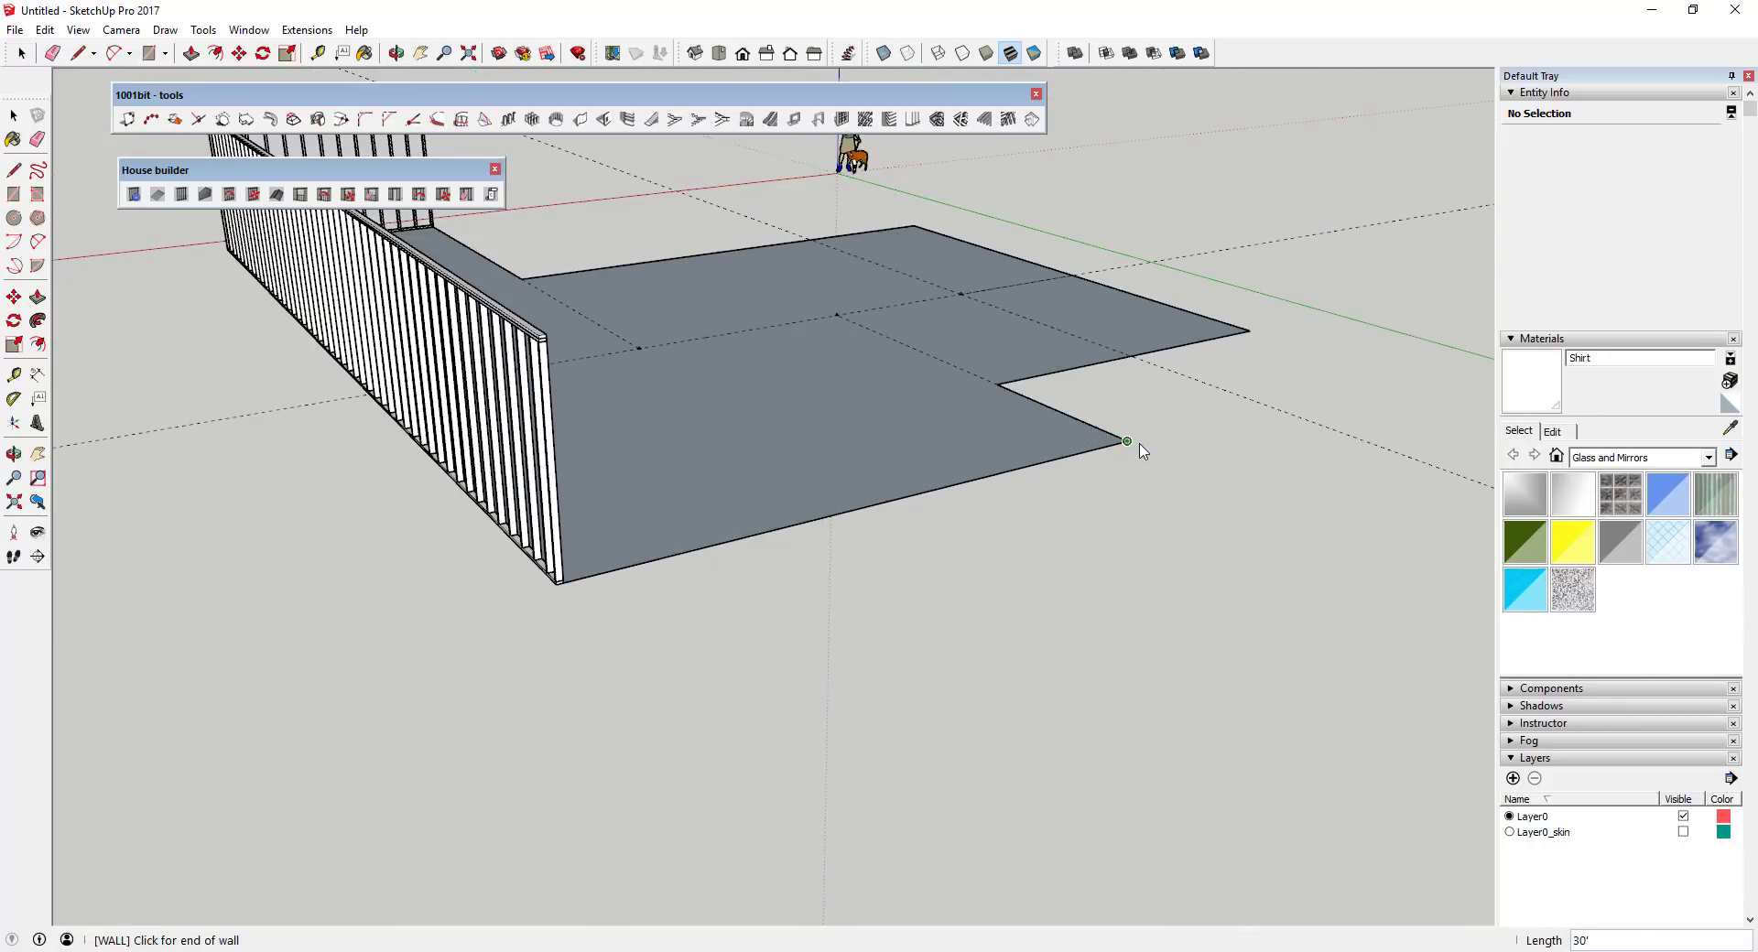
pyautogui.click(1140, 445)
pyautogui.moveTo(1150, 483); pyautogui.dragTo(431, 490, button='middle')
pyautogui.scroll(5, 557, 483)
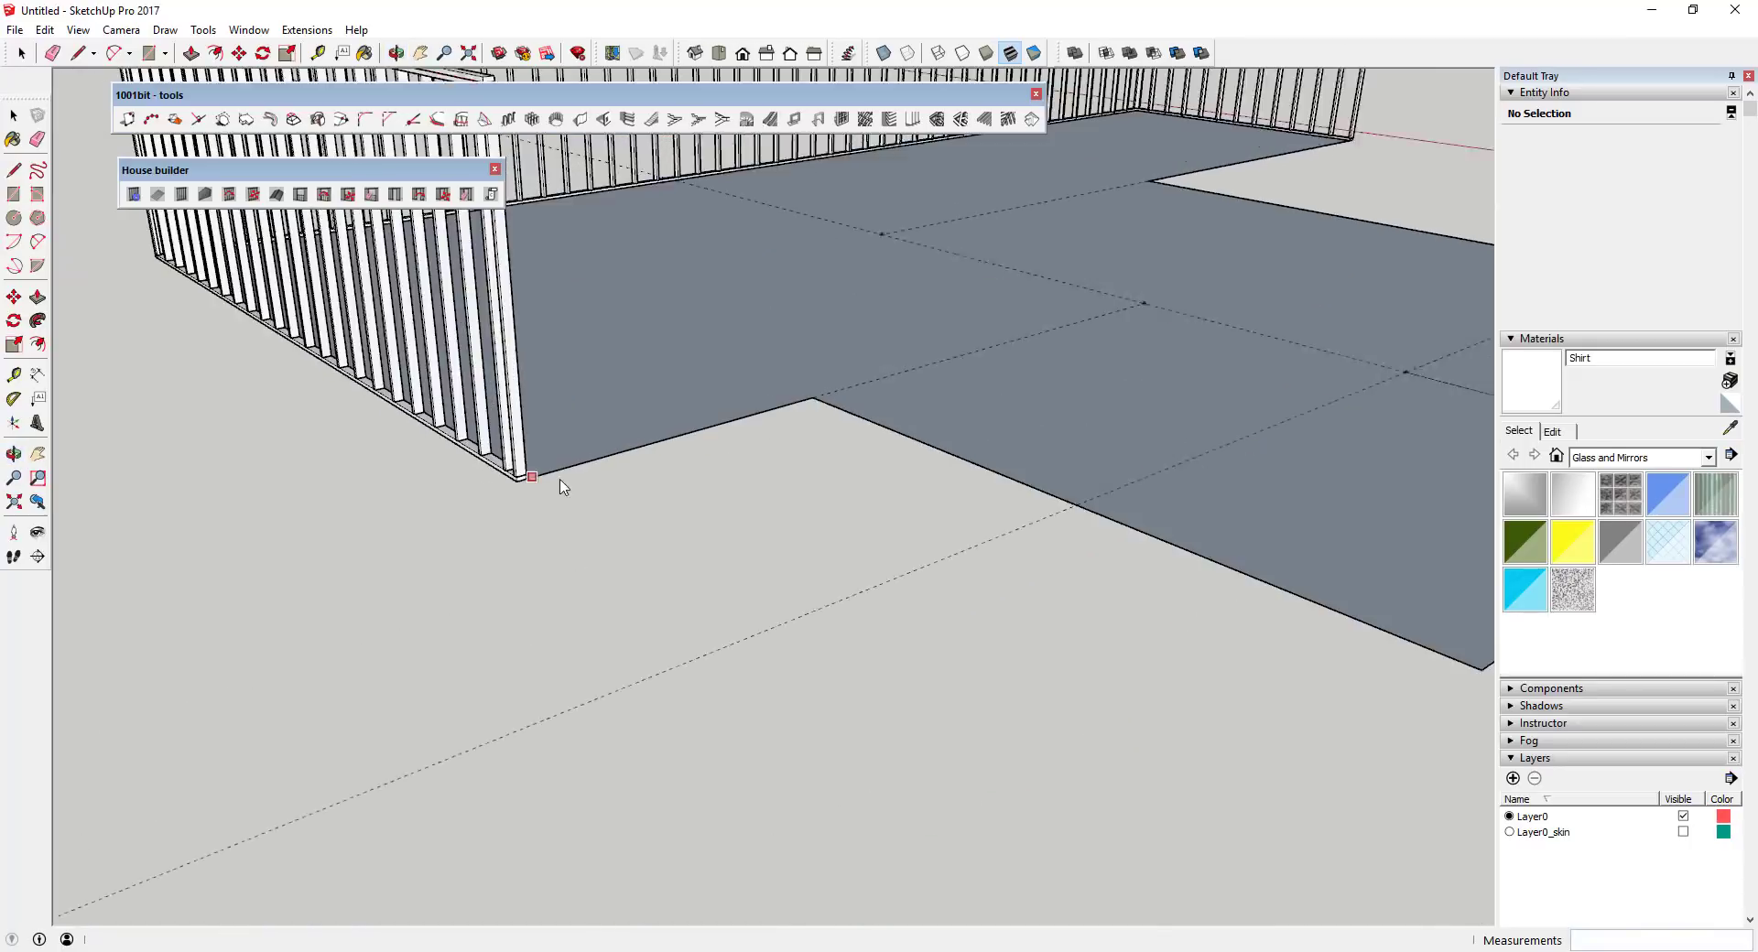
# - Frame a 10' wall to the inner corner and continue a wall to the front corner
pyautogui.click(513, 477)
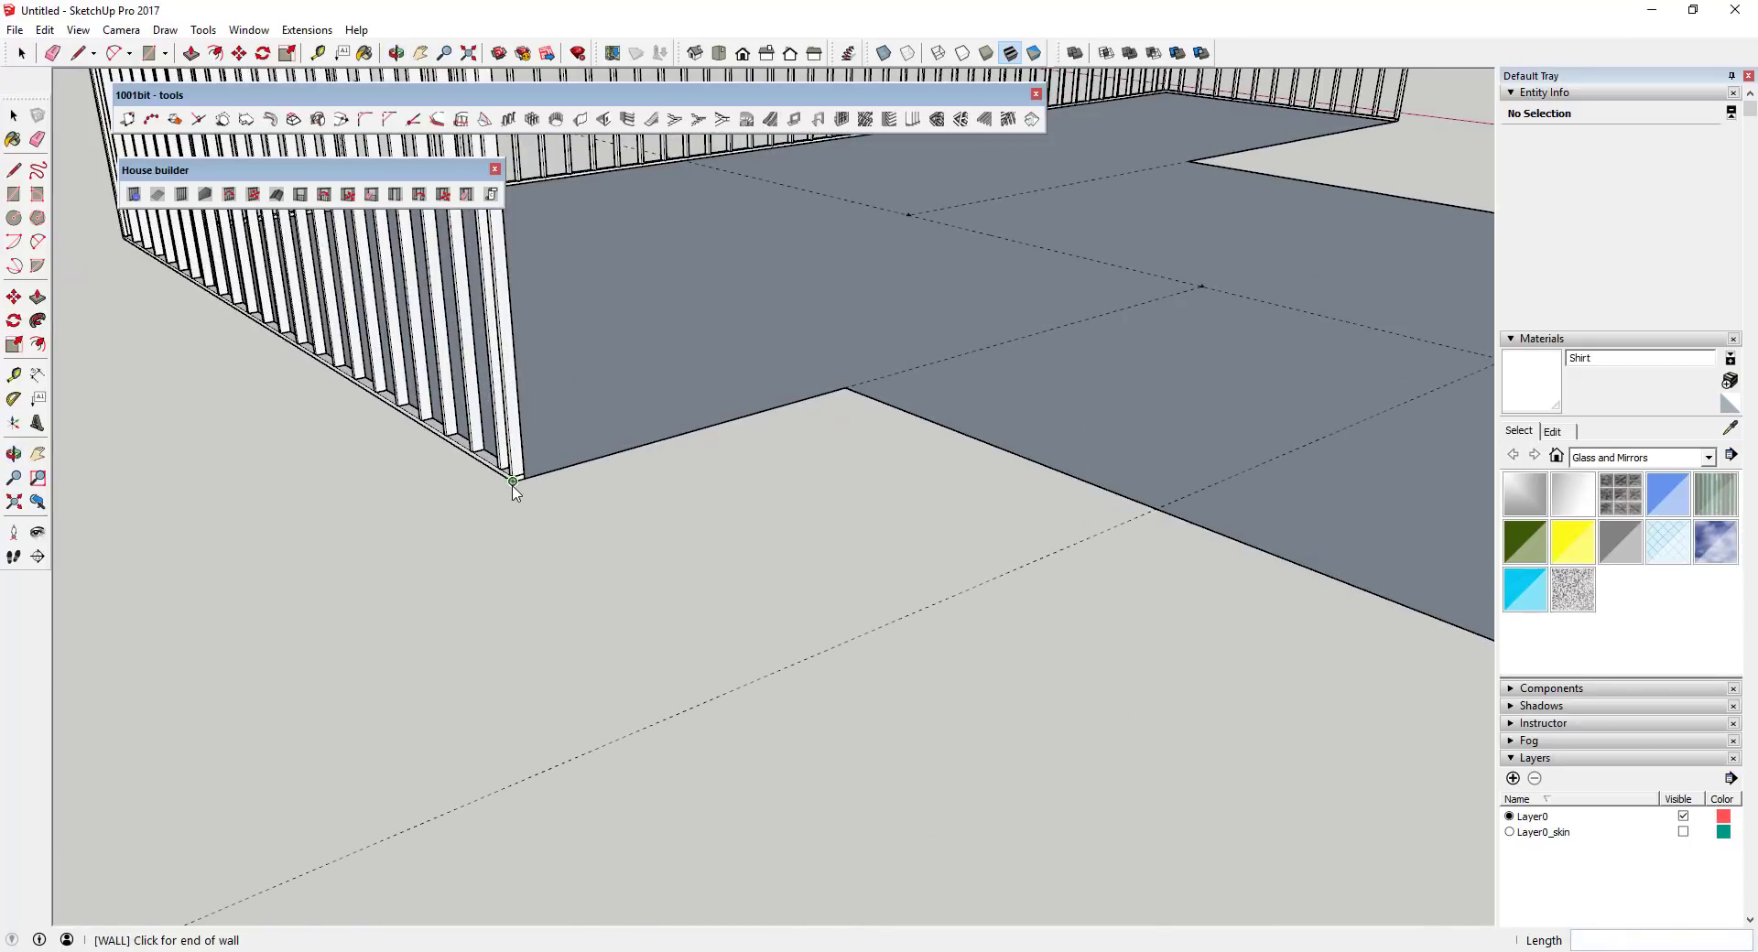
pyautogui.click(846, 387)
pyautogui.click(846, 388)
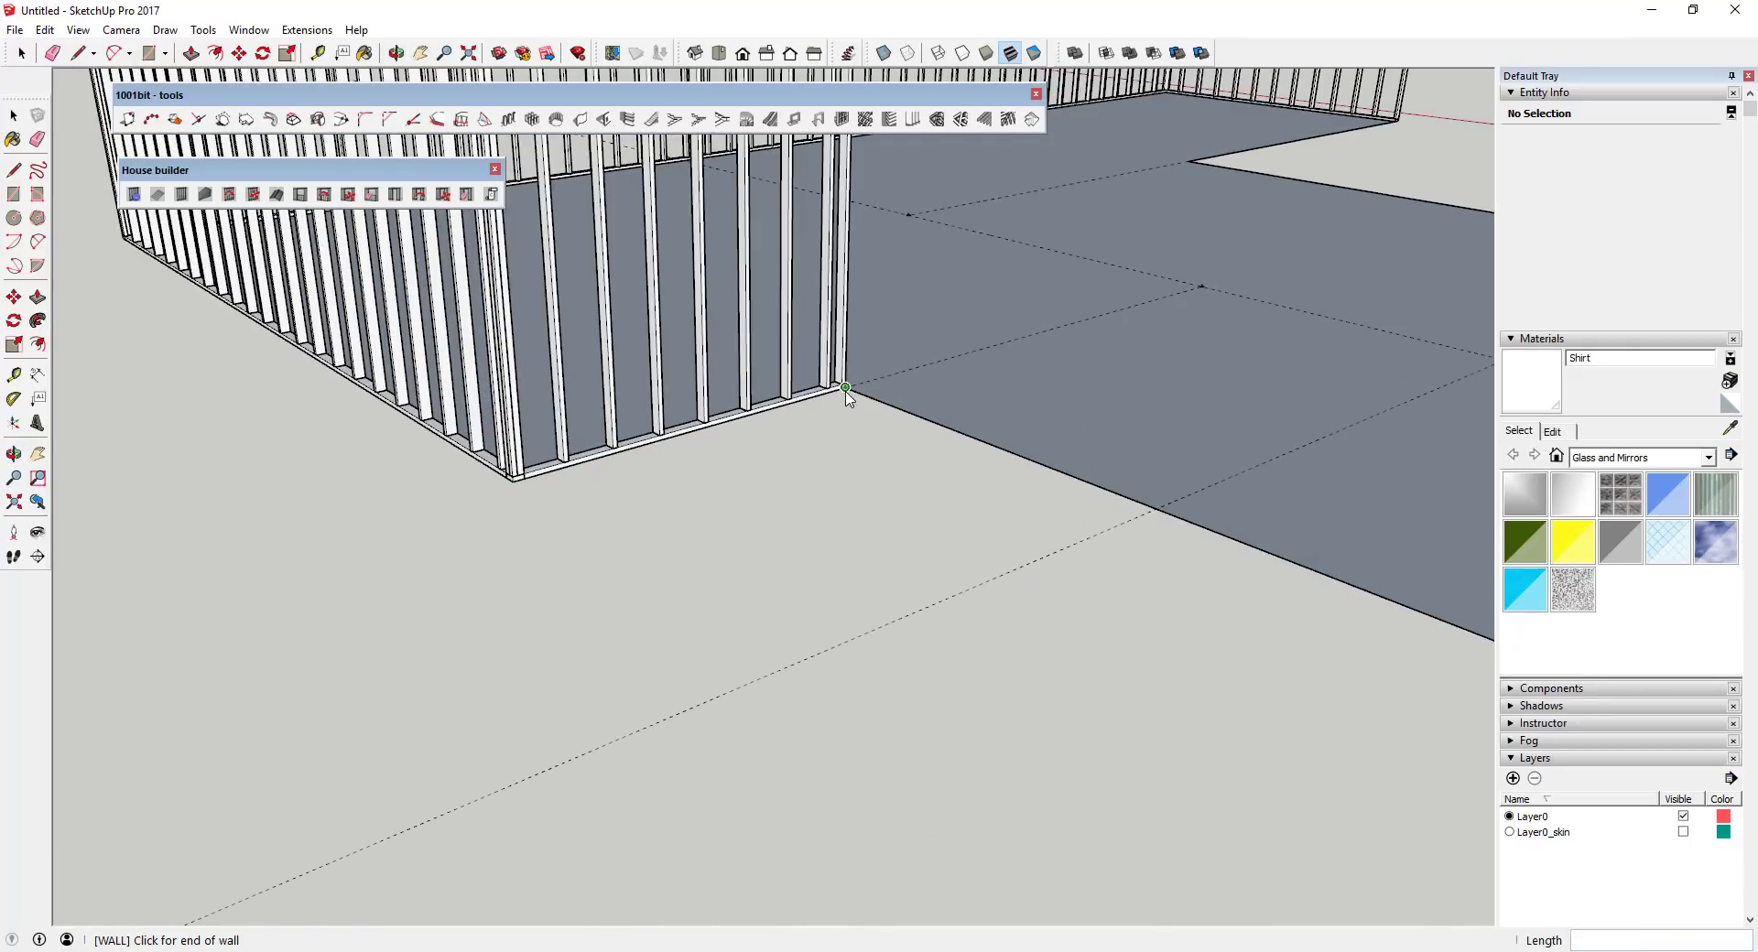
pyautogui.scroll(-3, 845, 389)
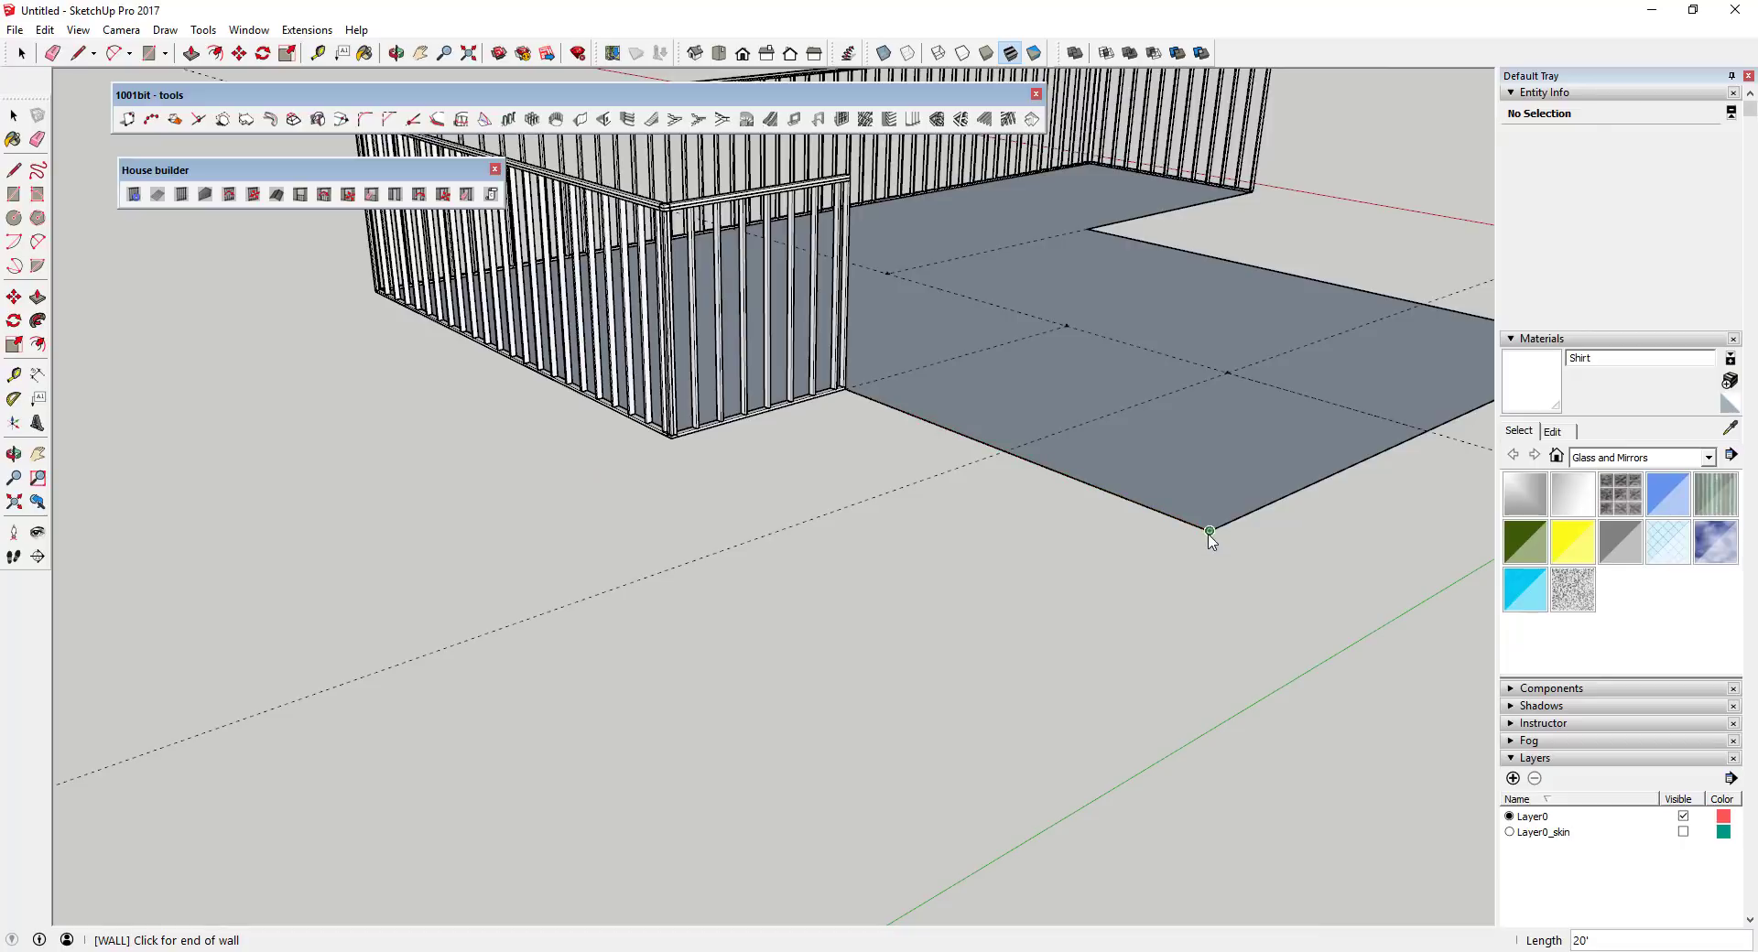
pyautogui.click(1178, 476)
pyautogui.moveTo(1178, 476); pyautogui.dragTo(640, 448, button='middle')
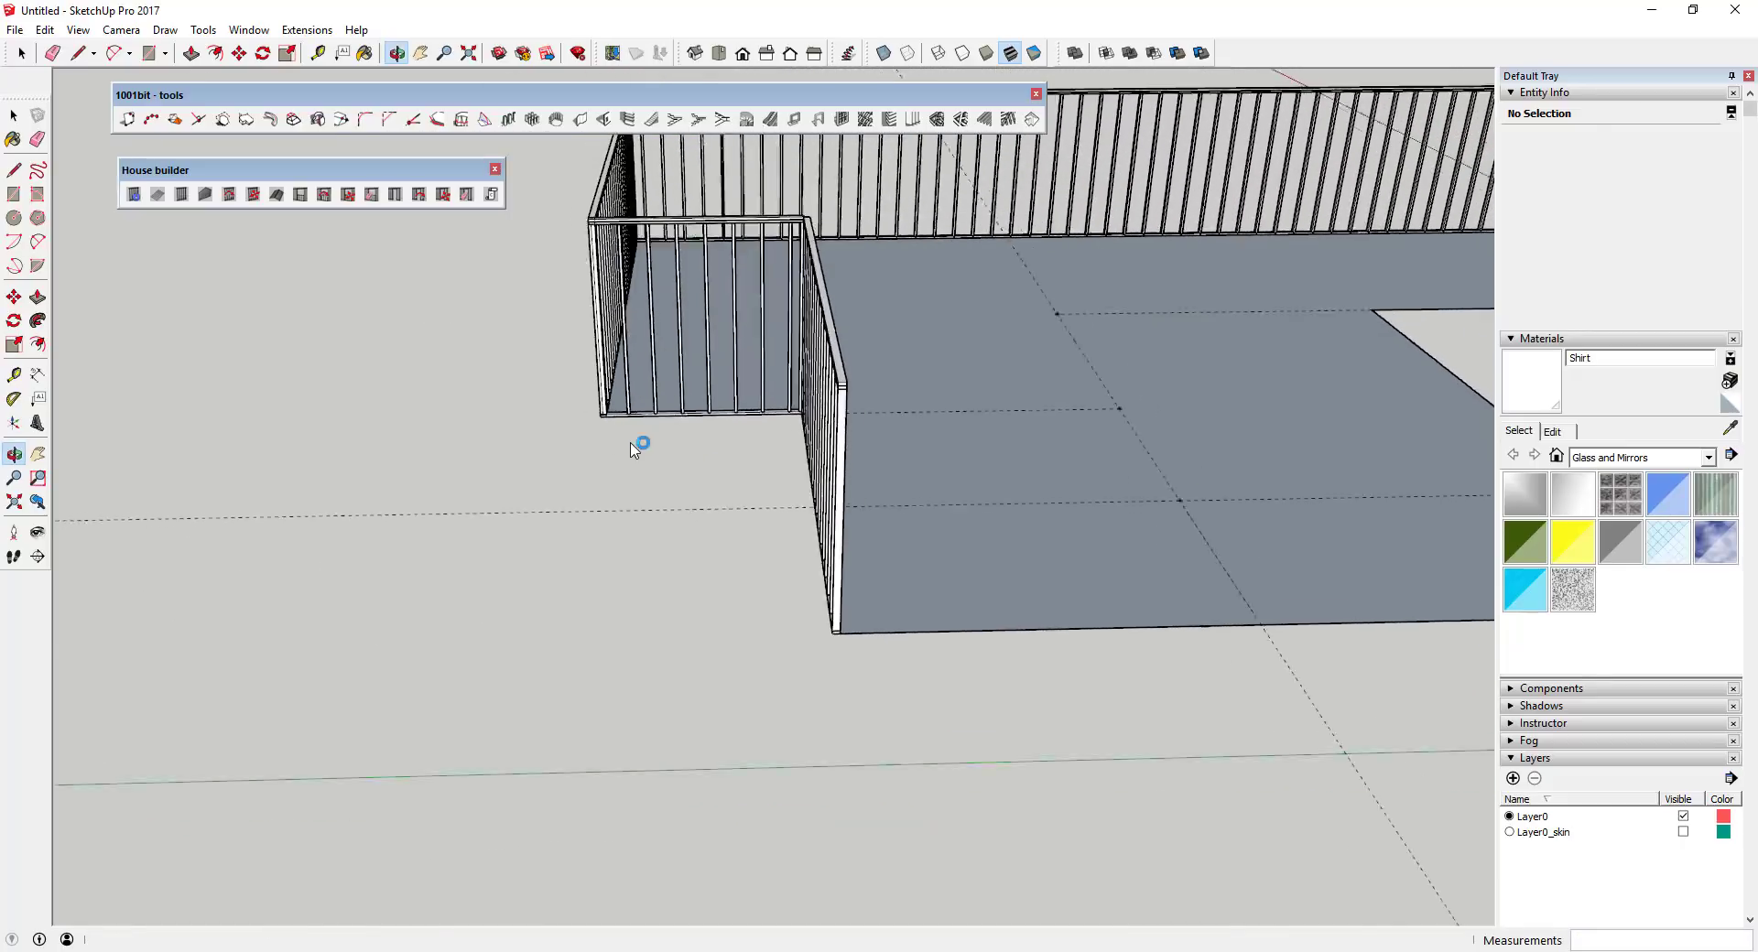
pyautogui.scroll(-4, 1221, 463)
# - Select the 35' front edge and frame the front wall to the floor's right corner
pyautogui.press('space')
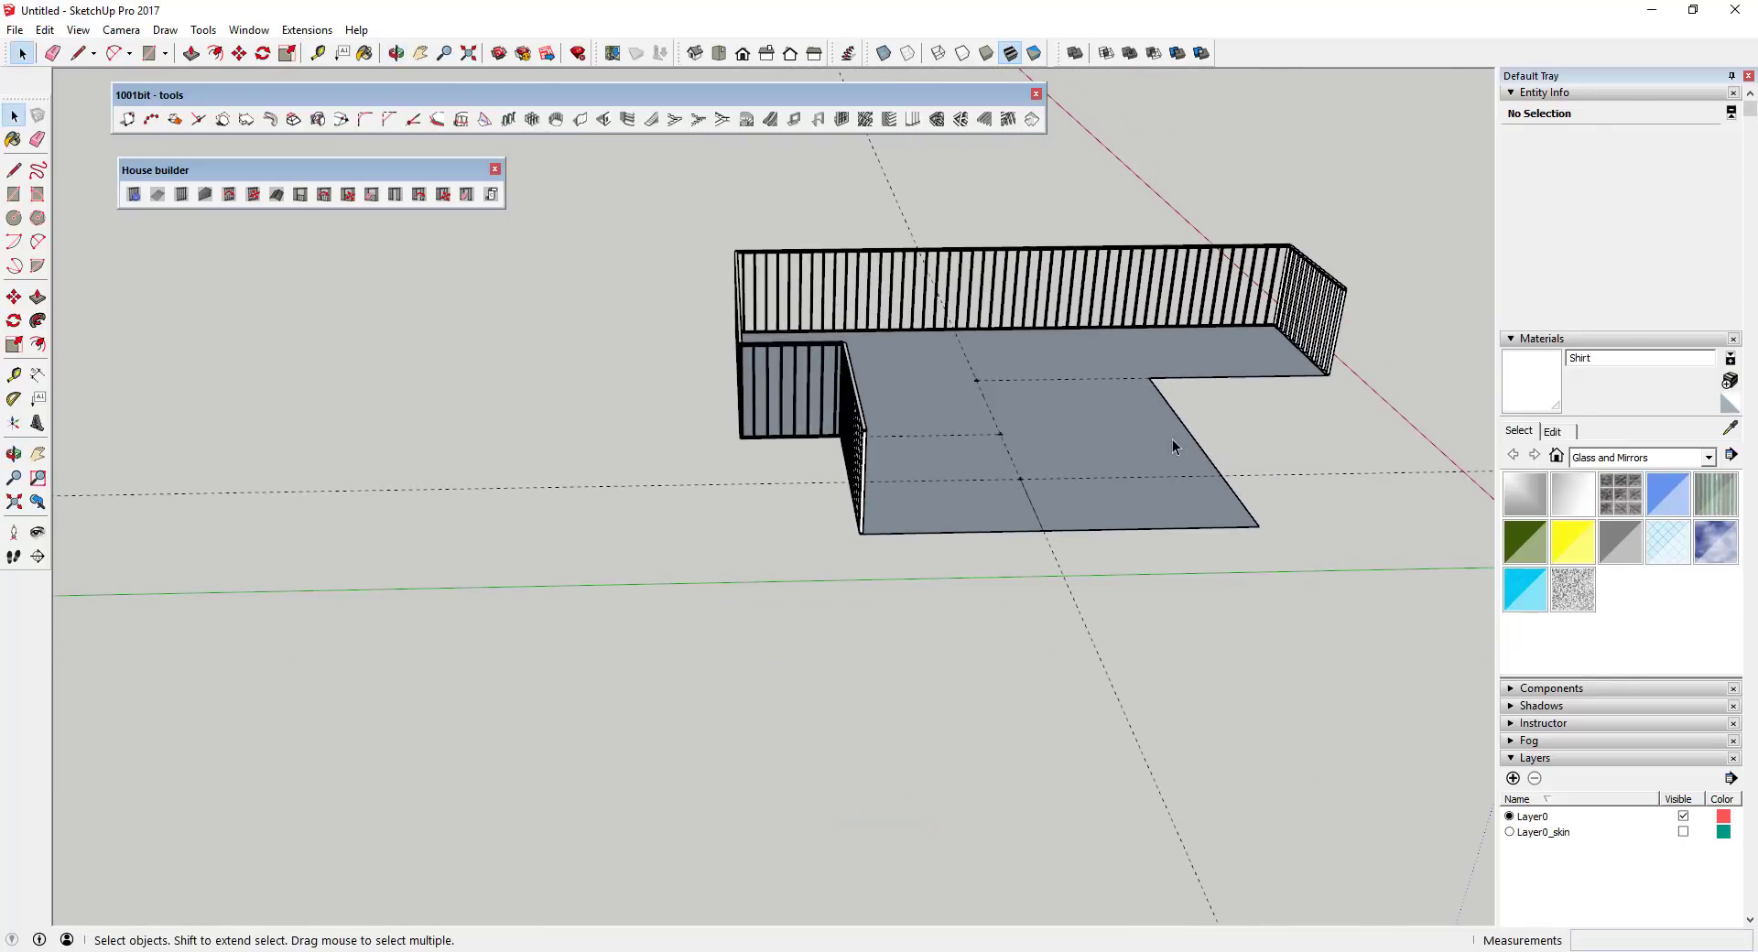
pyautogui.click(1111, 529)
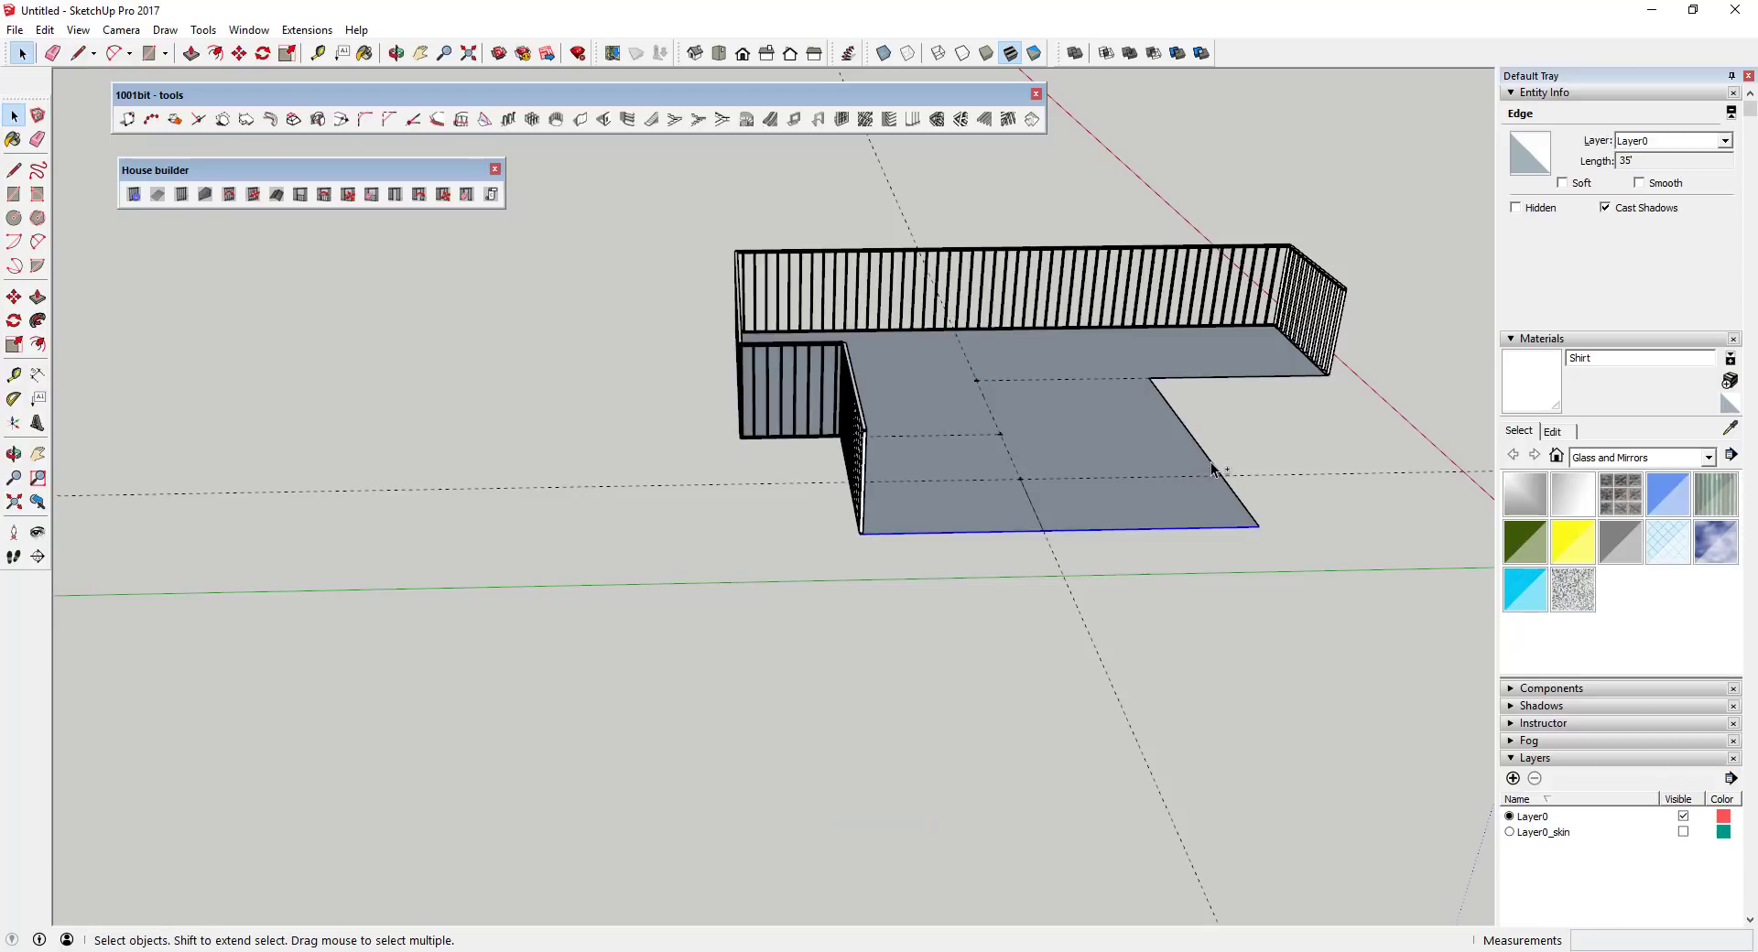
pyautogui.click(182, 194)
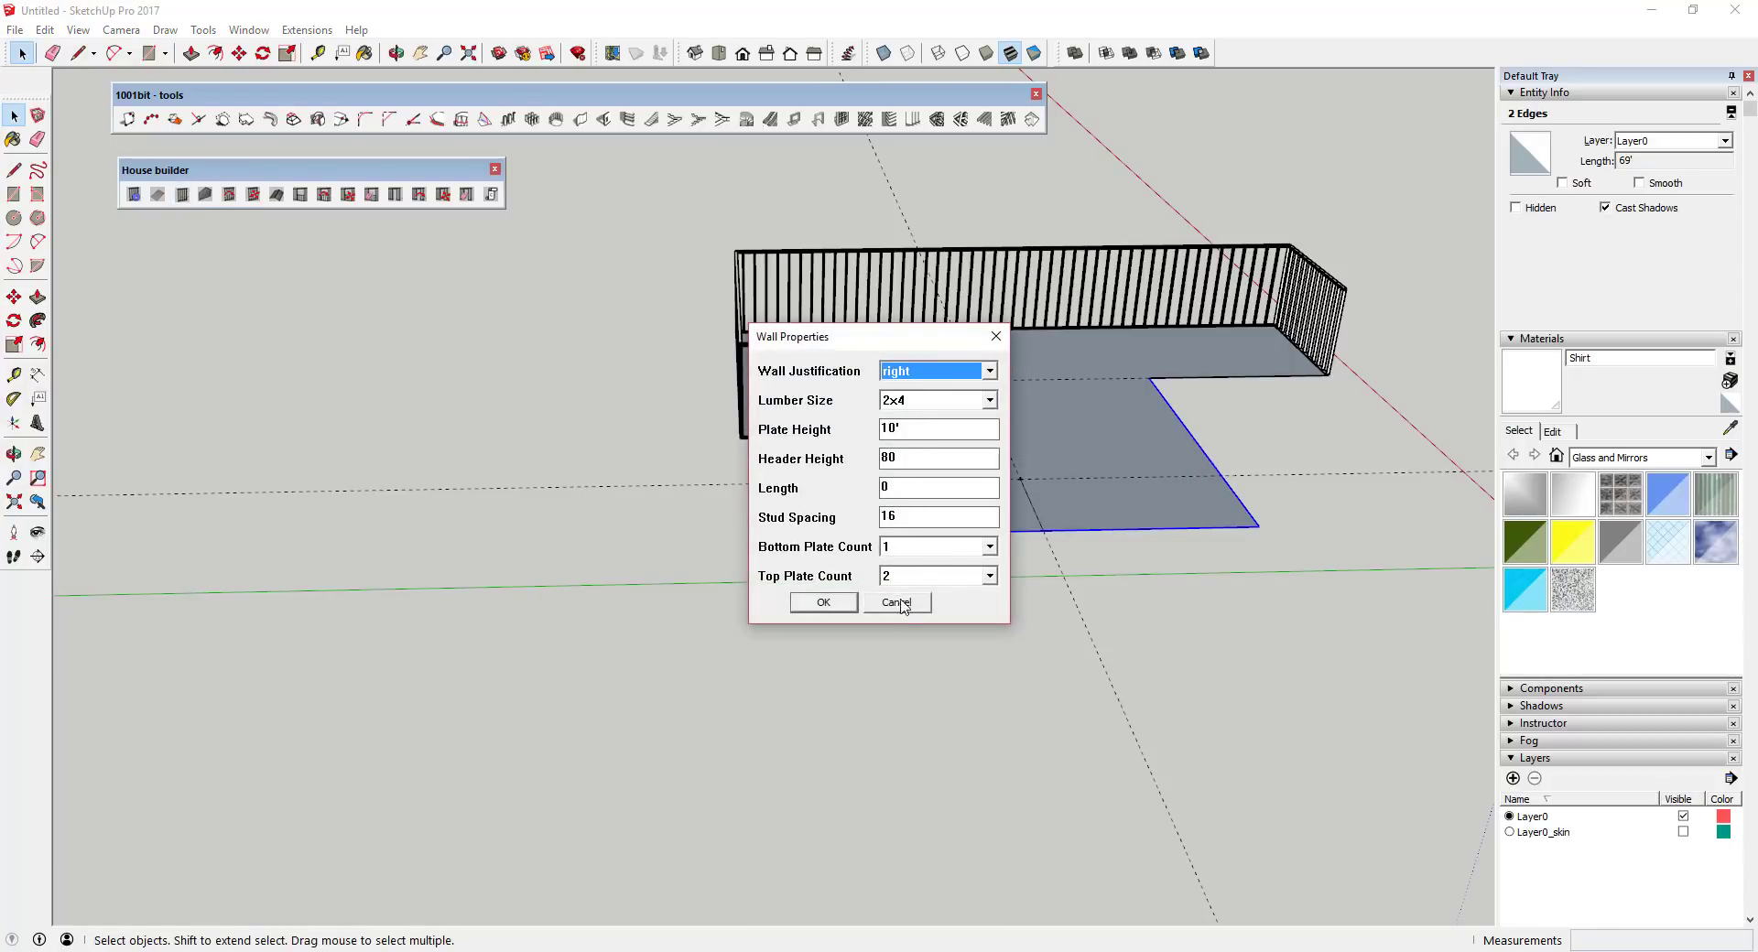
pyautogui.click(824, 602)
pyautogui.scroll(4, 863, 542)
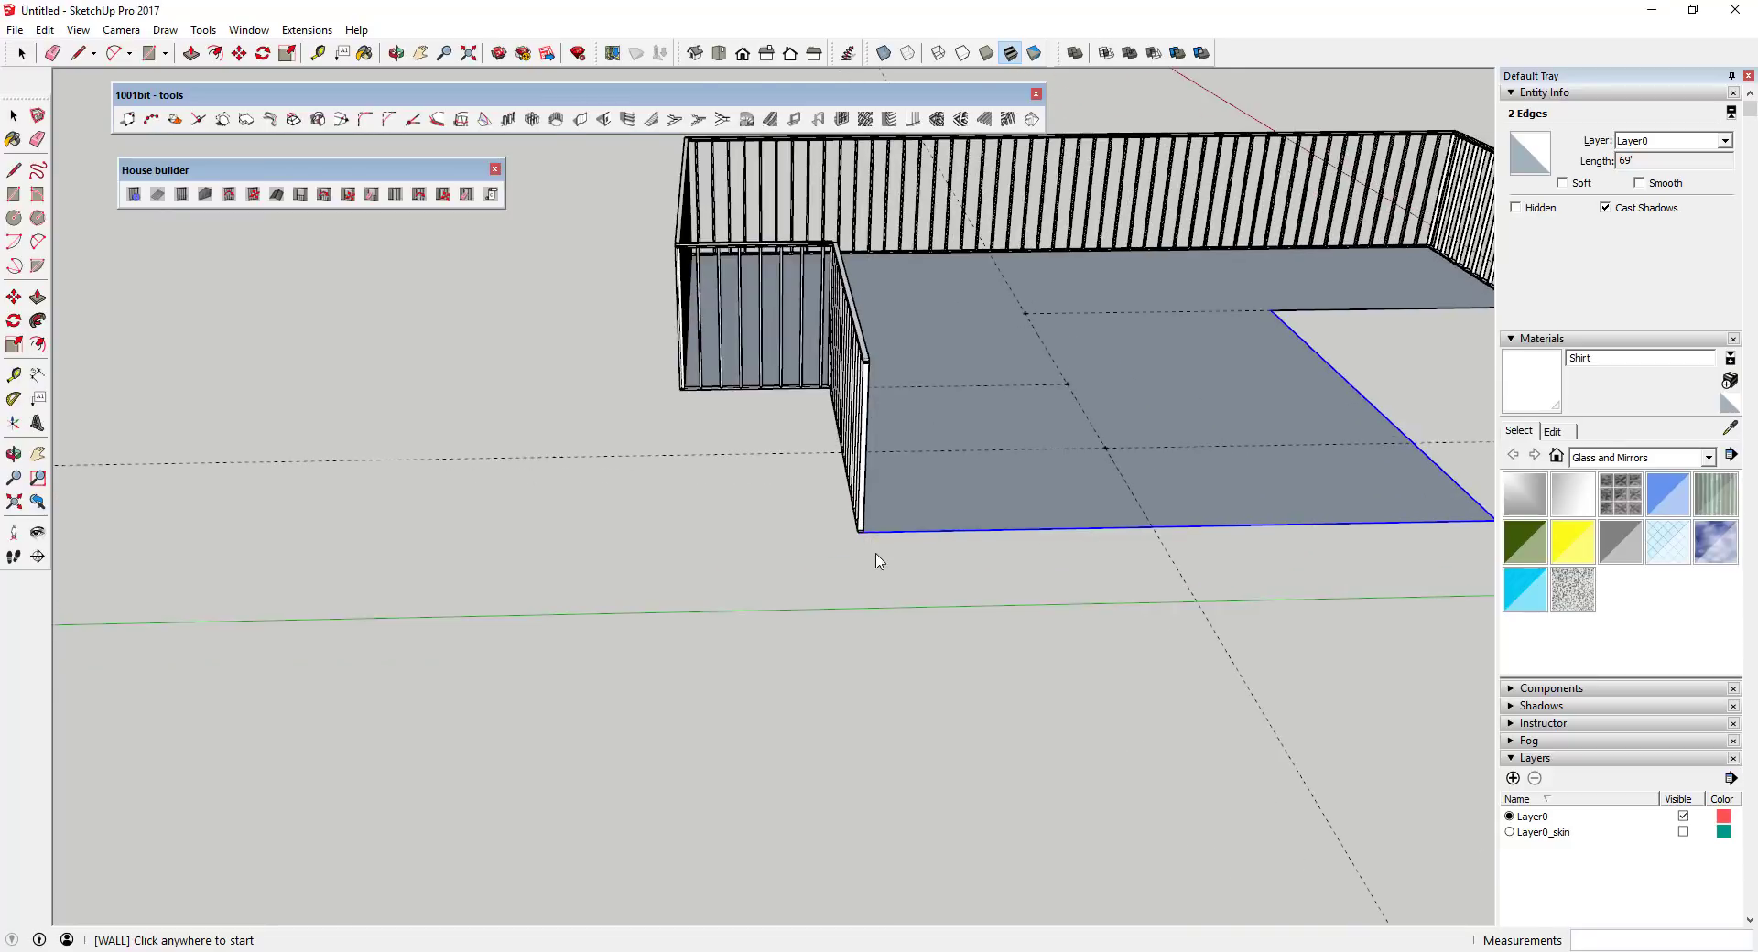
pyautogui.click(841, 517)
pyautogui.scroll(-2, 877, 524)
pyautogui.scroll(-2, 877, 524)
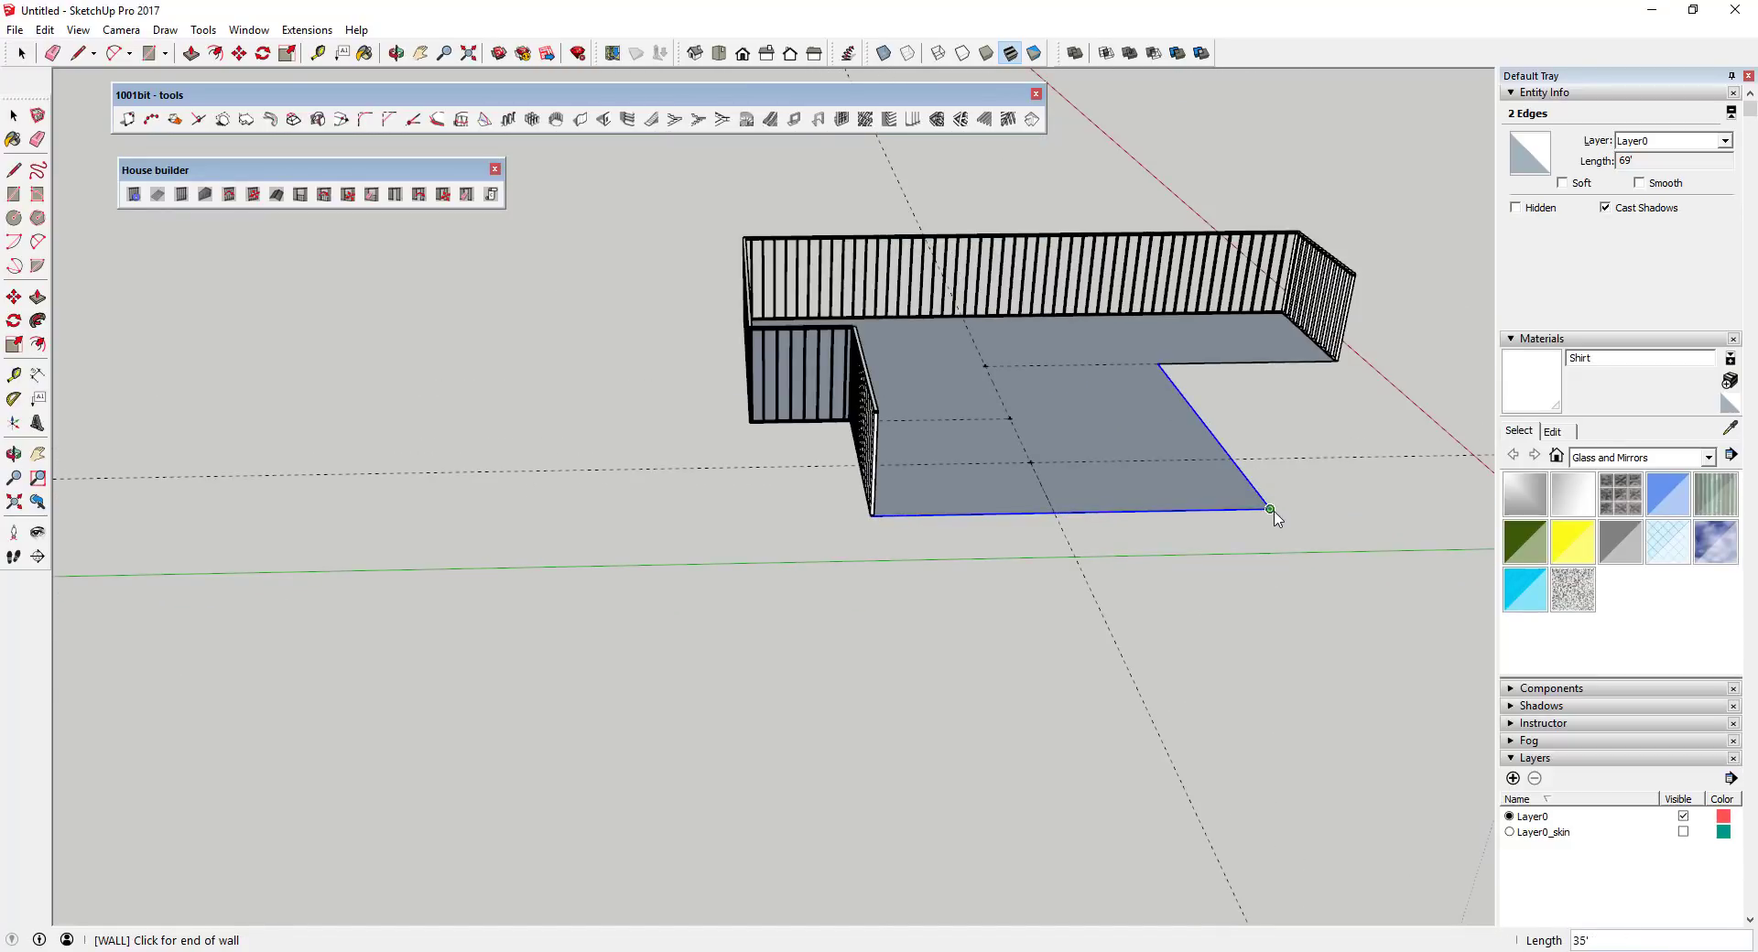
pyautogui.click(1267, 508)
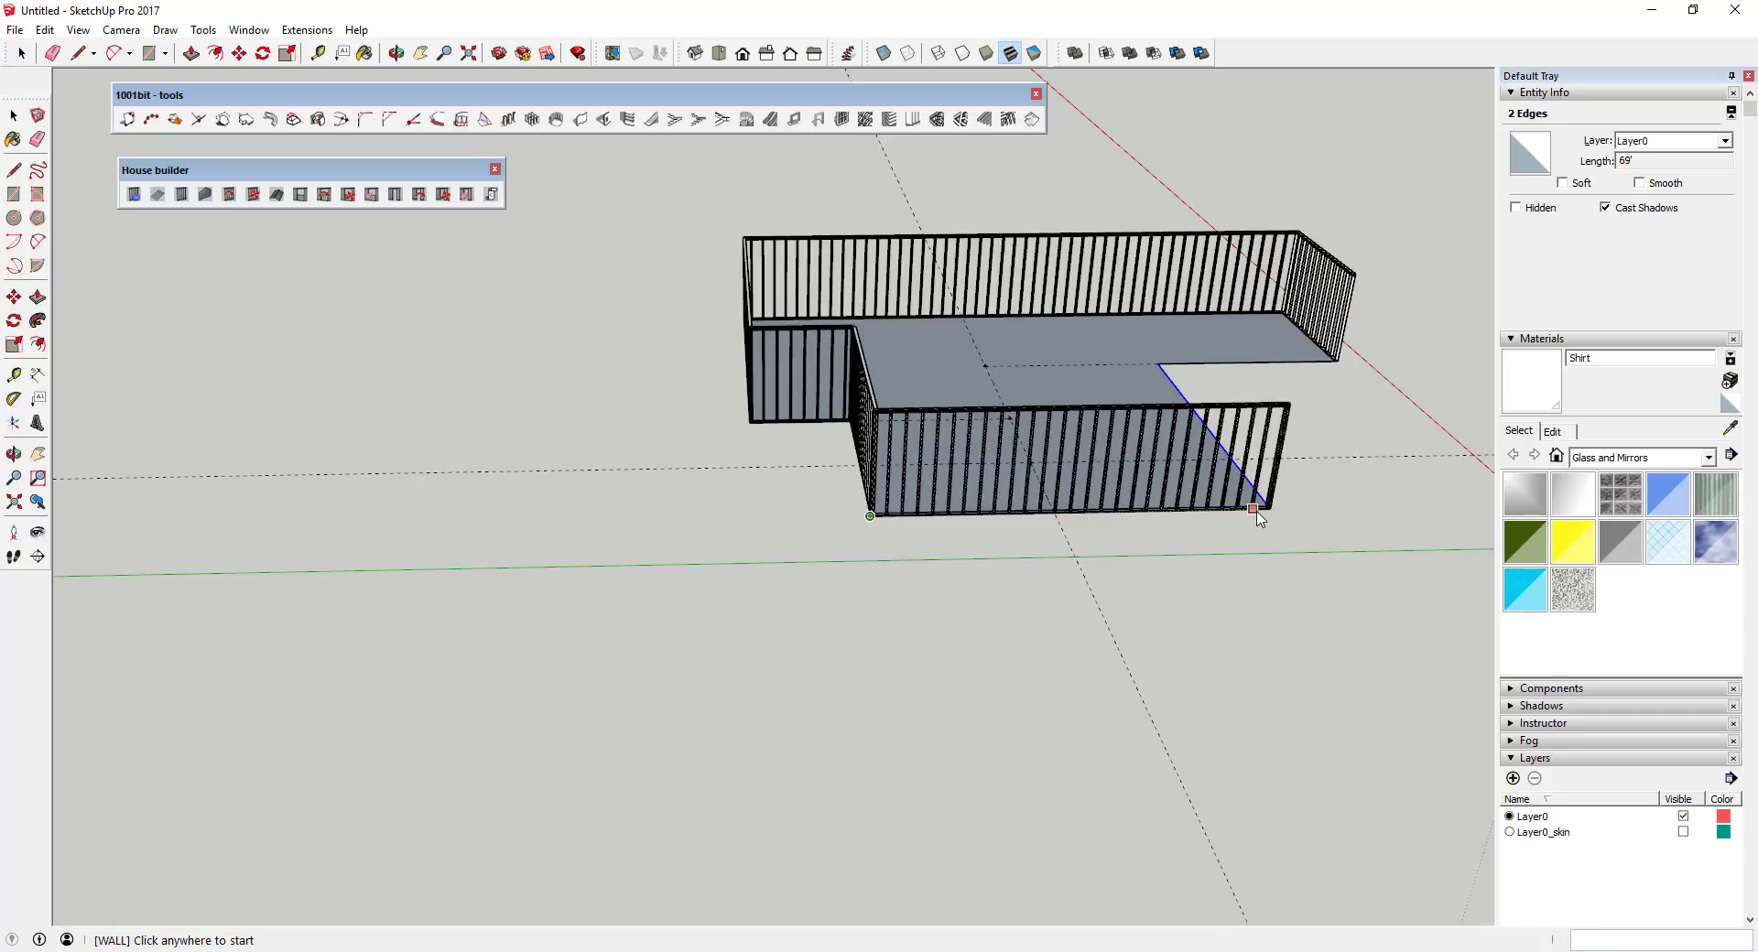
# - Frame the right wall from the front corner to the far floor corner
pyautogui.moveTo(1272, 518); pyautogui.dragTo(1067, 609, button='middle')
pyautogui.scroll(5, 898, 645)
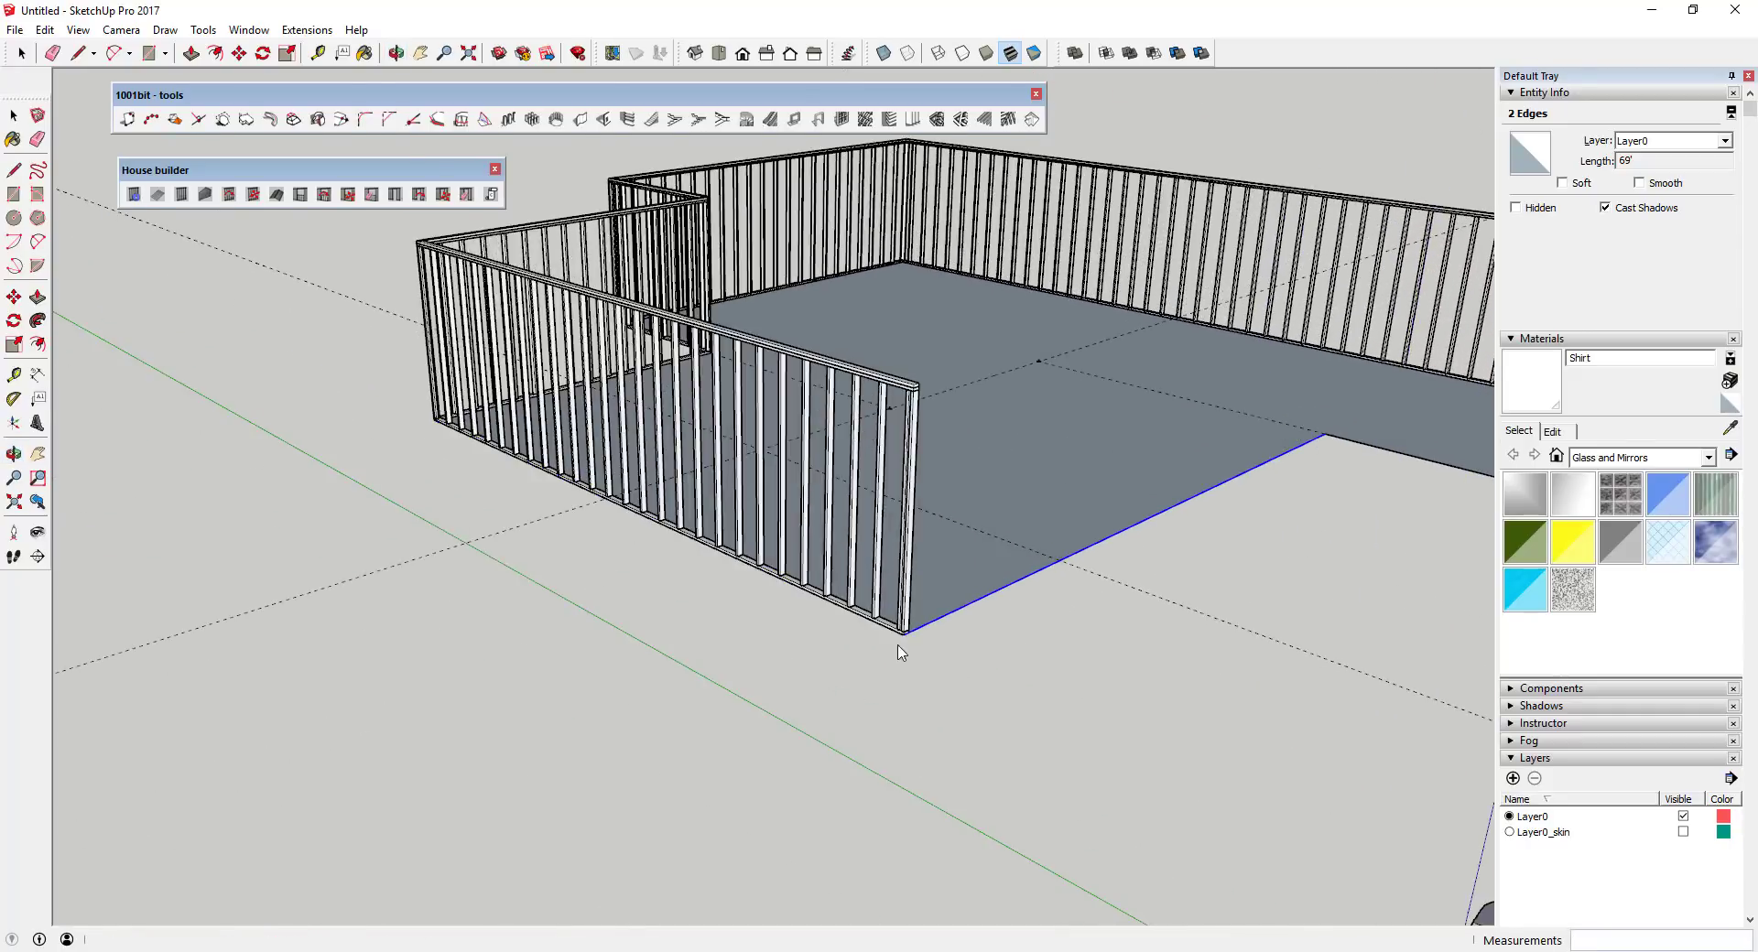
pyautogui.click(899, 630)
pyautogui.scroll(-2, 898, 630)
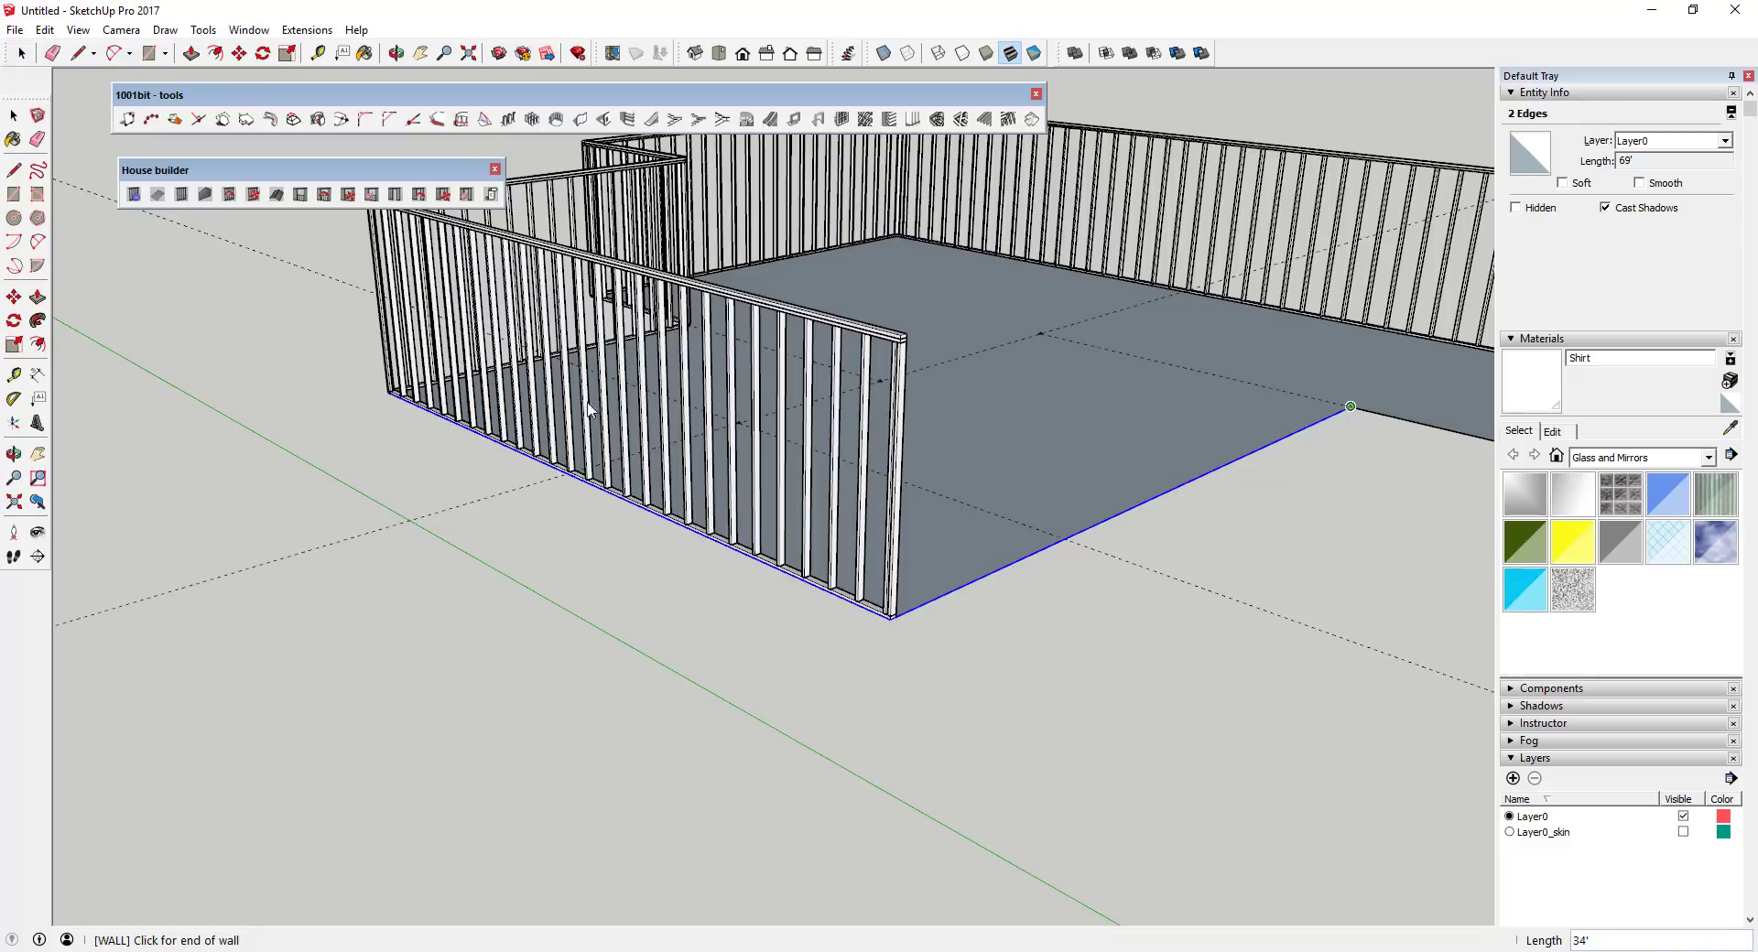
pyautogui.click(1351, 406)
pyautogui.scroll(5, 1330, 420)
# - Frame the last stud wall between the remaining floor corners, closing the perimeter
pyautogui.moveTo(1332, 417); pyautogui.dragTo(1264, 637, button='middle')
pyautogui.click(993, 570)
pyautogui.scroll(-8, 993, 577)
pyautogui.scroll(5, 1205, 600)
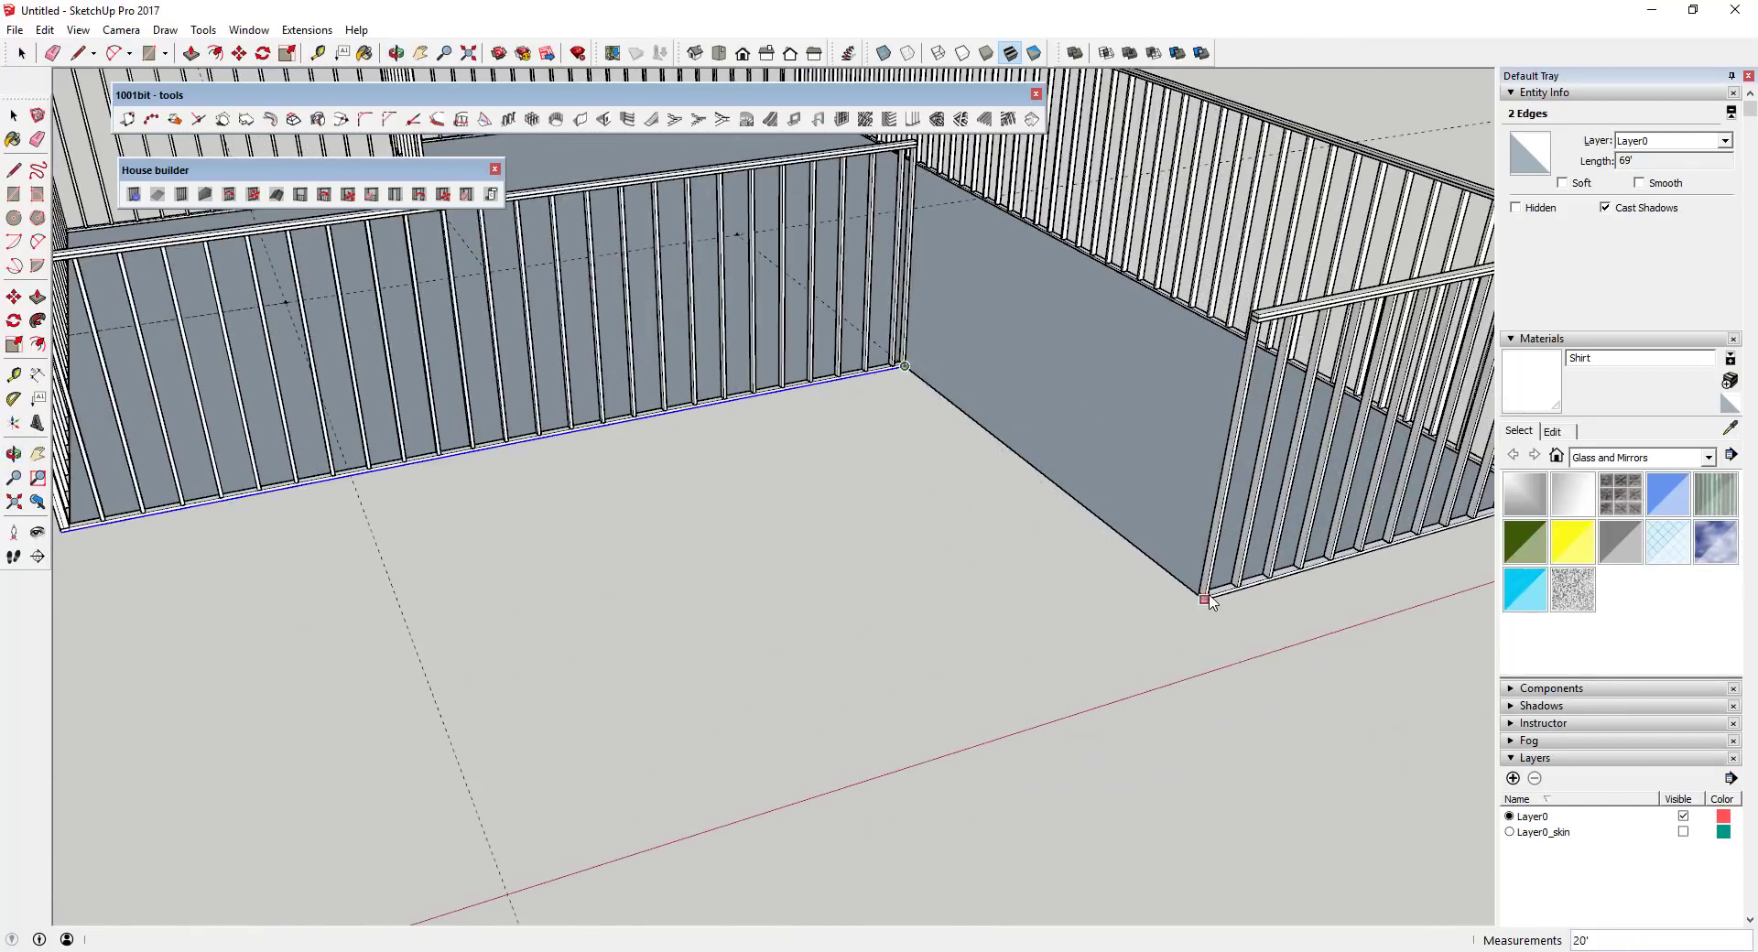
pyautogui.scroll(1, 1205, 599)
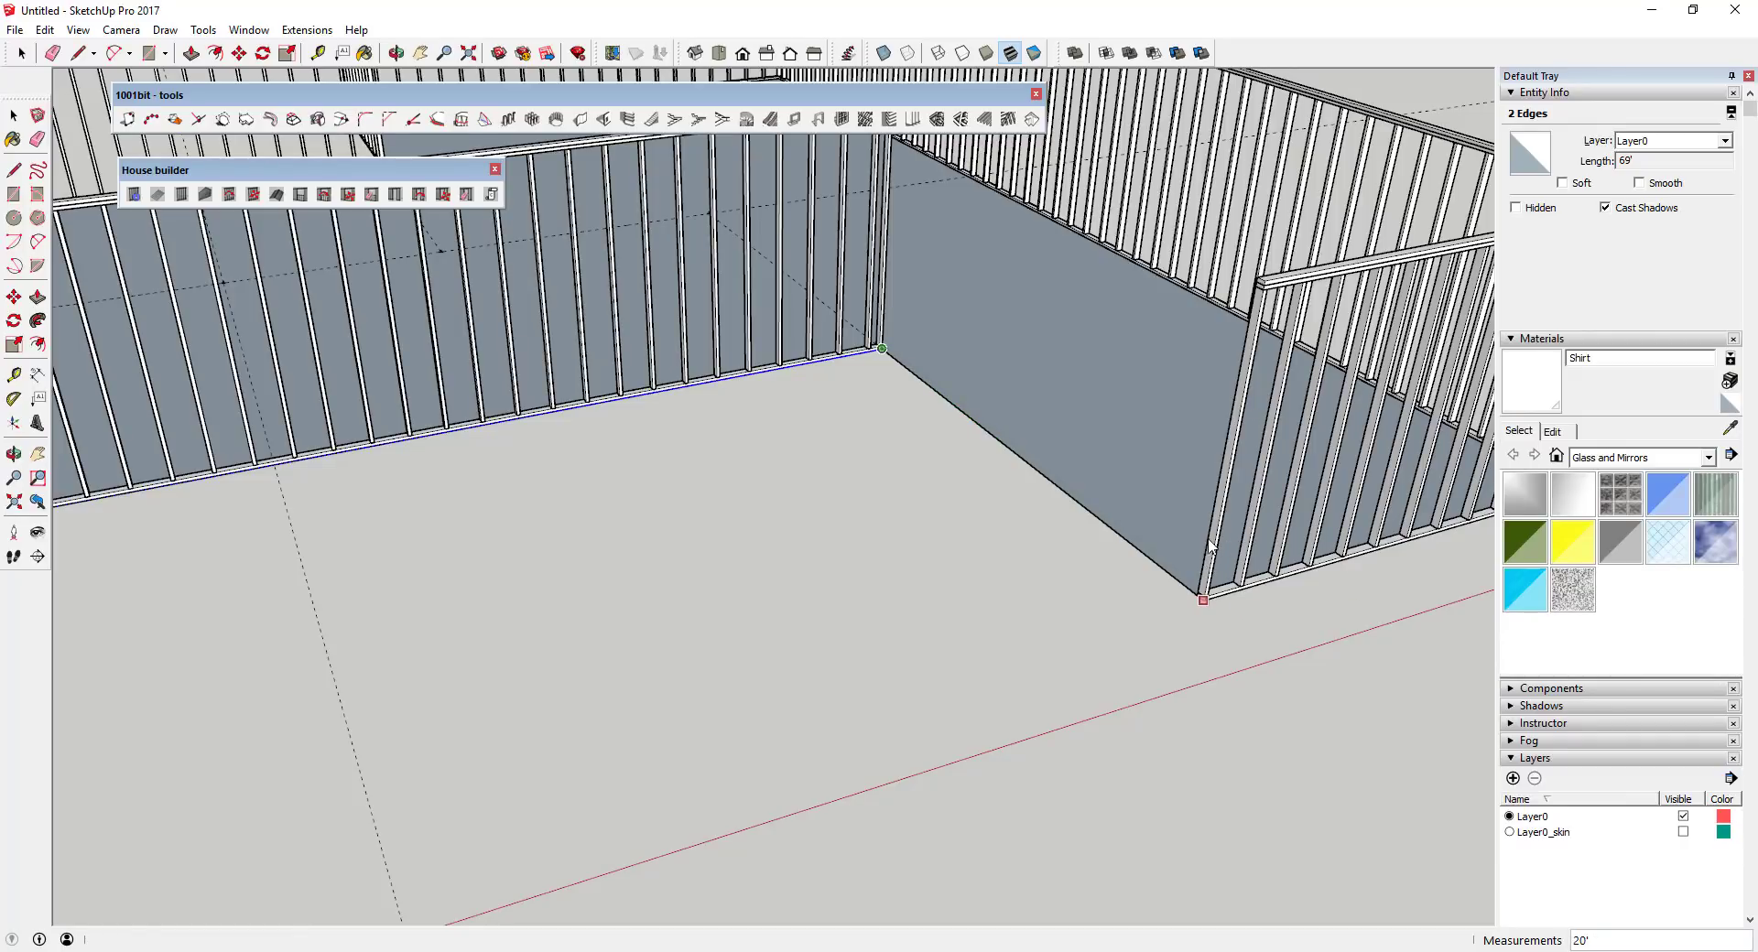
pyautogui.click(1242, 547)
pyautogui.scroll(4, 1368, 458)
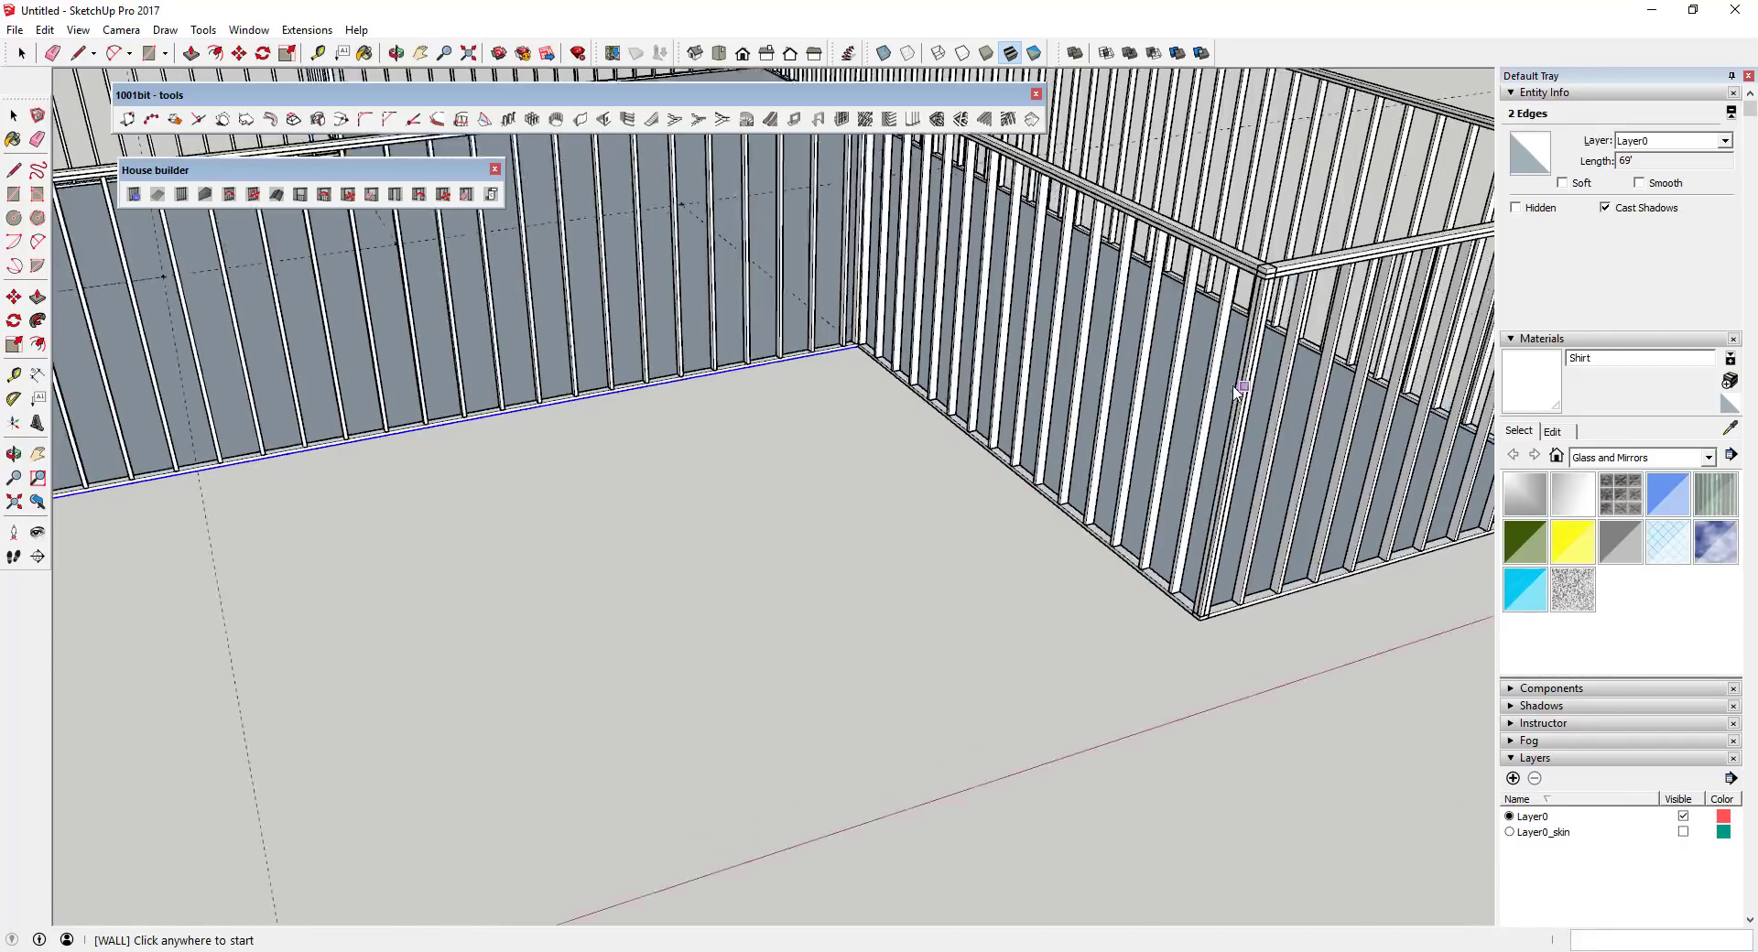
pyautogui.moveTo(1365, 440); pyautogui.dragTo(650, 472, button='middle')
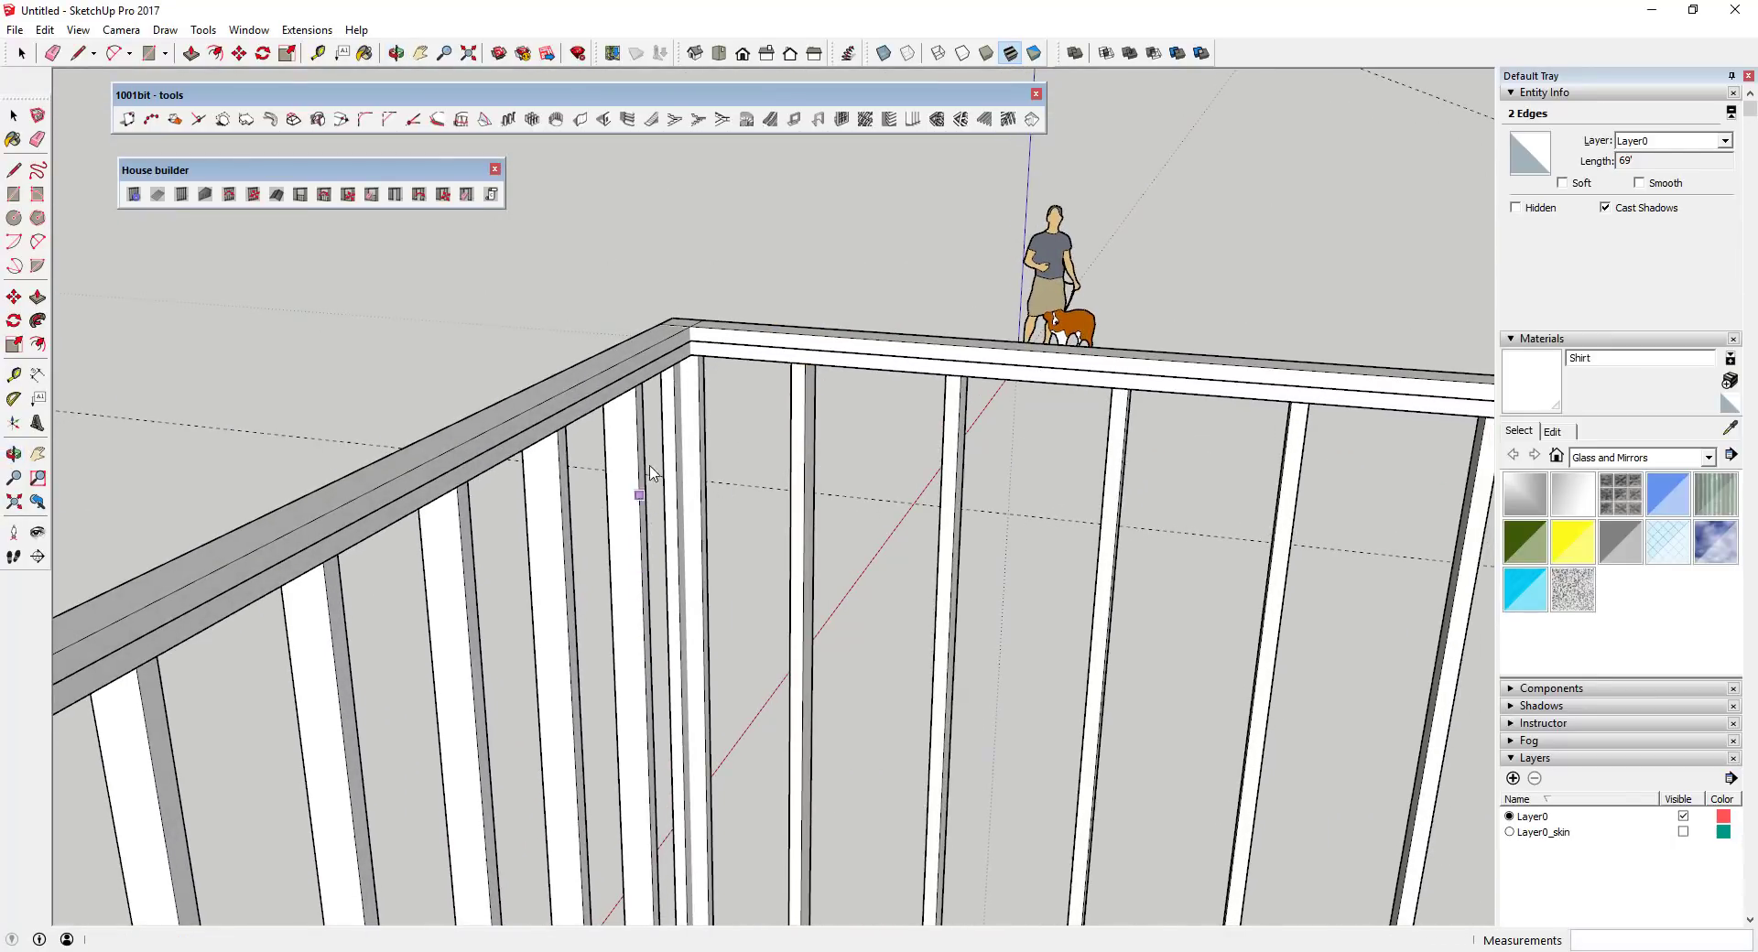
# - Zoom out to a wide view and crossing-select all eight framed wall groups
pyautogui.scroll(-10, 702, 550)
pyautogui.moveTo(732, 568); pyautogui.dragTo(1346, 495, button='middle')
pyautogui.scroll(6, 1346, 495)
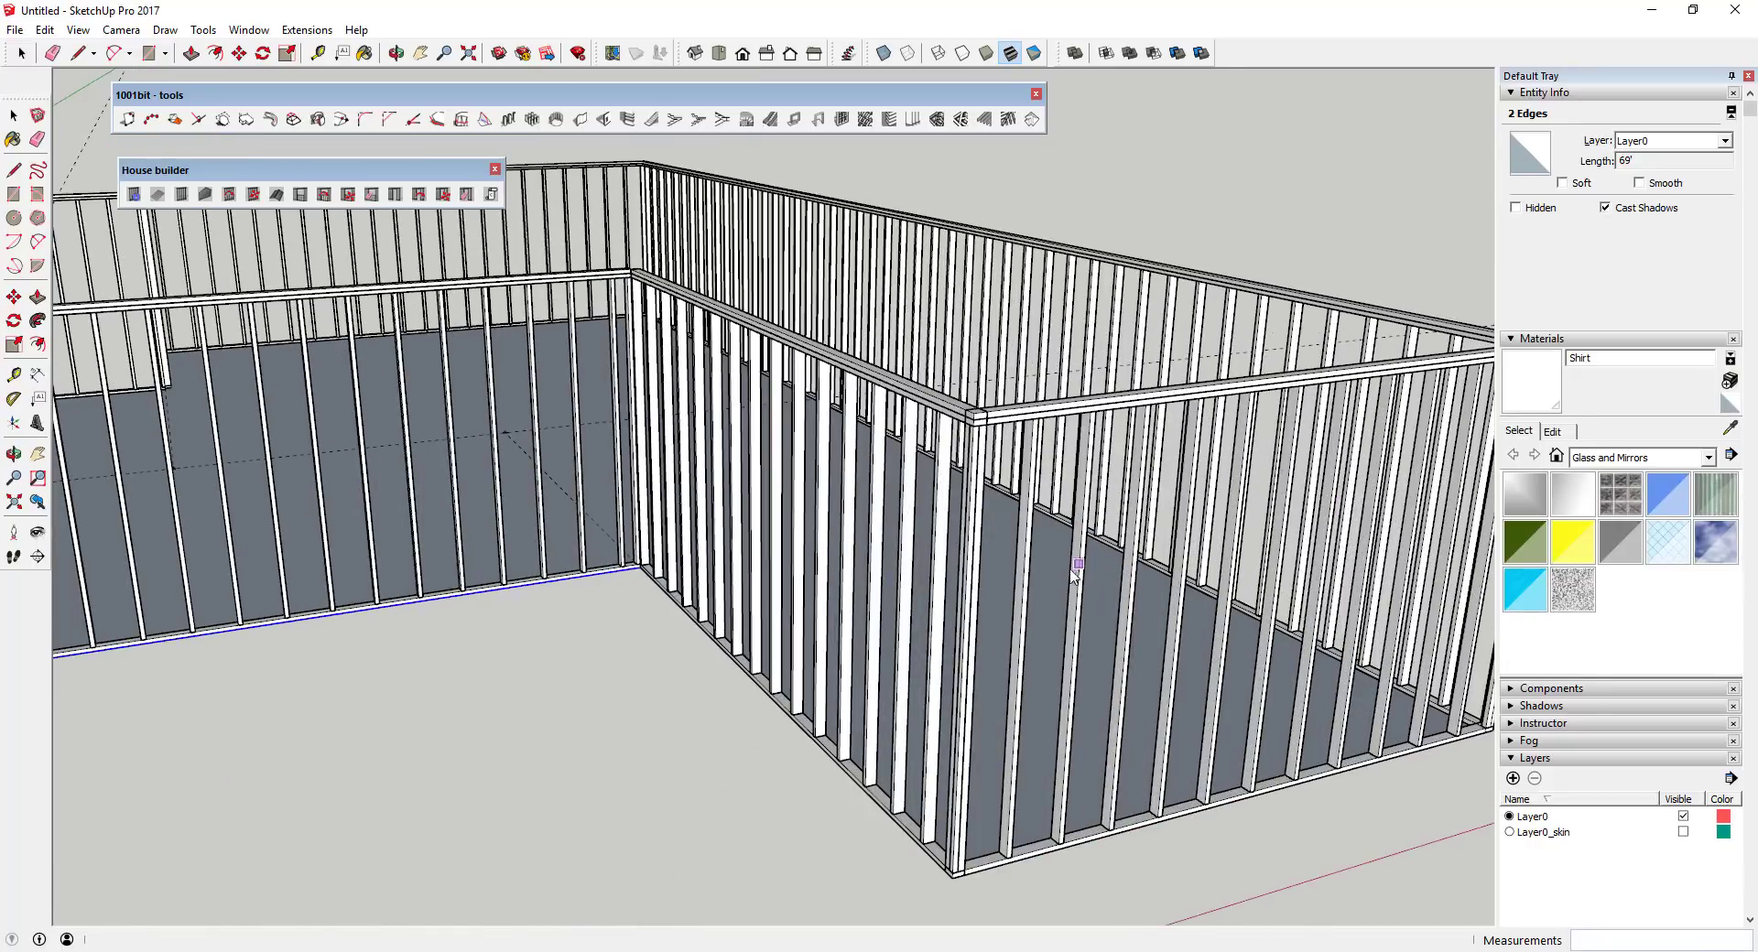
pyautogui.scroll(-8, 1076, 567)
pyautogui.scroll(8, 998, 490)
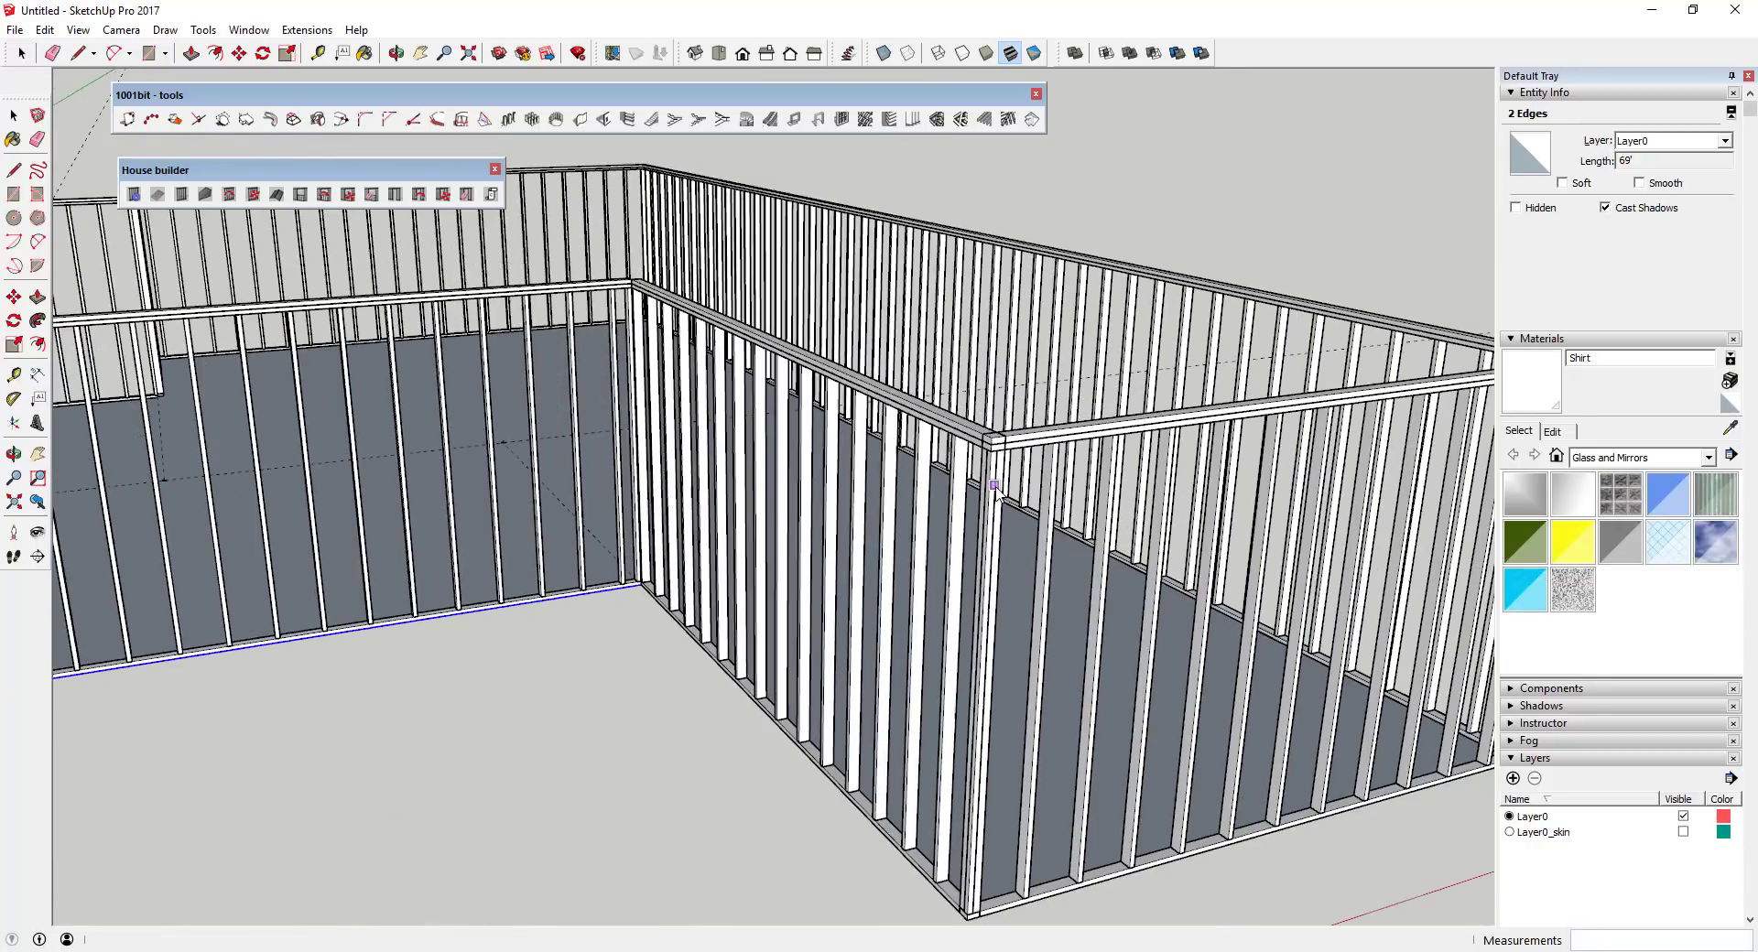
pyautogui.scroll(-8, 995, 485)
pyautogui.scroll(8, 1099, 526)
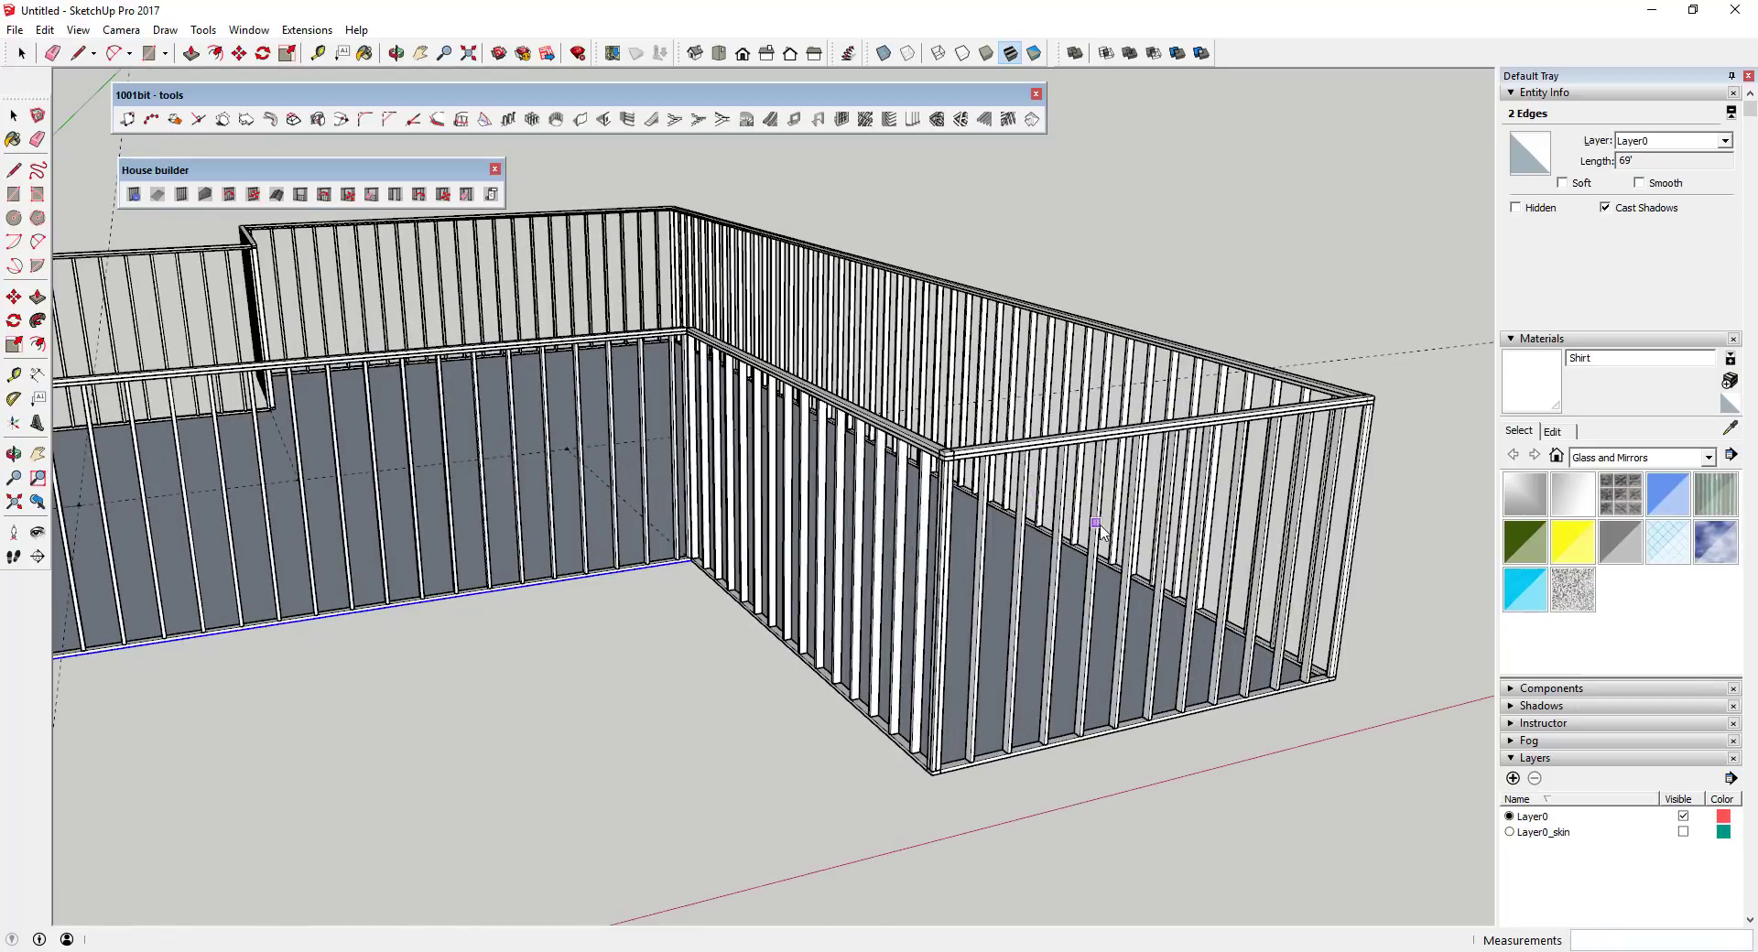
pyautogui.scroll(2, 1145, 586)
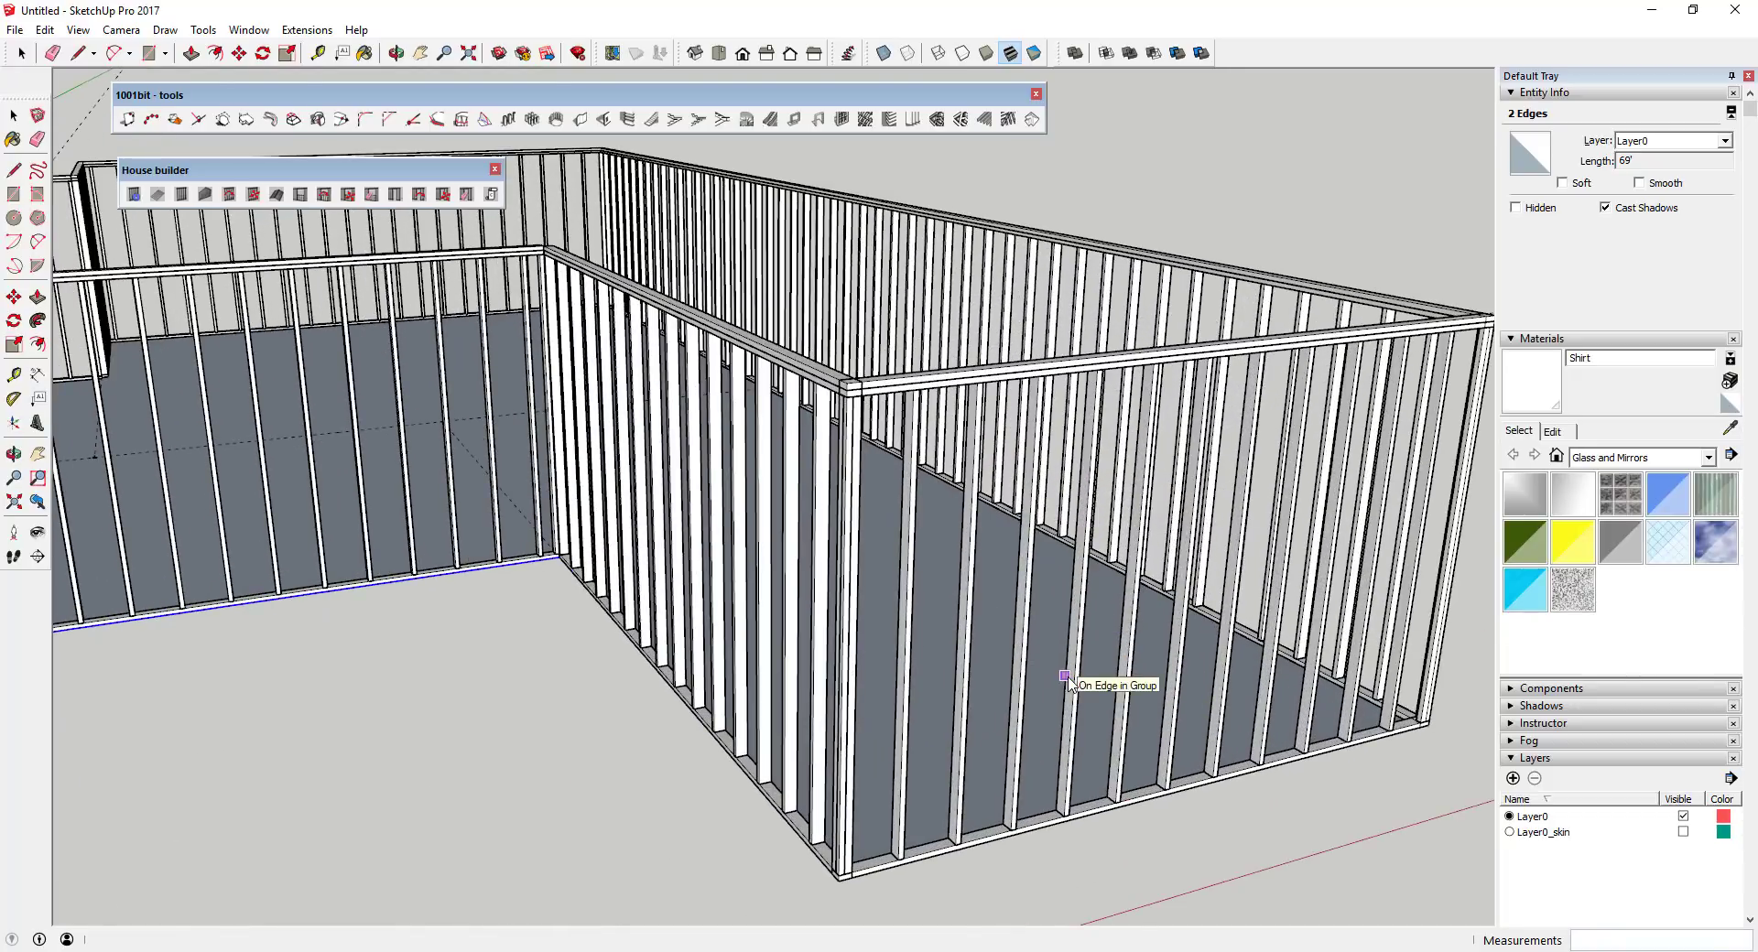
pyautogui.scroll(-4, 1053, 673)
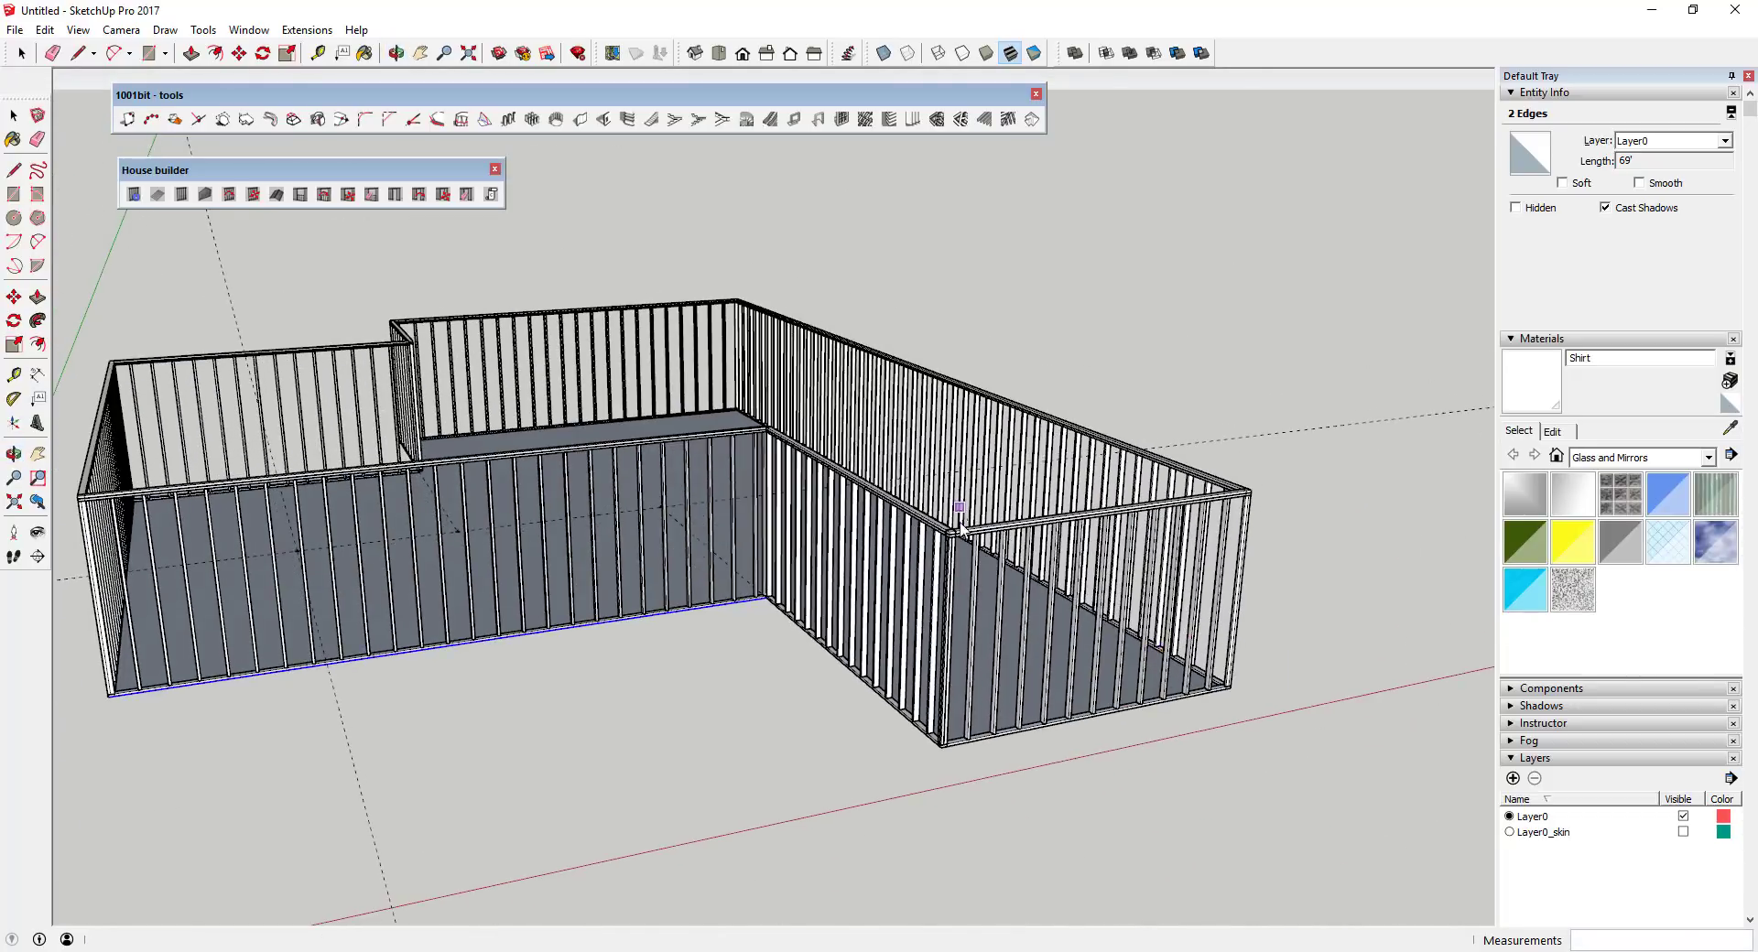
pyautogui.scroll(5, 912, 604)
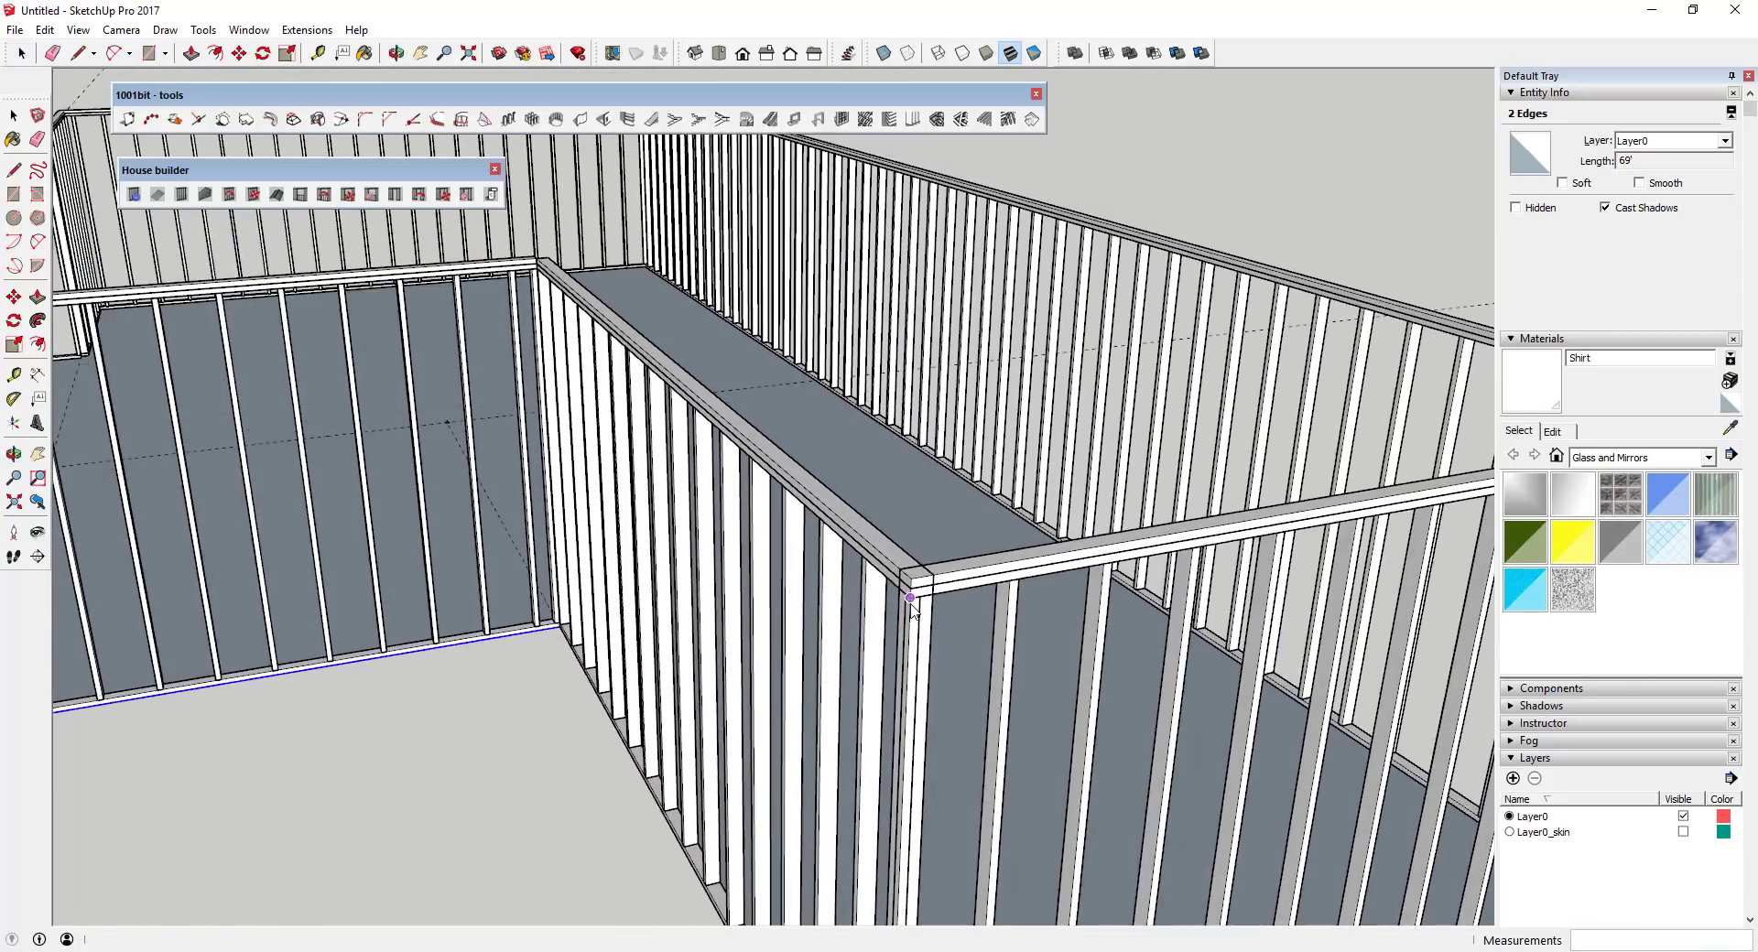
pyautogui.scroll(-5, 911, 604)
pyautogui.moveTo(911, 604); pyautogui.dragTo(1048, 444, button='middle')
pyautogui.moveTo(364, 387); pyautogui.dragTo(361, 386)
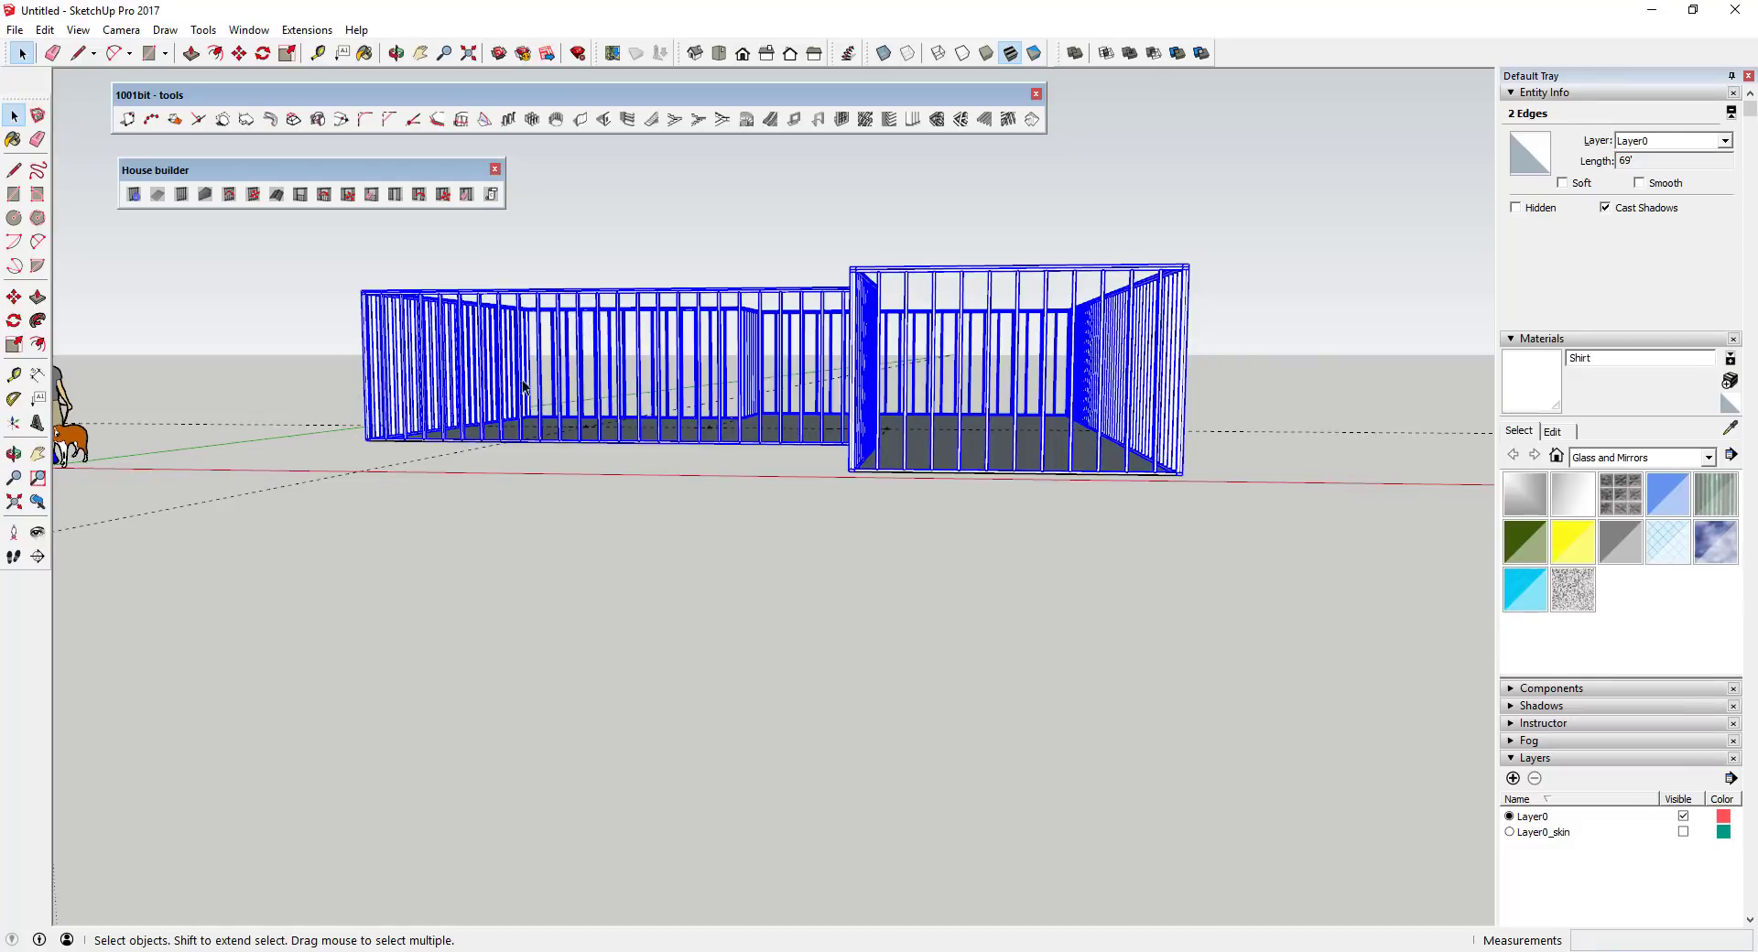
# - Group the selected wall frames and rename the group 'Exterior Walls'
pyautogui.rightClick(1040, 343)
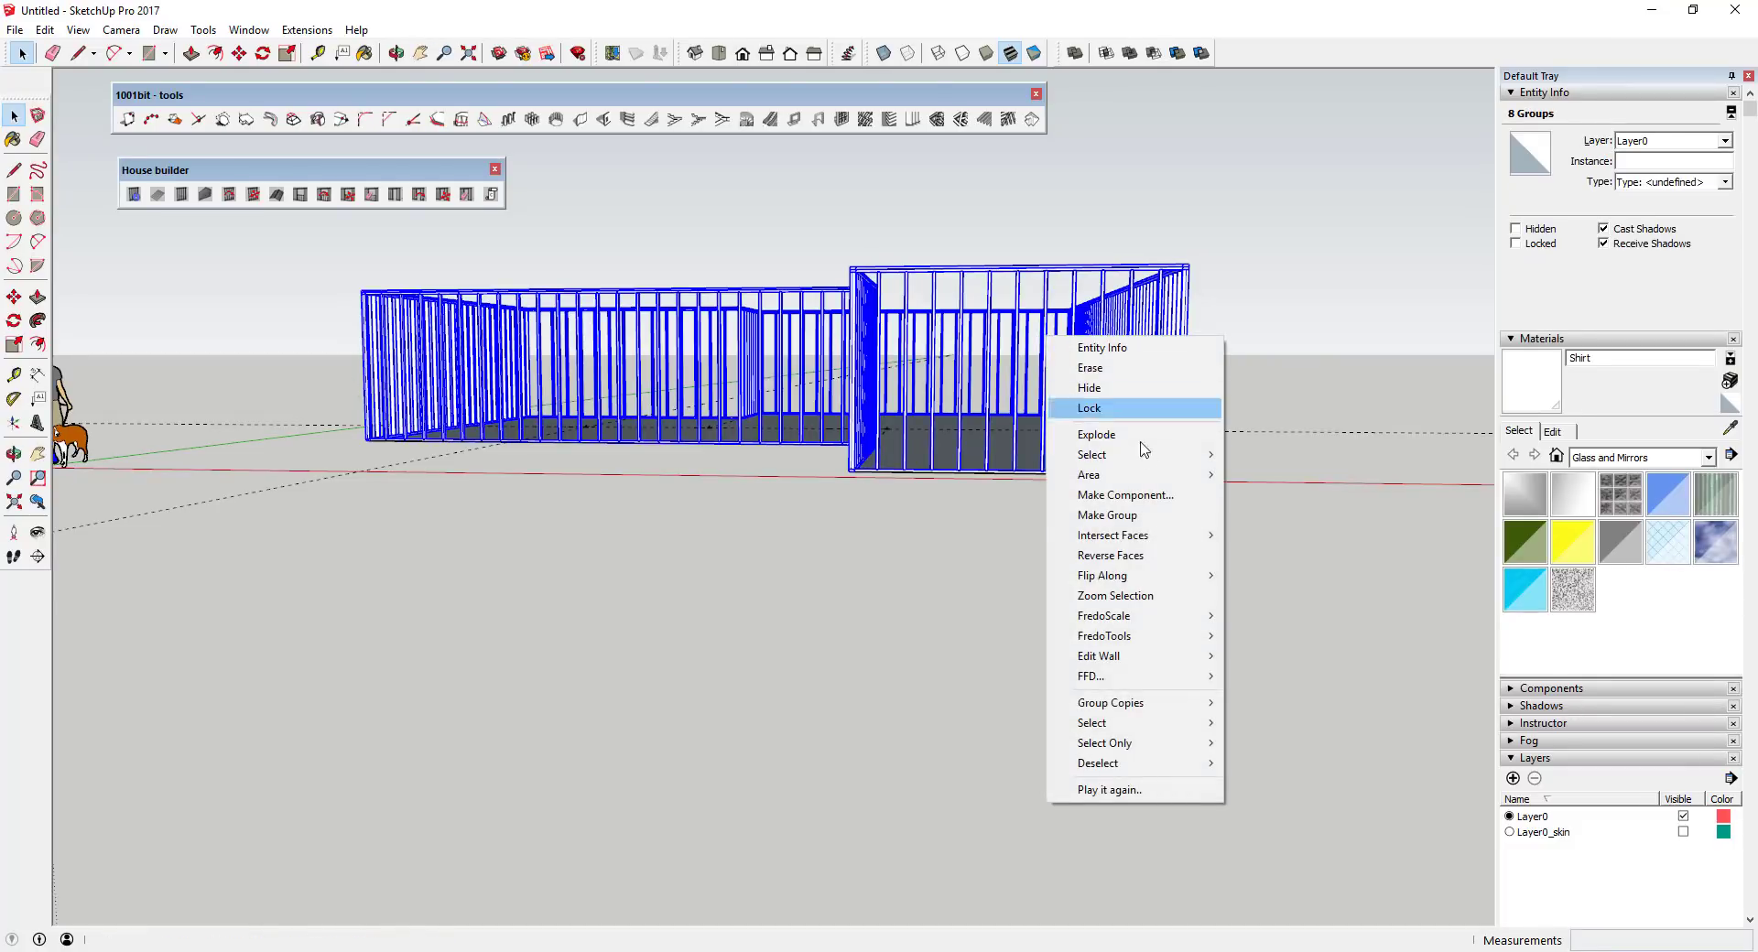
pyautogui.click(1082, 517)
pyautogui.scroll(-5, 1591, 662)
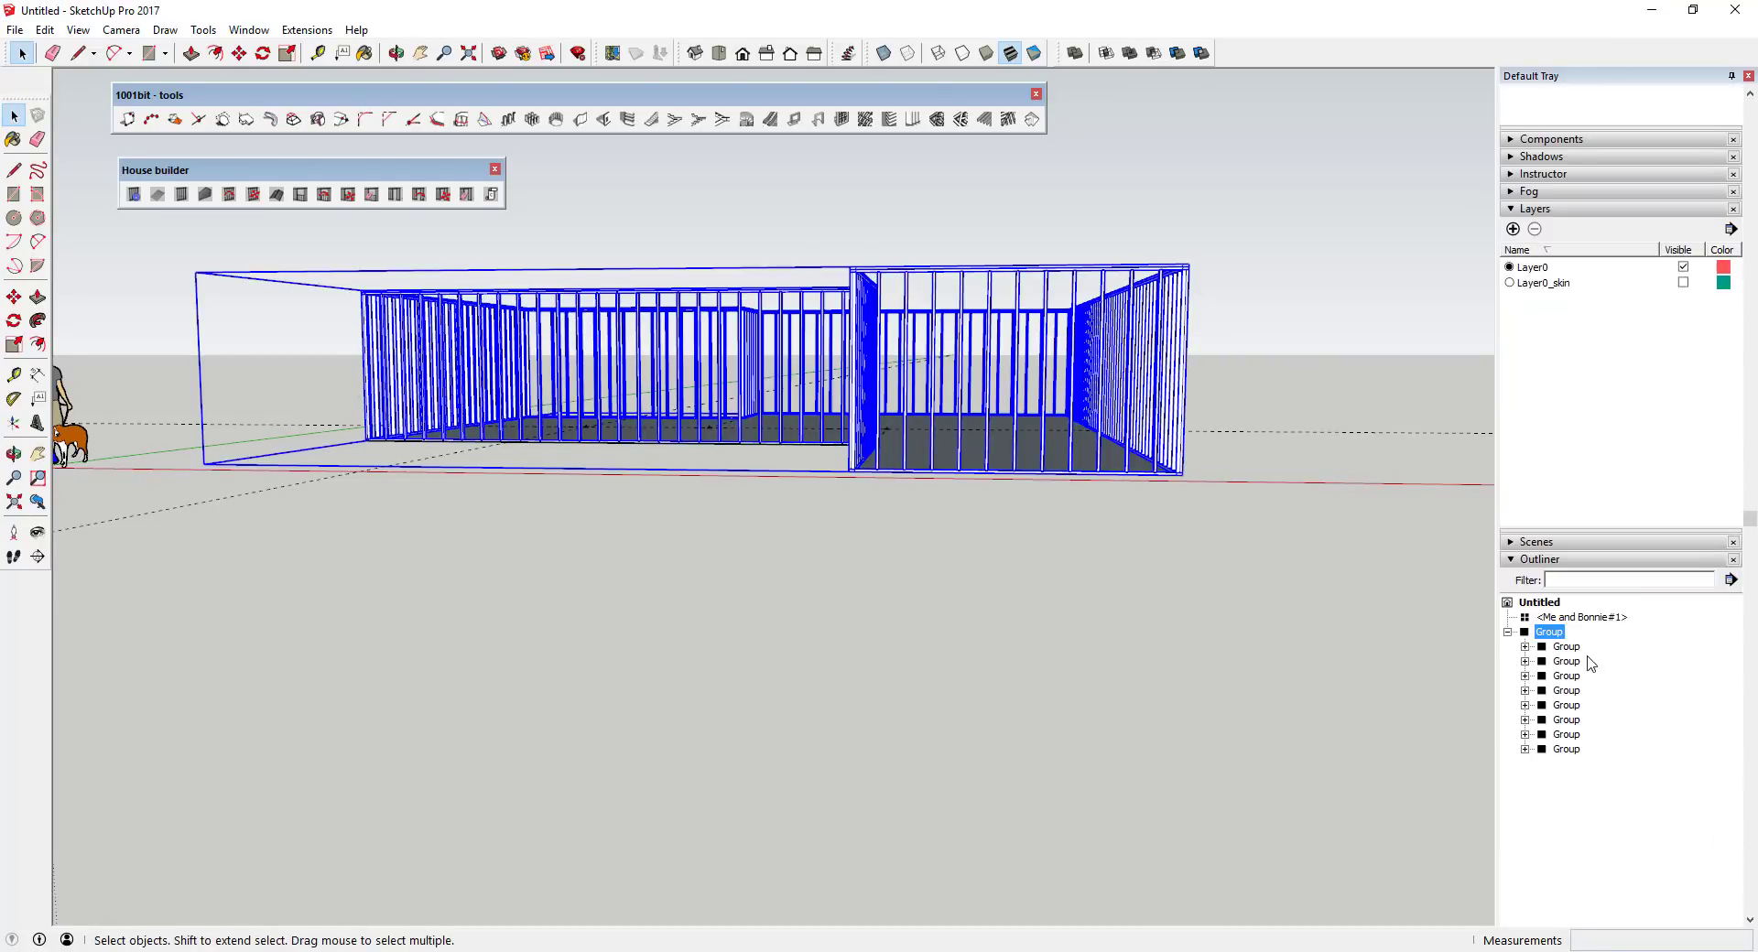
pyautogui.rightClick(1547, 633)
pyautogui.click(1598, 614)
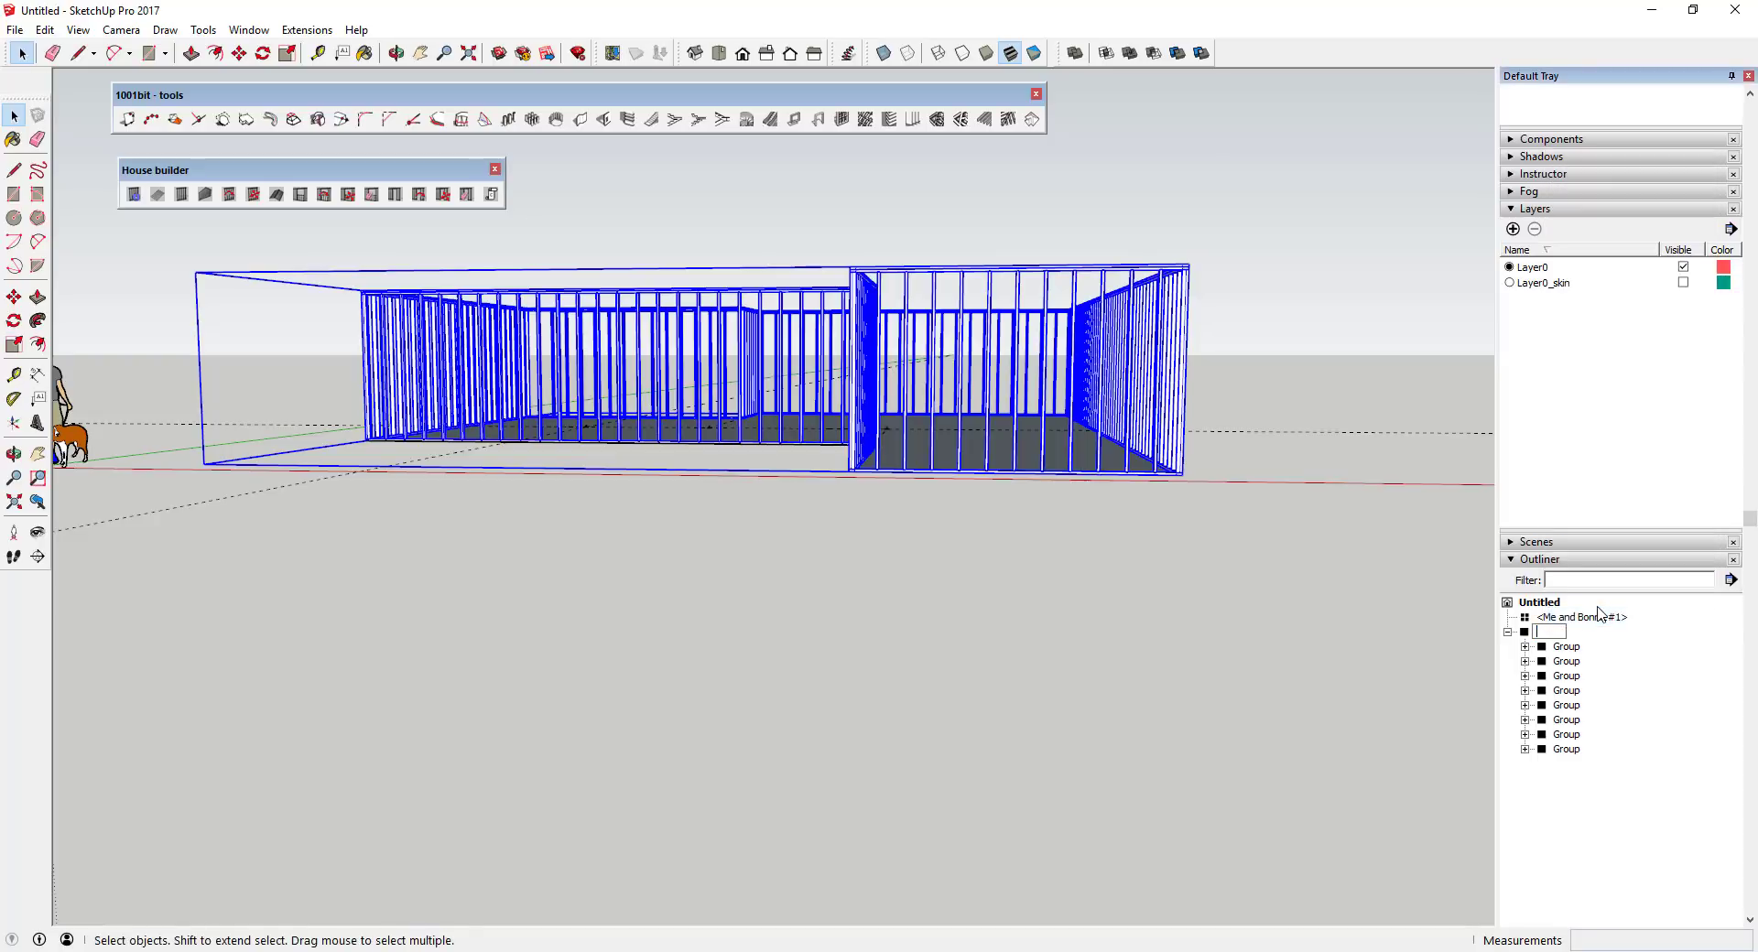
pyautogui.write('Exterior Walls')
pyautogui.press('Return')
# - Add a new layer named 'ARCH - Exterior Walls'
pyautogui.click(1511, 231)
pyautogui.write('ARCH -')
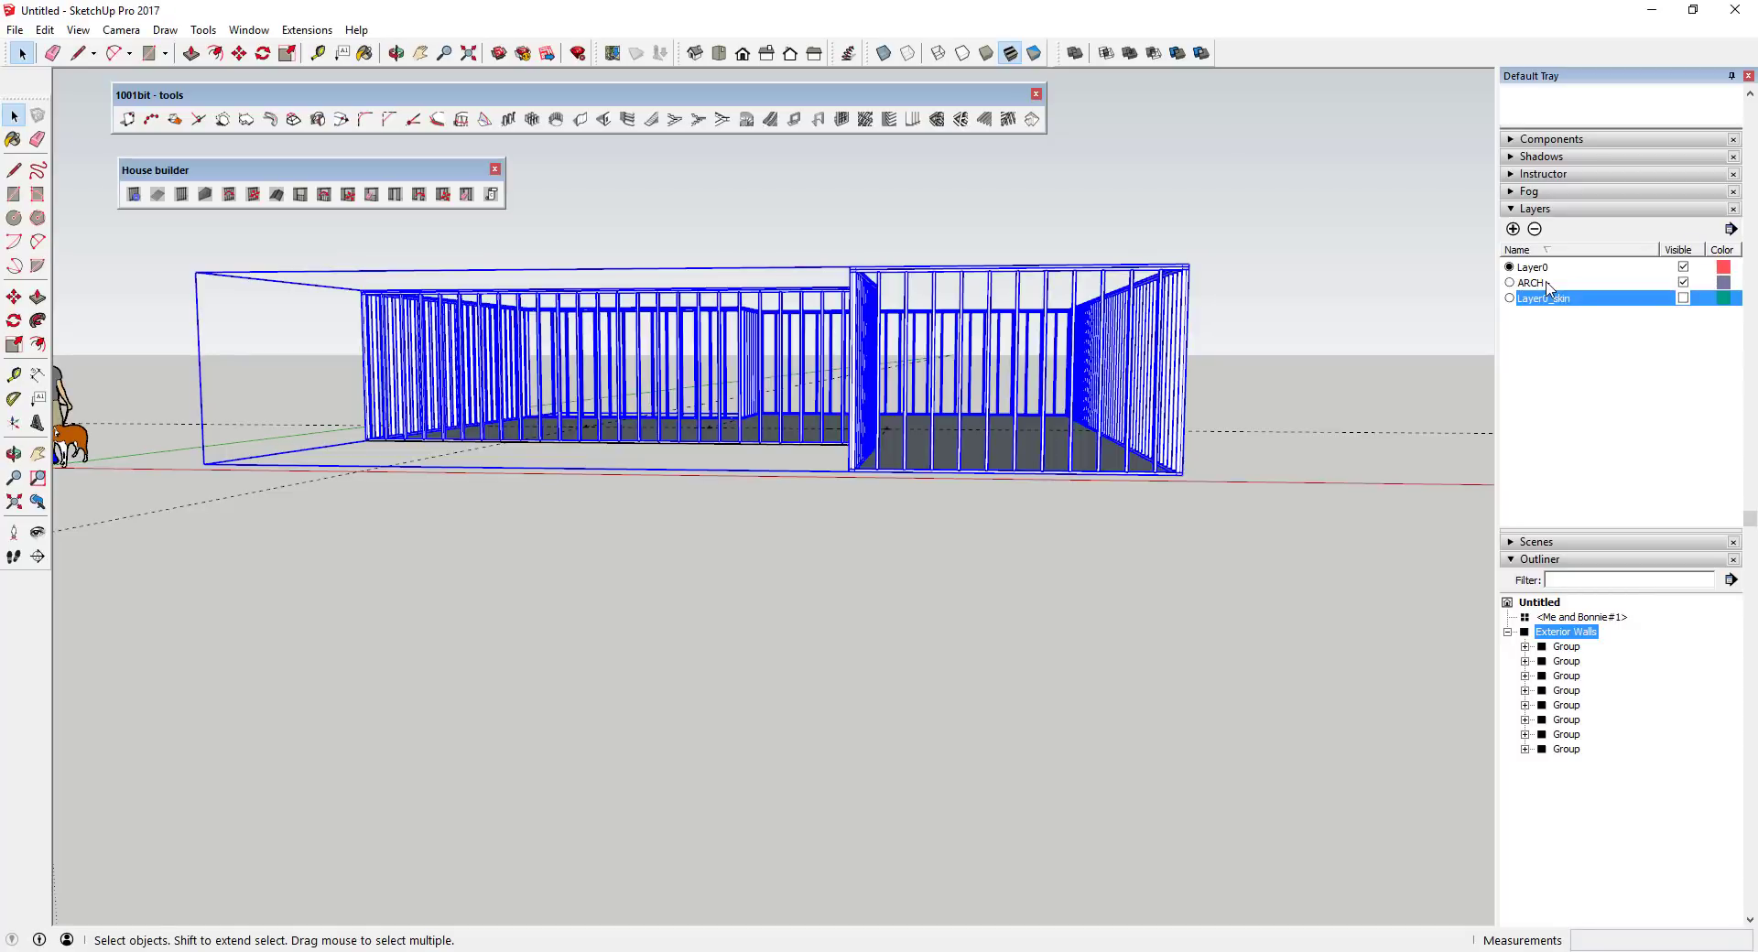
pyautogui.click(1557, 285)
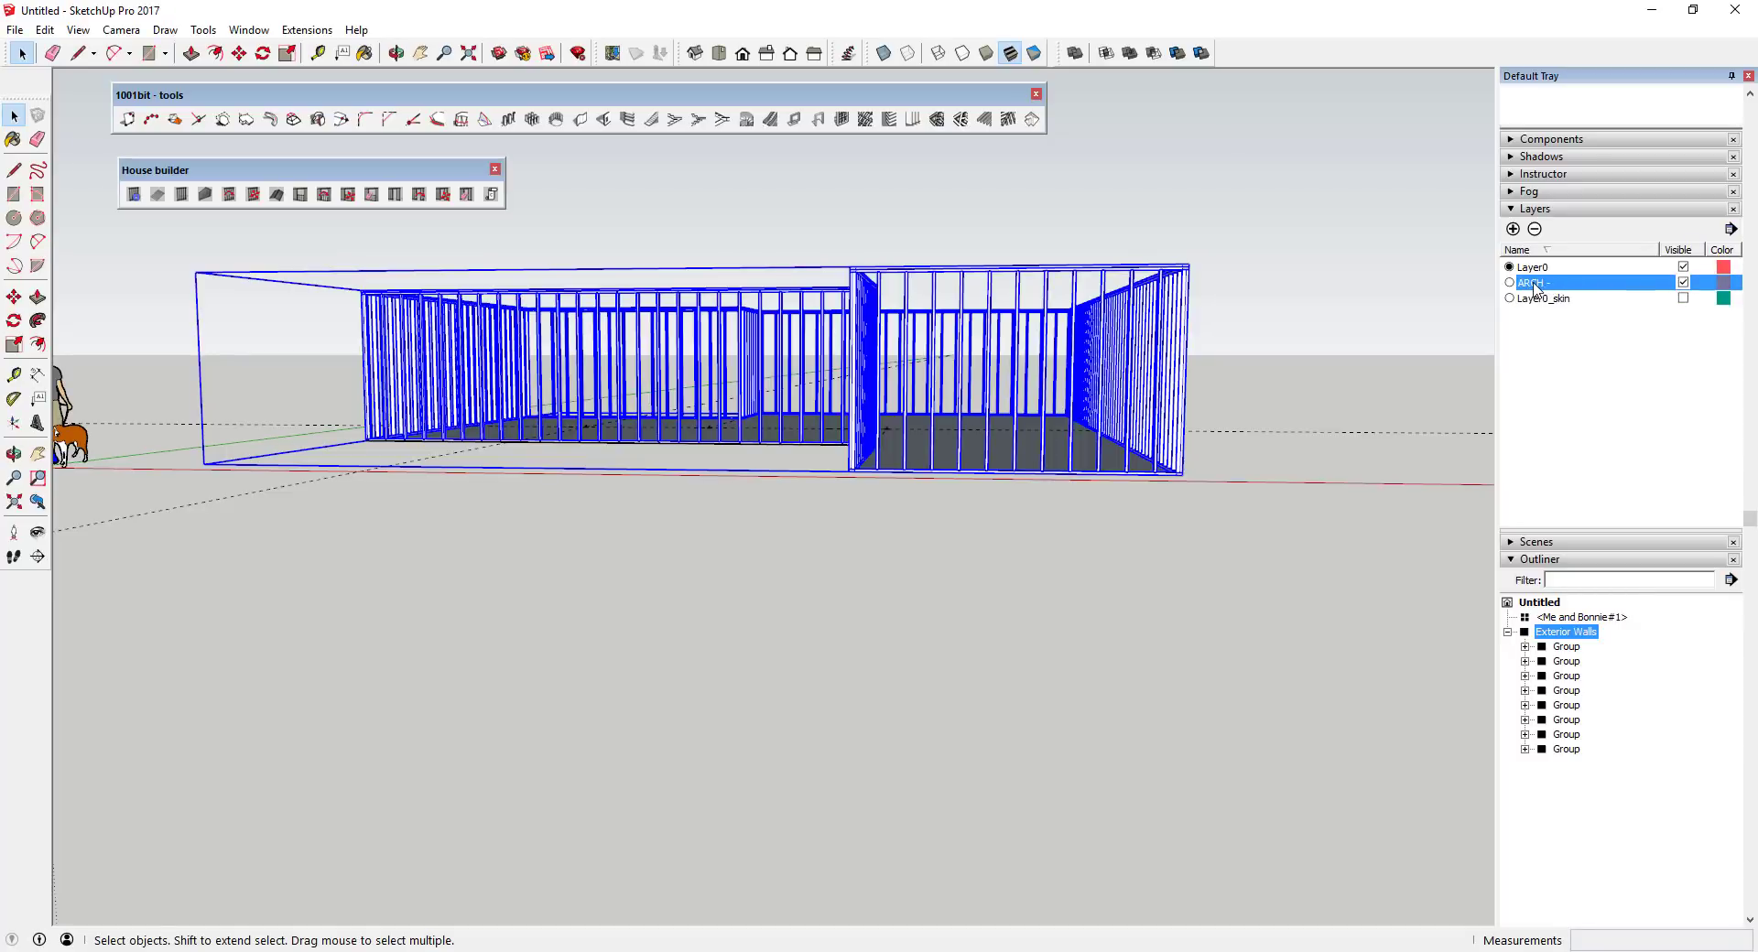
pyautogui.click(1535, 284)
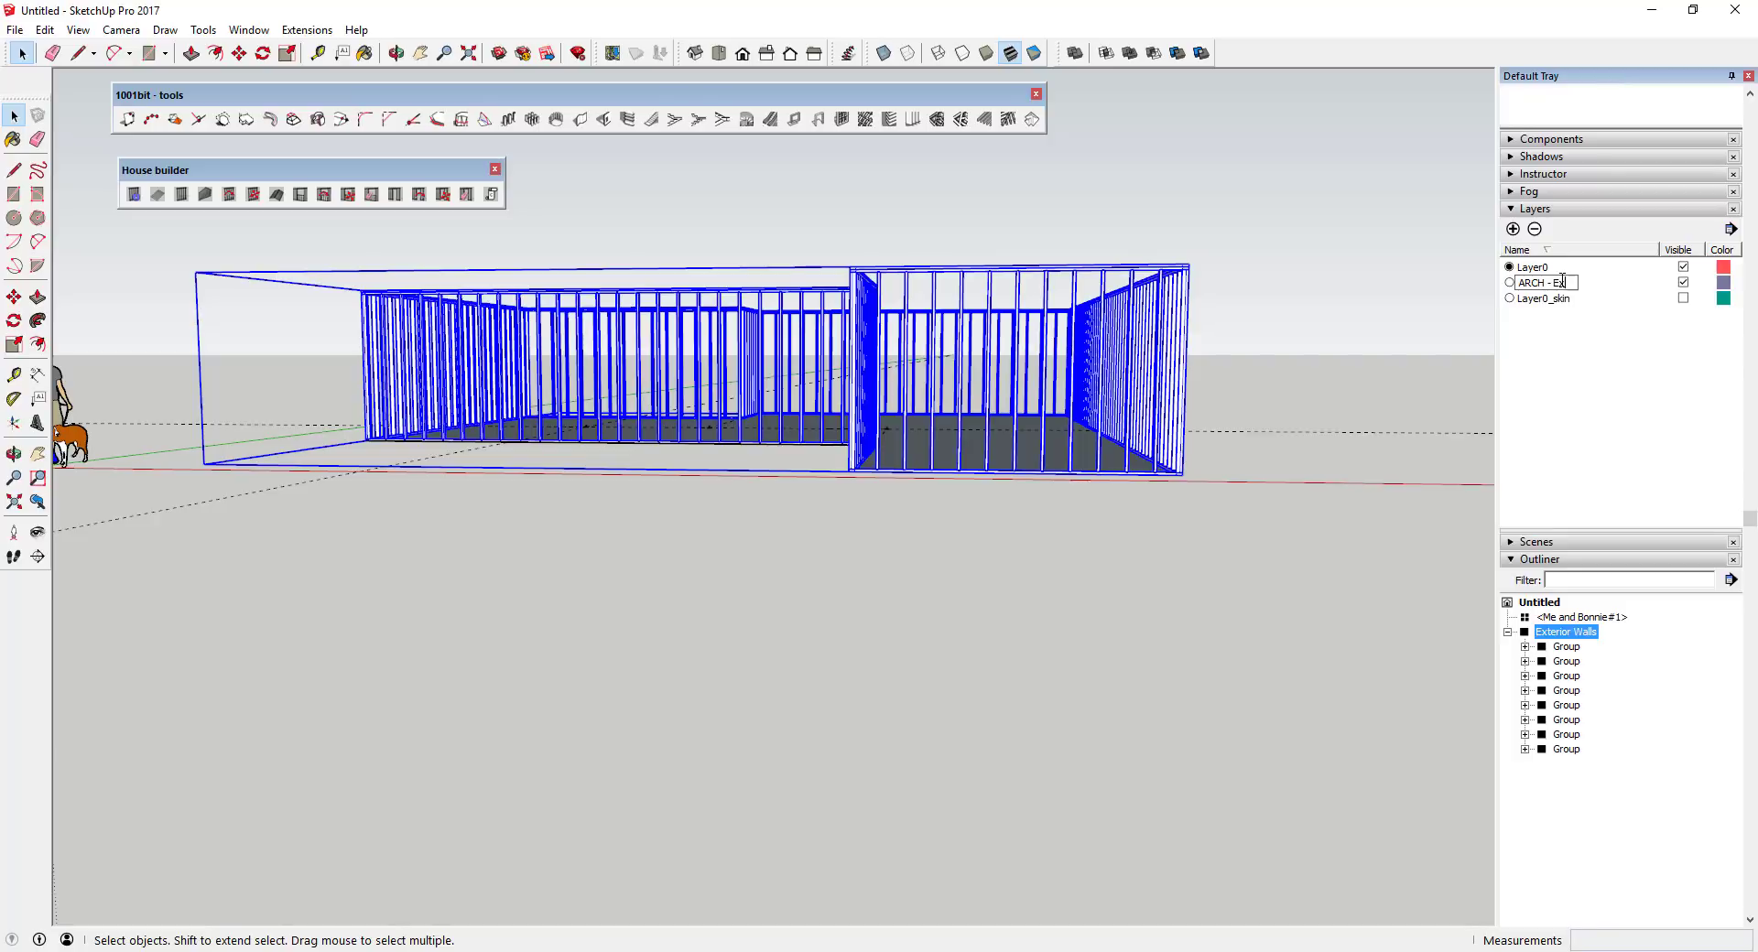
pyautogui.write('lls')
pyautogui.press('Return')
# - Put the Exterior Walls group on ARCH - Exterior Walls and make that layer current
pyautogui.scroll(6, 1593, 417)
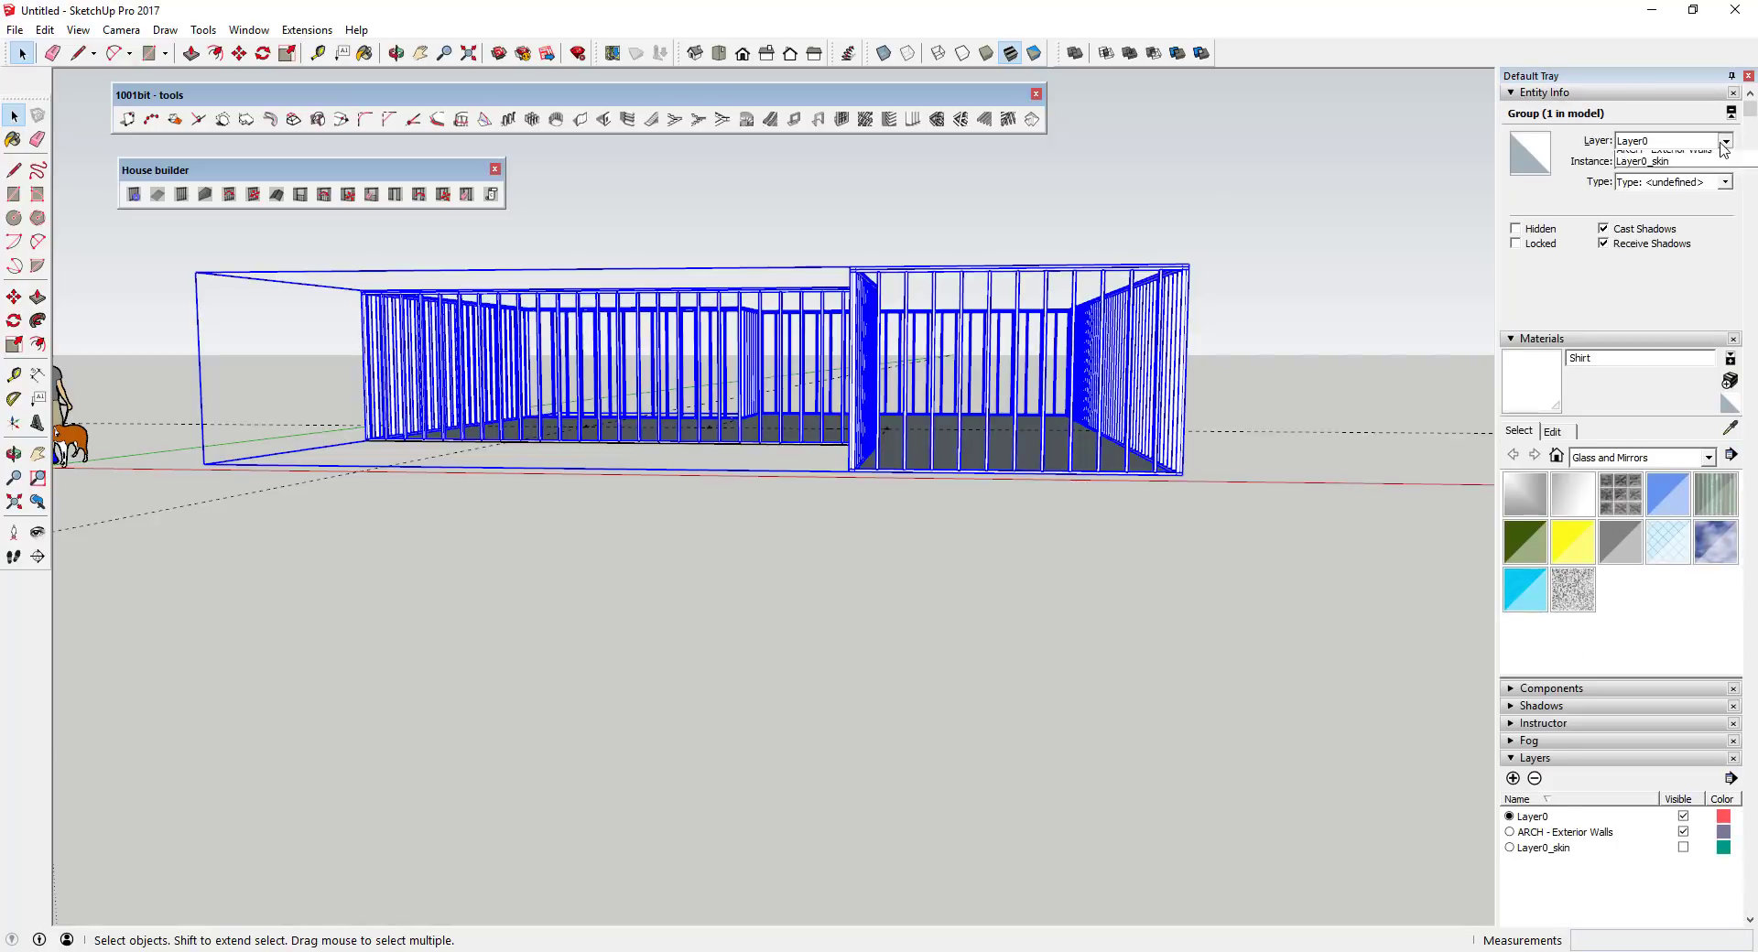
pyautogui.click(1722, 141)
pyautogui.click(1648, 172)
pyautogui.scroll(-2, 1653, 641)
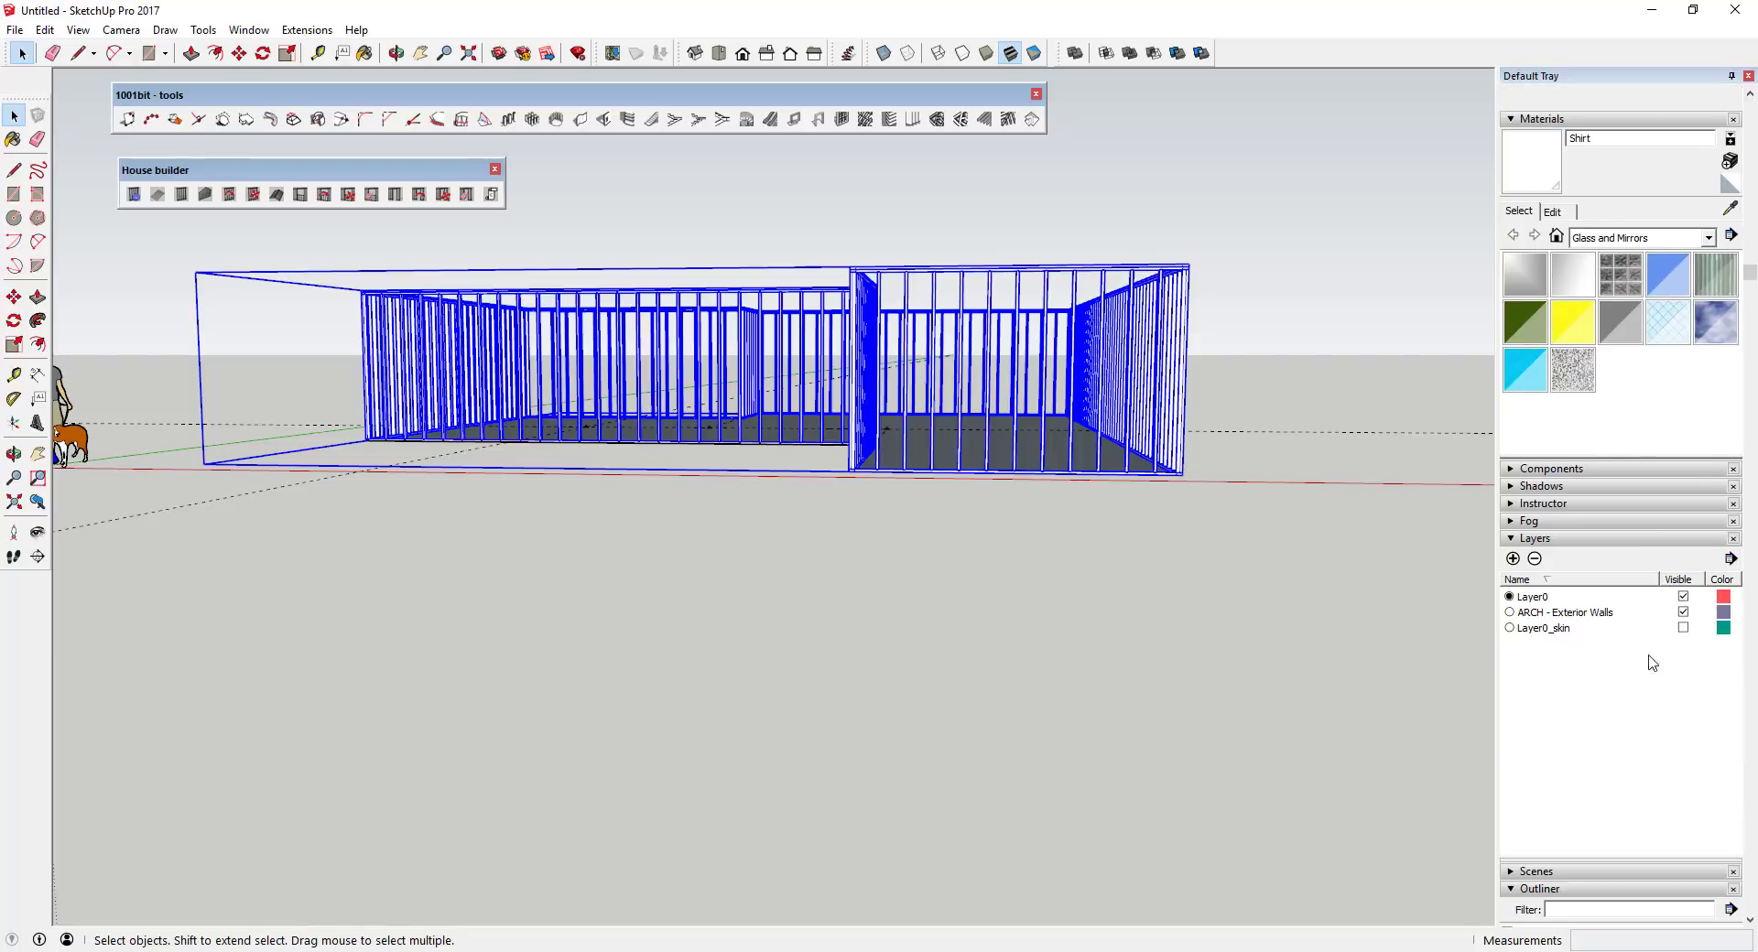
pyautogui.click(1675, 613)
# - Draw an interior framed wall with default properties from the inner corner to the guide point
pyautogui.moveTo(976, 374); pyautogui.dragTo(843, 640, button='middle')
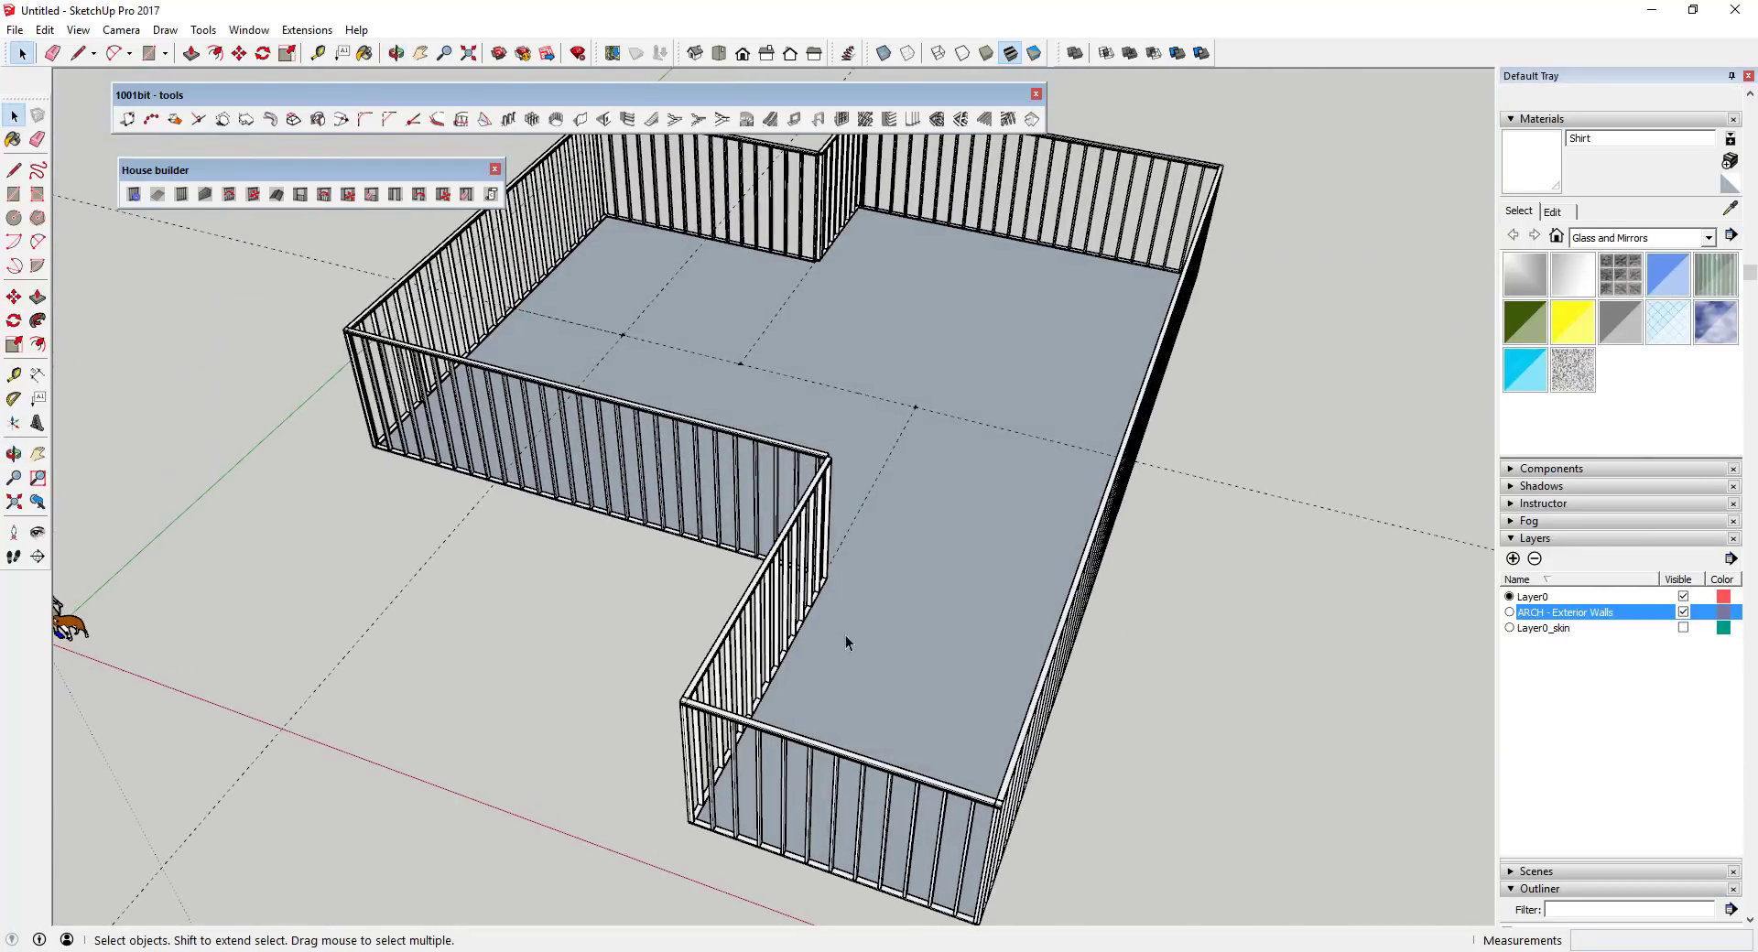
pyautogui.scroll(5, 825, 604)
pyautogui.moveTo(812, 577); pyautogui.dragTo(674, 620, button='middle')
pyautogui.scroll(3, 442, 660)
pyautogui.moveTo(442, 659); pyautogui.dragTo(460, 332, button='middle')
pyautogui.click(182, 194)
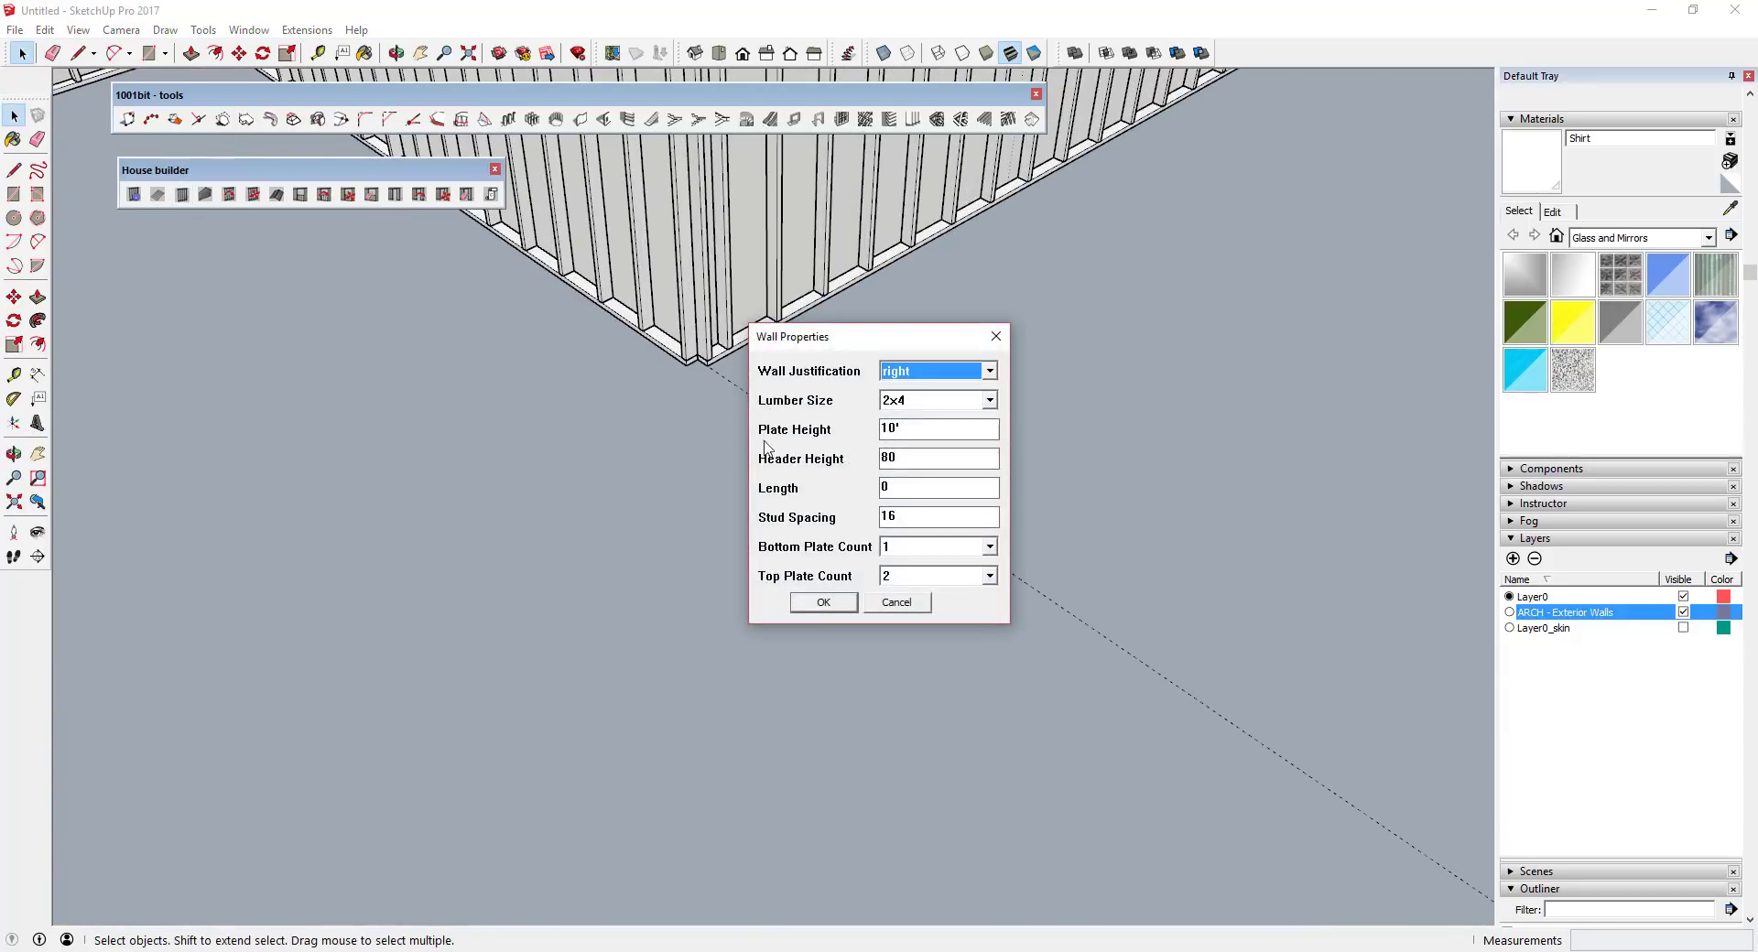
pyautogui.click(823, 603)
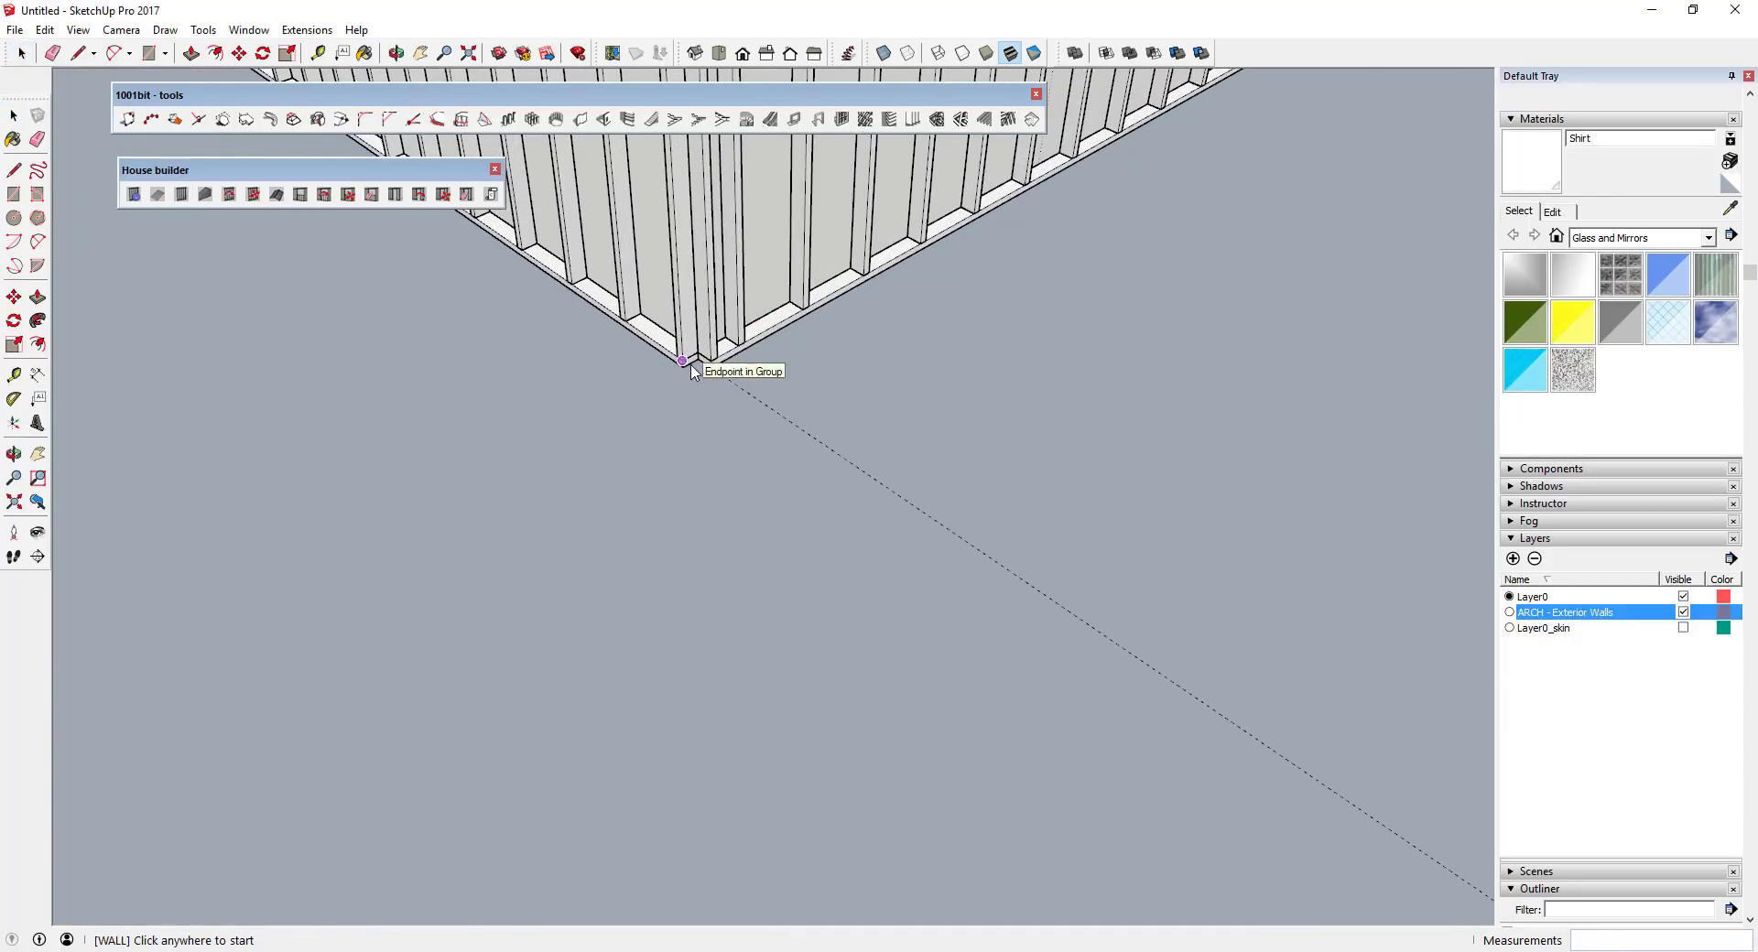
pyautogui.click(695, 368)
pyautogui.scroll(-3, 696, 367)
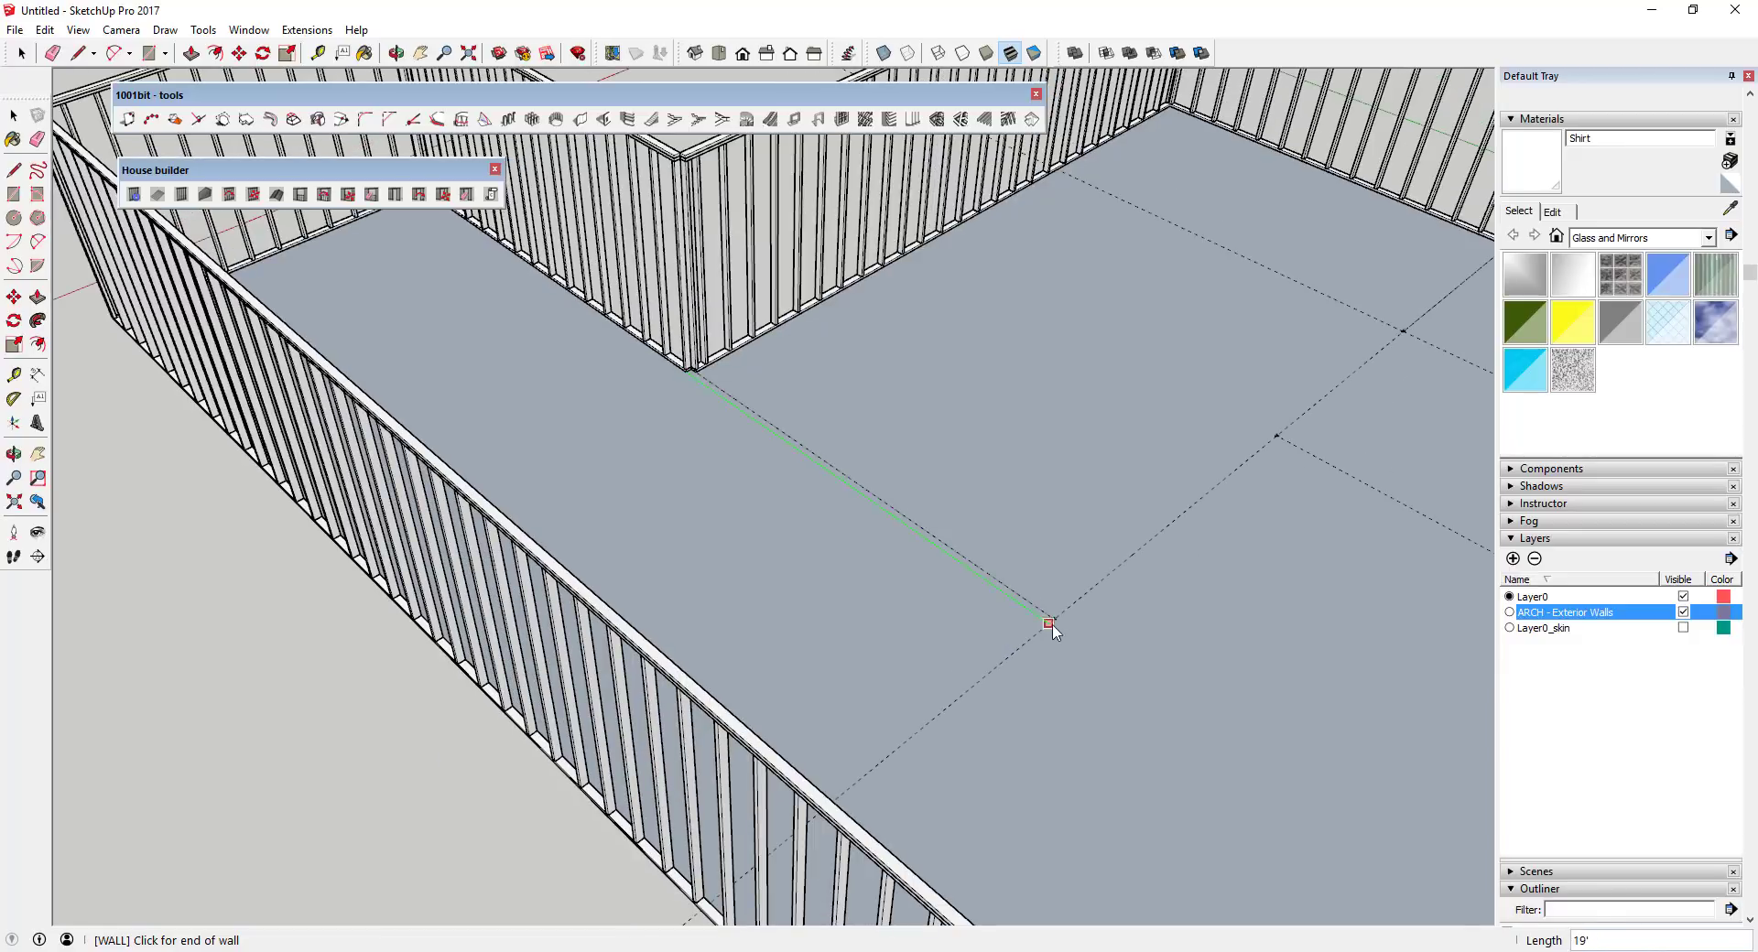
pyautogui.click(1099, 628)
# - Start another interior wall at the snapped wall corner while orbiting around the framing
pyautogui.moveTo(1020, 668); pyautogui.dragTo(946, 697, button='middle')
pyautogui.scroll(-3, 1141, 631)
pyautogui.scroll(6, 1335, 385)
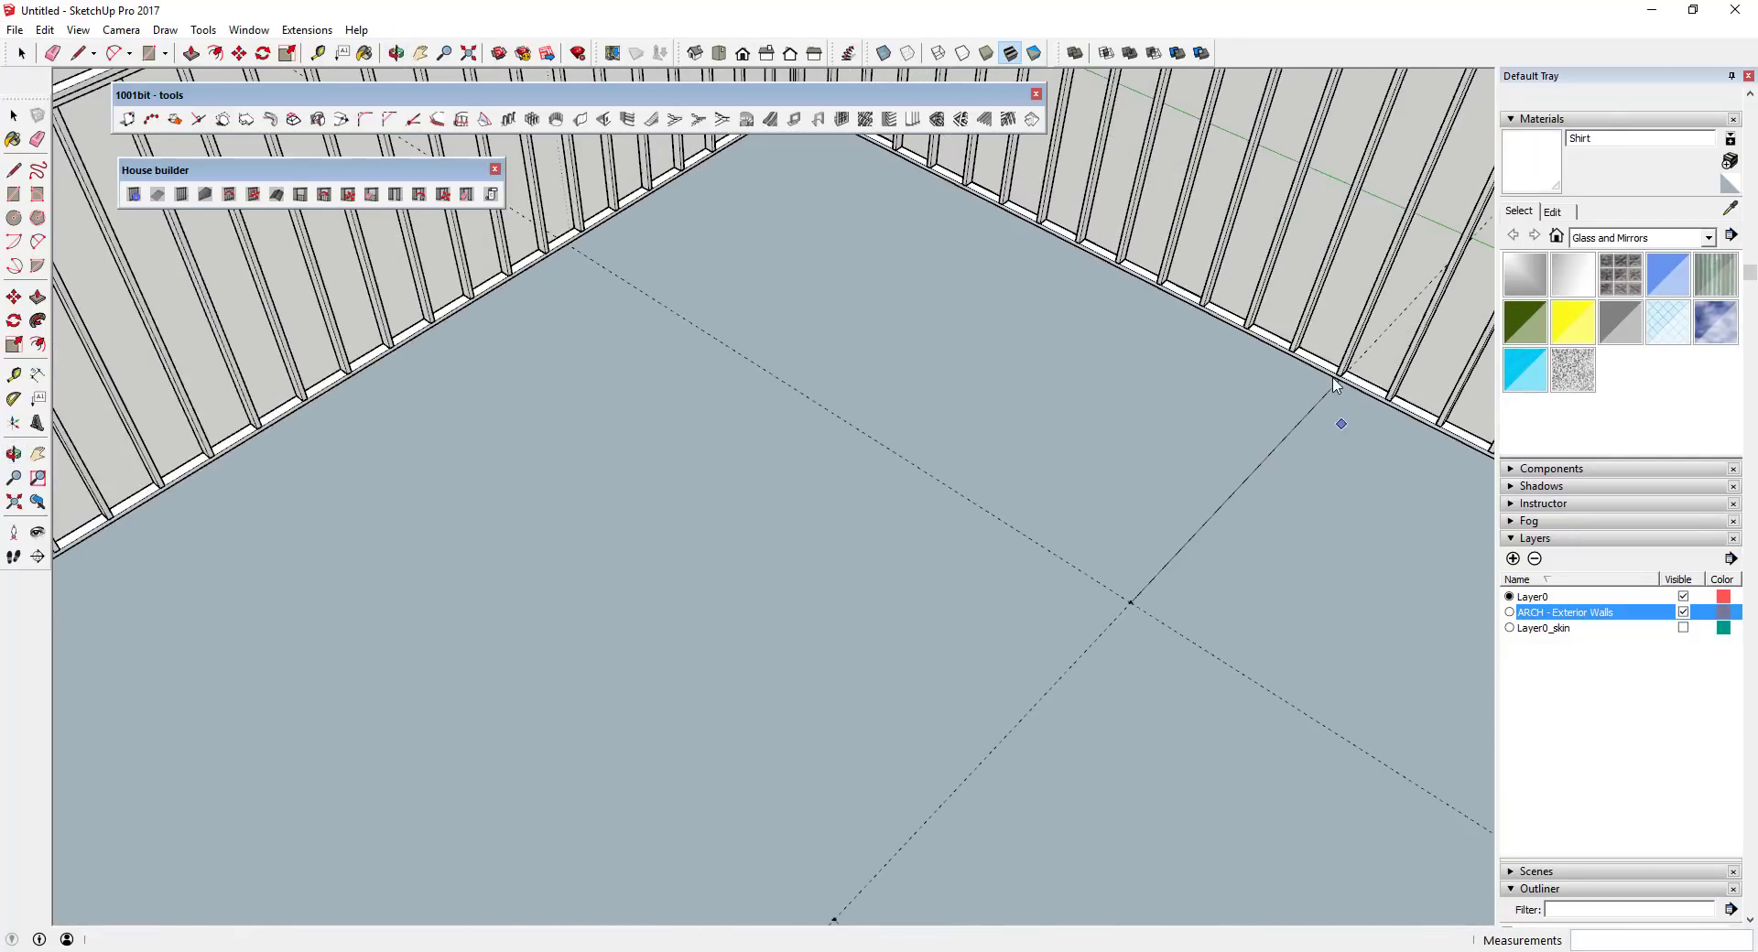
pyautogui.scroll(2, 1336, 384)
pyautogui.click(1340, 387)
pyautogui.scroll(-4, 1340, 385)
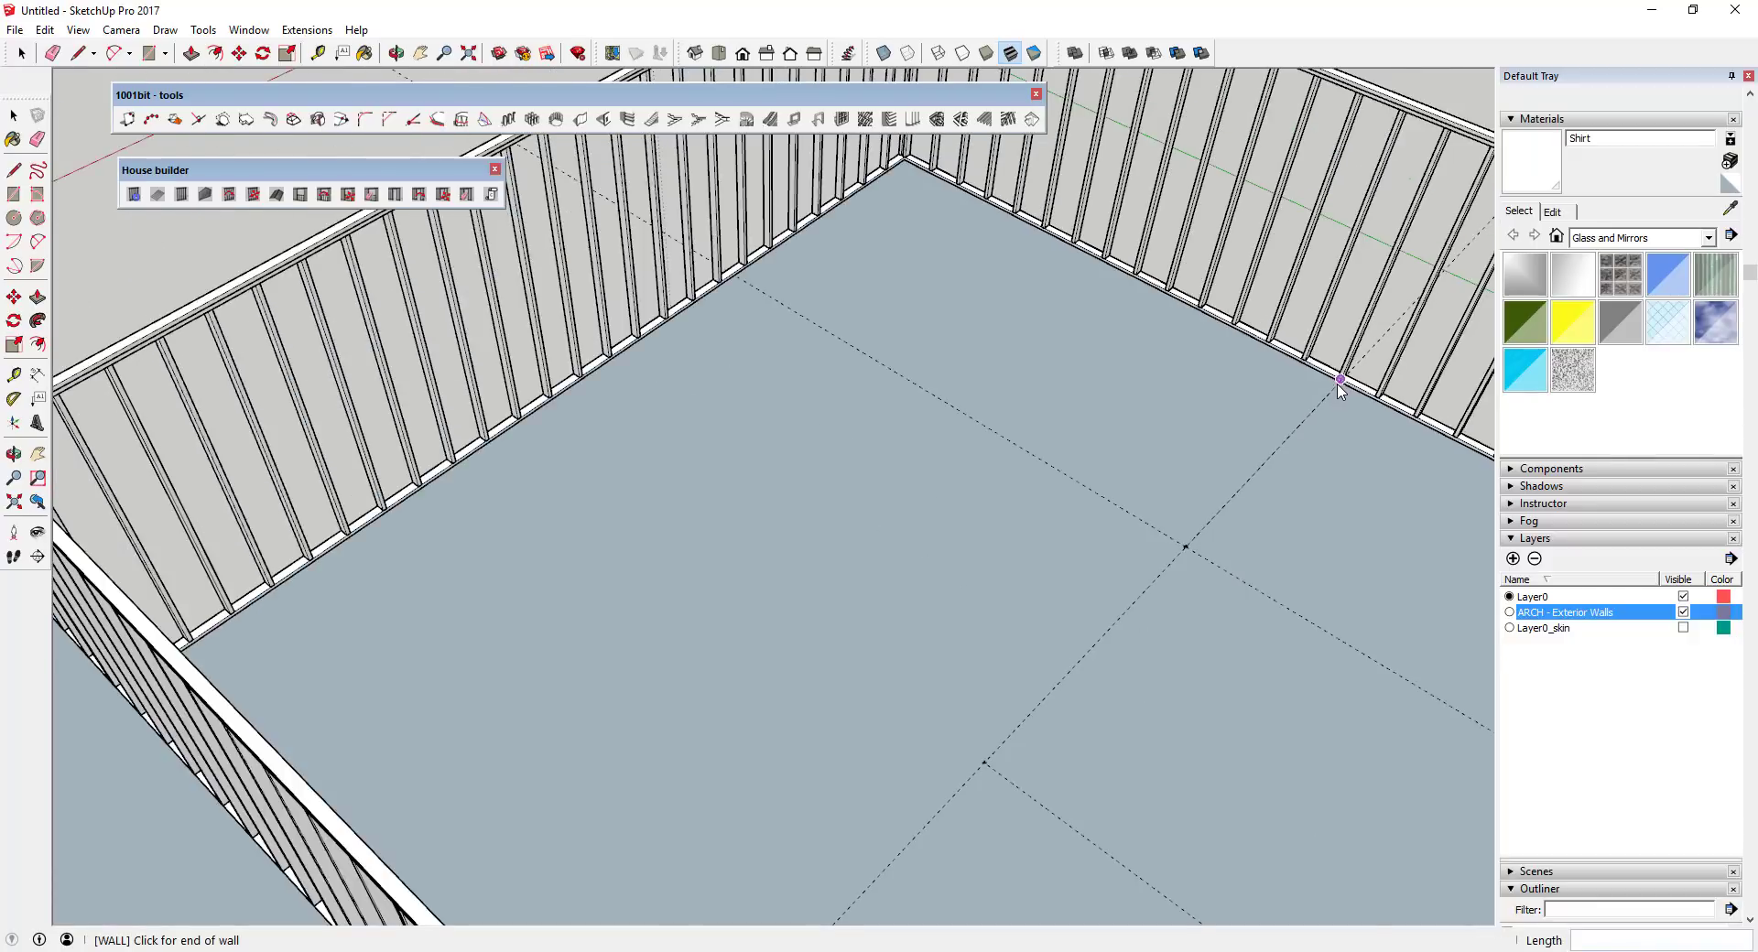
pyautogui.moveTo(1100, 706); pyautogui.dragTo(259, 600, button='middle')
pyautogui.scroll(2, 184, 388)
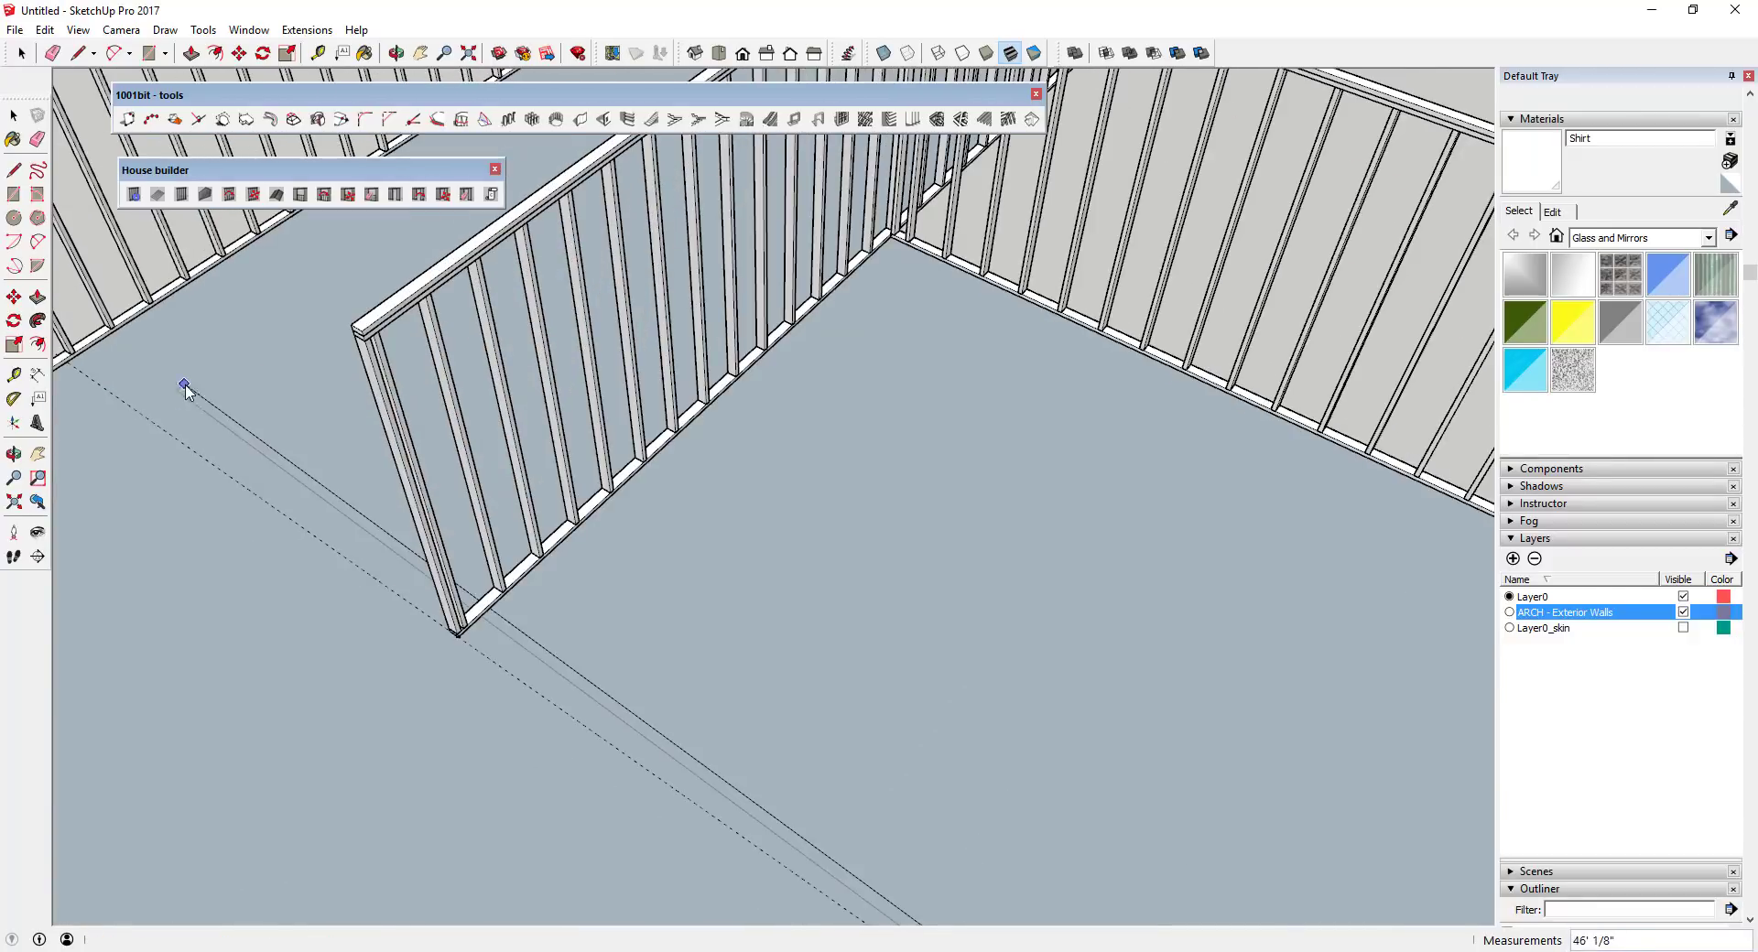
pyautogui.scroll(1, 65, 365)
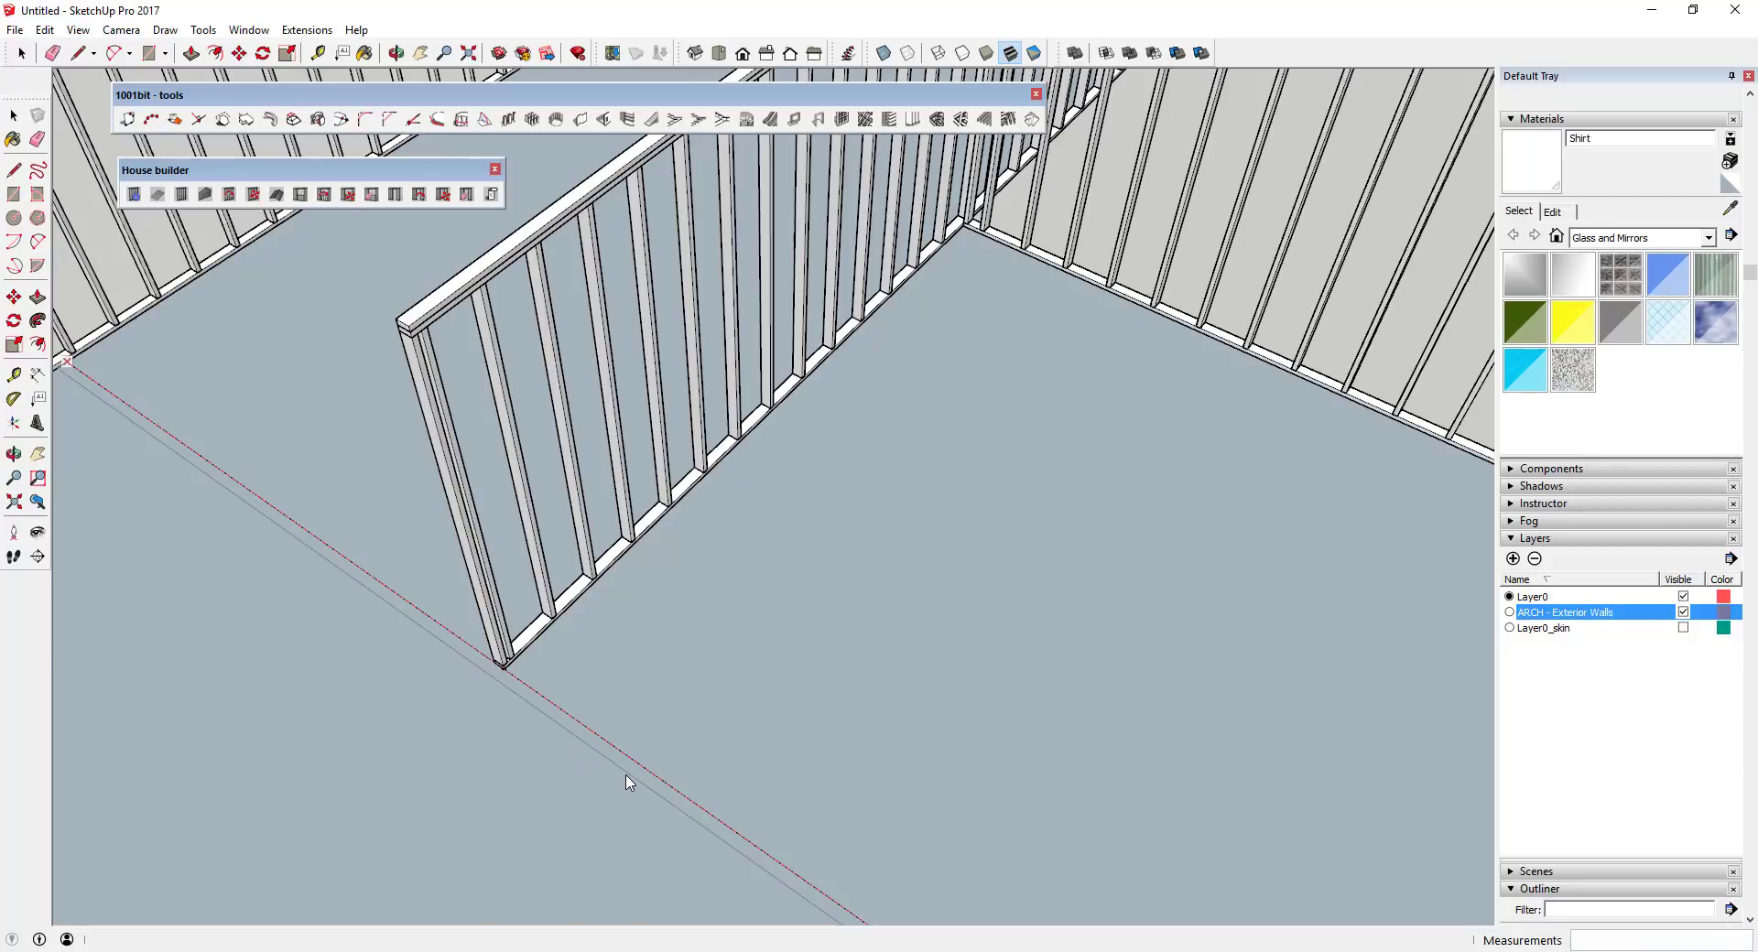
pyautogui.scroll(-5, 629, 781)
pyautogui.moveTo(628, 774); pyautogui.dragTo(737, 685, button='middle')
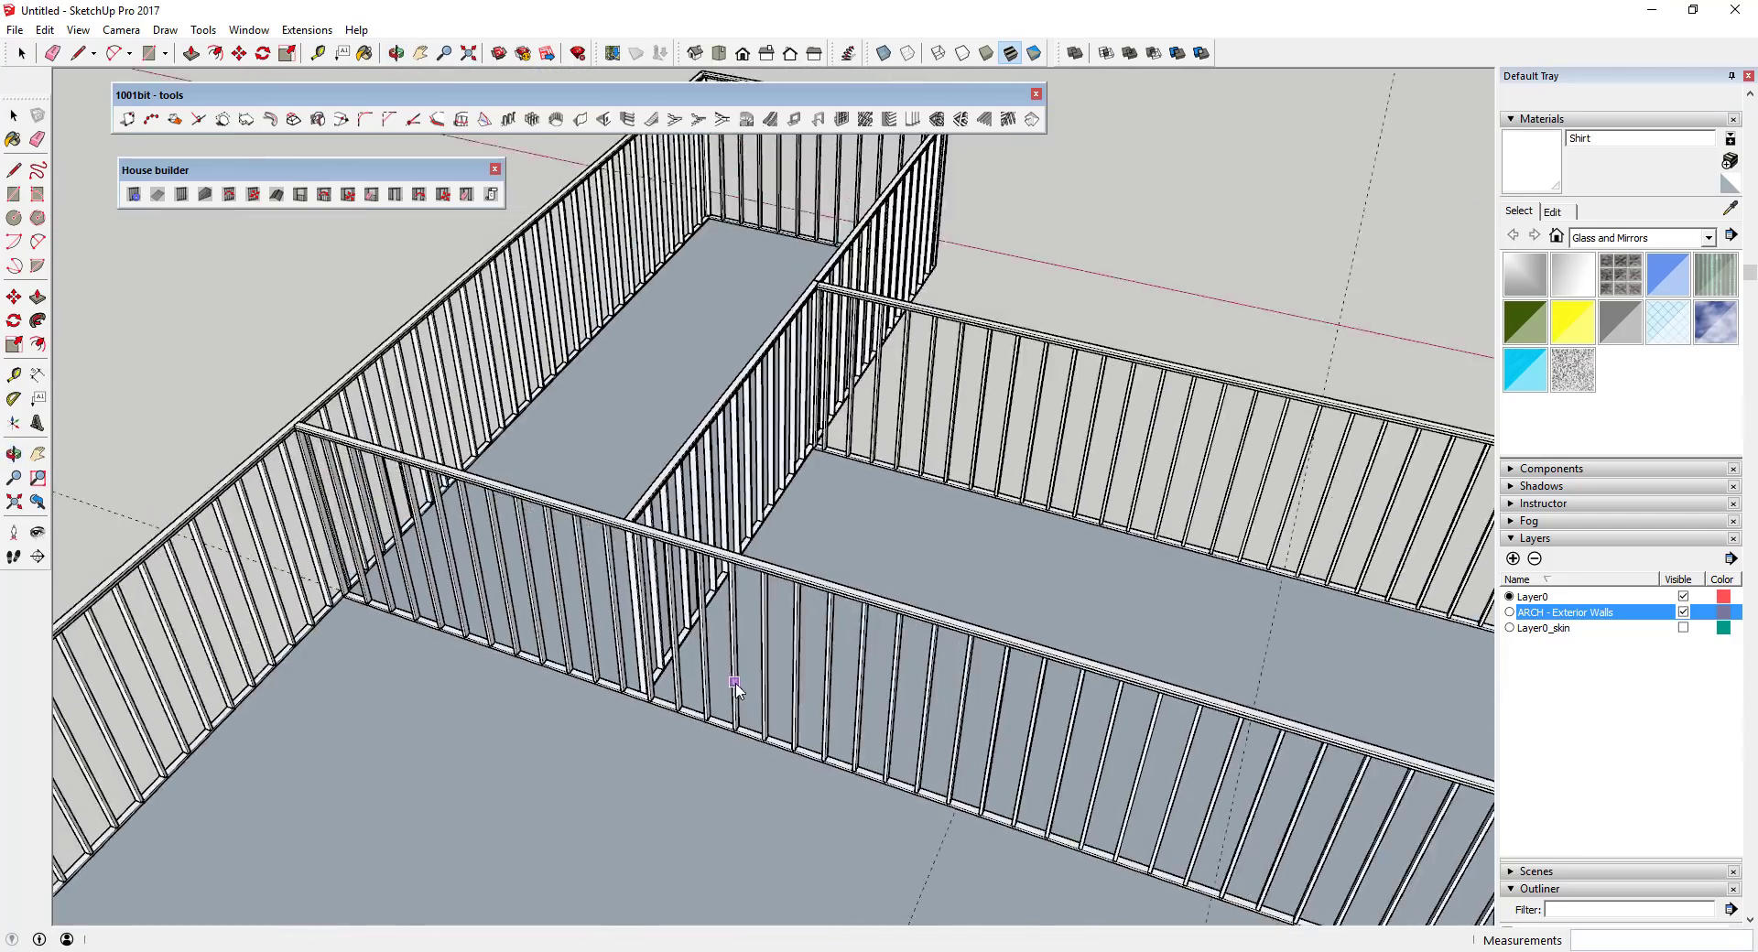
pyautogui.scroll(-2, 1044, 811)
pyautogui.moveTo(1044, 811); pyautogui.dragTo(586, 845, button='middle')
pyautogui.scroll(8, 864, 745)
# - Begin a wall at the end of the framing, then cancel it
pyautogui.click(883, 722)
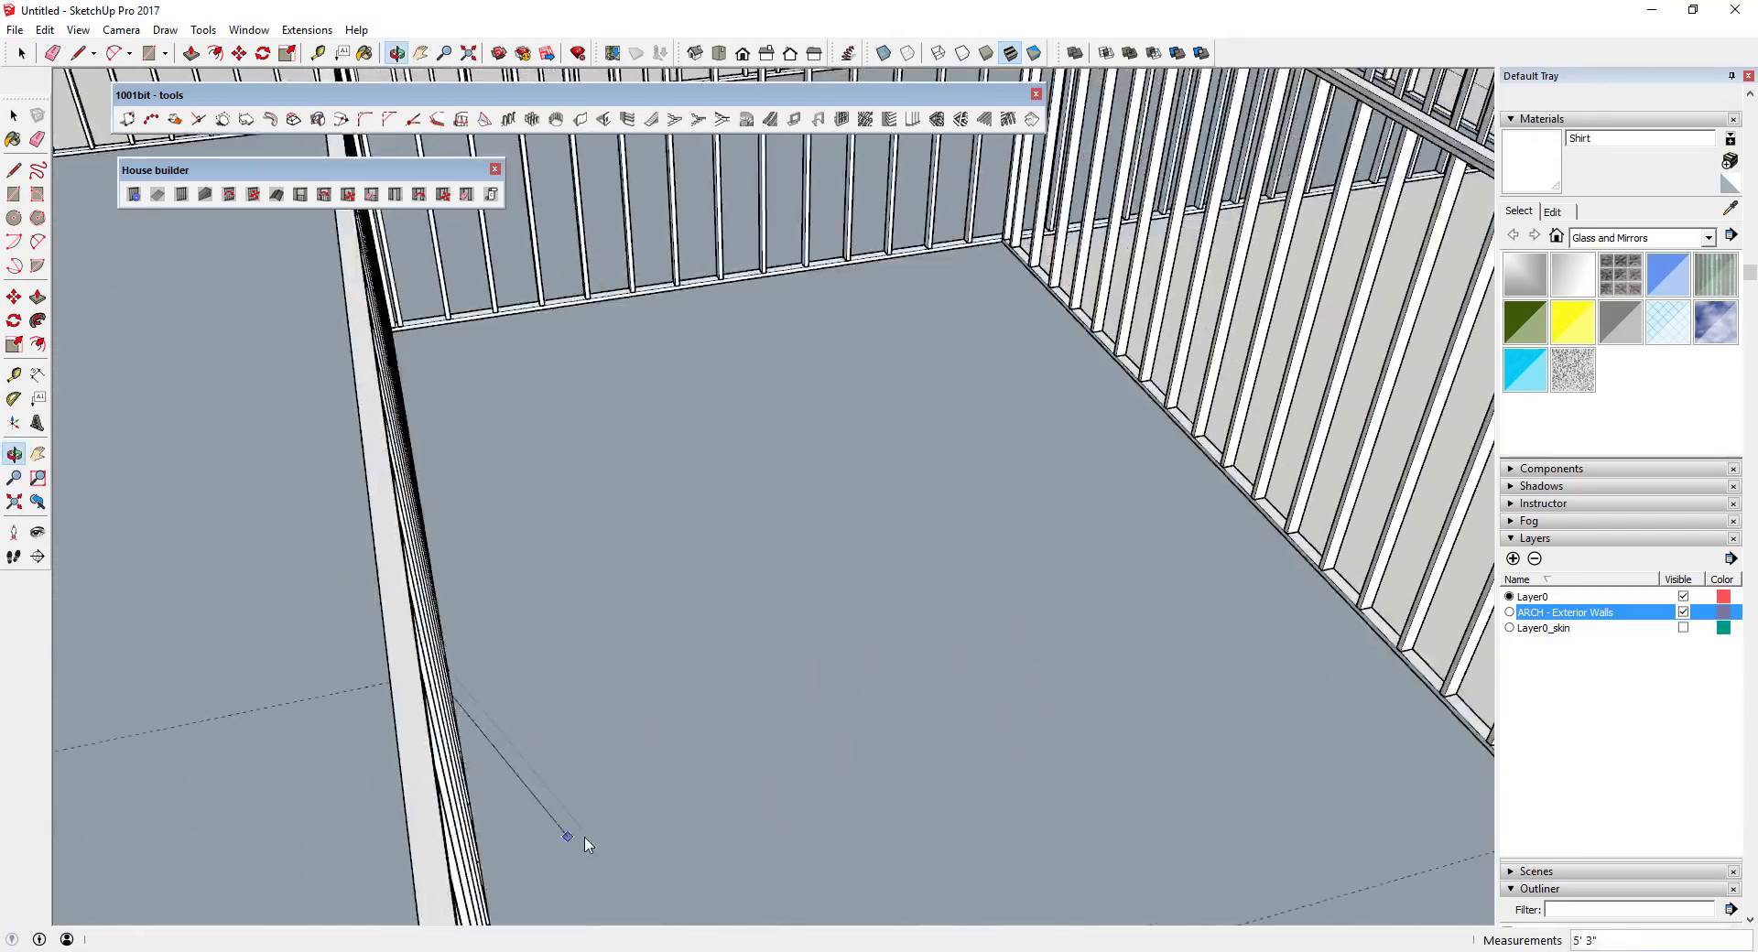
pyautogui.scroll(-5, 855, 805)
pyautogui.scroll(-3, 1248, 871)
pyautogui.scroll(3, 687, 836)
pyautogui.scroll(1, 254, 685)
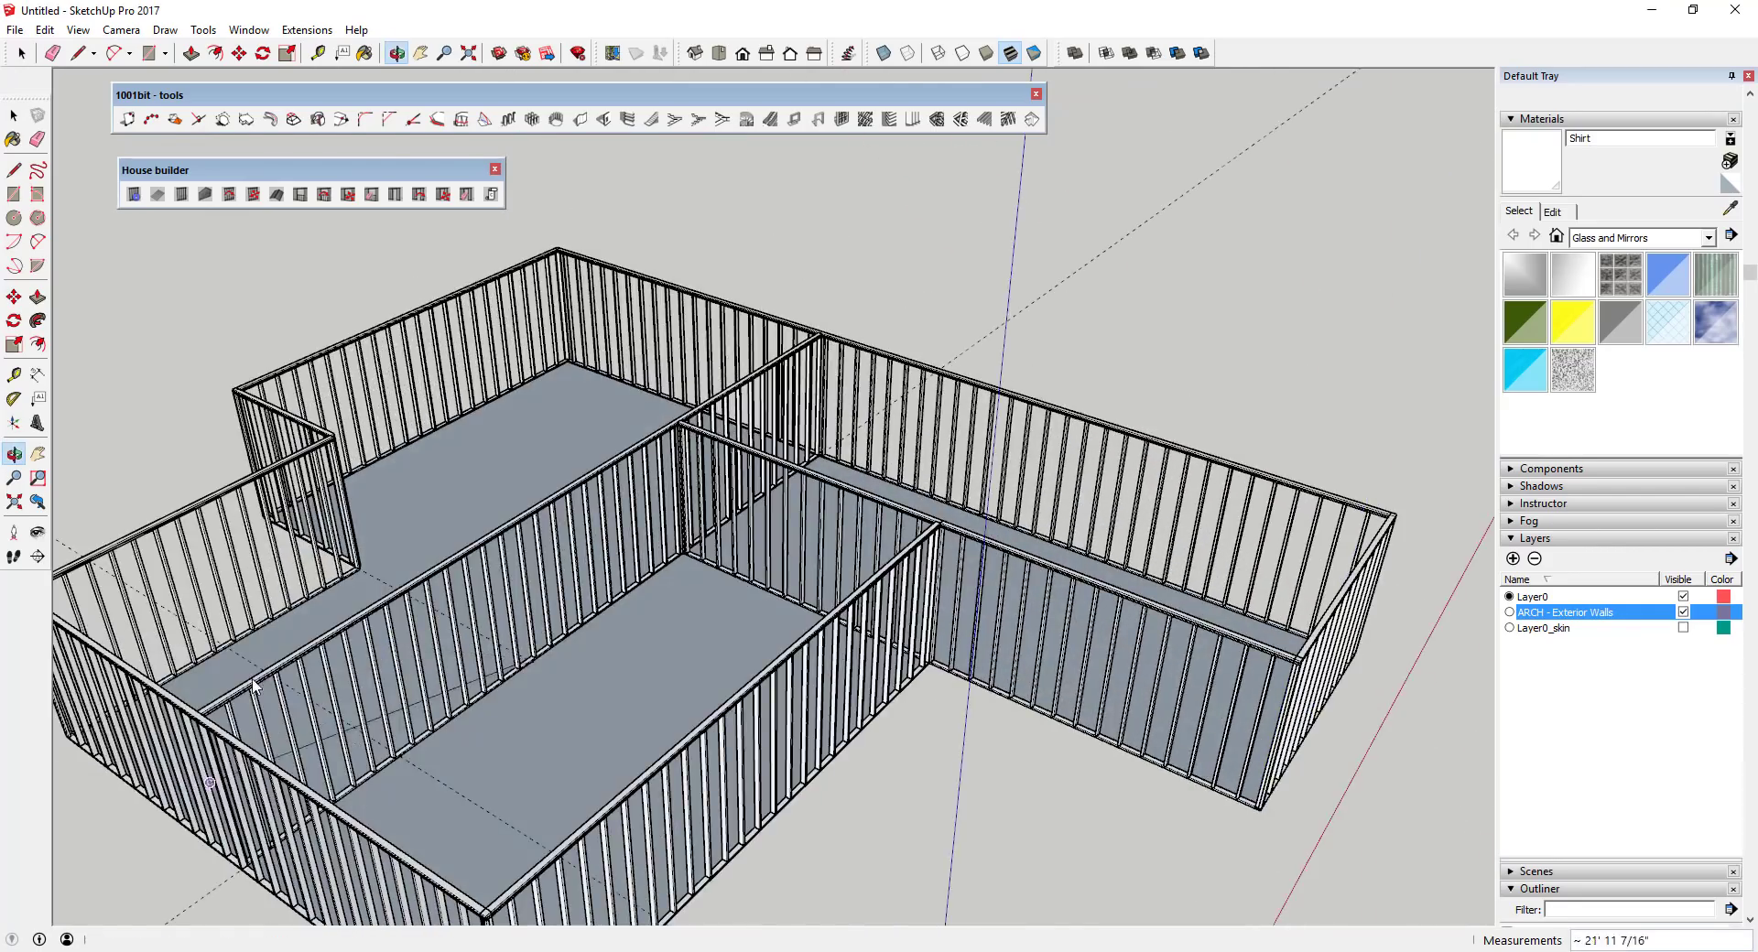
pyautogui.scroll(10, 254, 685)
pyautogui.press('space')
# - Draw a wall from the rail corner to the opposite wall corner, then delete it as misplaced
pyautogui.press('Return')
pyautogui.press('Return')
pyautogui.click(494, 402)
pyautogui.scroll(-2, 469, 502)
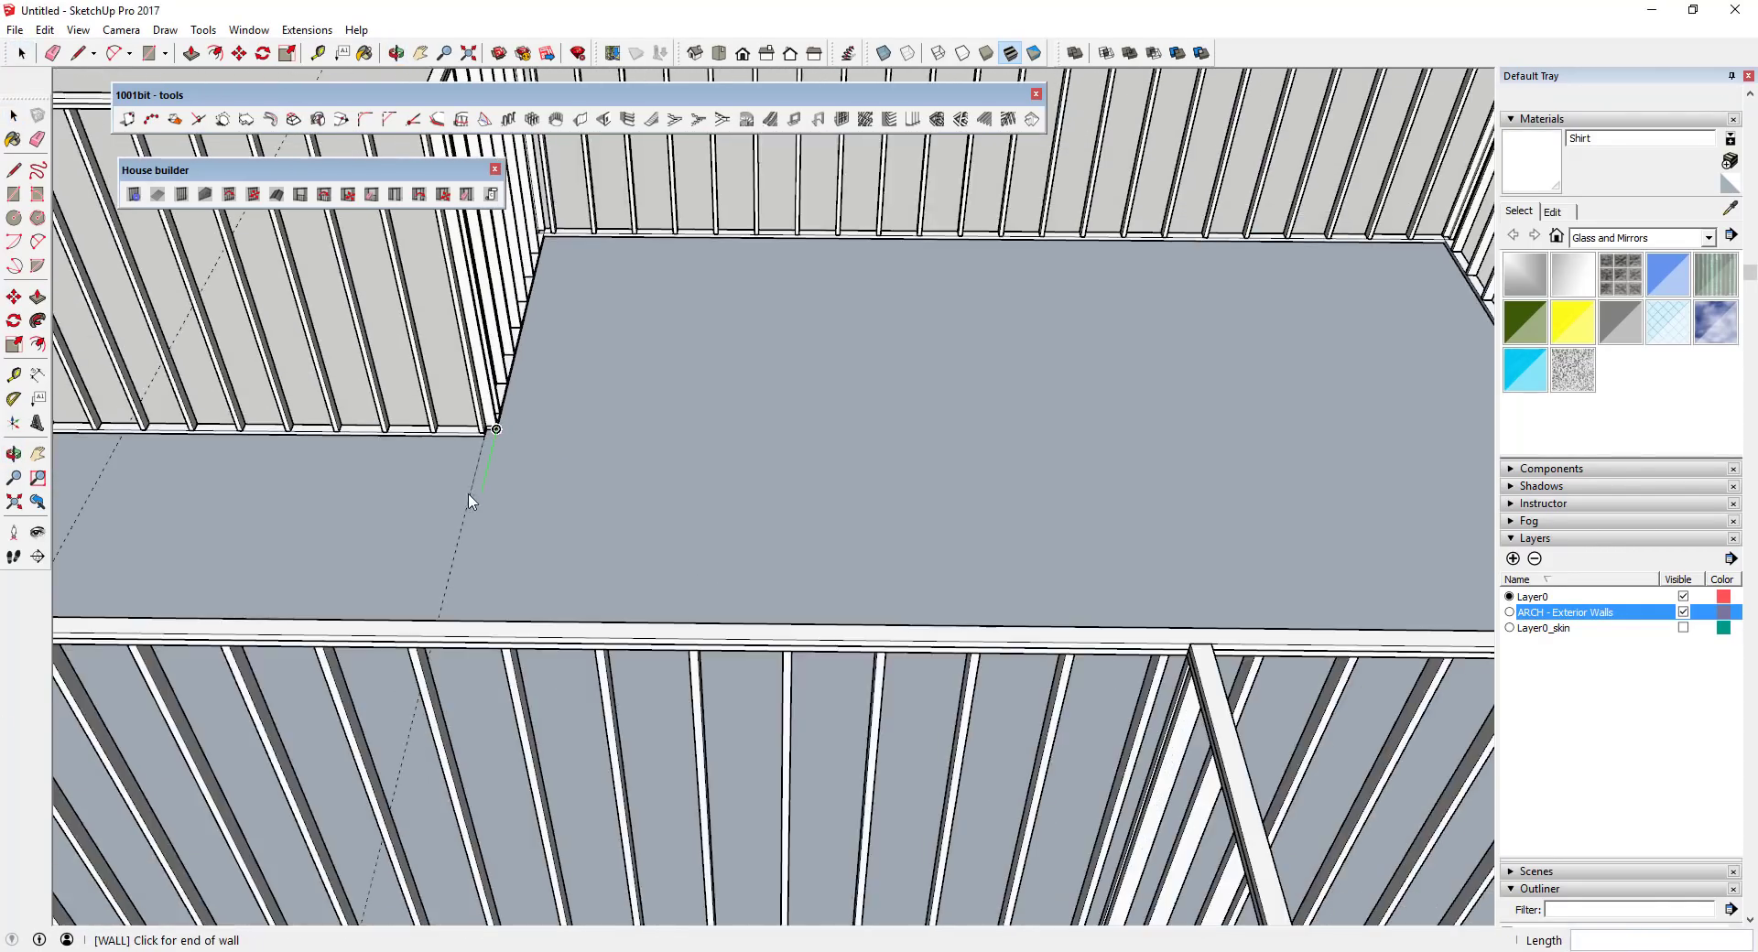
pyautogui.moveTo(1107, 561); pyautogui.dragTo(255, 636, button='middle')
pyautogui.scroll(3, 321, 290)
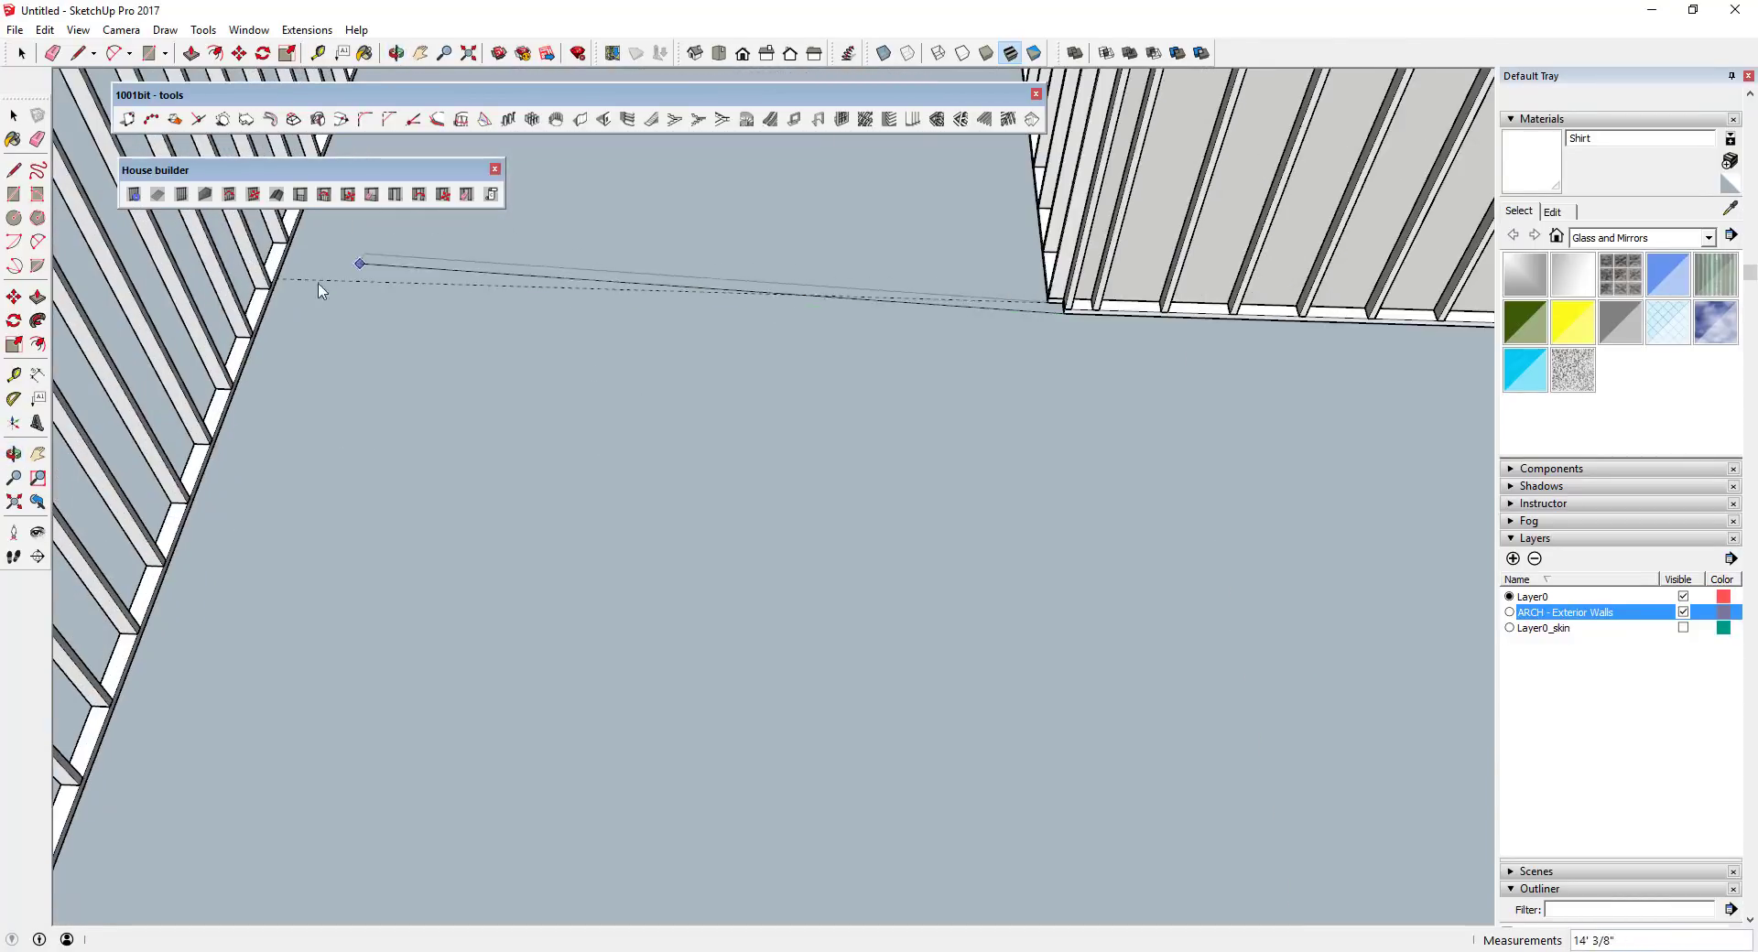
pyautogui.scroll(2, 320, 290)
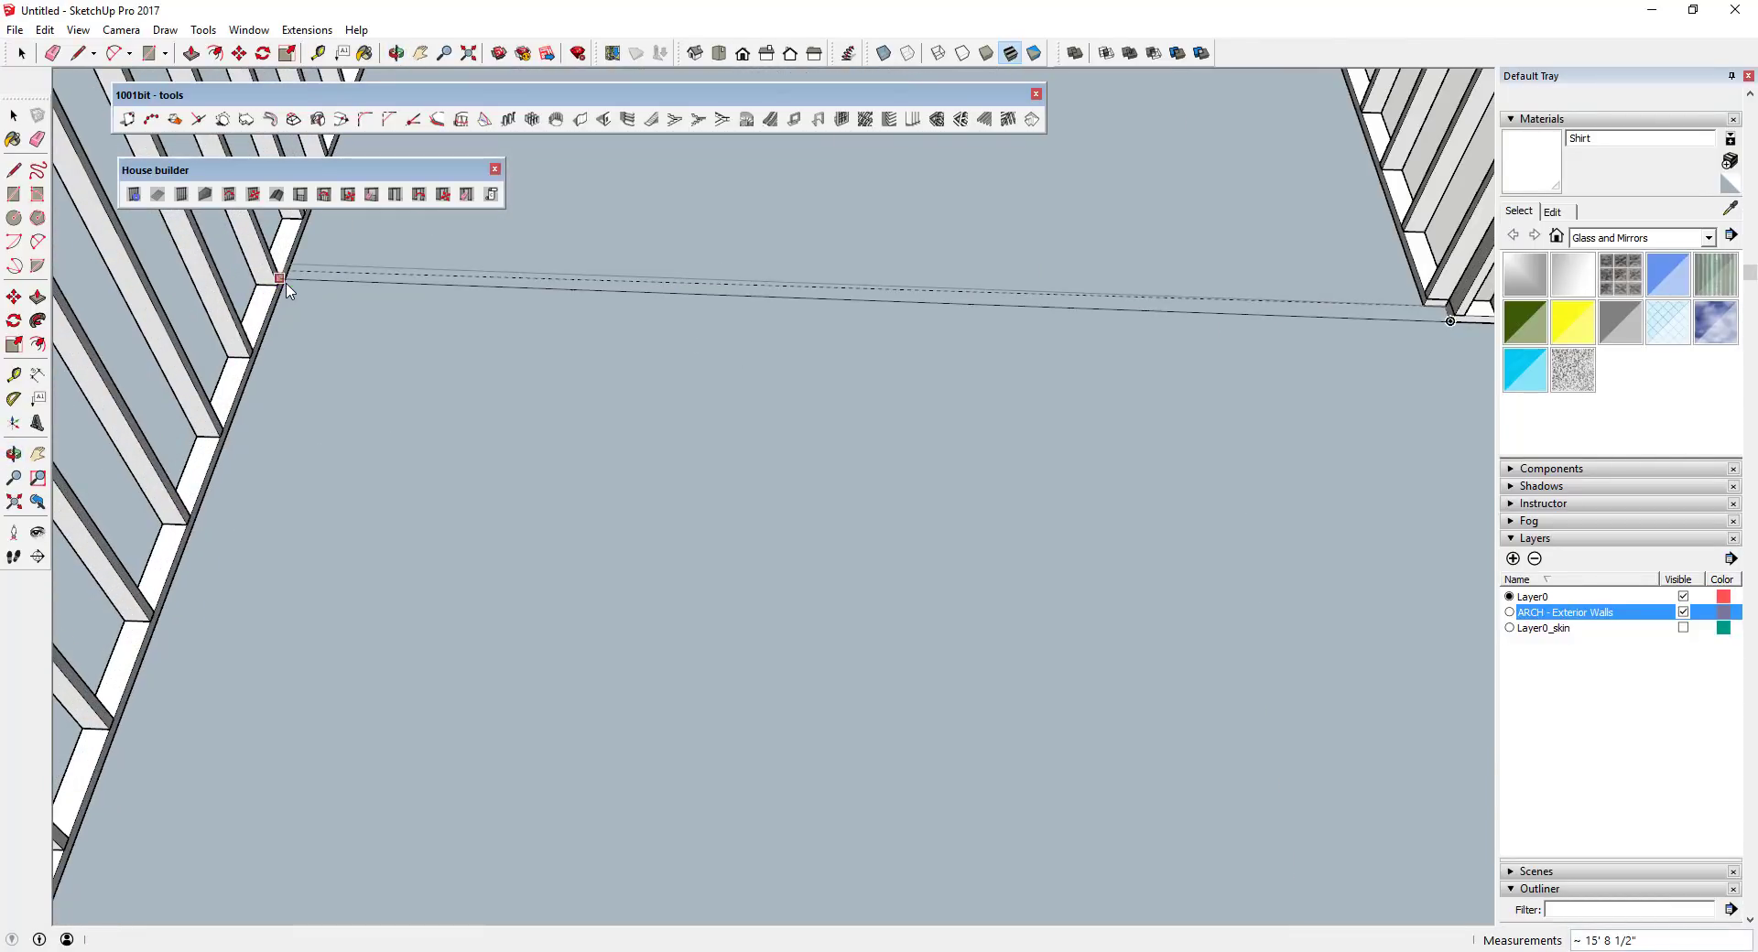
pyautogui.click(293, 291)
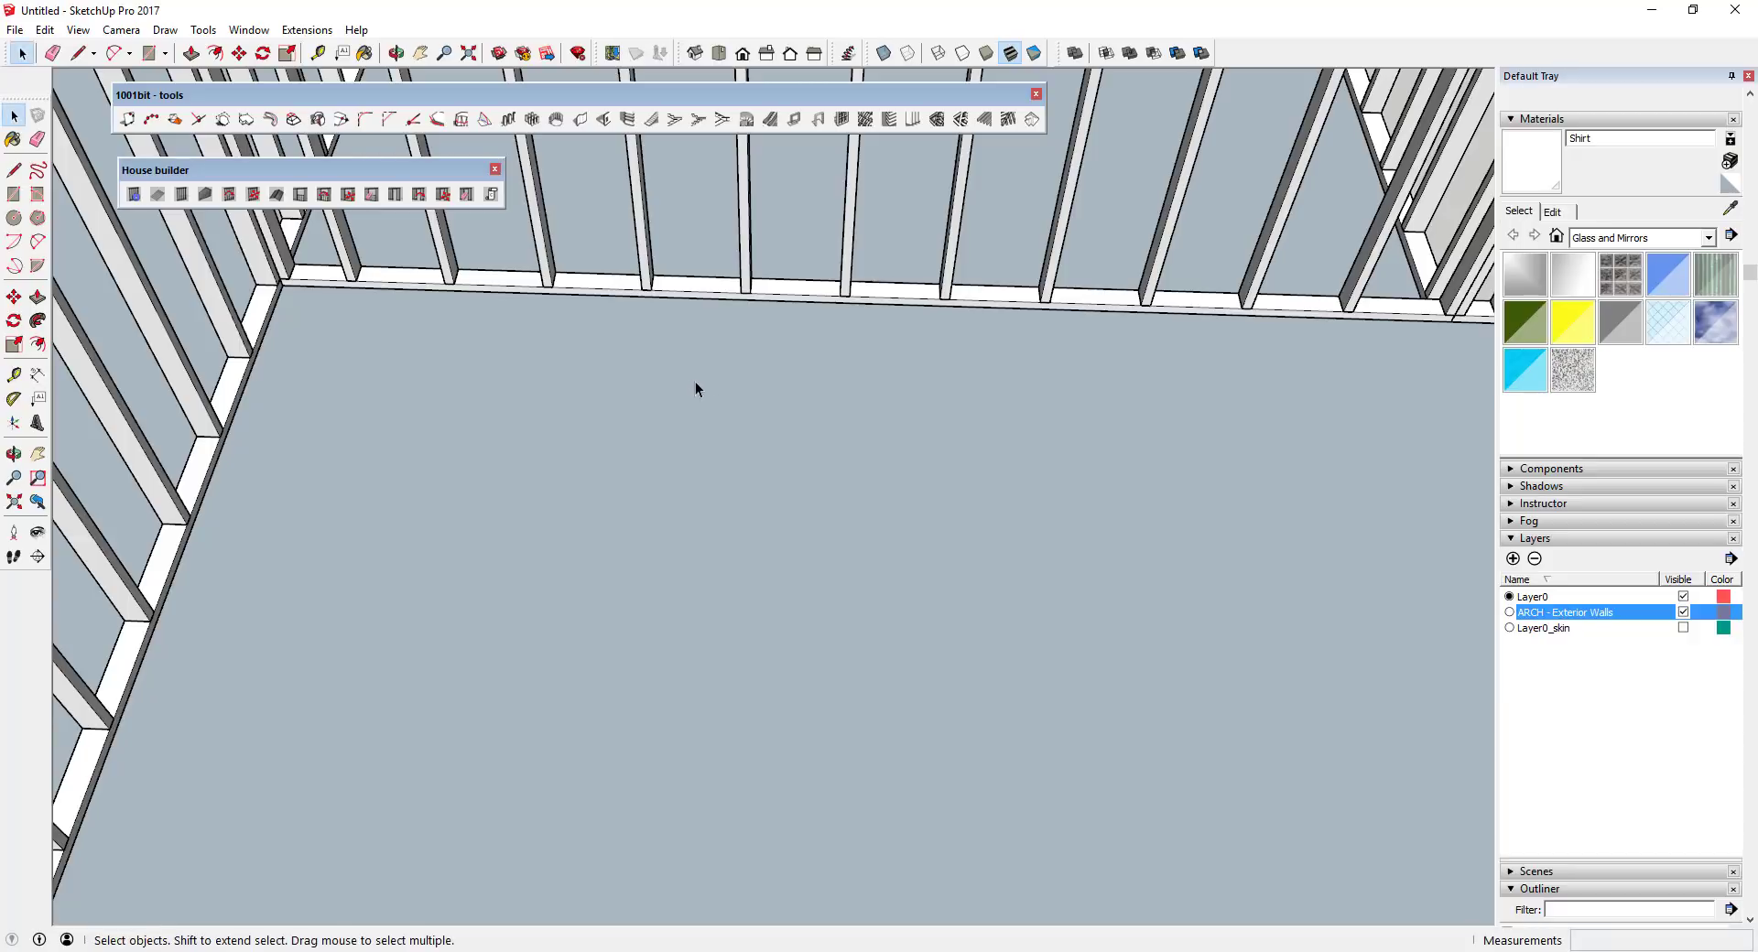
pyautogui.click(635, 295)
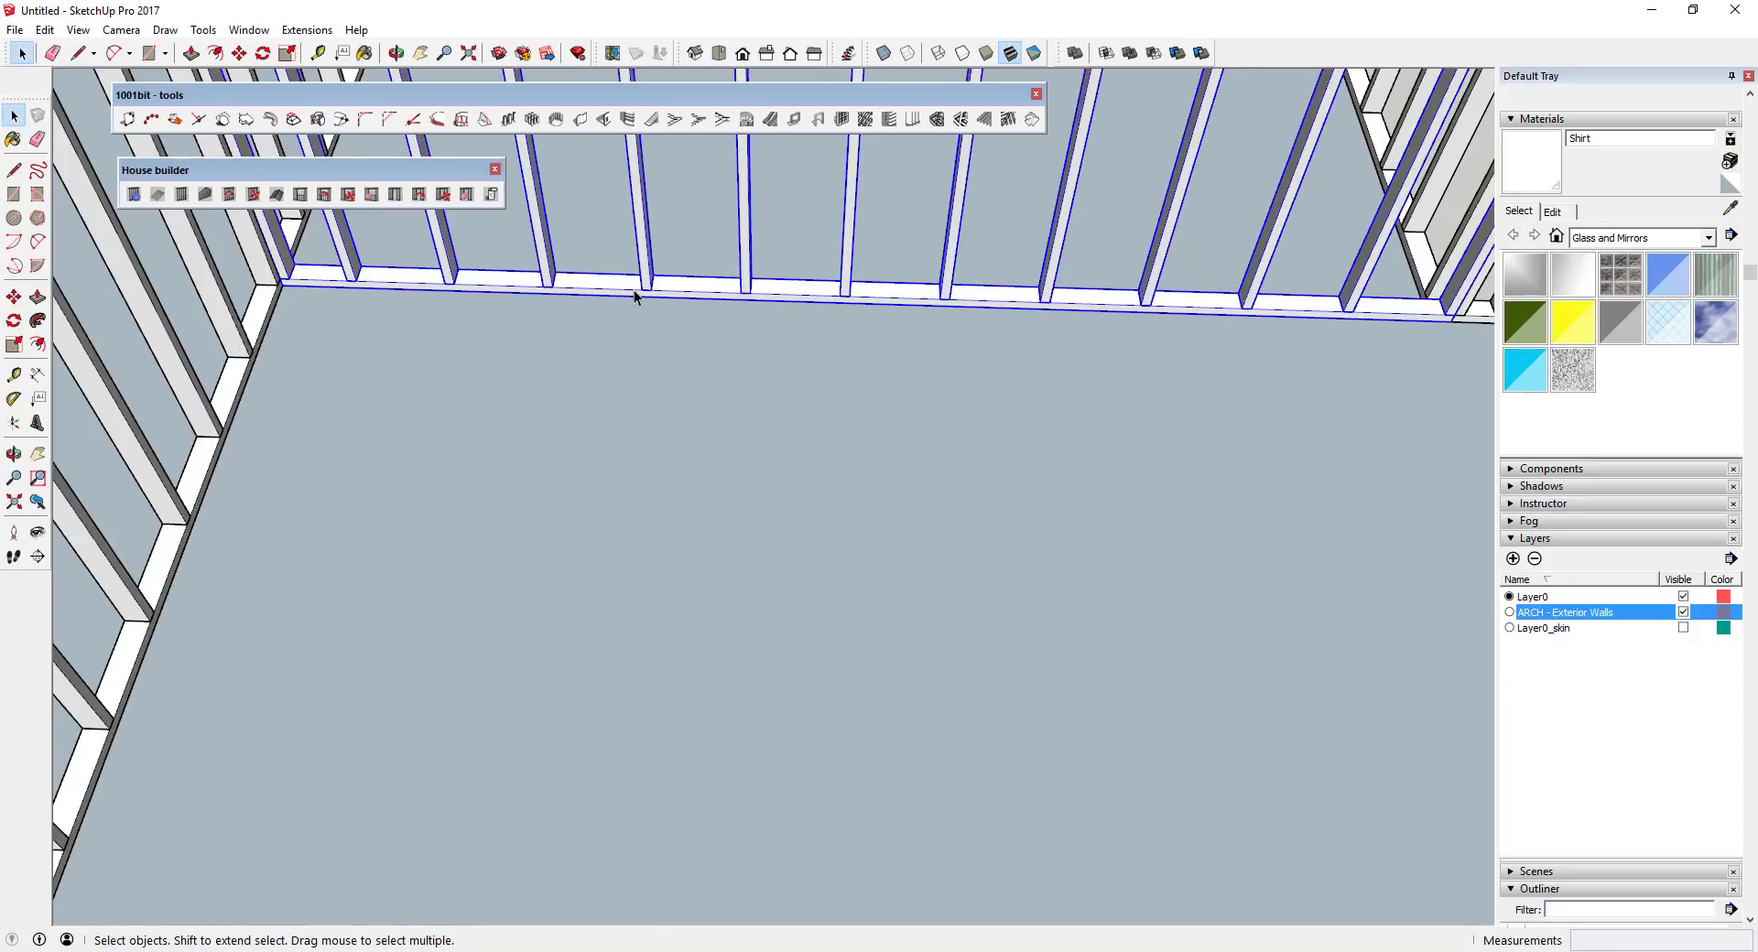
pyautogui.press('Delete')
# - Set the wall justification to left and start a wall at the building corner, then cancel
pyautogui.click(183, 196)
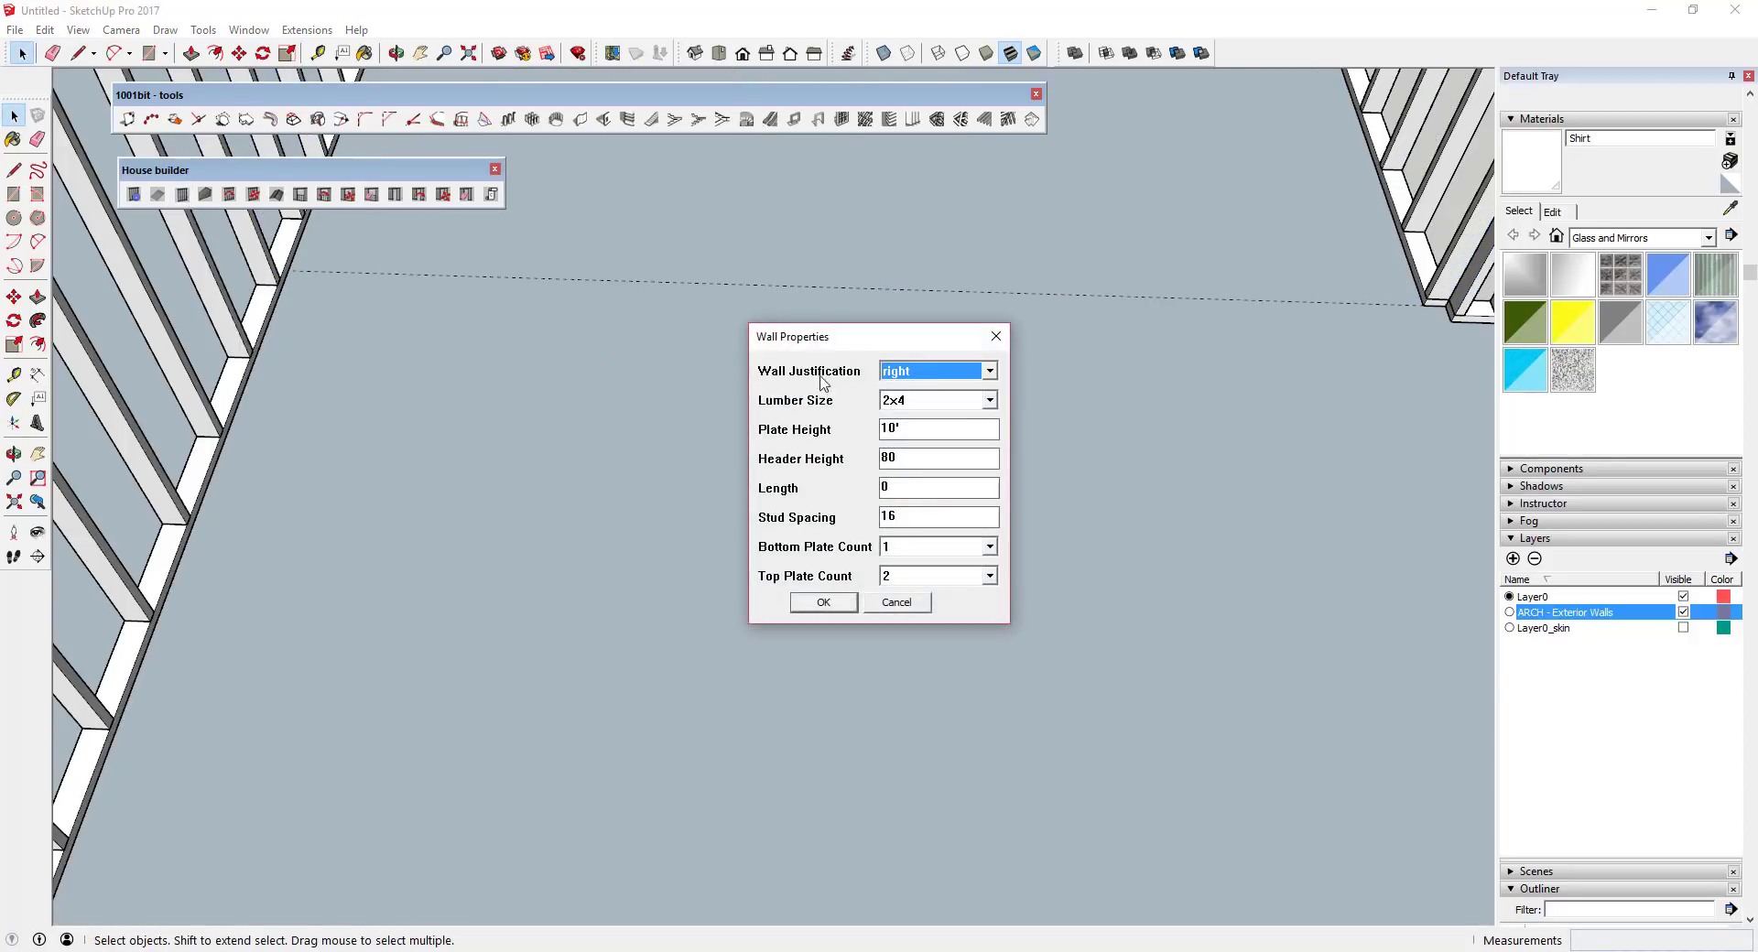
pyautogui.click(935, 372)
pyautogui.click(918, 392)
pyautogui.click(796, 603)
pyautogui.click(1455, 320)
pyautogui.press('space')
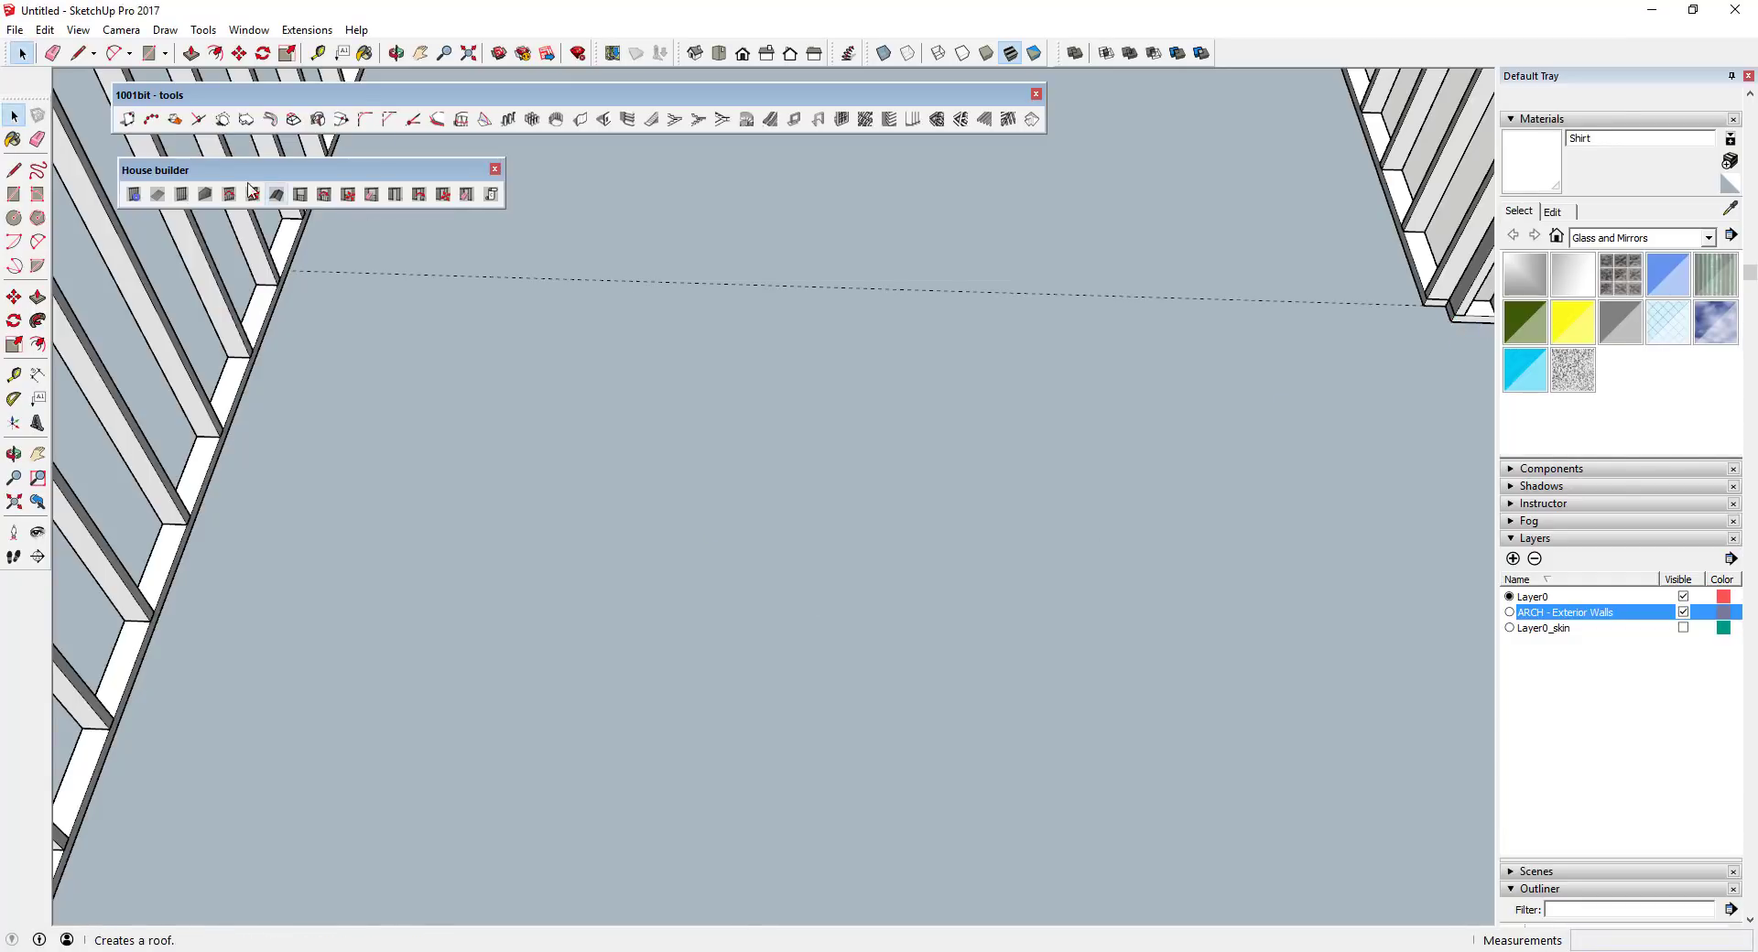
# - Change to a different wall justification and start a wall at the right building corner
pyautogui.click(182, 194)
pyautogui.click(921, 372)
pyautogui.click(912, 403)
pyautogui.click(824, 603)
pyautogui.click(1453, 316)
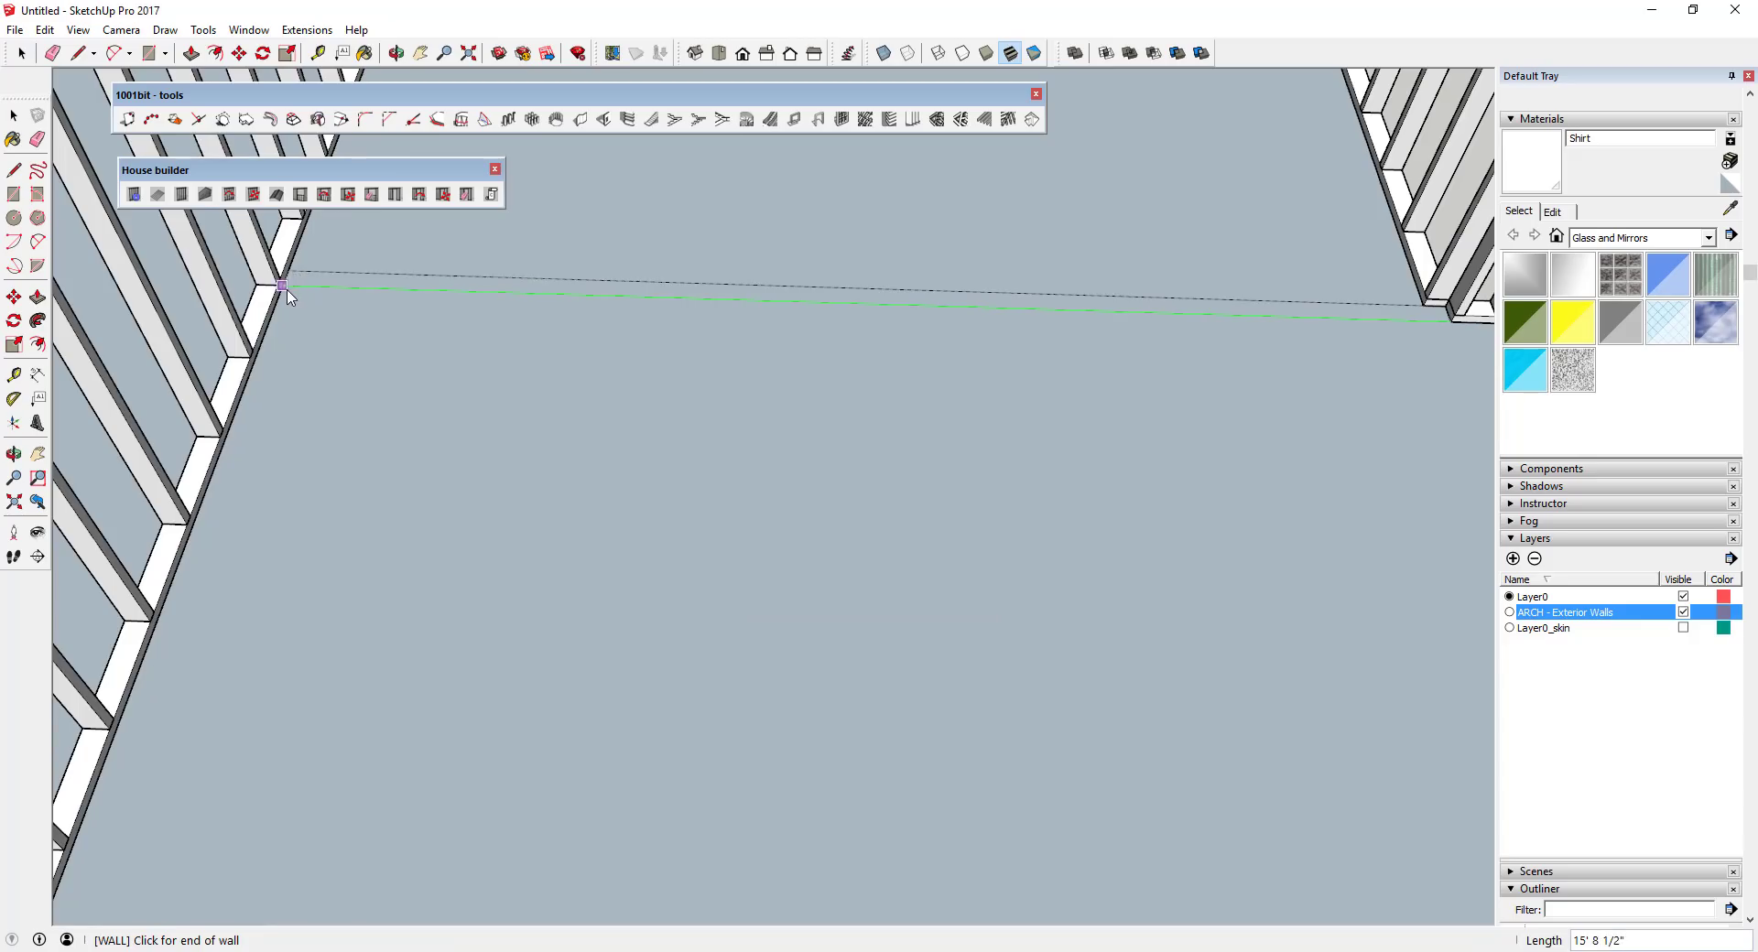
pyautogui.moveTo(303, 291); pyautogui.dragTo(550, 302, button='middle')
pyautogui.scroll(5, 694, 309)
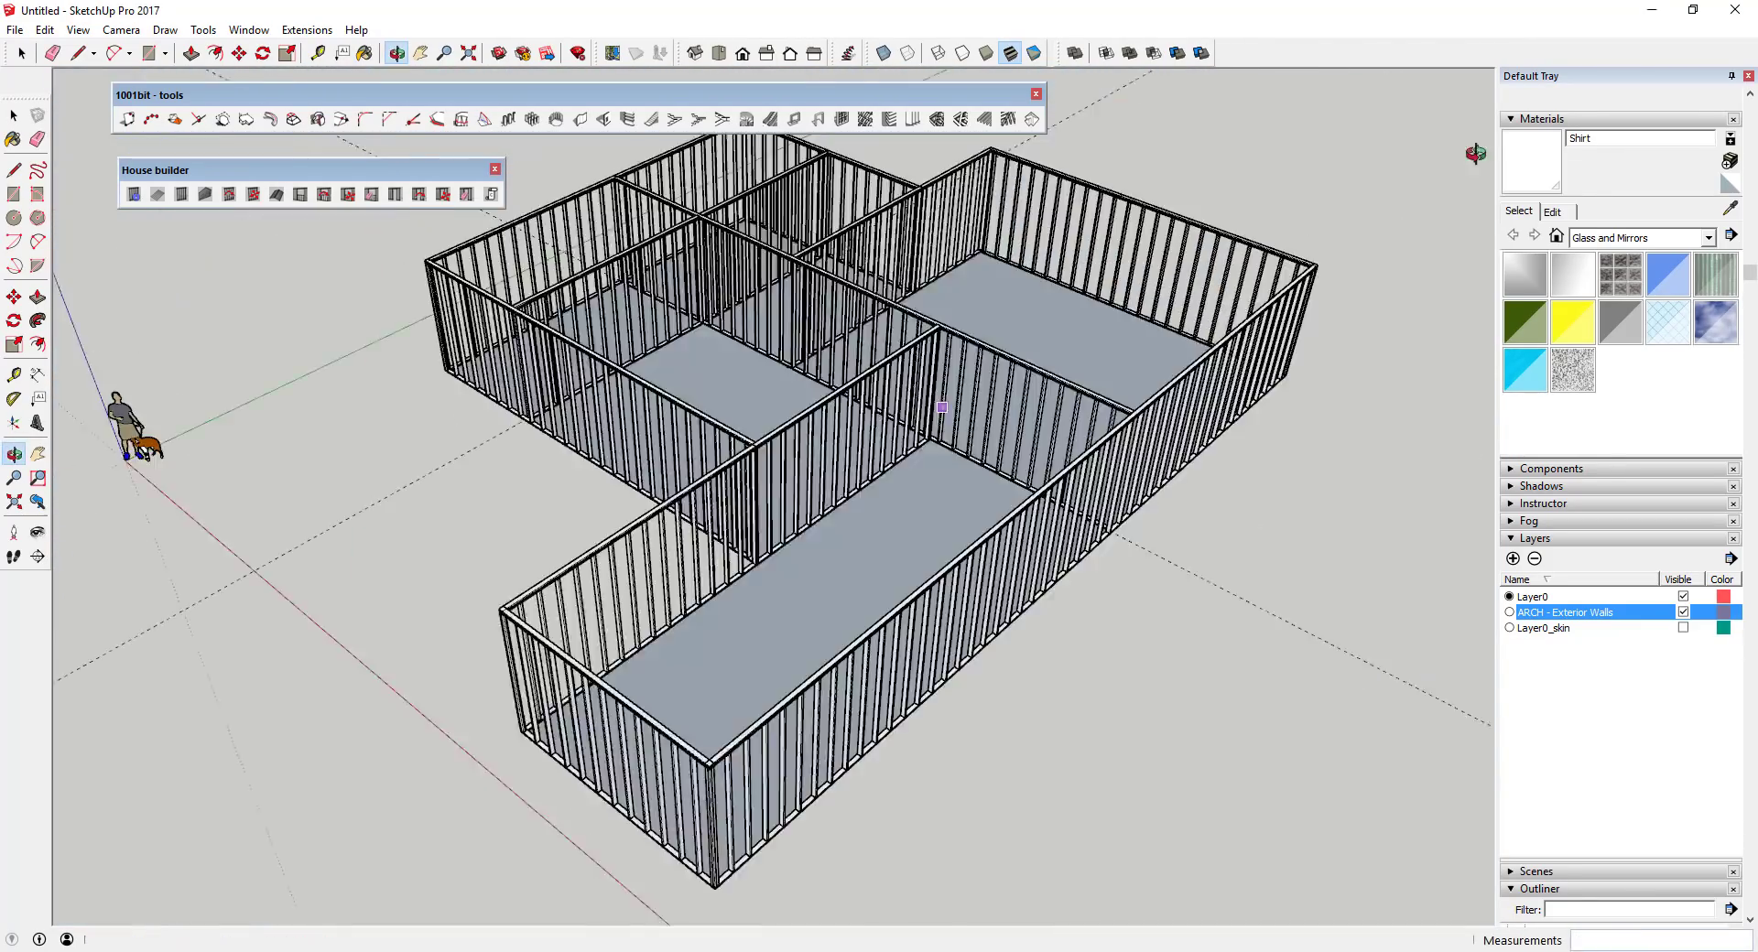
pyautogui.scroll(5, 943, 406)
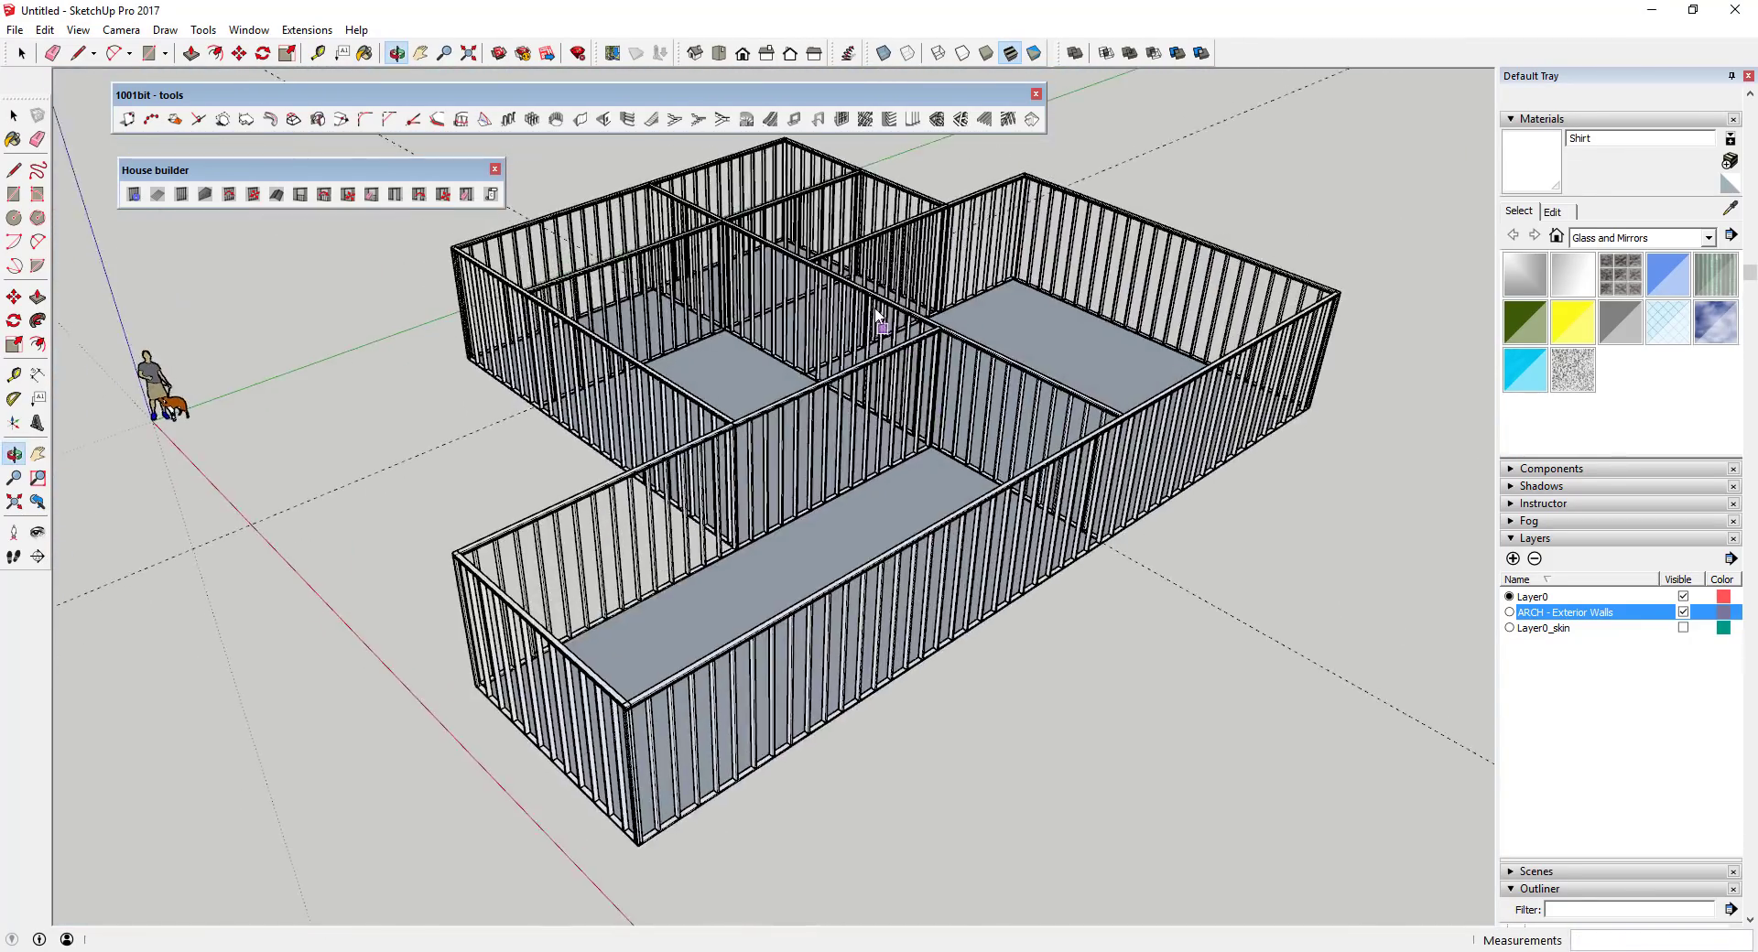
# - Select just the upper-left interior wall and orbit around the house to see it
pyautogui.press('space')
pyautogui.click(738, 509)
pyautogui.keyDown('shift'); pyautogui.click(804, 306); pyautogui.keyUp('shift')
pyautogui.keyDown('shift'); pyautogui.click(829, 242); pyautogui.keyUp('shift')
pyautogui.keyDown('shift'); pyautogui.click(751, 168); pyautogui.keyUp('shift')
pyautogui.hotkey('ctrl', 'a')
pyautogui.click(555, 254)
pyautogui.click(1254, 734)
pyautogui.click(615, 268)
pyautogui.moveTo(615, 268); pyautogui.dragTo(818, 451, button='middle')
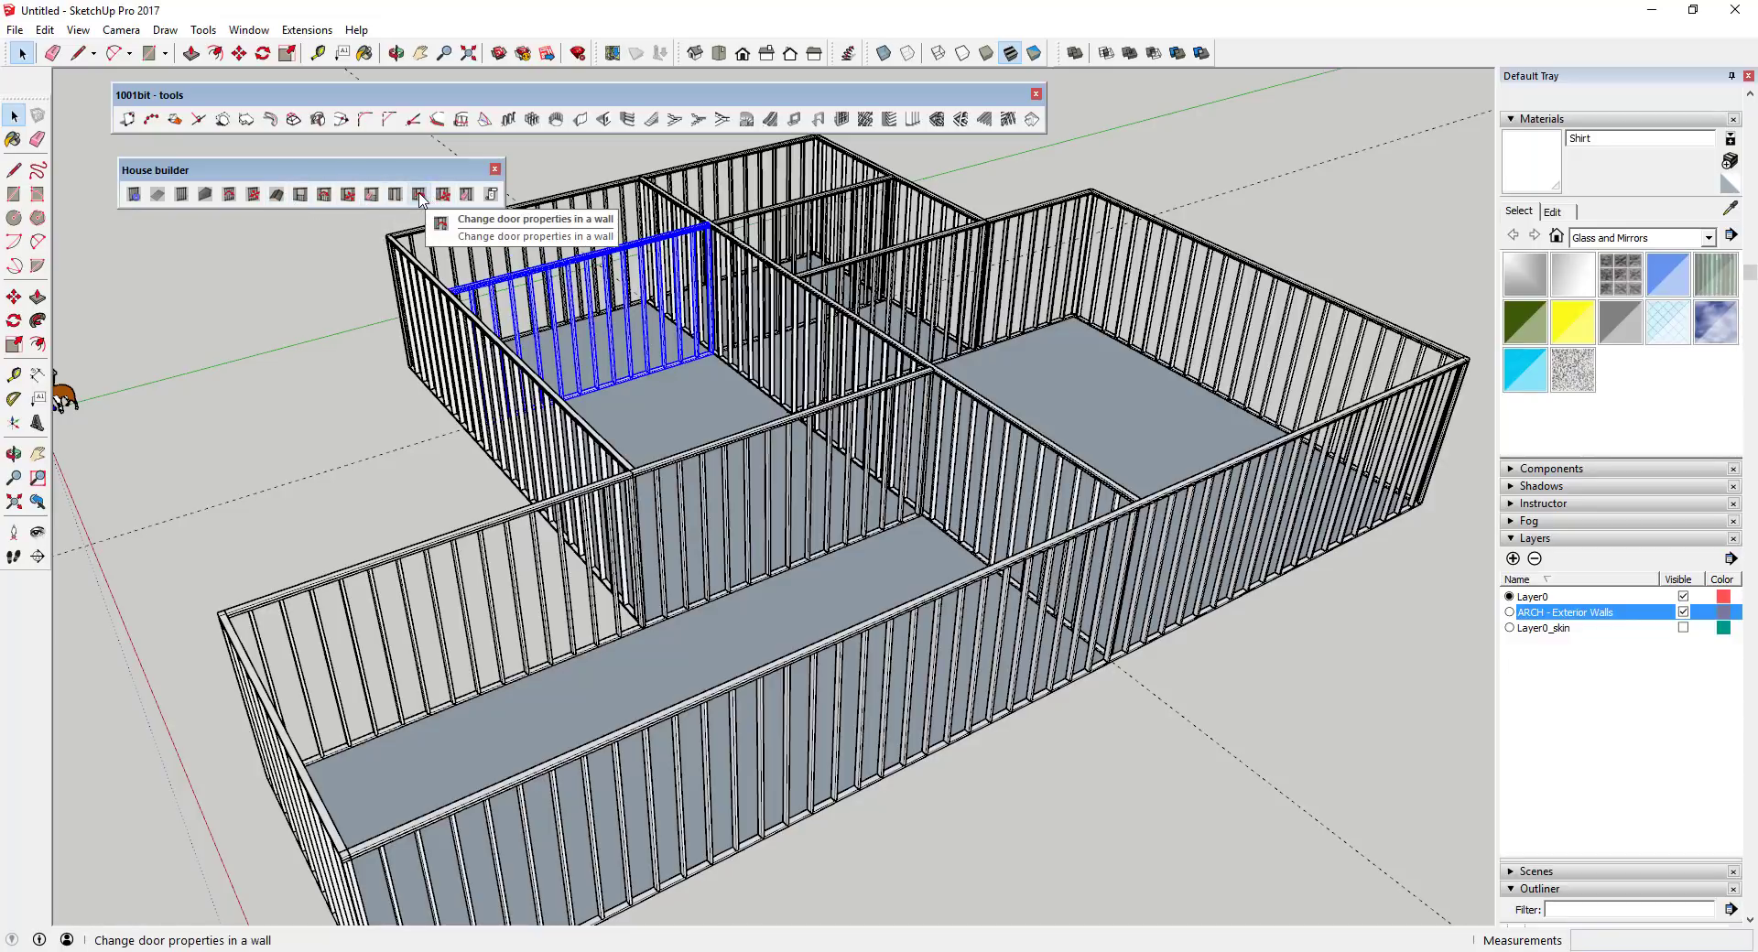
# - Try adding a window with default settings to the selected wall
pyautogui.click(303, 195)
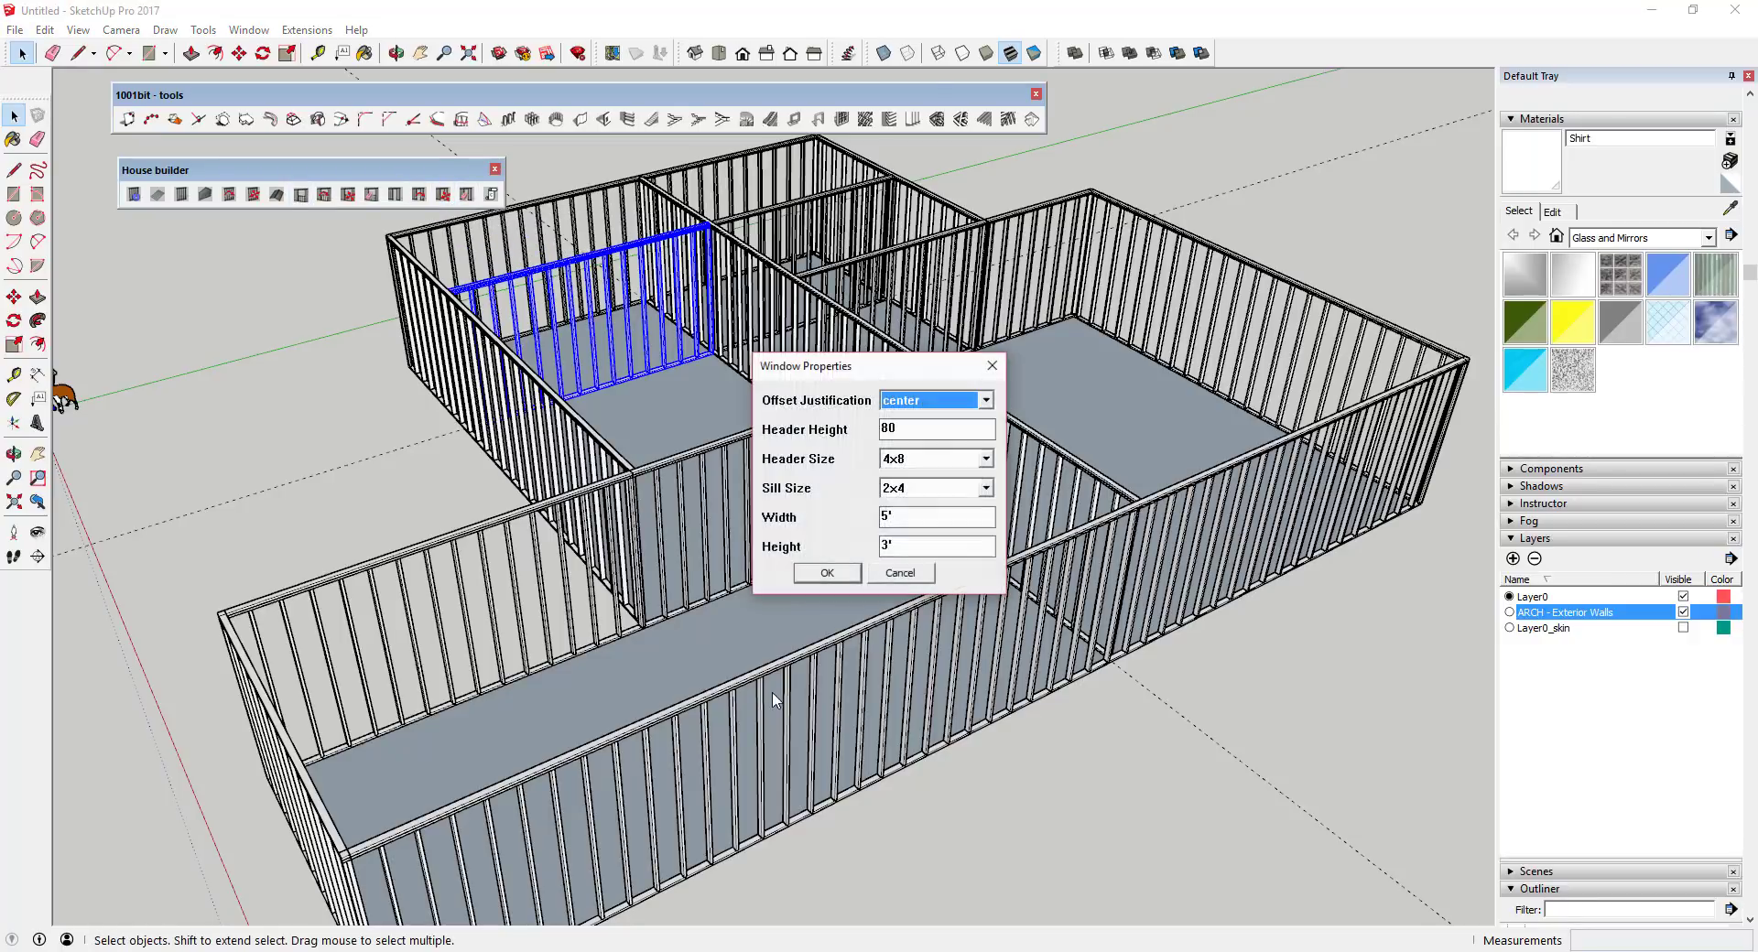
pyautogui.click(827, 573)
pyautogui.moveTo(674, 868); pyautogui.dragTo(636, 714, button='middle')
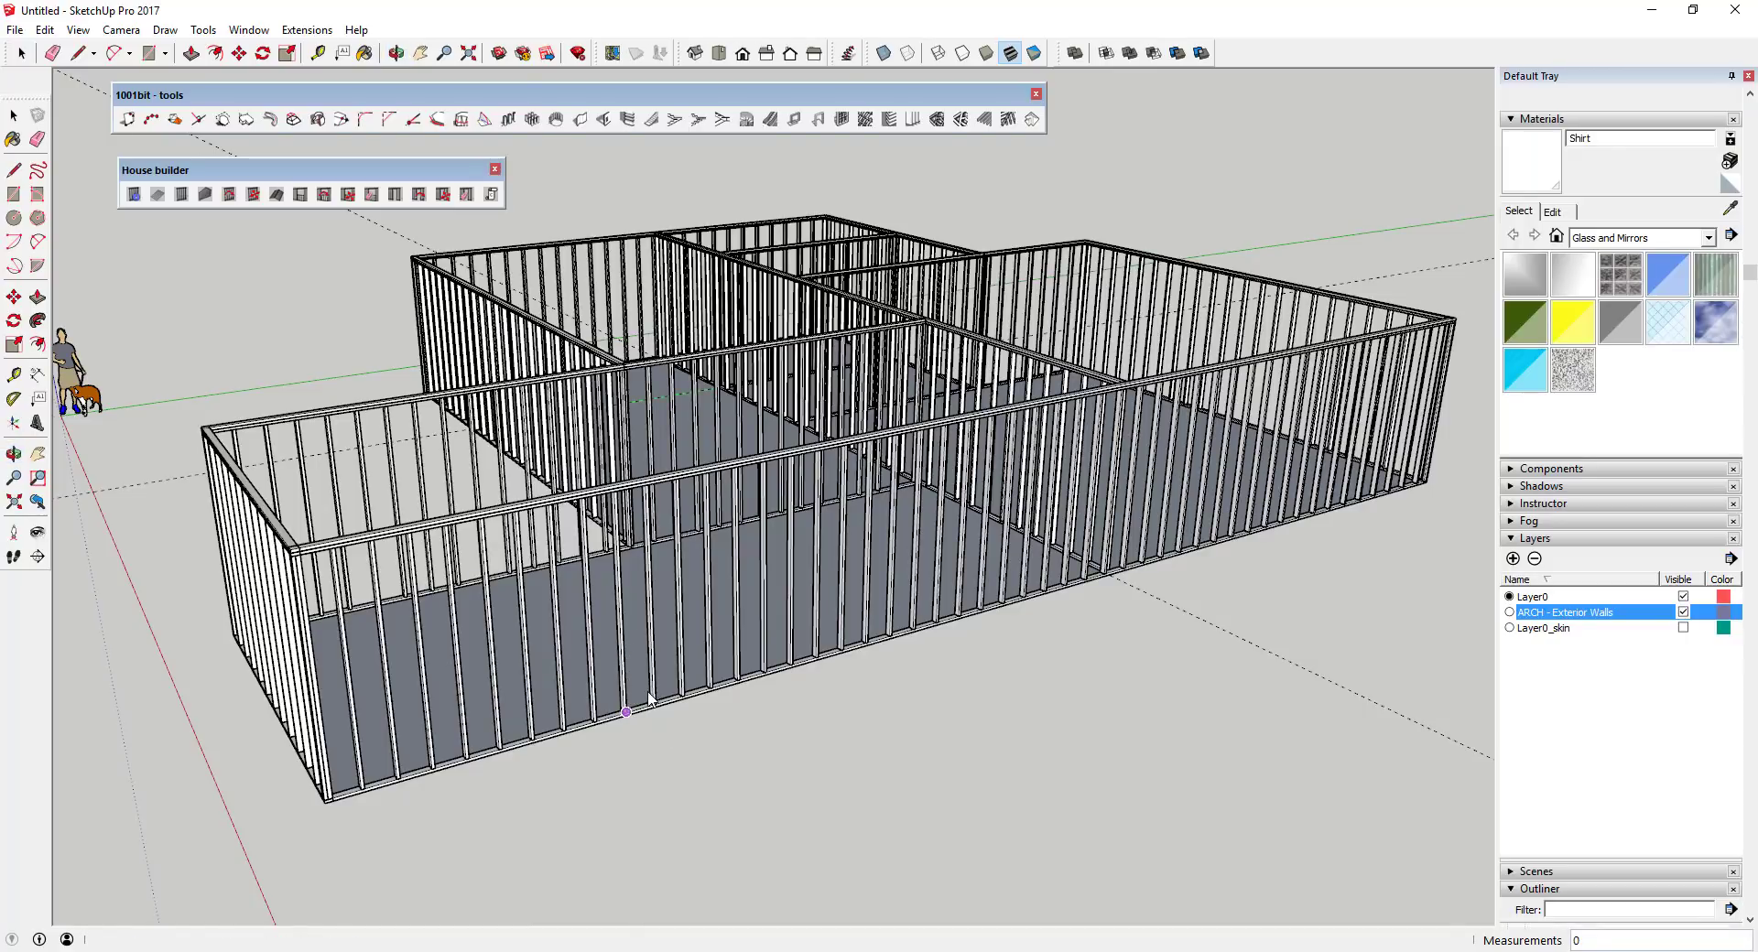
pyautogui.moveTo(648, 698); pyautogui.dragTo(623, 675, button='middle')
pyautogui.scroll(2, 626, 675)
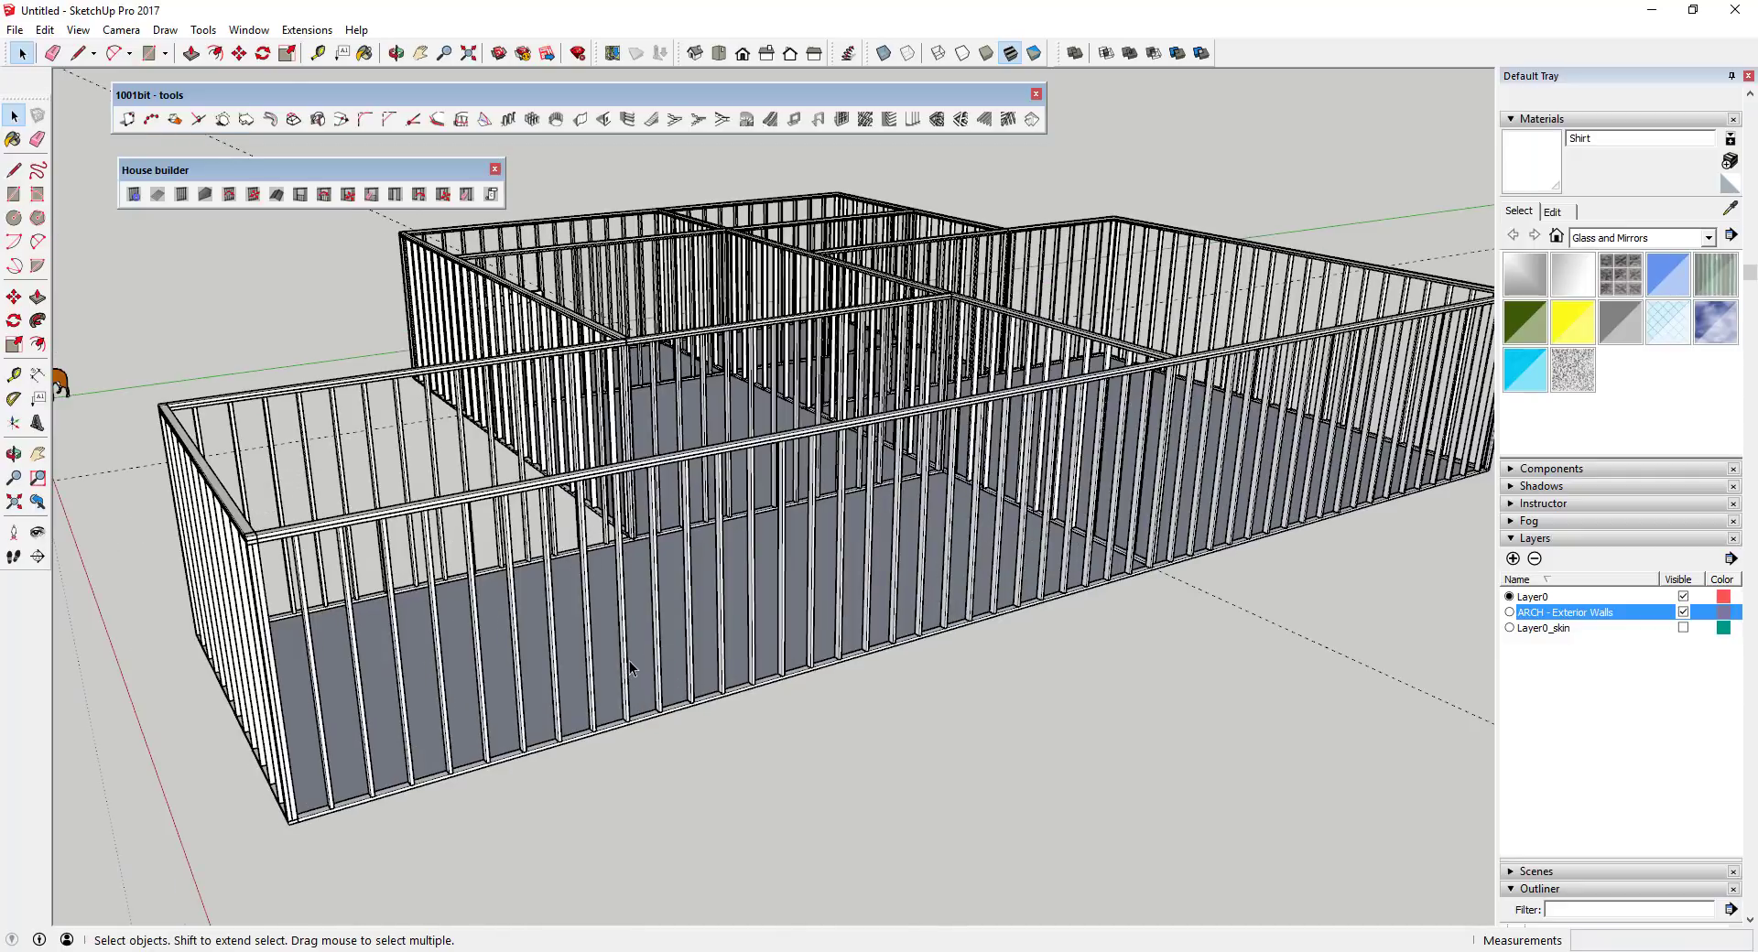
# - Open the house group for editing, select the long front exterior wall, and face it
pyautogui.click(628, 654)
pyautogui.doubleClick(629, 654)
pyautogui.click(628, 654)
pyautogui.moveTo(663, 650); pyautogui.dragTo(594, 574, button='middle')
pyautogui.scroll(-4, 593, 575)
pyautogui.scroll(3, 719, 550)
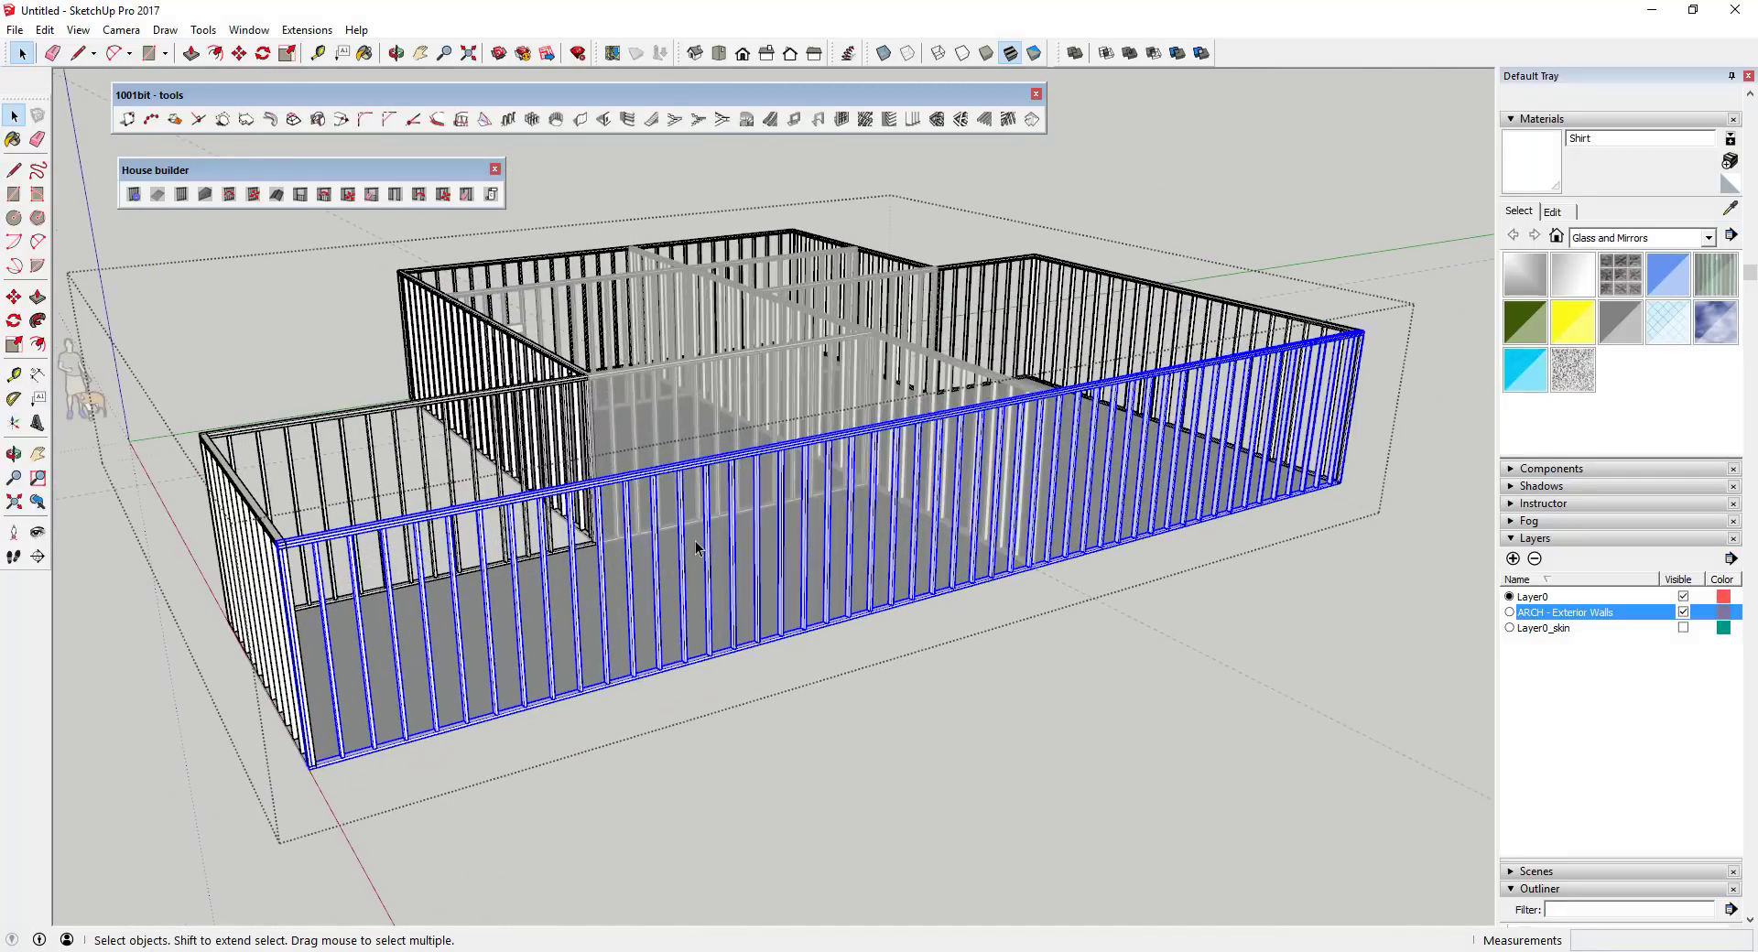
pyautogui.scroll(3, 600, 589)
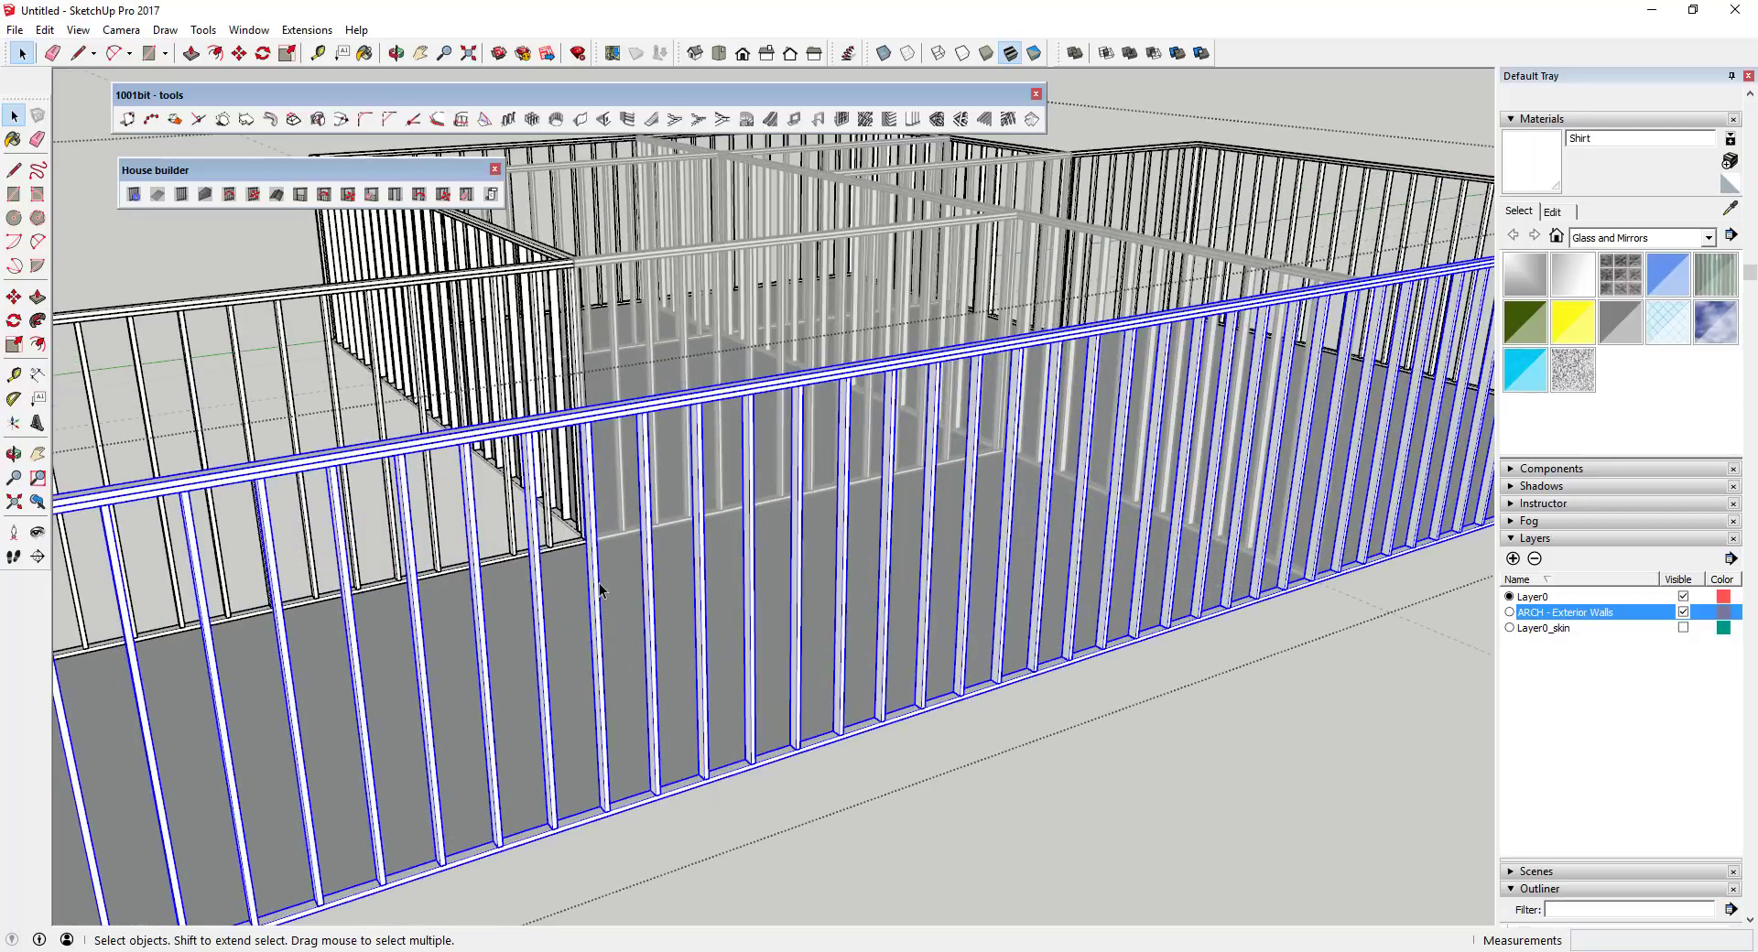
pyautogui.scroll(-4, 598, 588)
pyautogui.scroll(4, 564, 594)
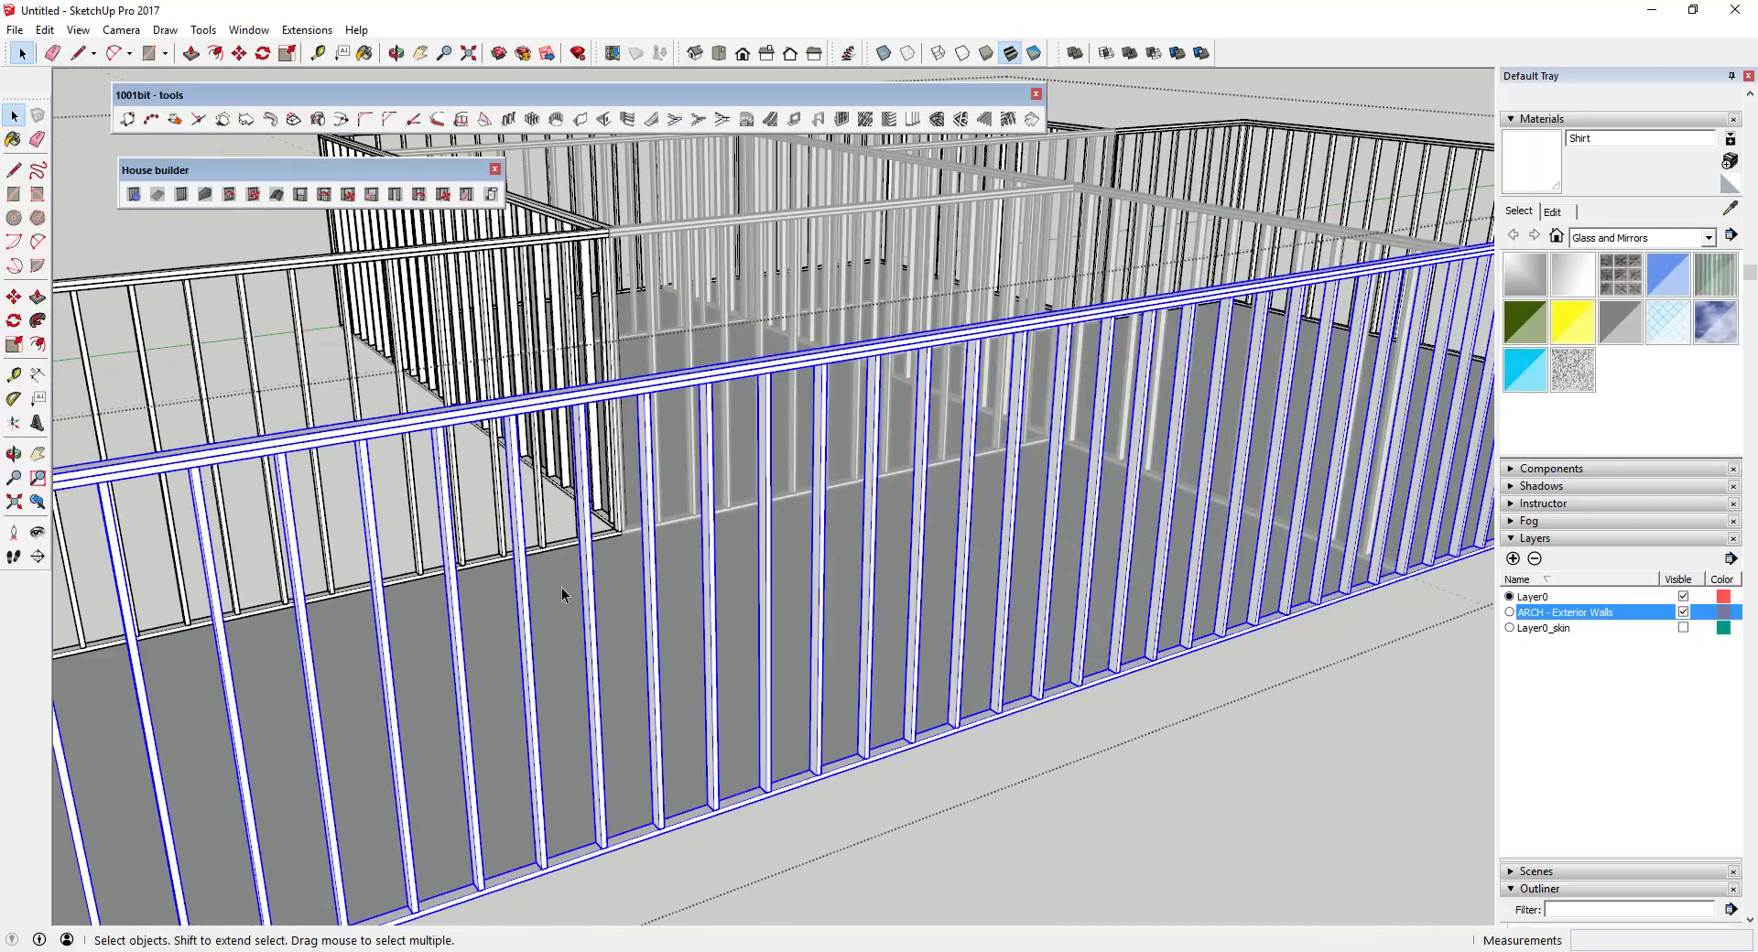
pyautogui.scroll(-3, 606, 579)
pyautogui.scroll(3, 609, 586)
pyautogui.scroll(-4, 641, 623)
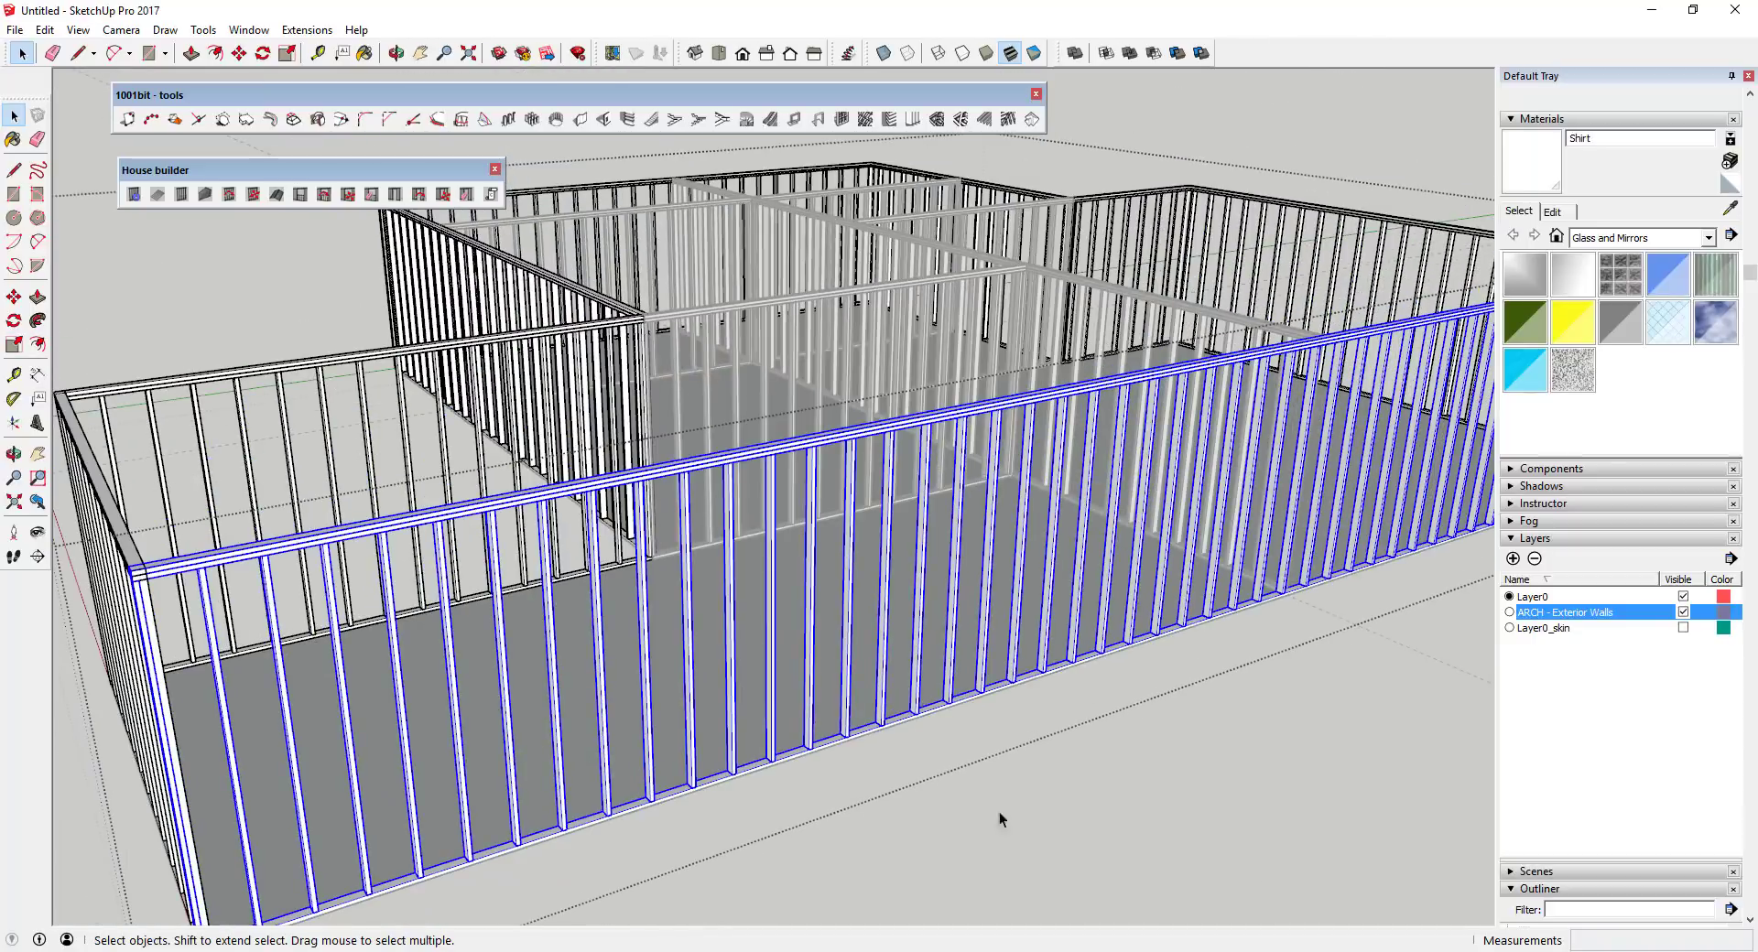
pyautogui.click(1064, 804)
pyautogui.scroll(-2, 694, 654)
pyautogui.click(691, 649)
pyautogui.moveTo(691, 648); pyautogui.dragTo(732, 513, button='middle')
# - Add a default 5' by 3' window with a 4x8 header to the front wall
pyautogui.click(300, 194)
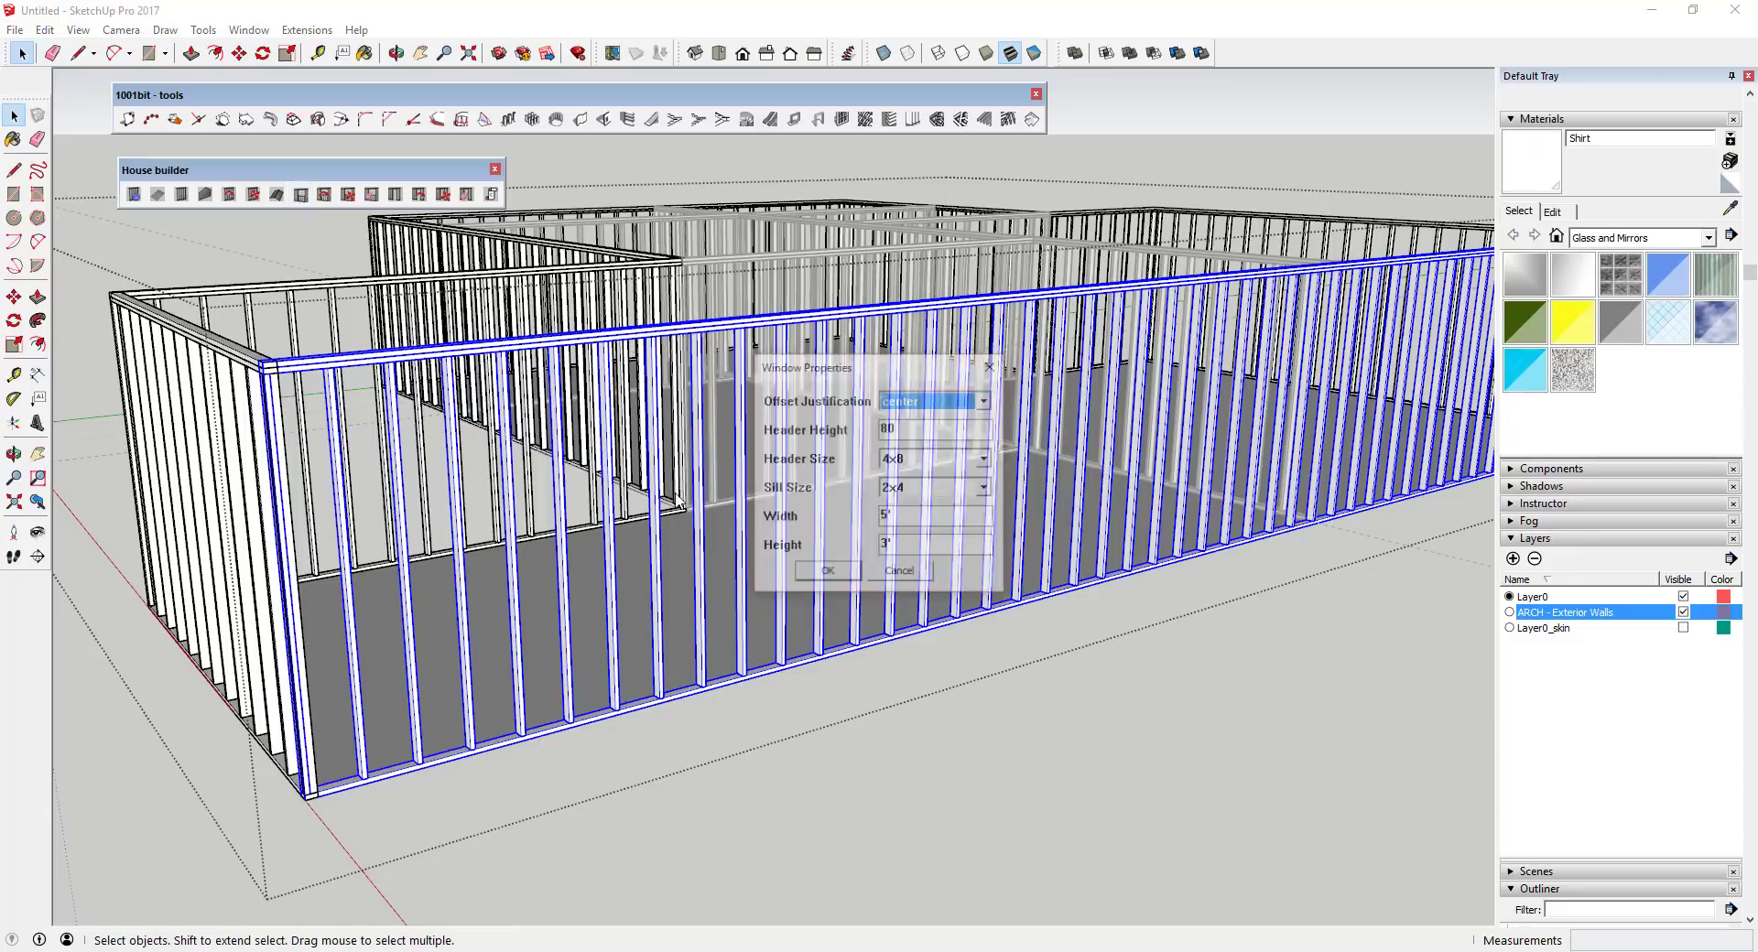
pyautogui.click(826, 574)
pyautogui.moveTo(836, 671); pyautogui.dragTo(827, 781, button='middle')
pyautogui.scroll(-5, 826, 781)
pyautogui.scroll(6, 824, 784)
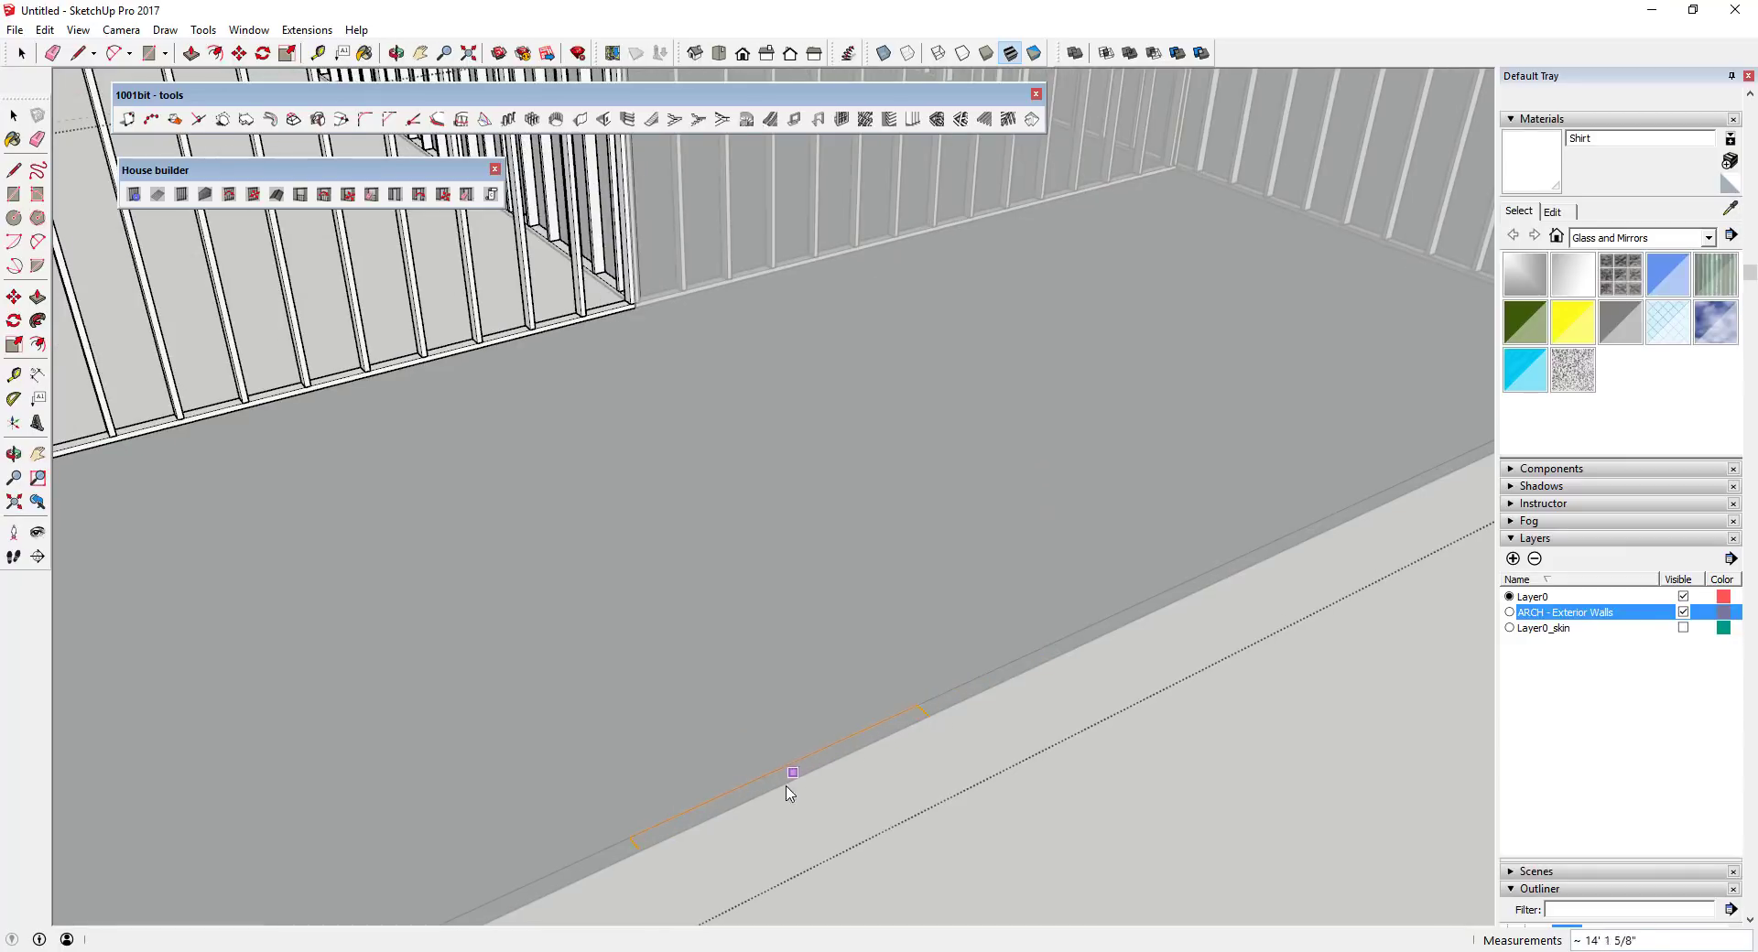
pyautogui.scroll(-2, 777, 787)
pyautogui.scroll(-4, 776, 788)
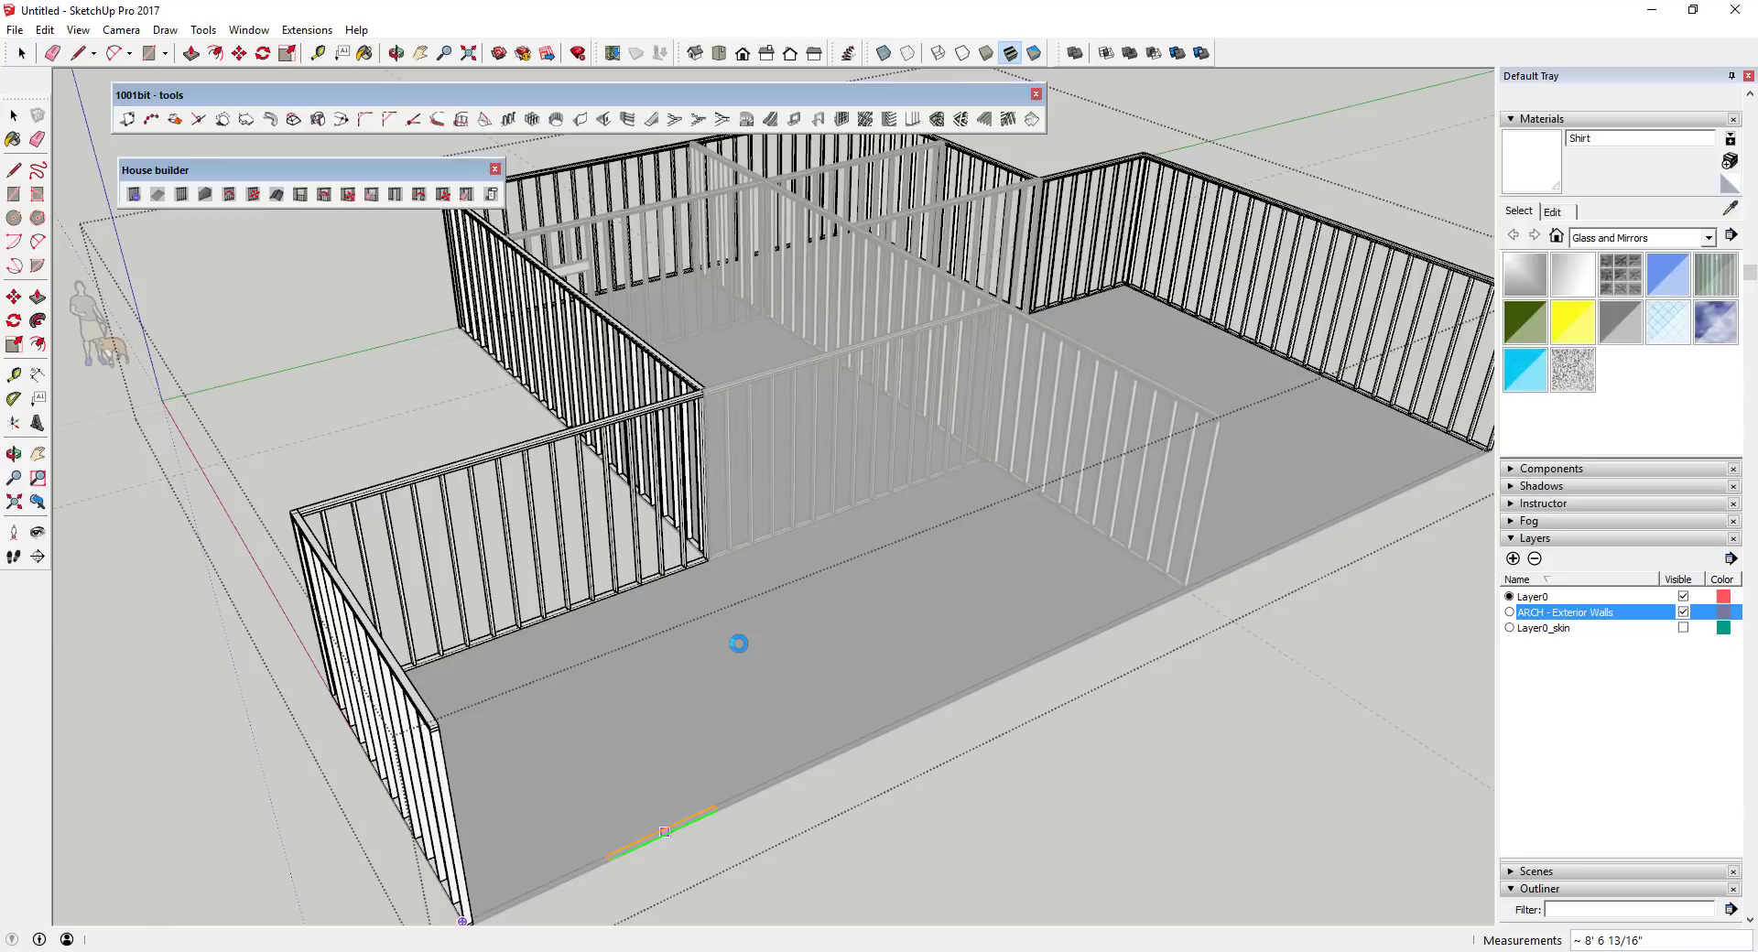
# - Set the default window header size to 2x6 in House builder Global Properties
pyautogui.press('space')
pyautogui.scroll(10, 641, 549)
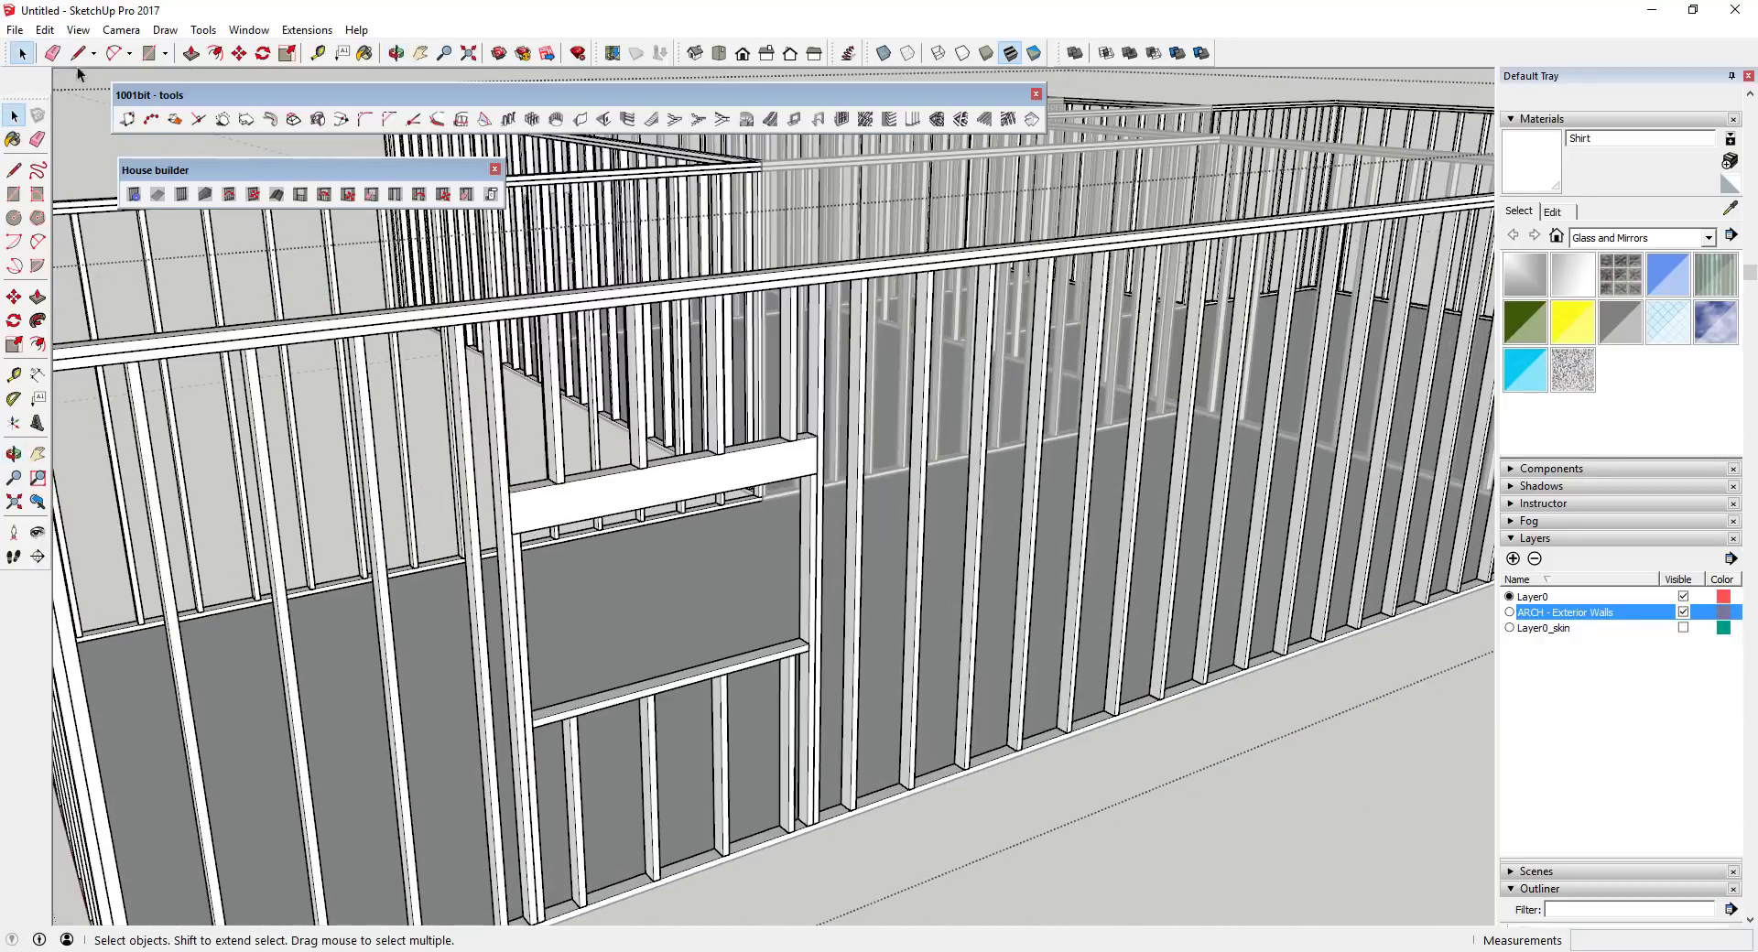
pyautogui.click(134, 194)
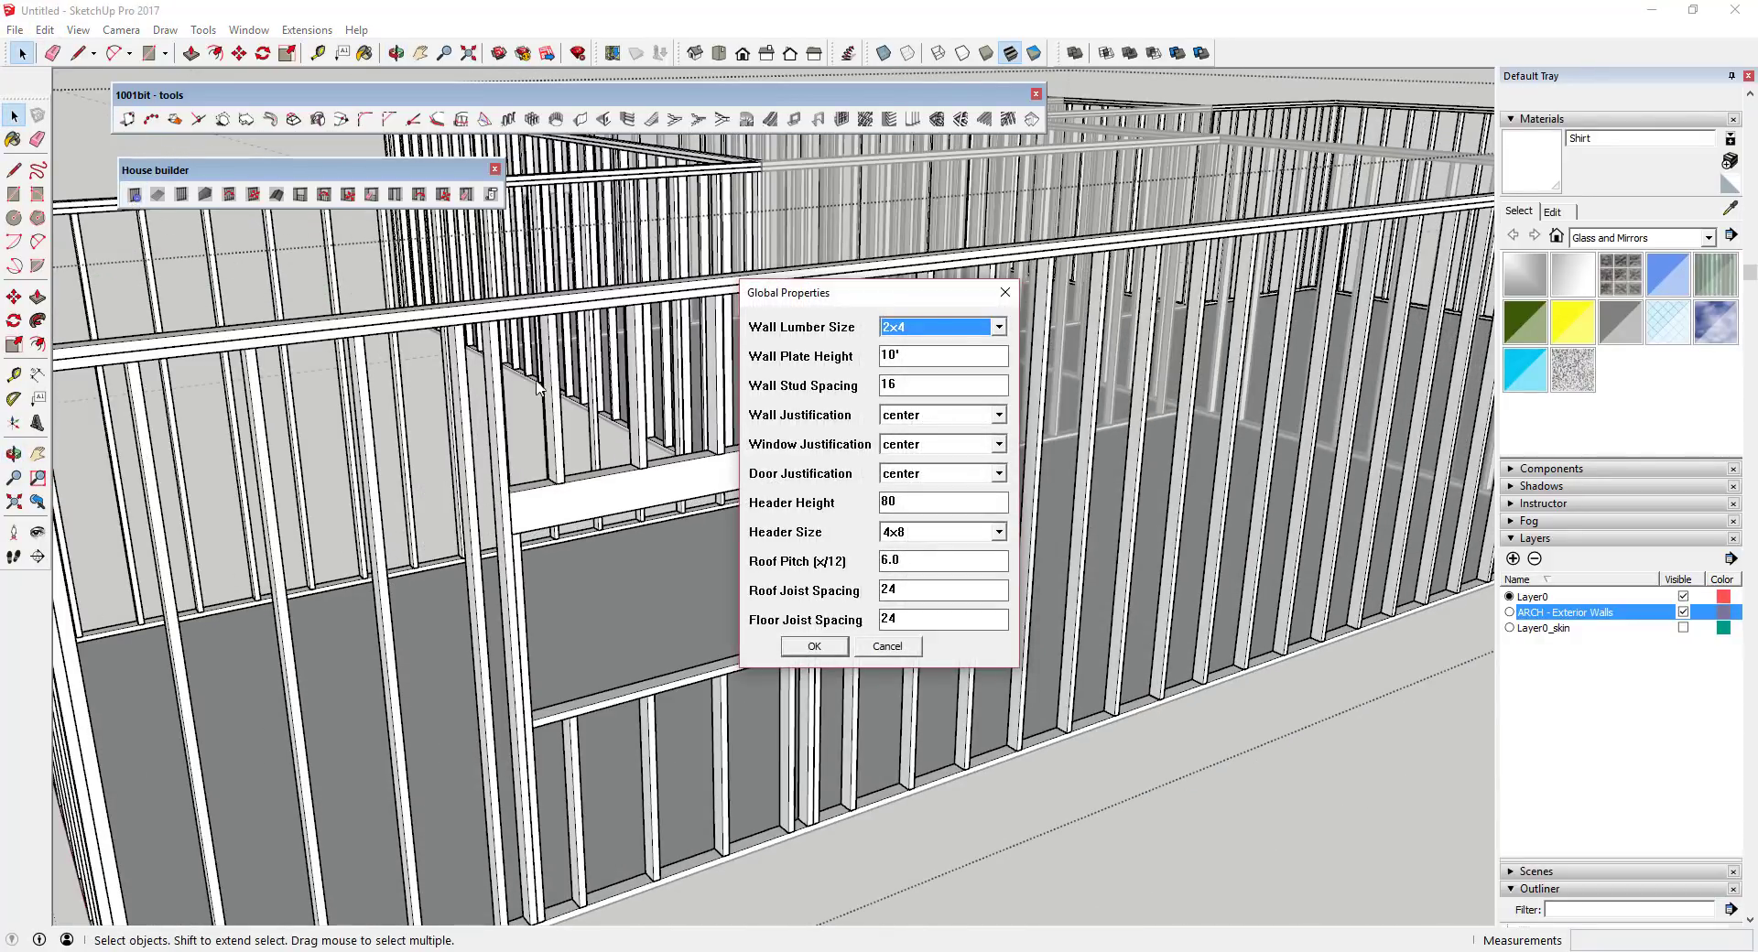
pyautogui.click(1000, 532)
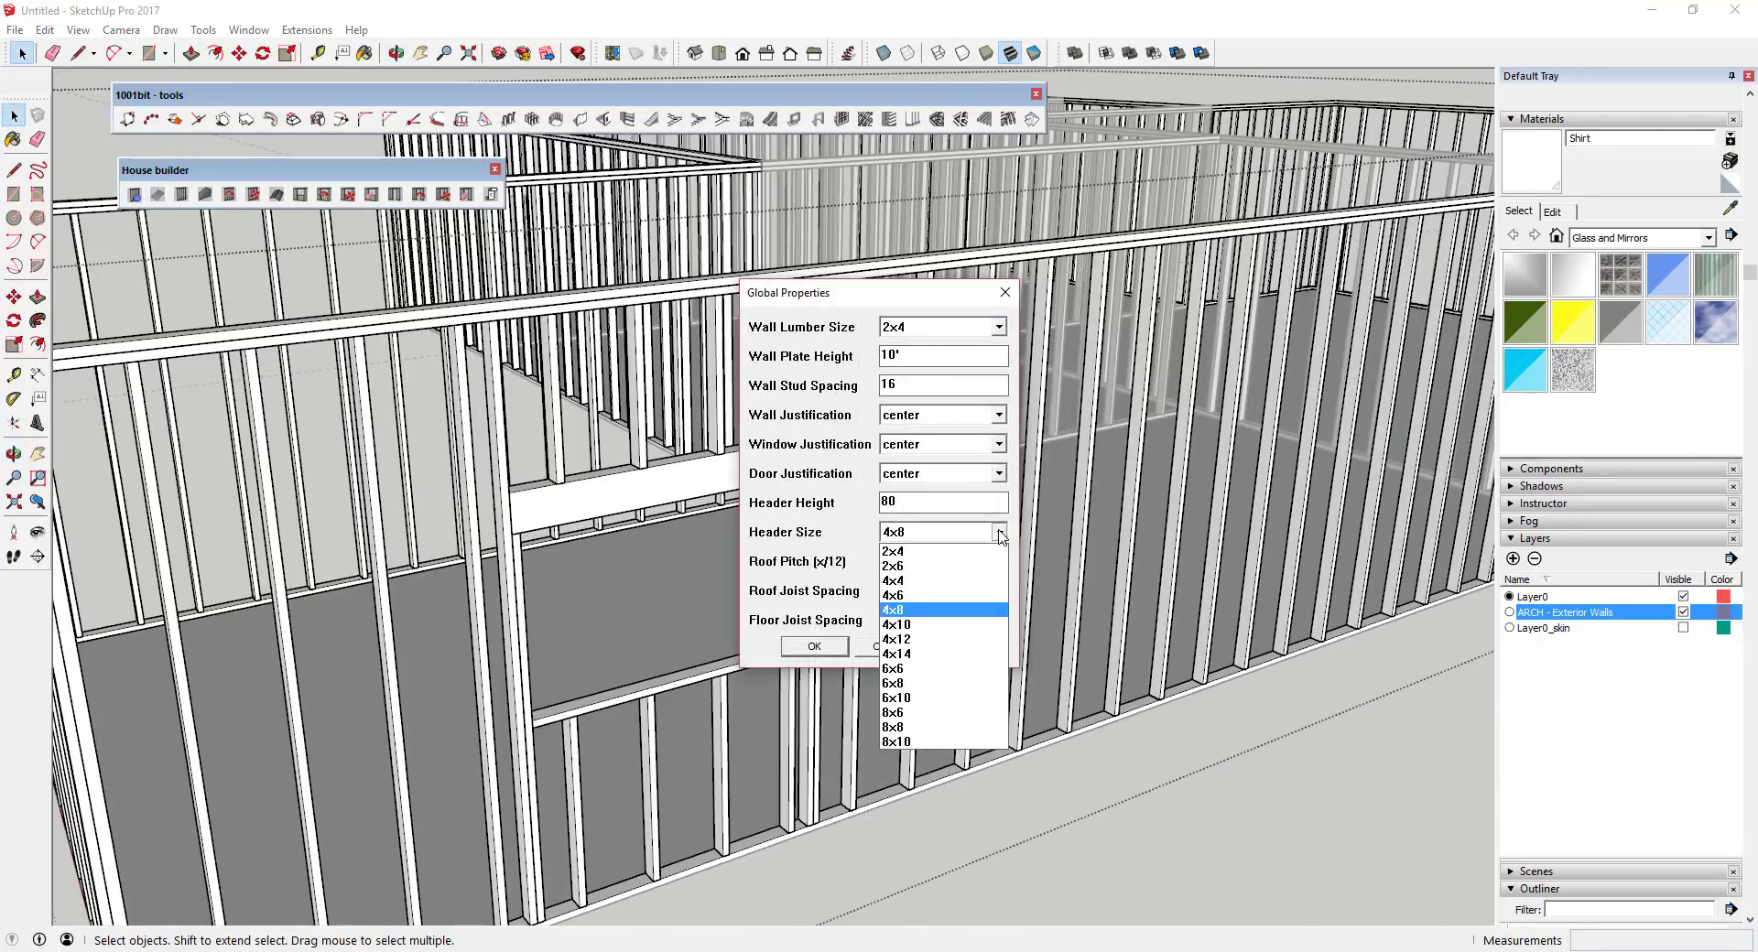
pyautogui.click(932, 567)
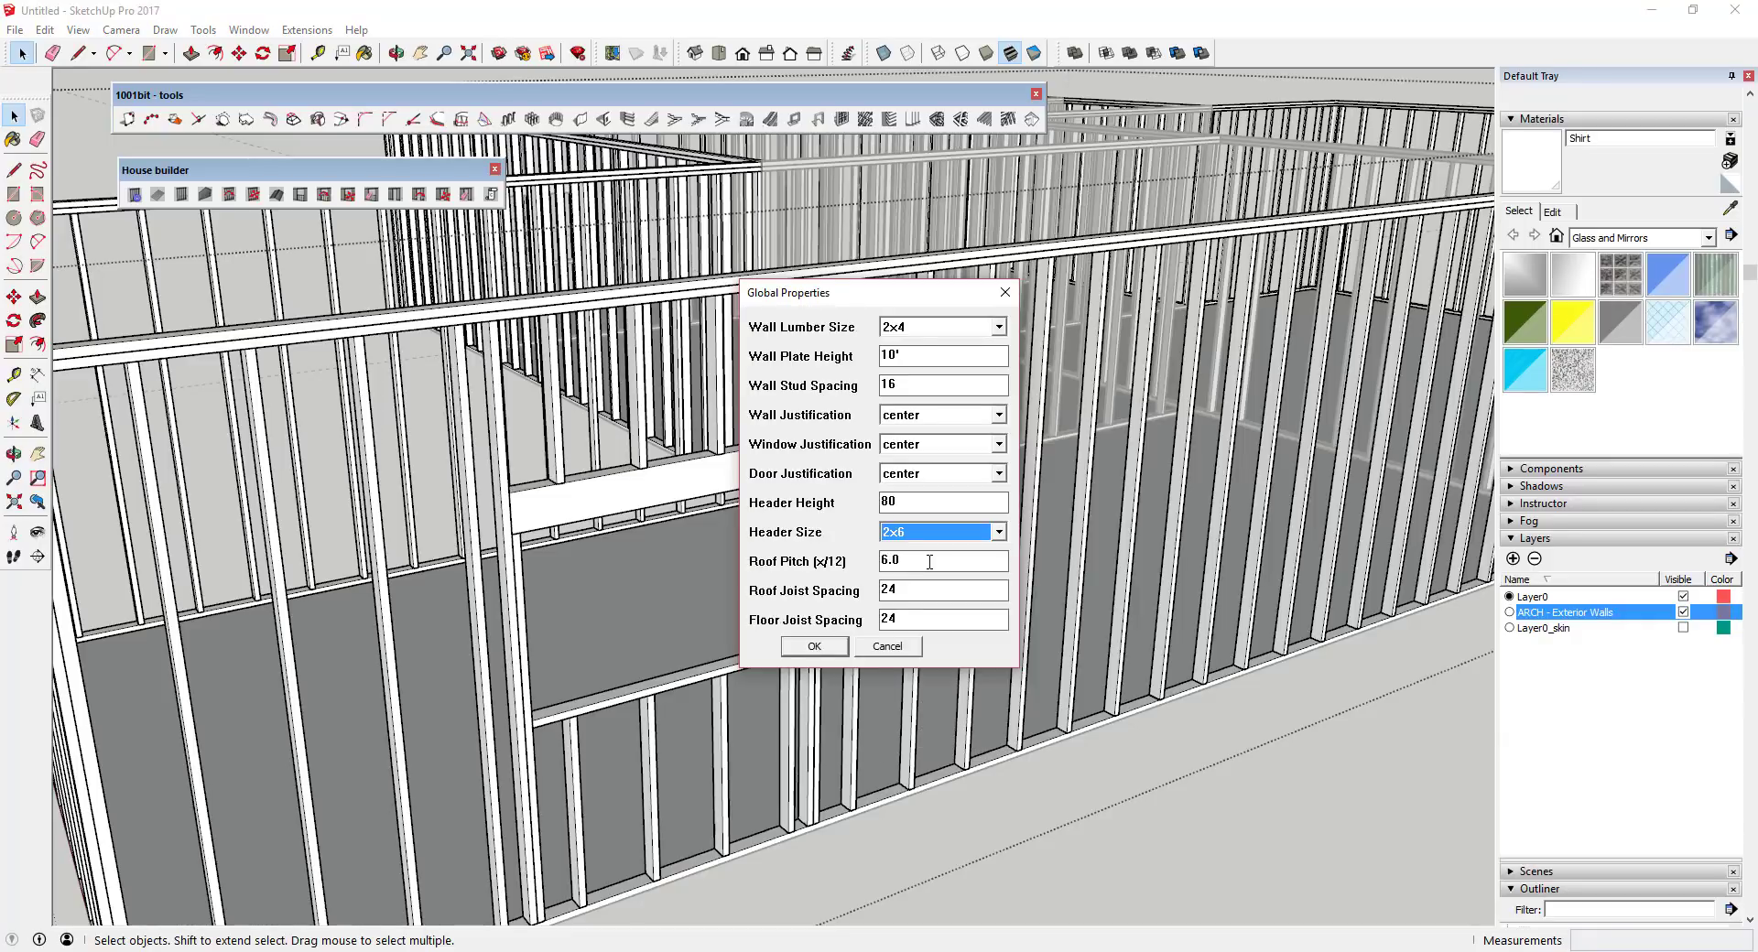
pyautogui.click(813, 647)
pyautogui.scroll(-5, 879, 621)
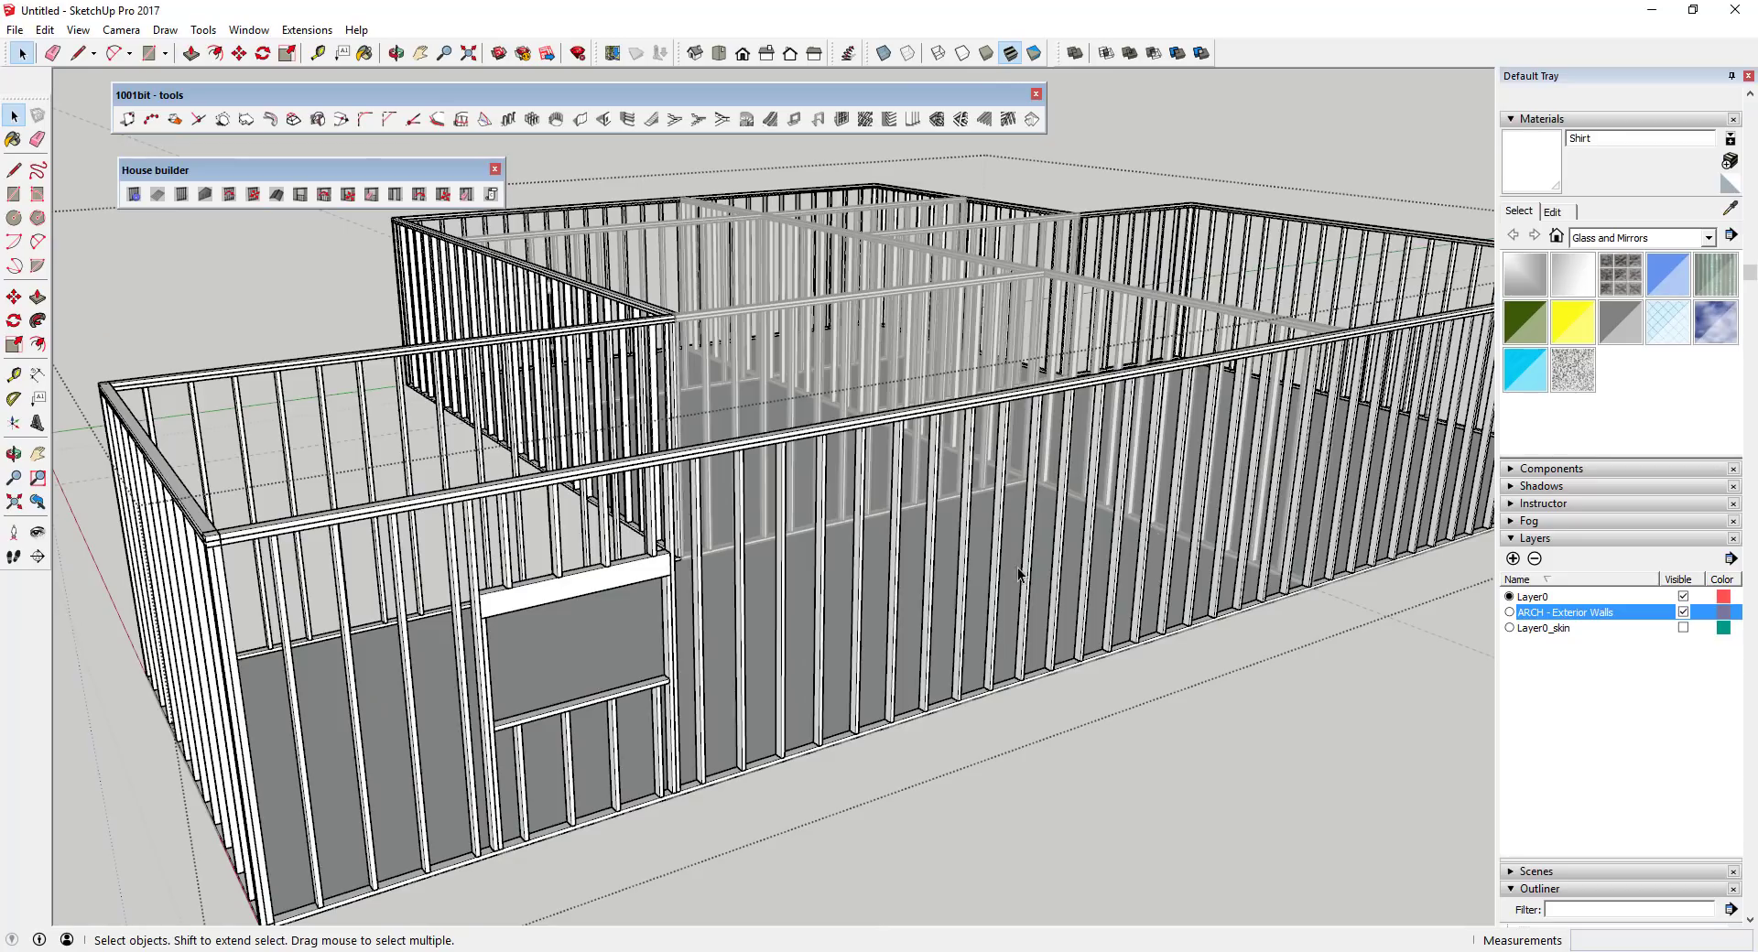
# - Place a second window with the 2x6 header in the long front wall
pyautogui.click(1028, 579)
pyautogui.scroll(1, 271, 246)
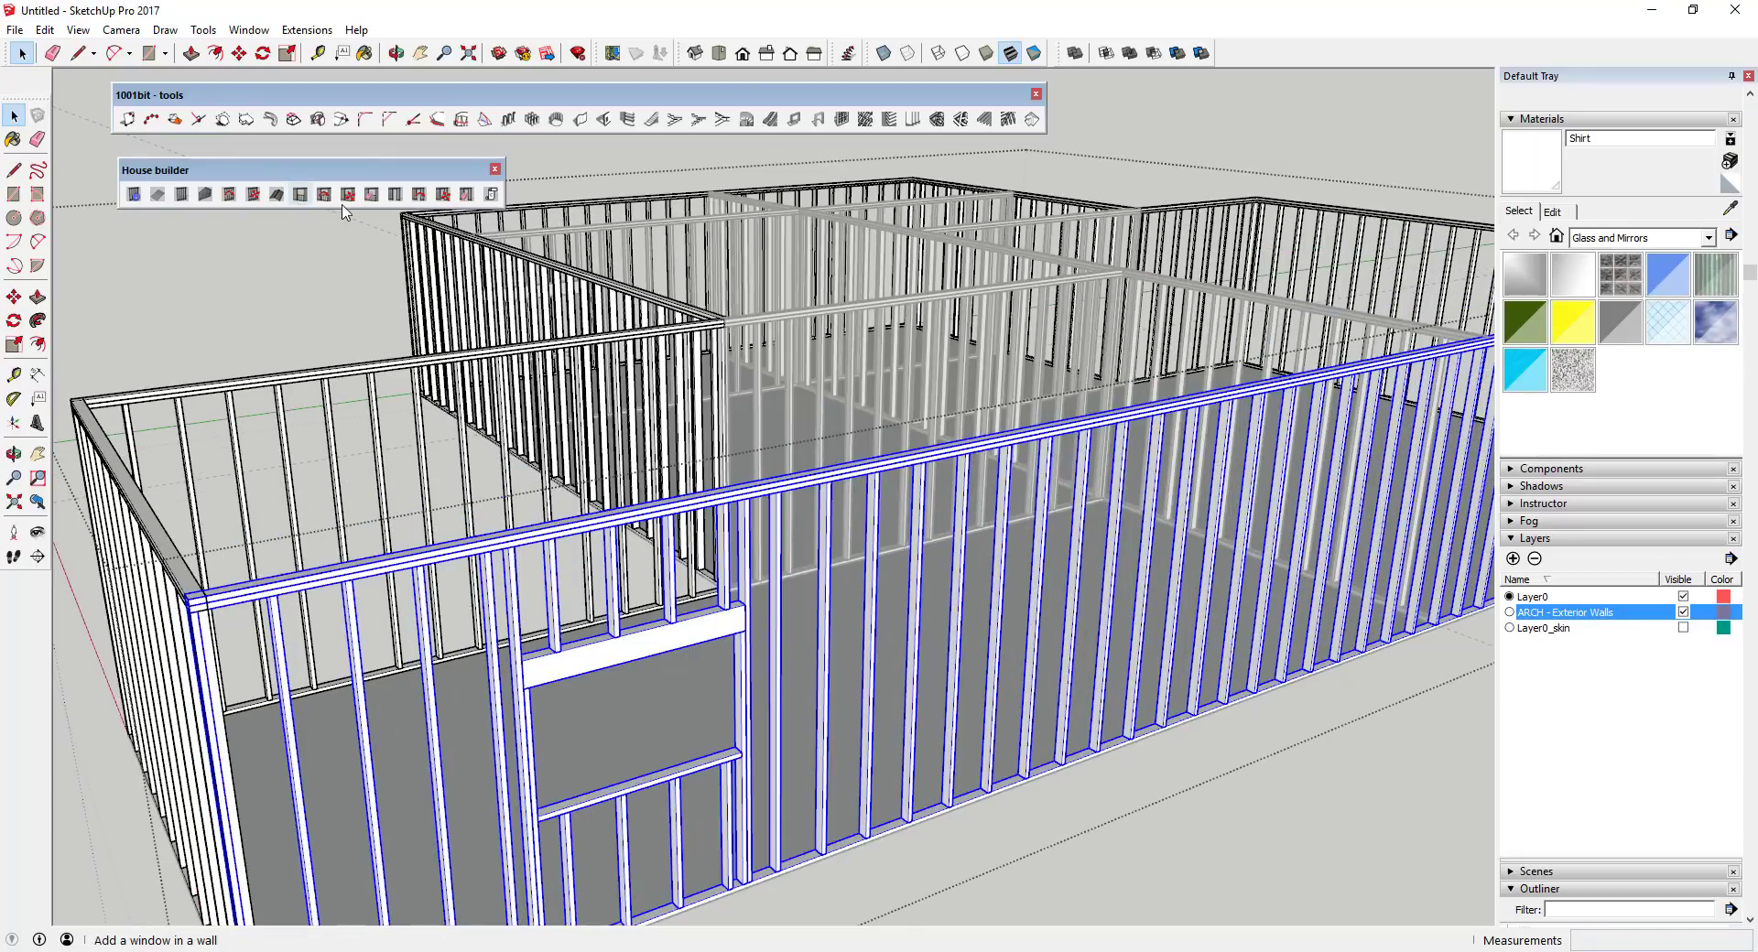
pyautogui.click(301, 196)
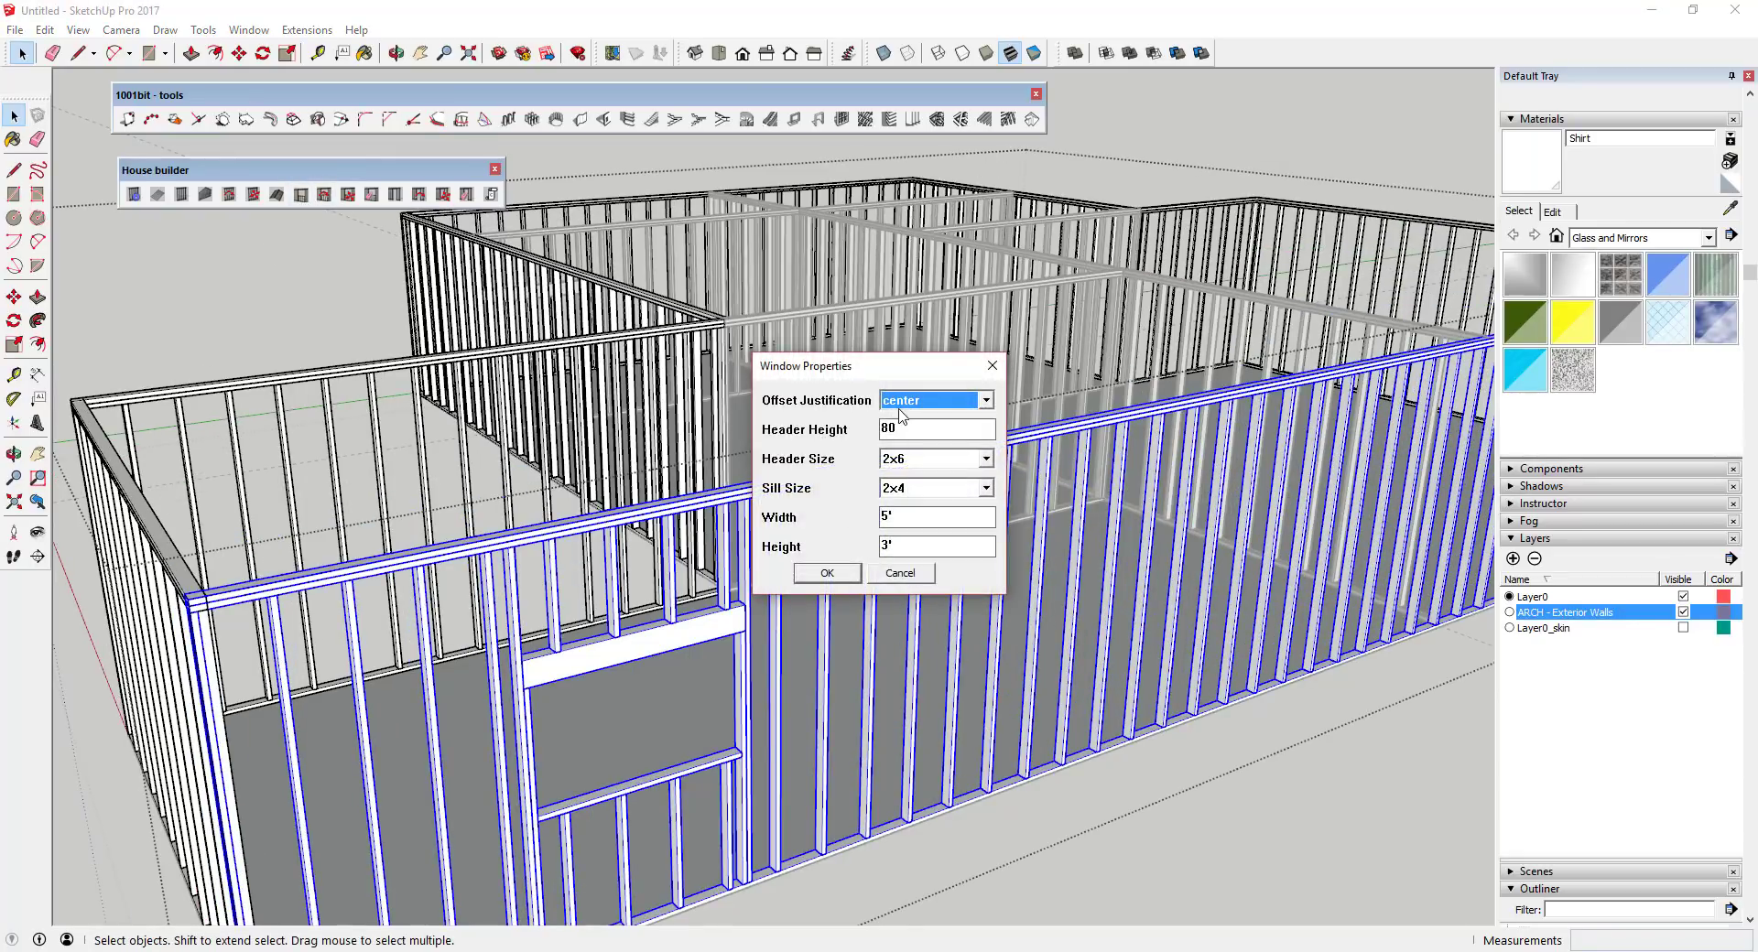
pyautogui.click(827, 573)
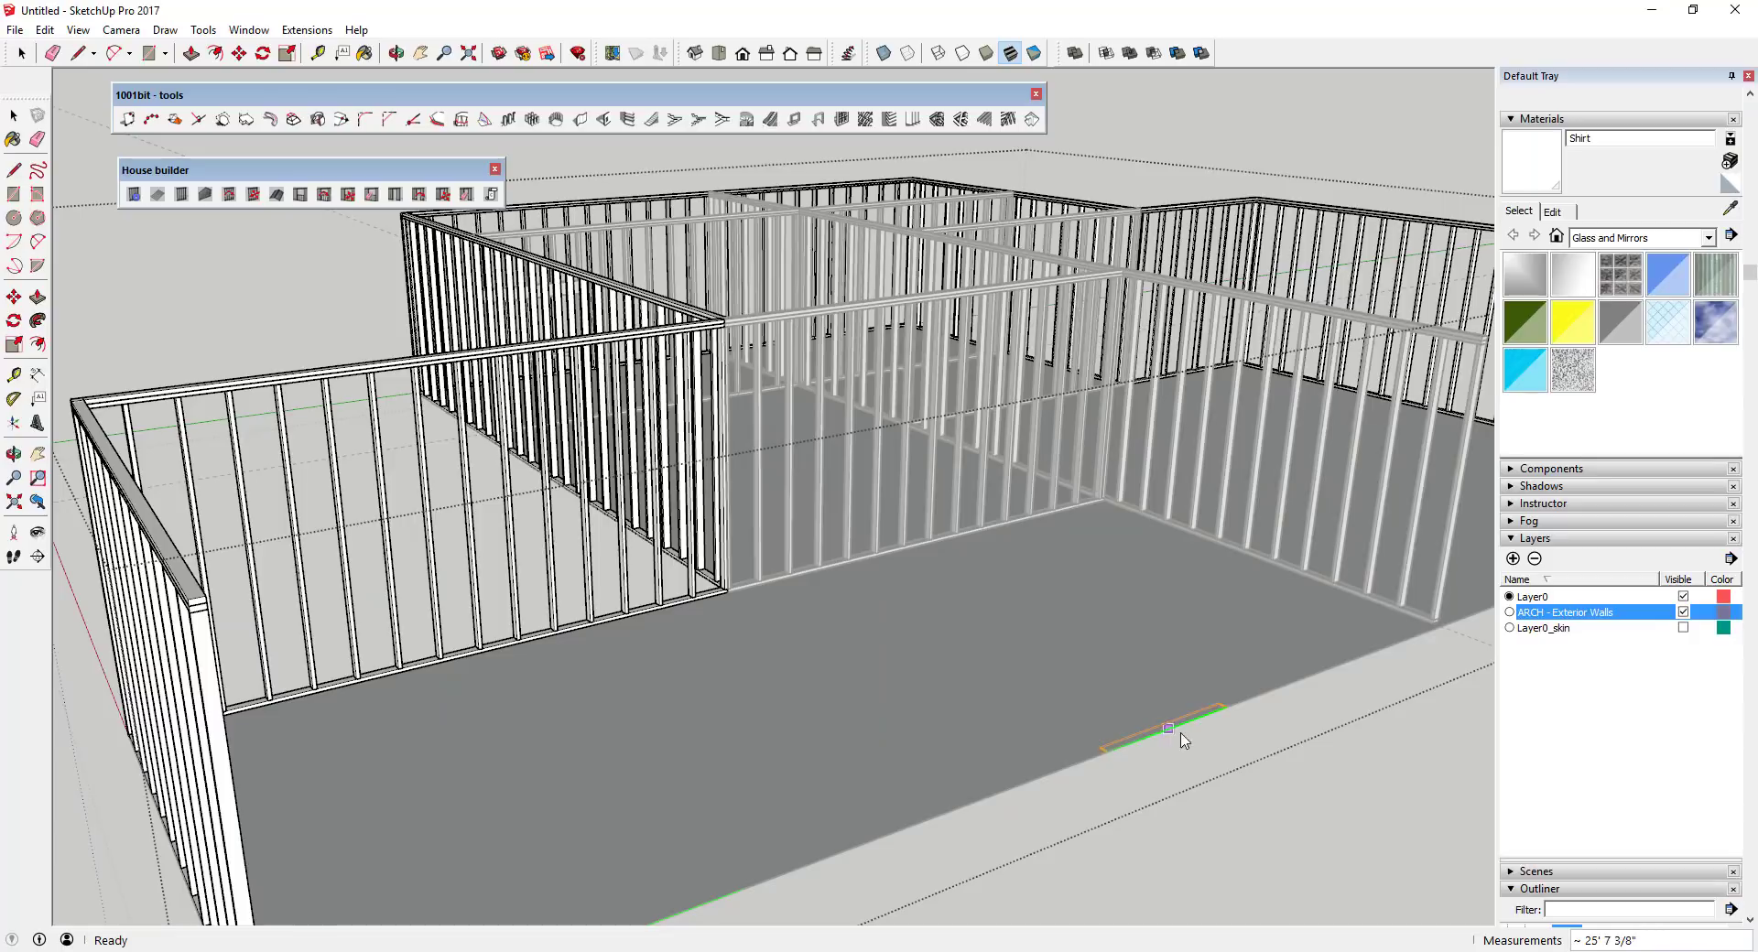
pyautogui.click(1253, 693)
pyautogui.click(1187, 628)
pyautogui.scroll(6, 1361, 480)
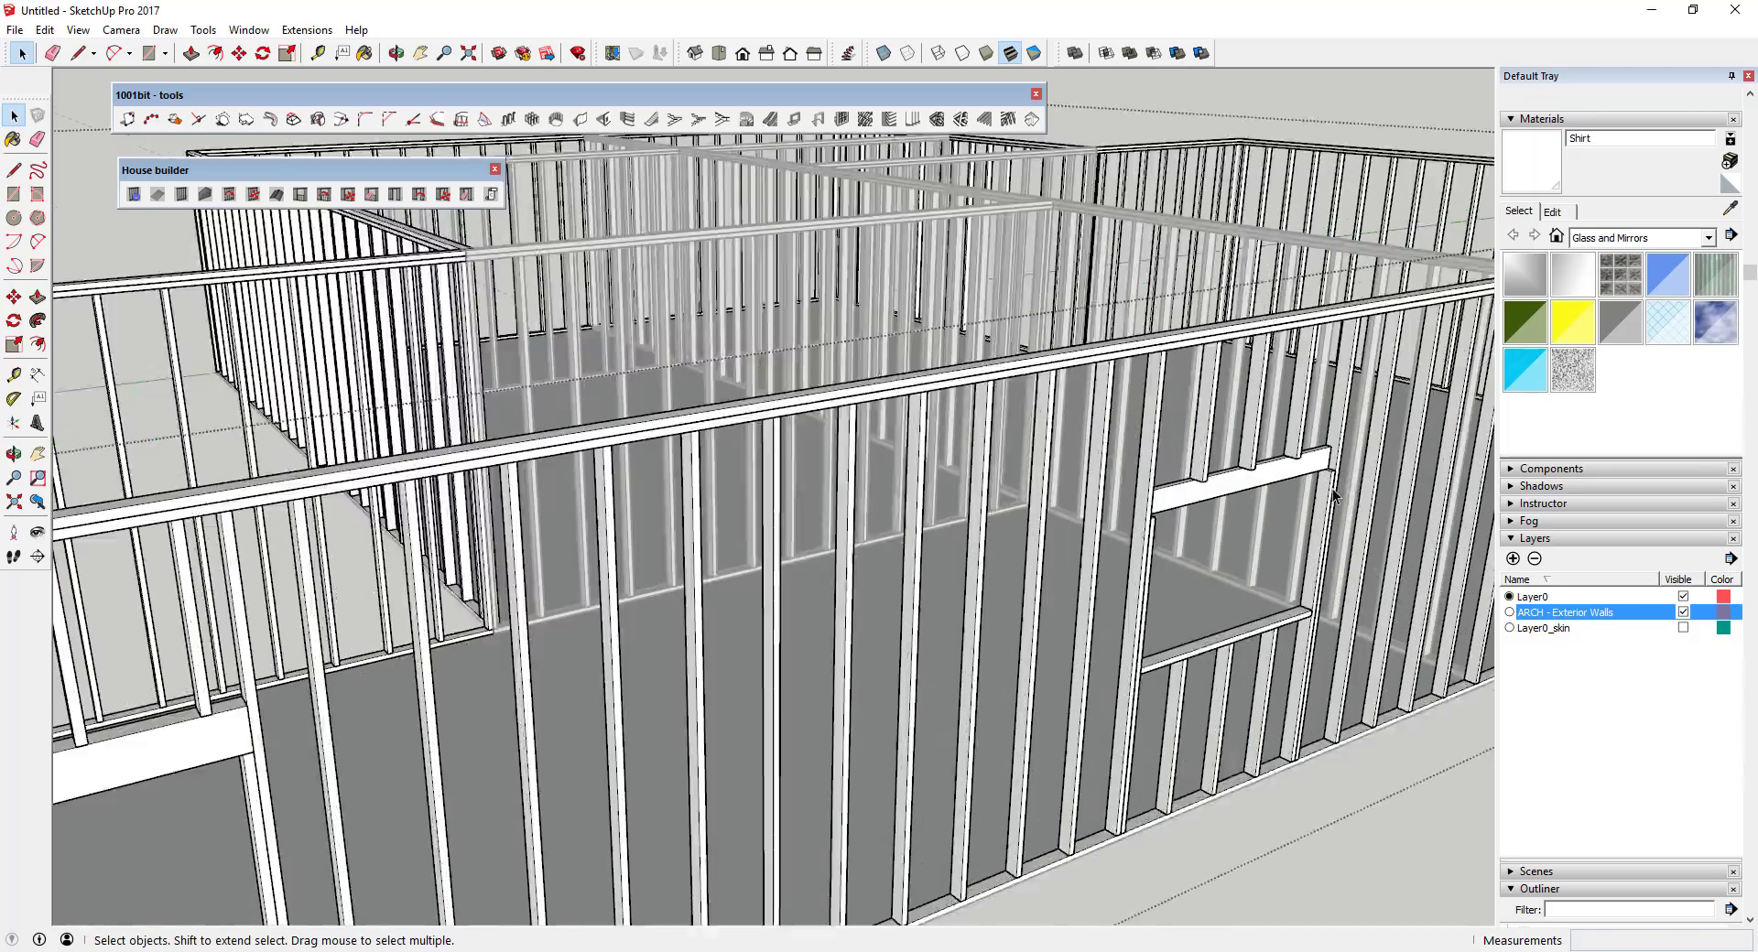
pyautogui.moveTo(1337, 489); pyautogui.dragTo(1138, 491, button='middle')
pyautogui.scroll(-4, 1186, 491)
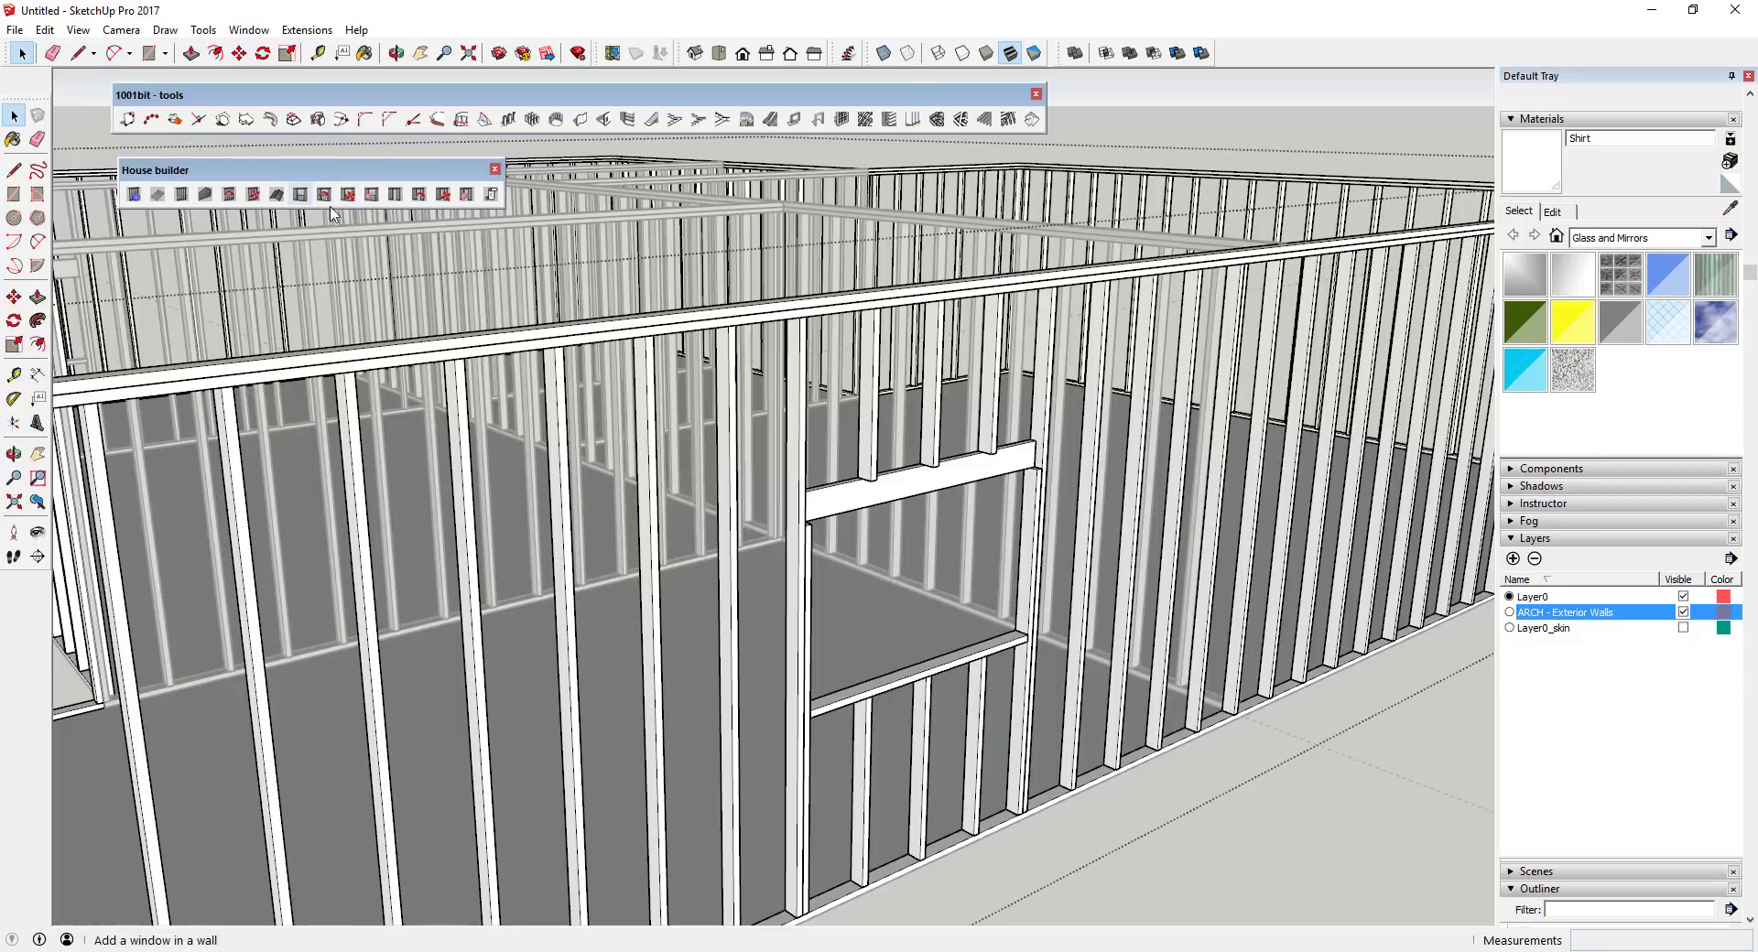
# - Dismiss the no-selection warning and select the long front exterior wall
pyautogui.click(371, 195)
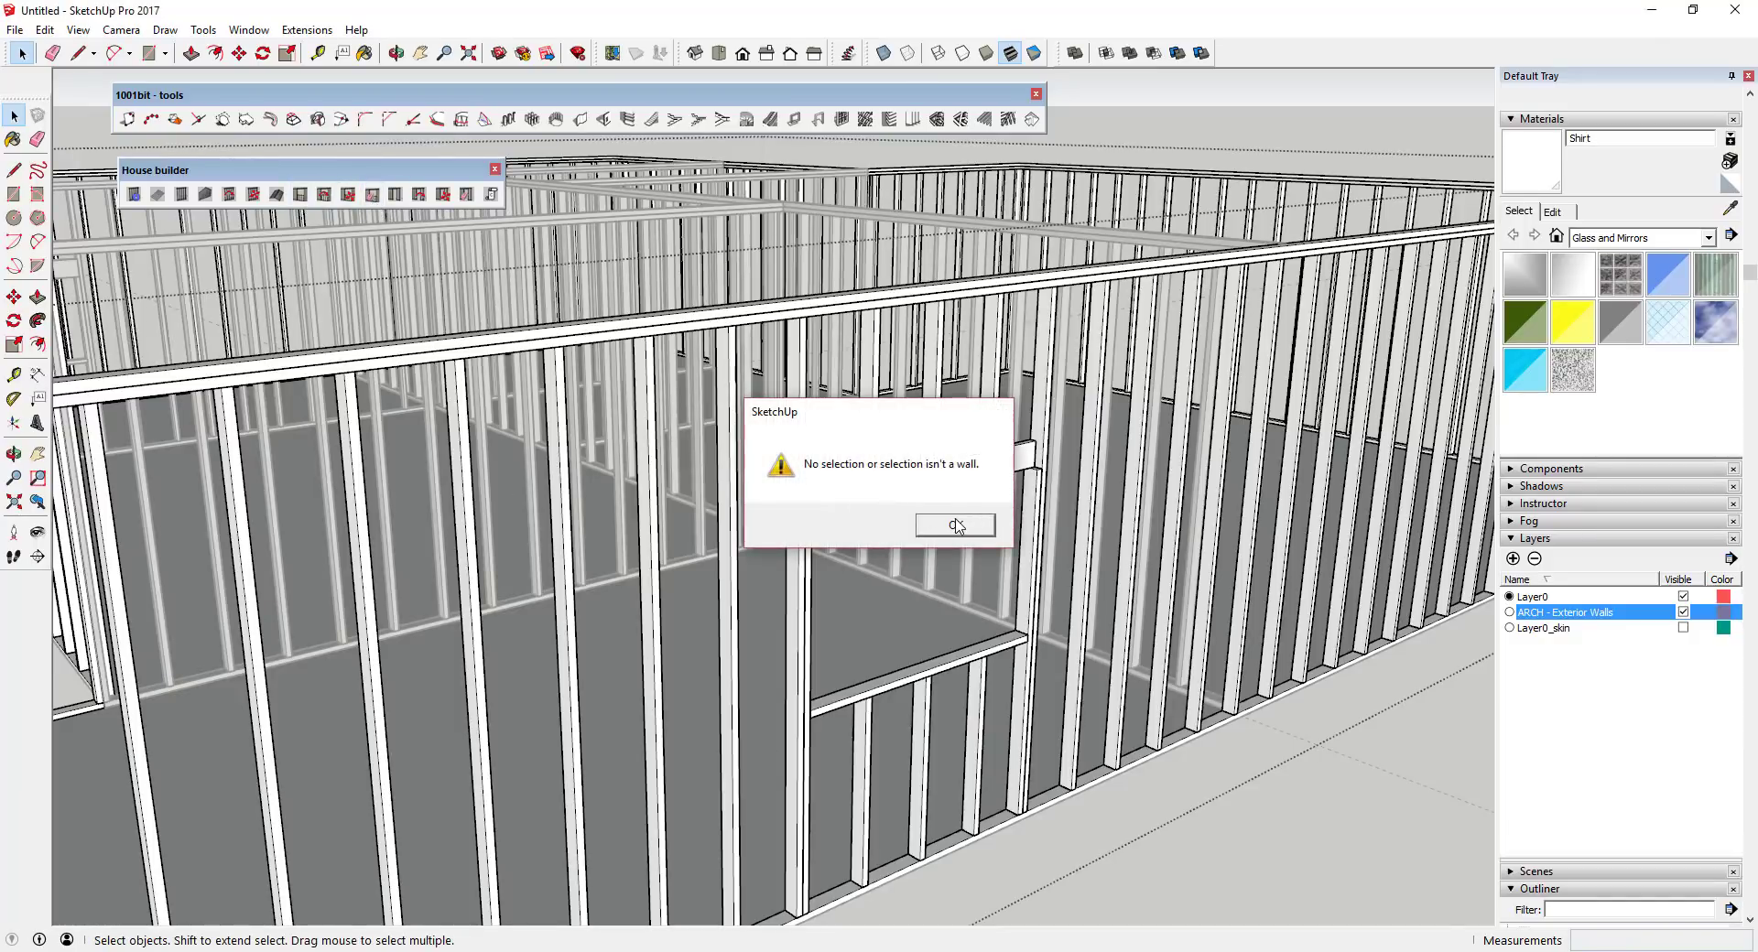
pyautogui.click(955, 525)
pyautogui.click(518, 482)
pyautogui.moveTo(518, 482); pyautogui.dragTo(565, 502, button='middle')
pyautogui.scroll(-5, 565, 502)
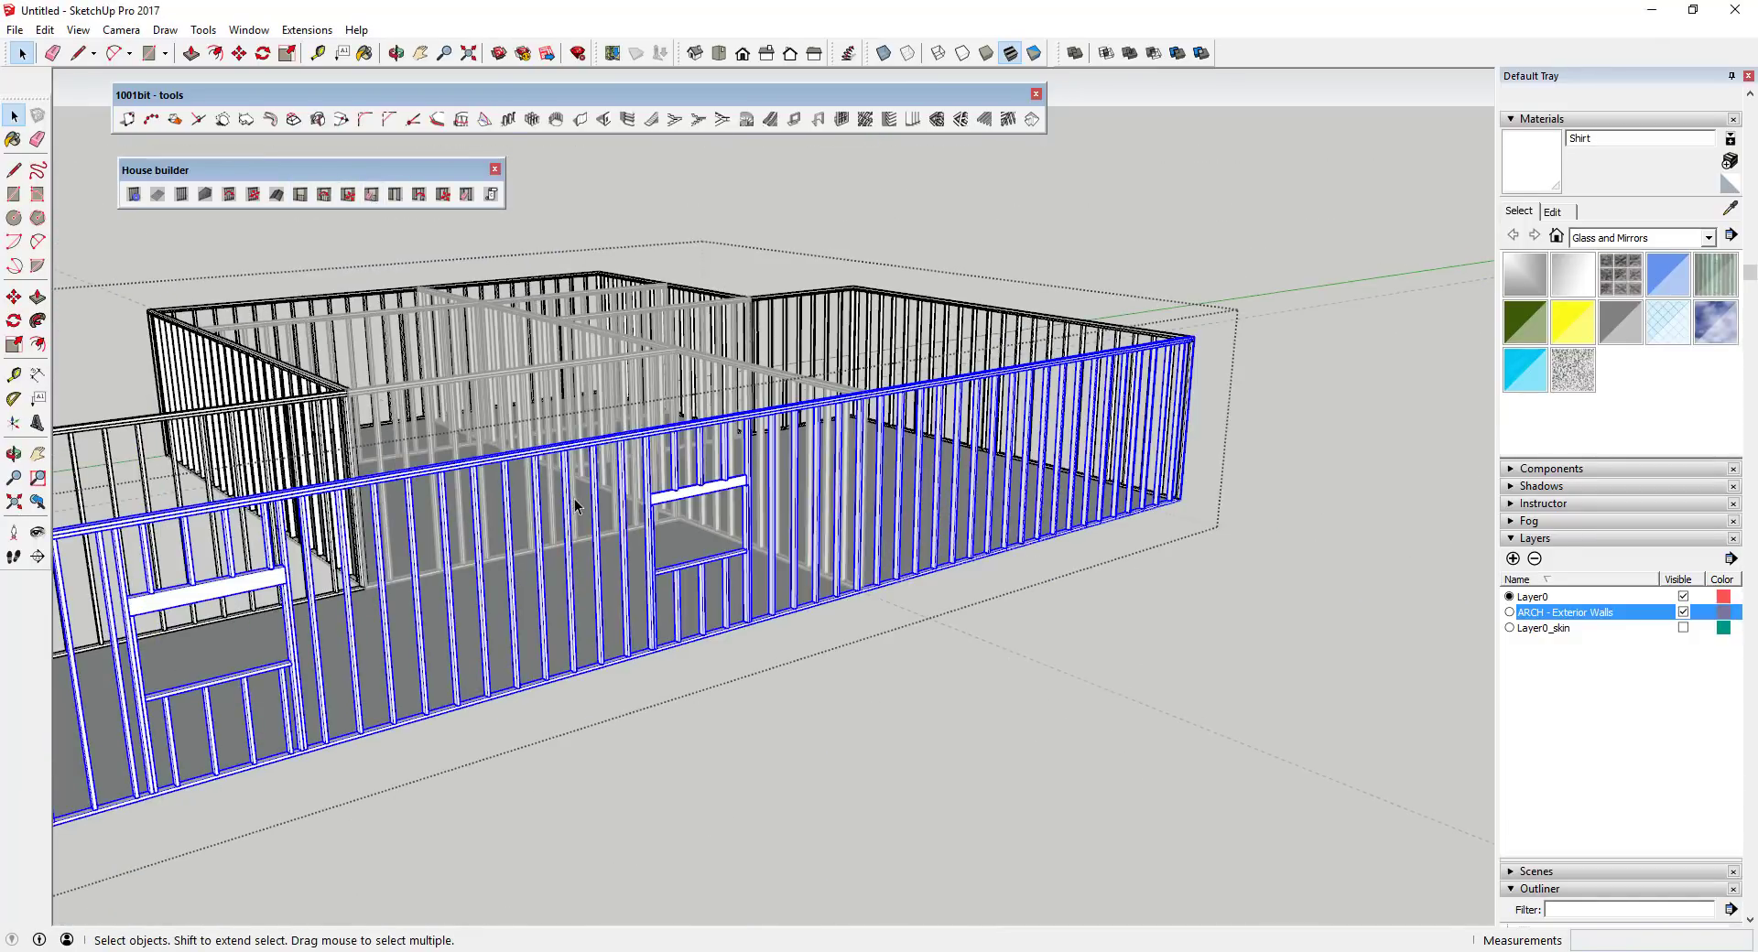
pyautogui.scroll(3, 628, 518)
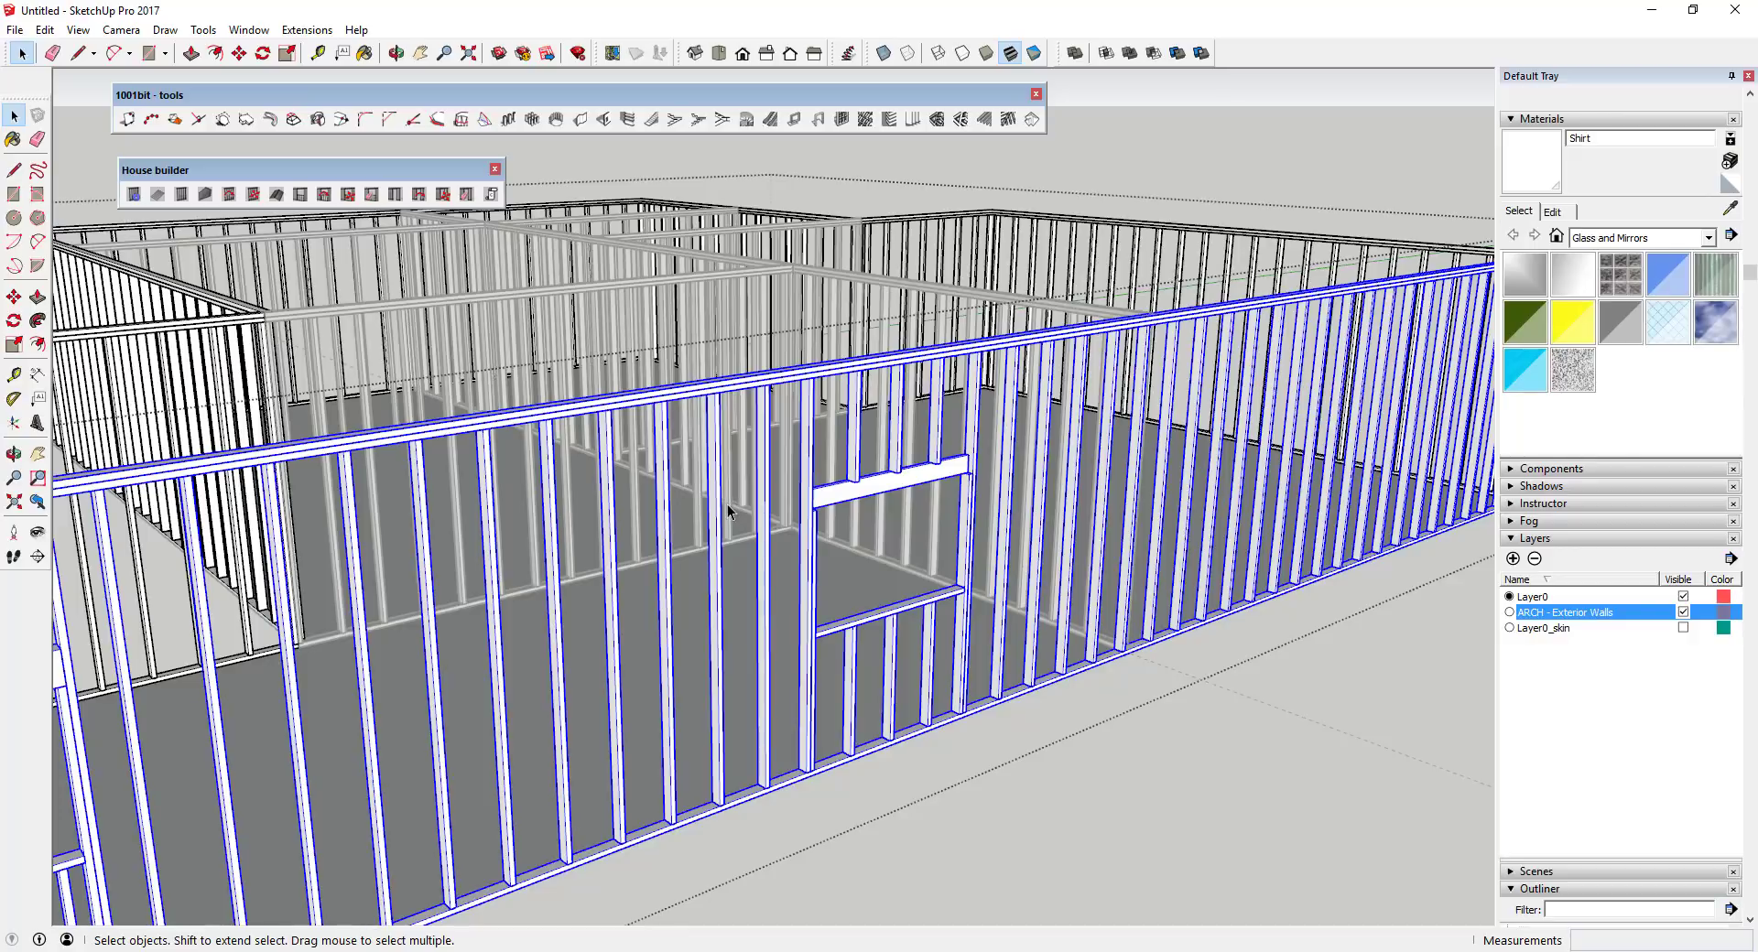
# - Change the wall window's header size to 4x8
pyautogui.click(323, 195)
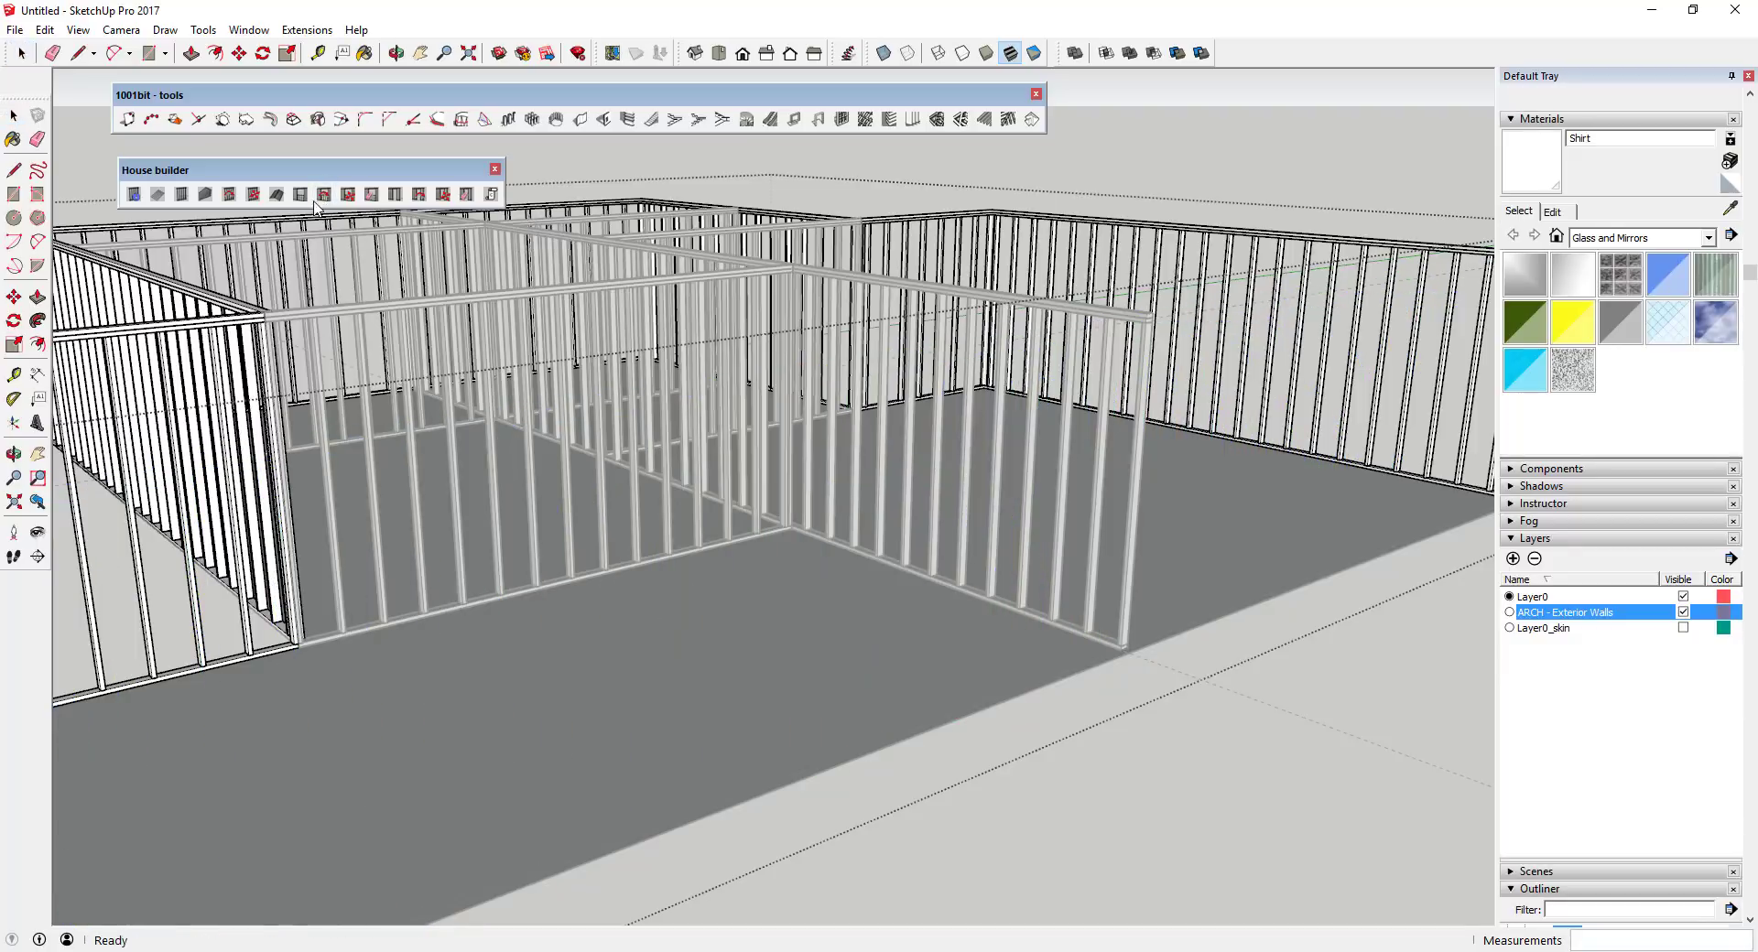
pyautogui.click(876, 753)
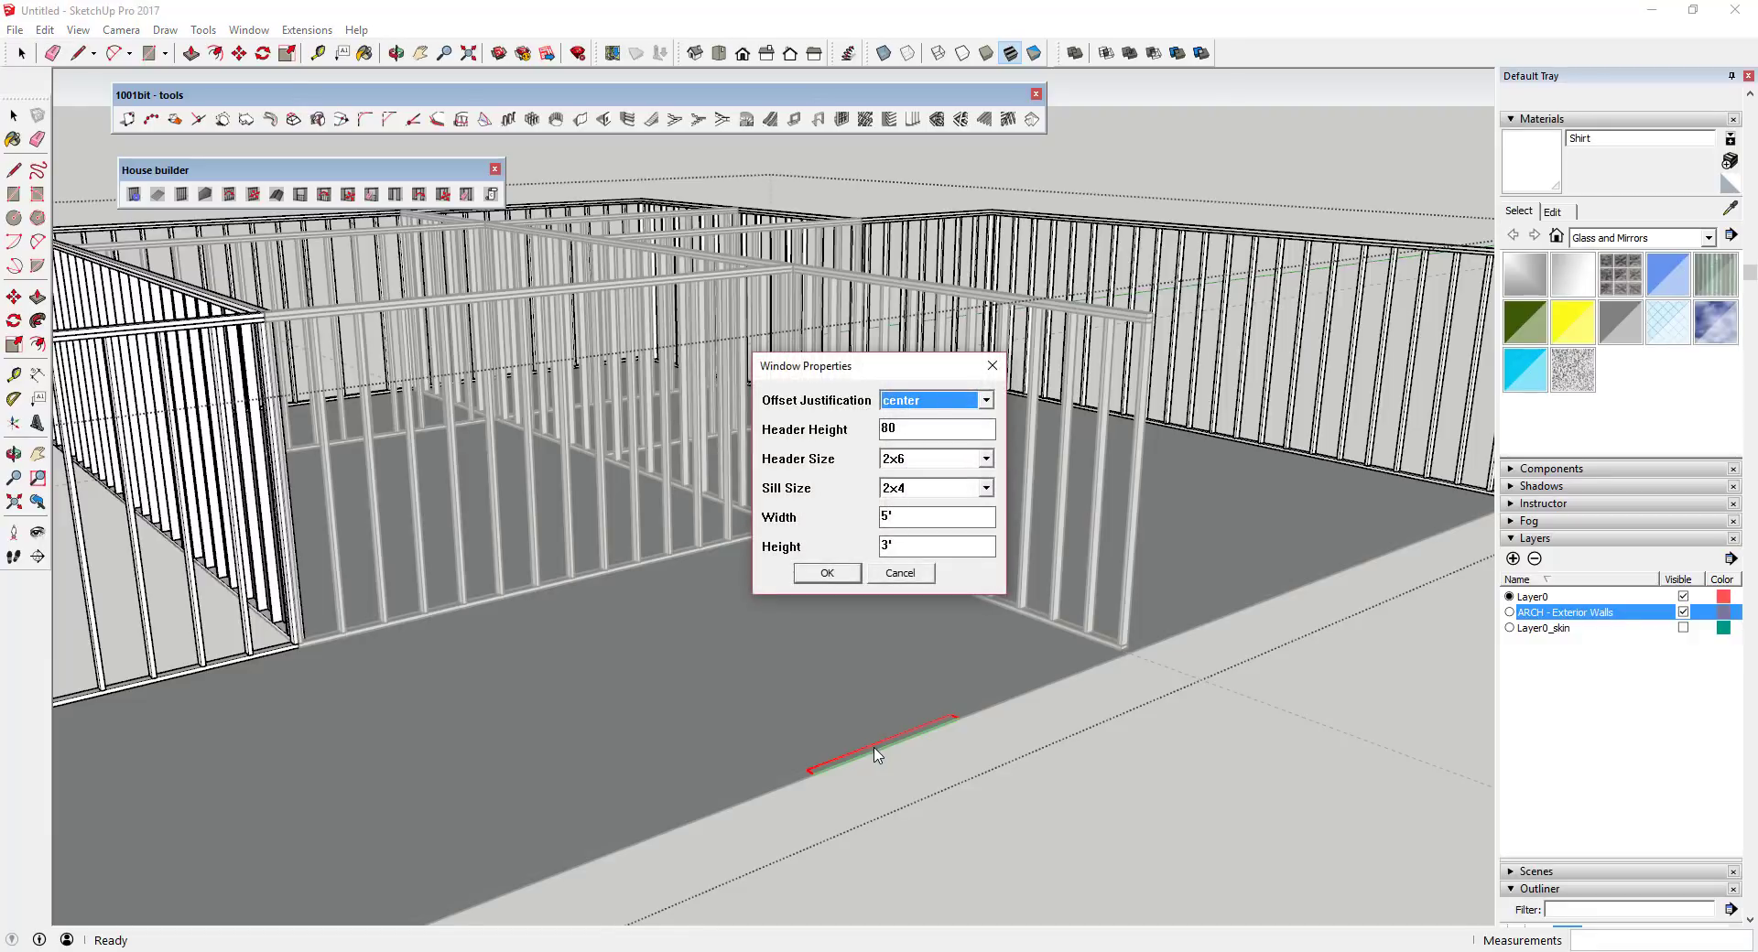
pyautogui.click(986, 460)
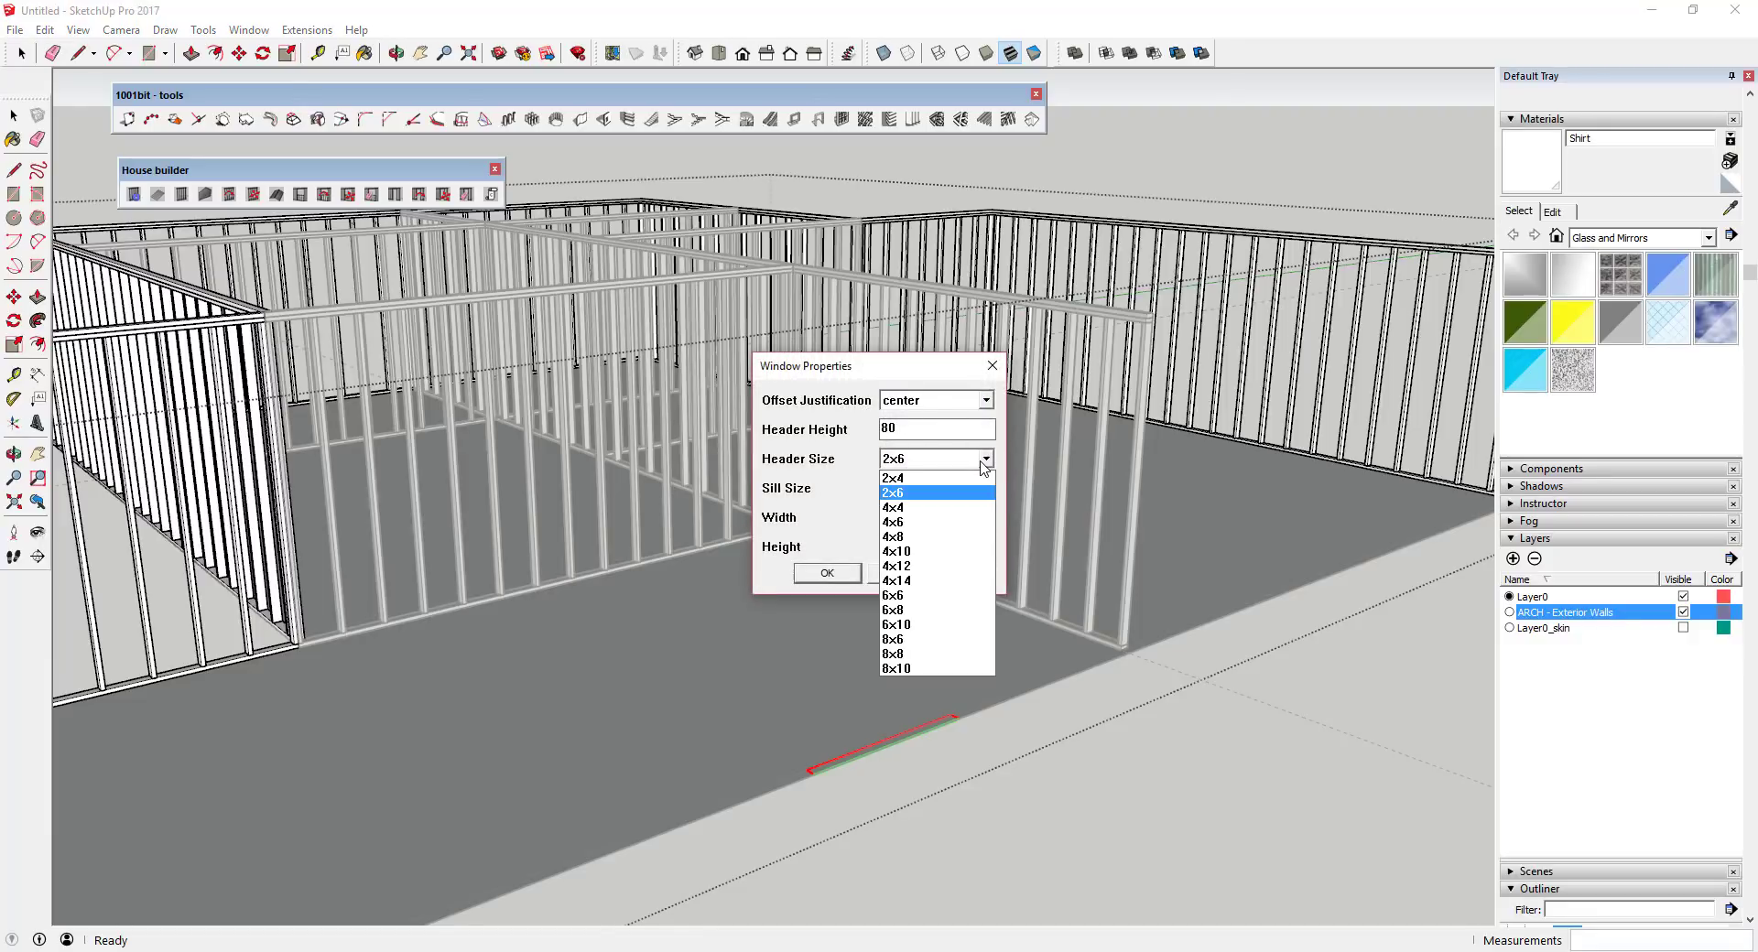
pyautogui.click(916, 537)
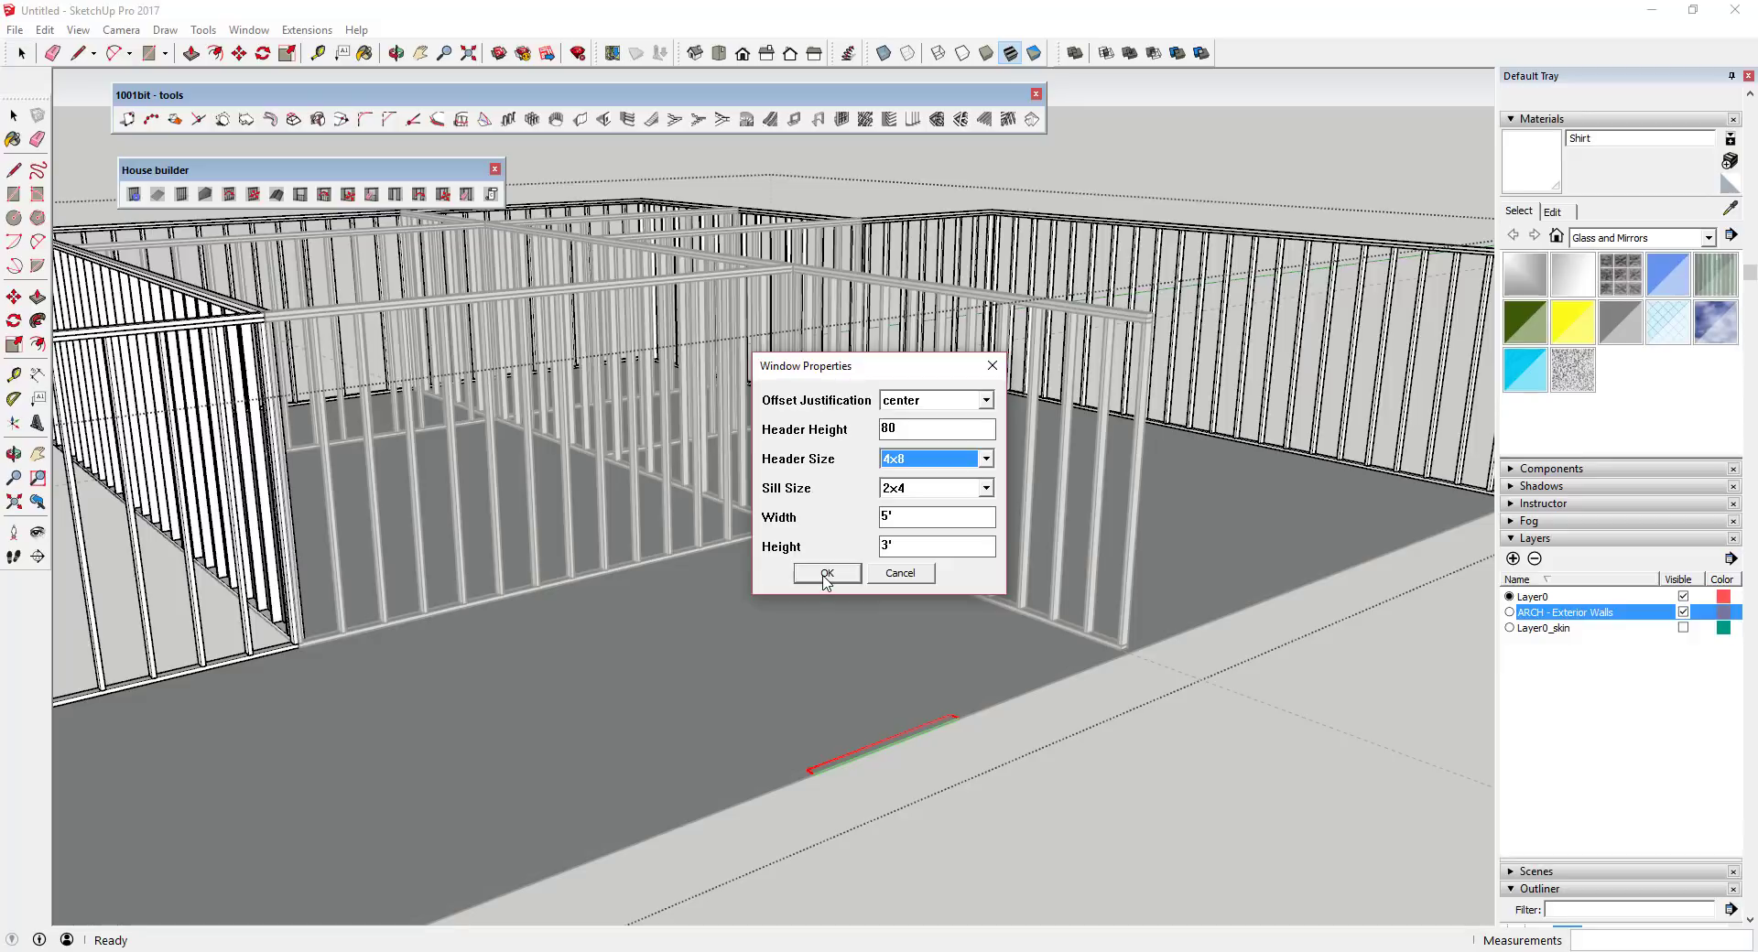
pyautogui.click(826, 574)
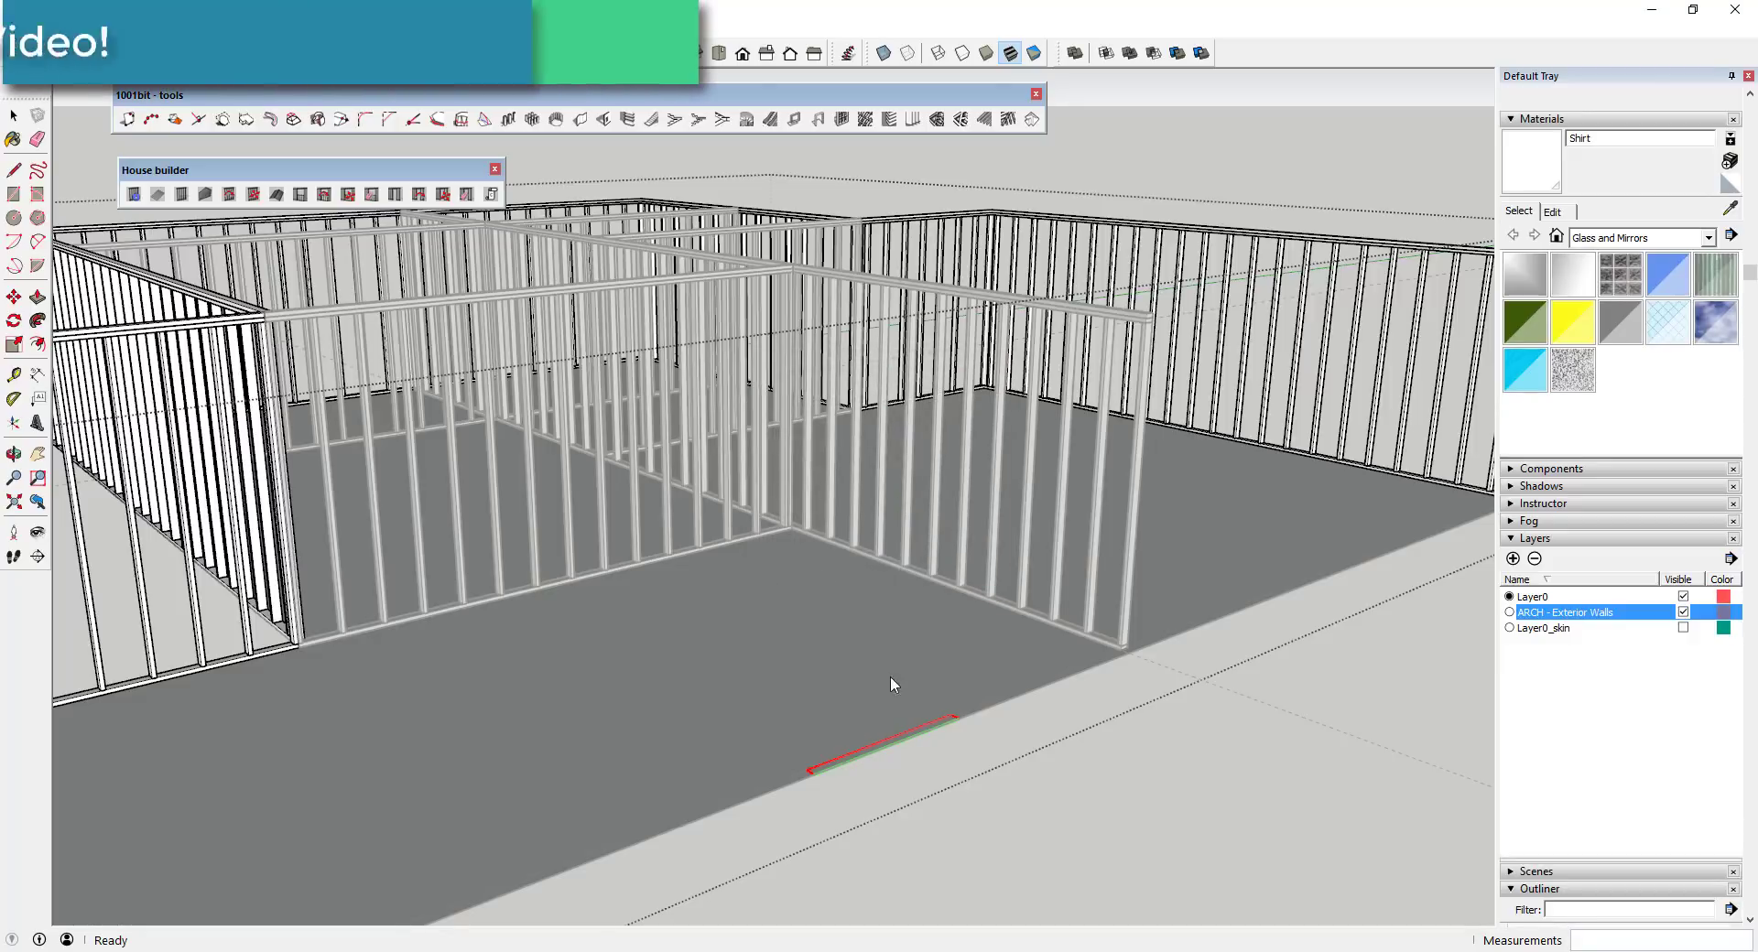
# - Orbit out over the whole House Builder Example house and select its front stud wall
pyautogui.moveTo(892, 683); pyautogui.dragTo(975, 646, button='middle')
pyautogui.scroll(-2, 975, 646)
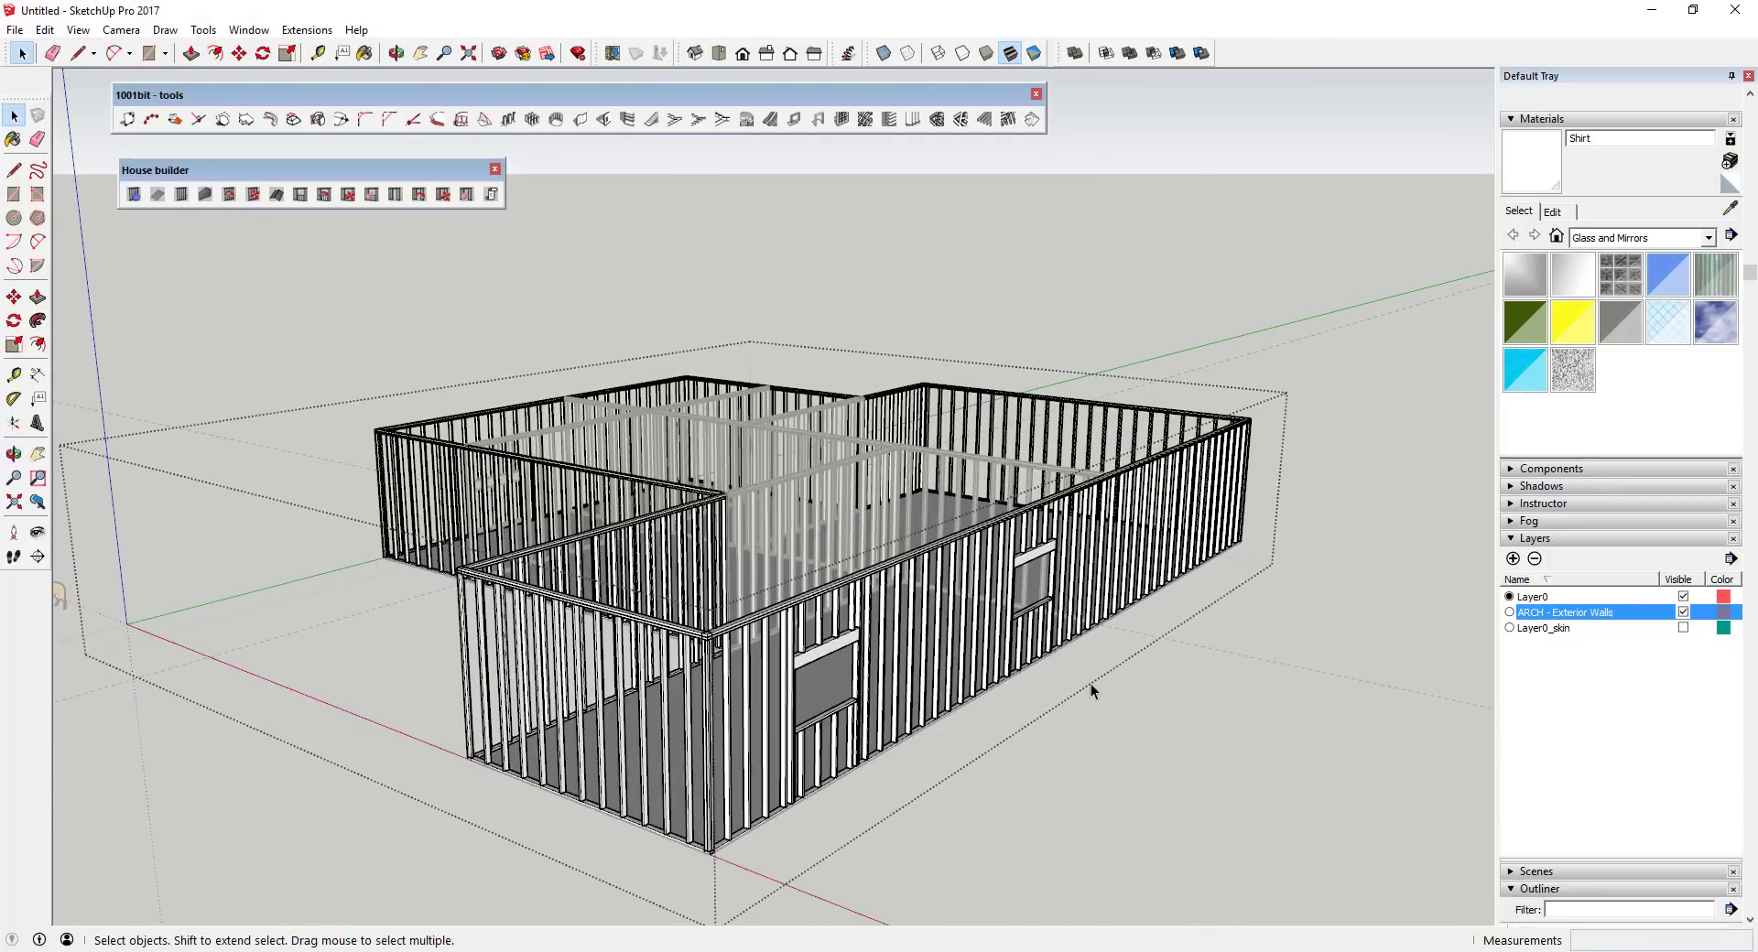
pyautogui.moveTo(929, 554); pyautogui.dragTo(907, 632, button='middle')
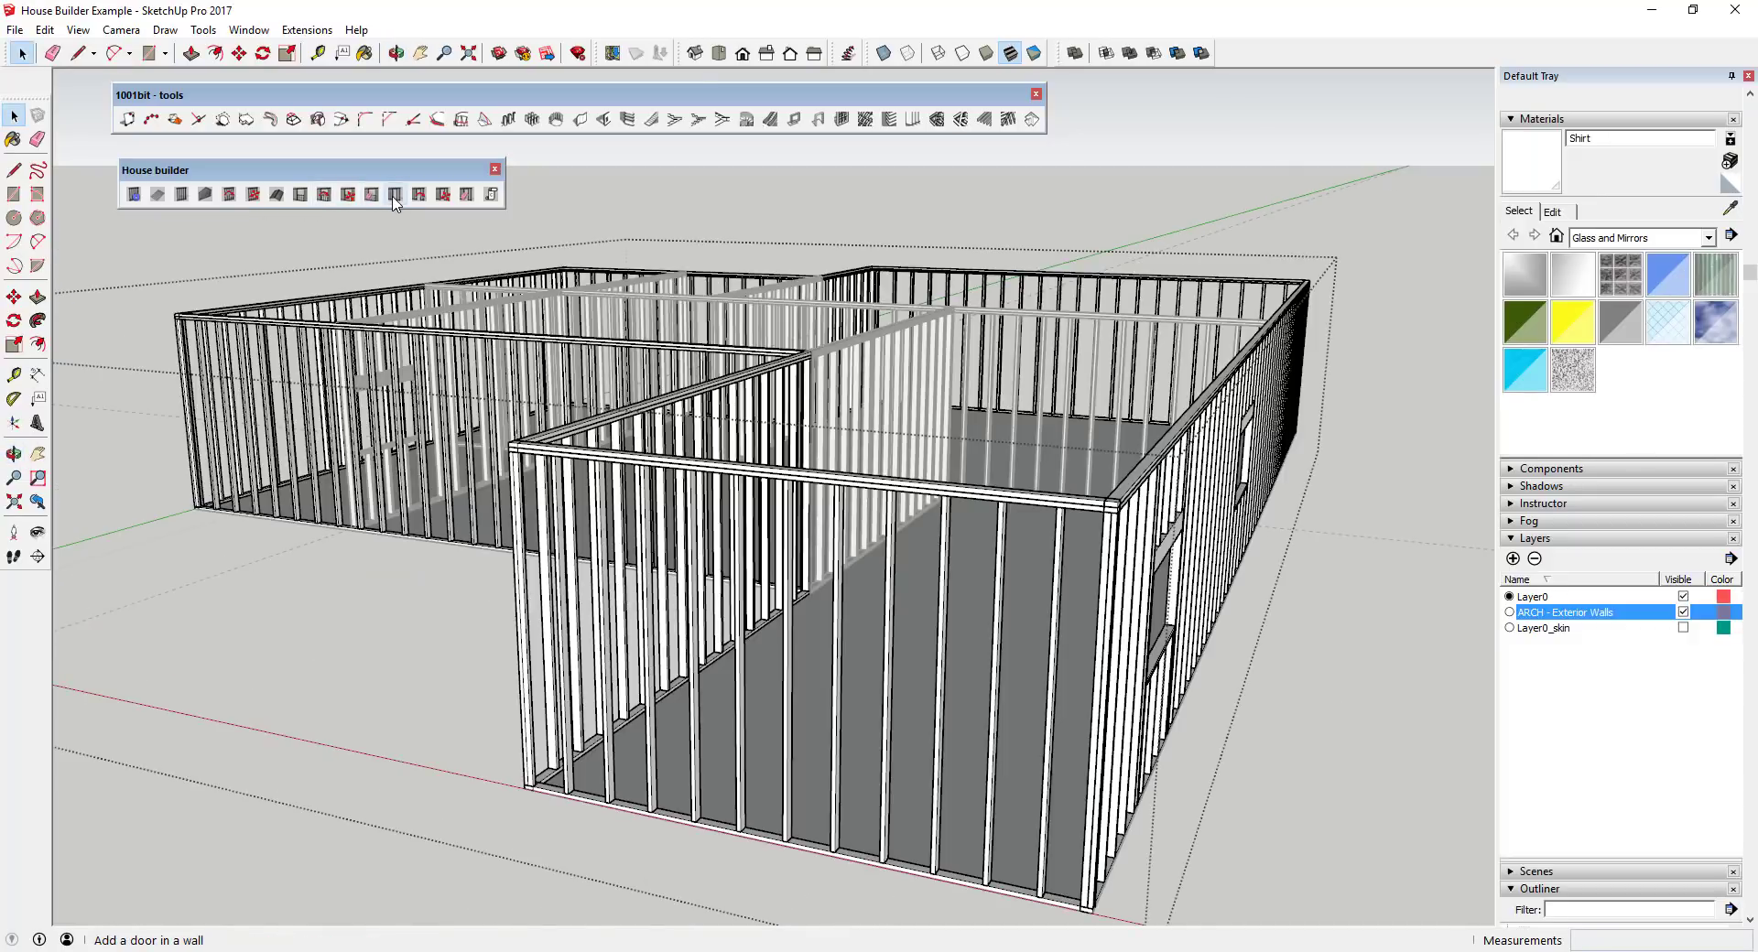
pyautogui.click(395, 198)
pyautogui.click(953, 522)
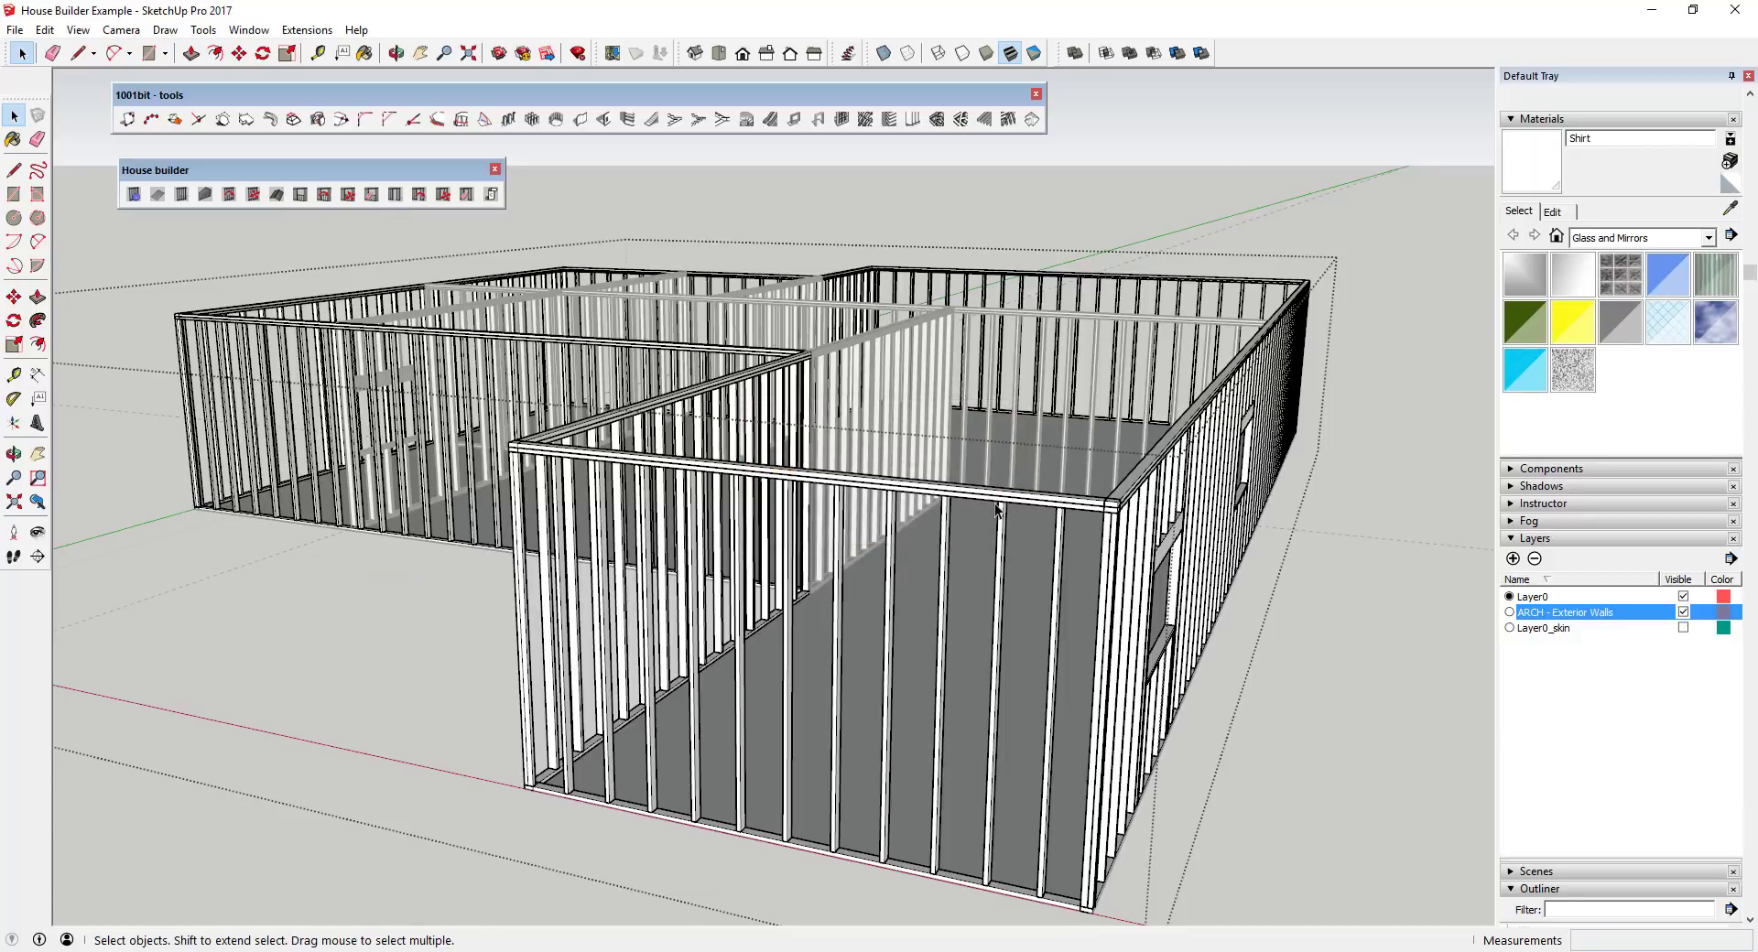
pyautogui.click(1009, 506)
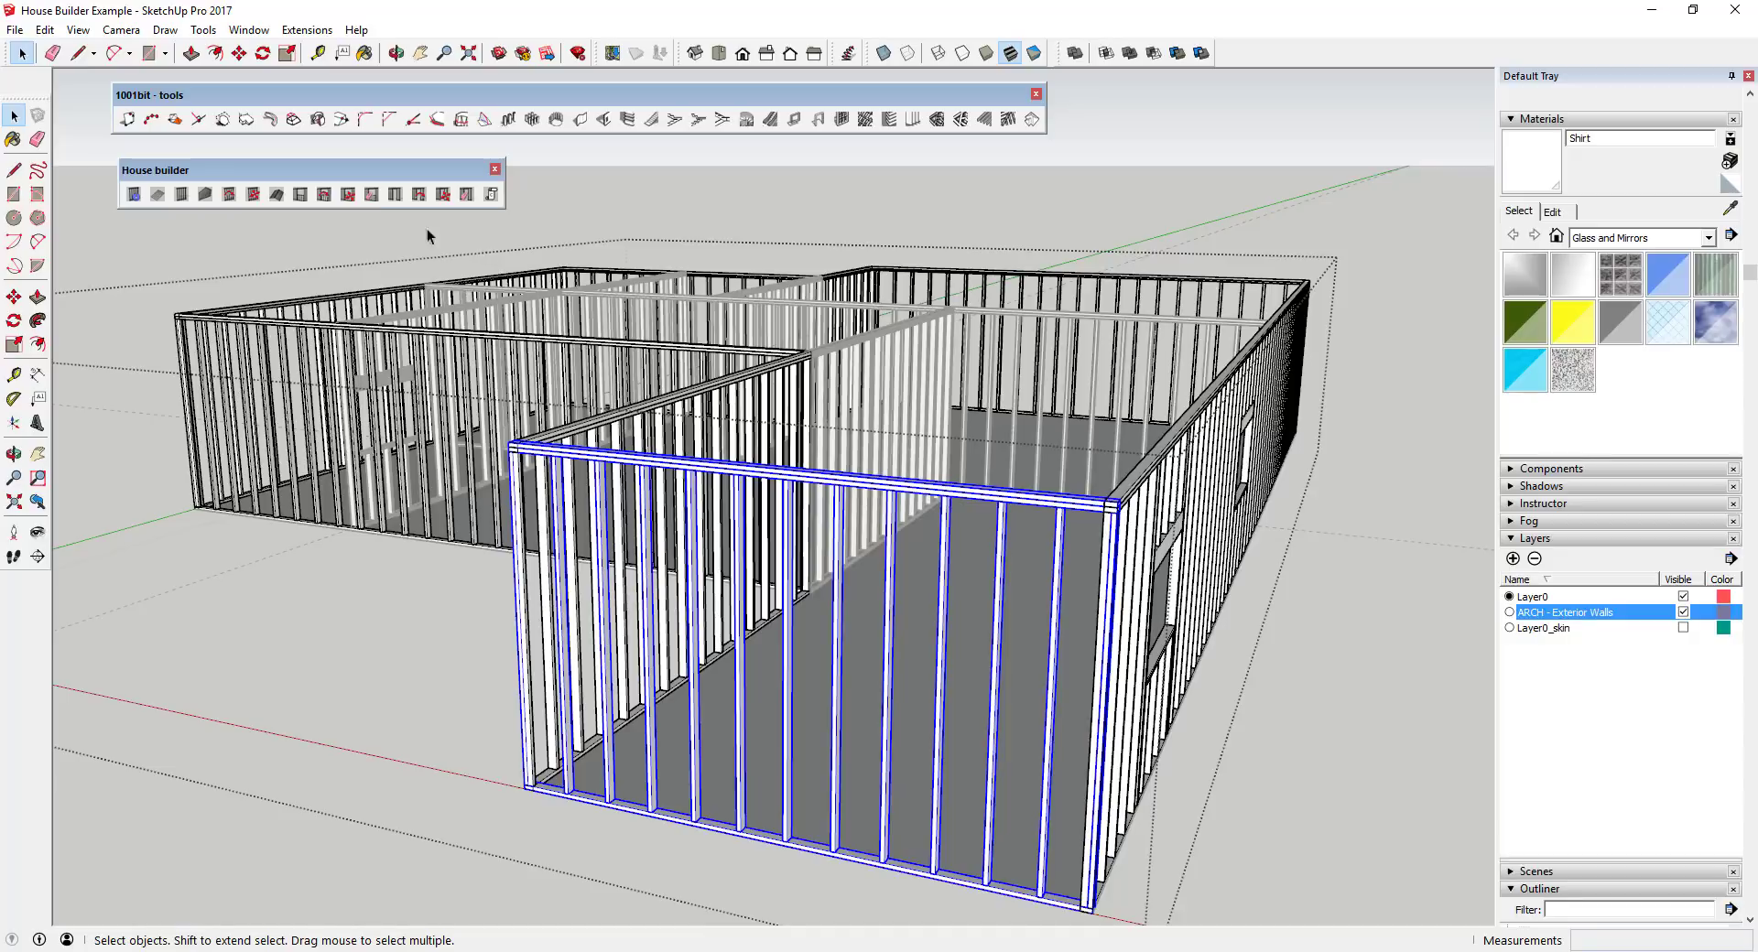
# - Place a door opening with default settings in the front wall and select that wall
pyautogui.click(395, 196)
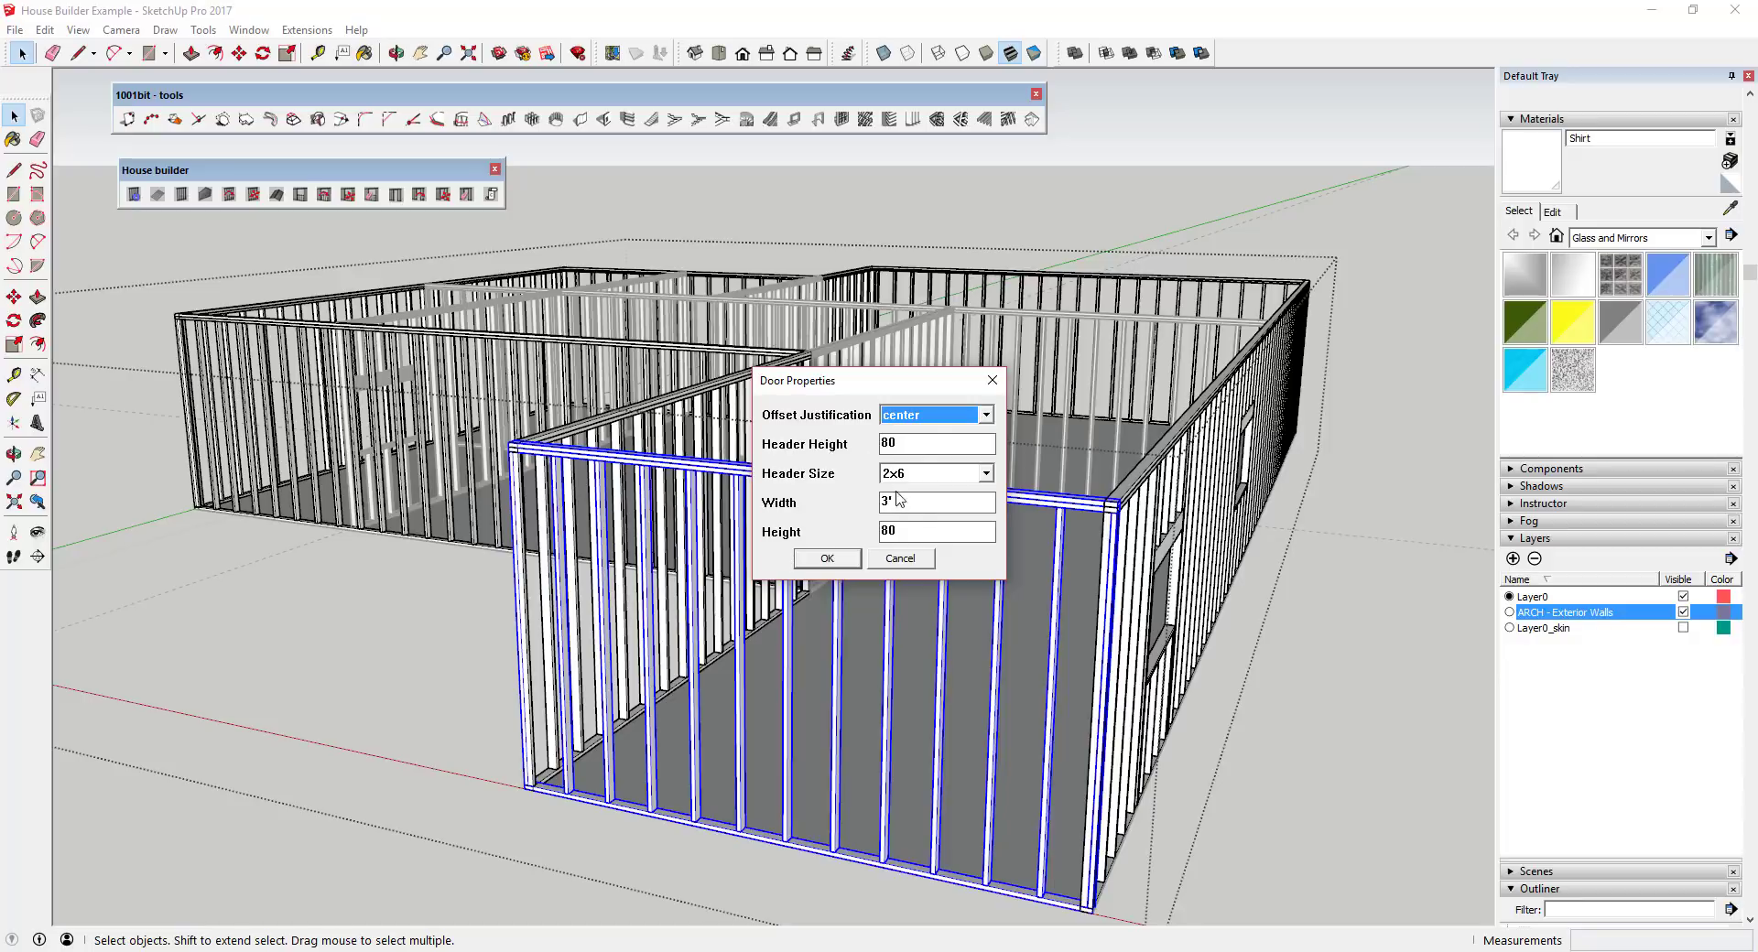
pyautogui.click(825, 560)
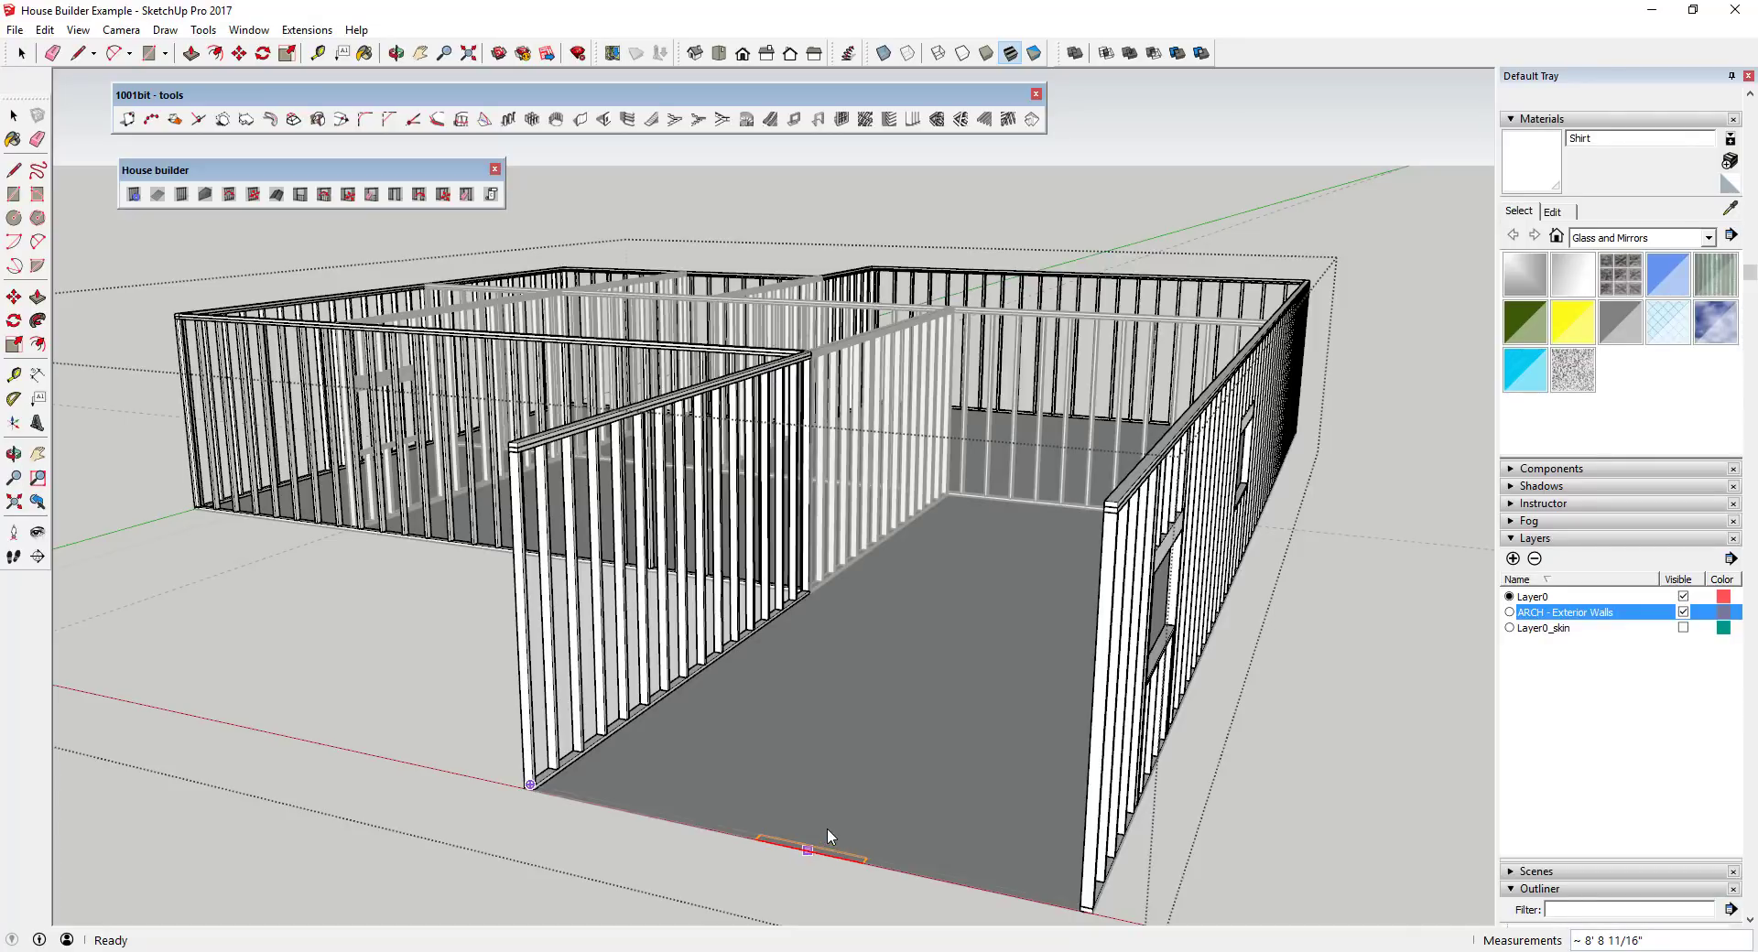
pyautogui.click(815, 852)
pyautogui.moveTo(791, 781); pyautogui.dragTo(836, 659, button='middle')
pyautogui.scroll(5, 898, 546)
pyautogui.click(874, 542)
# - Set the global framing header size to 4x8 and rebuild the front wall
pyautogui.click(134, 194)
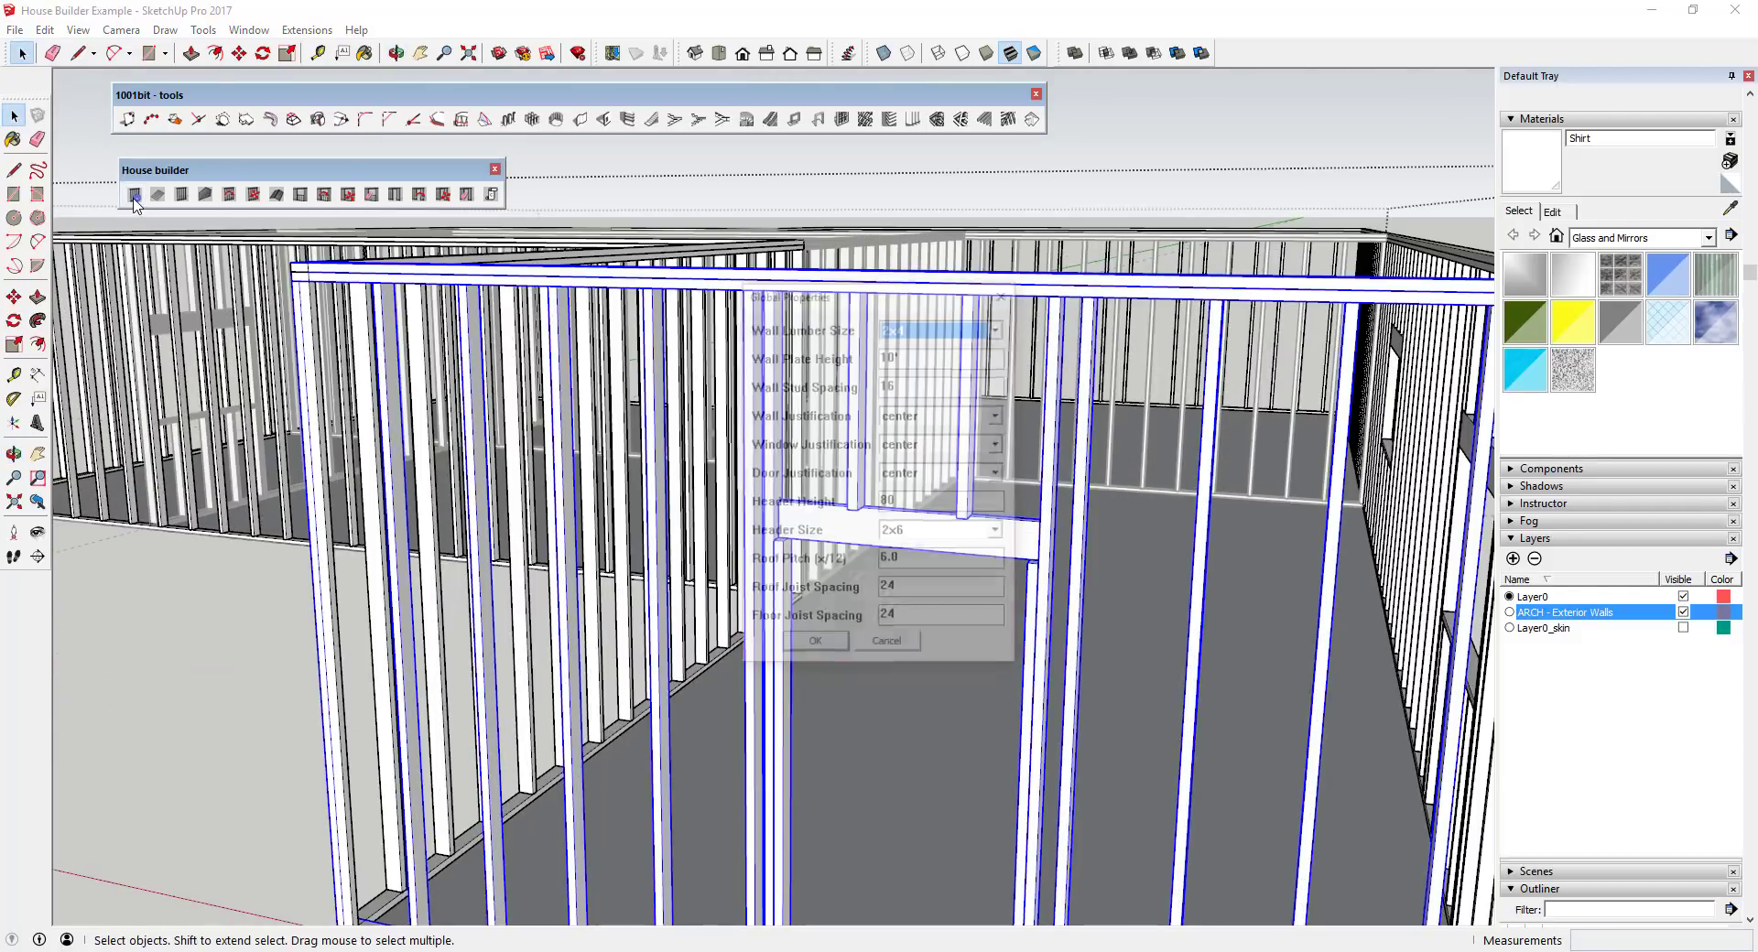
pyautogui.click(998, 534)
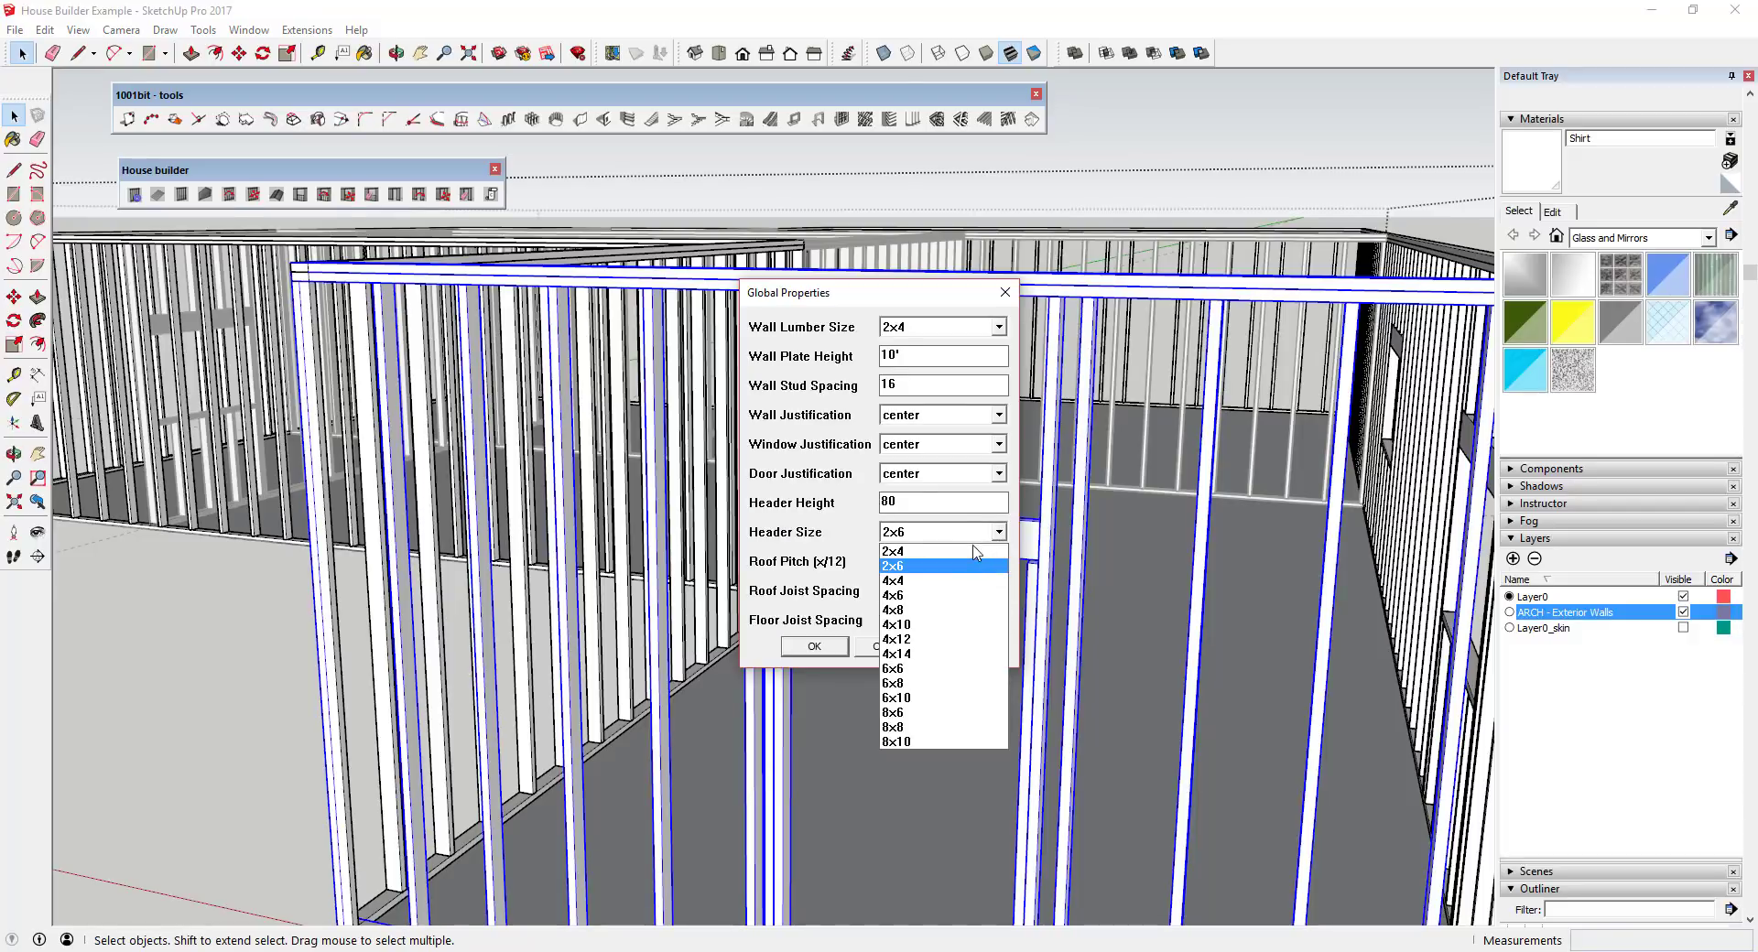
pyautogui.click(918, 610)
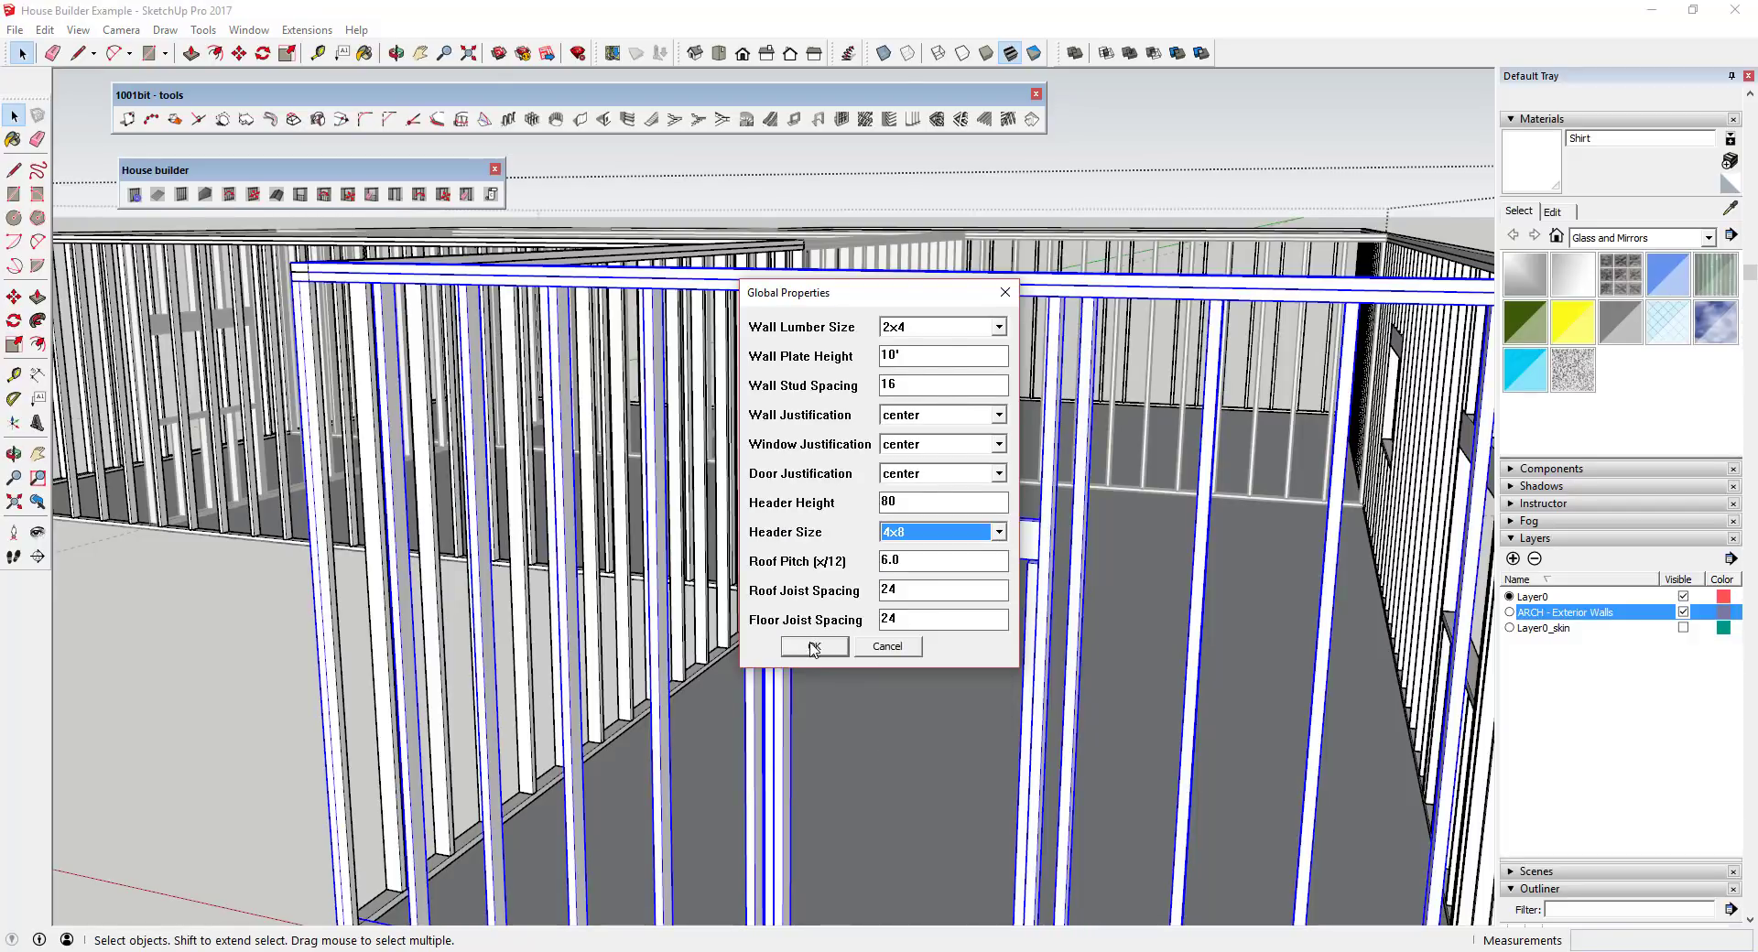
pyautogui.click(813, 646)
pyautogui.moveTo(814, 648); pyautogui.dragTo(550, 440, button='middle')
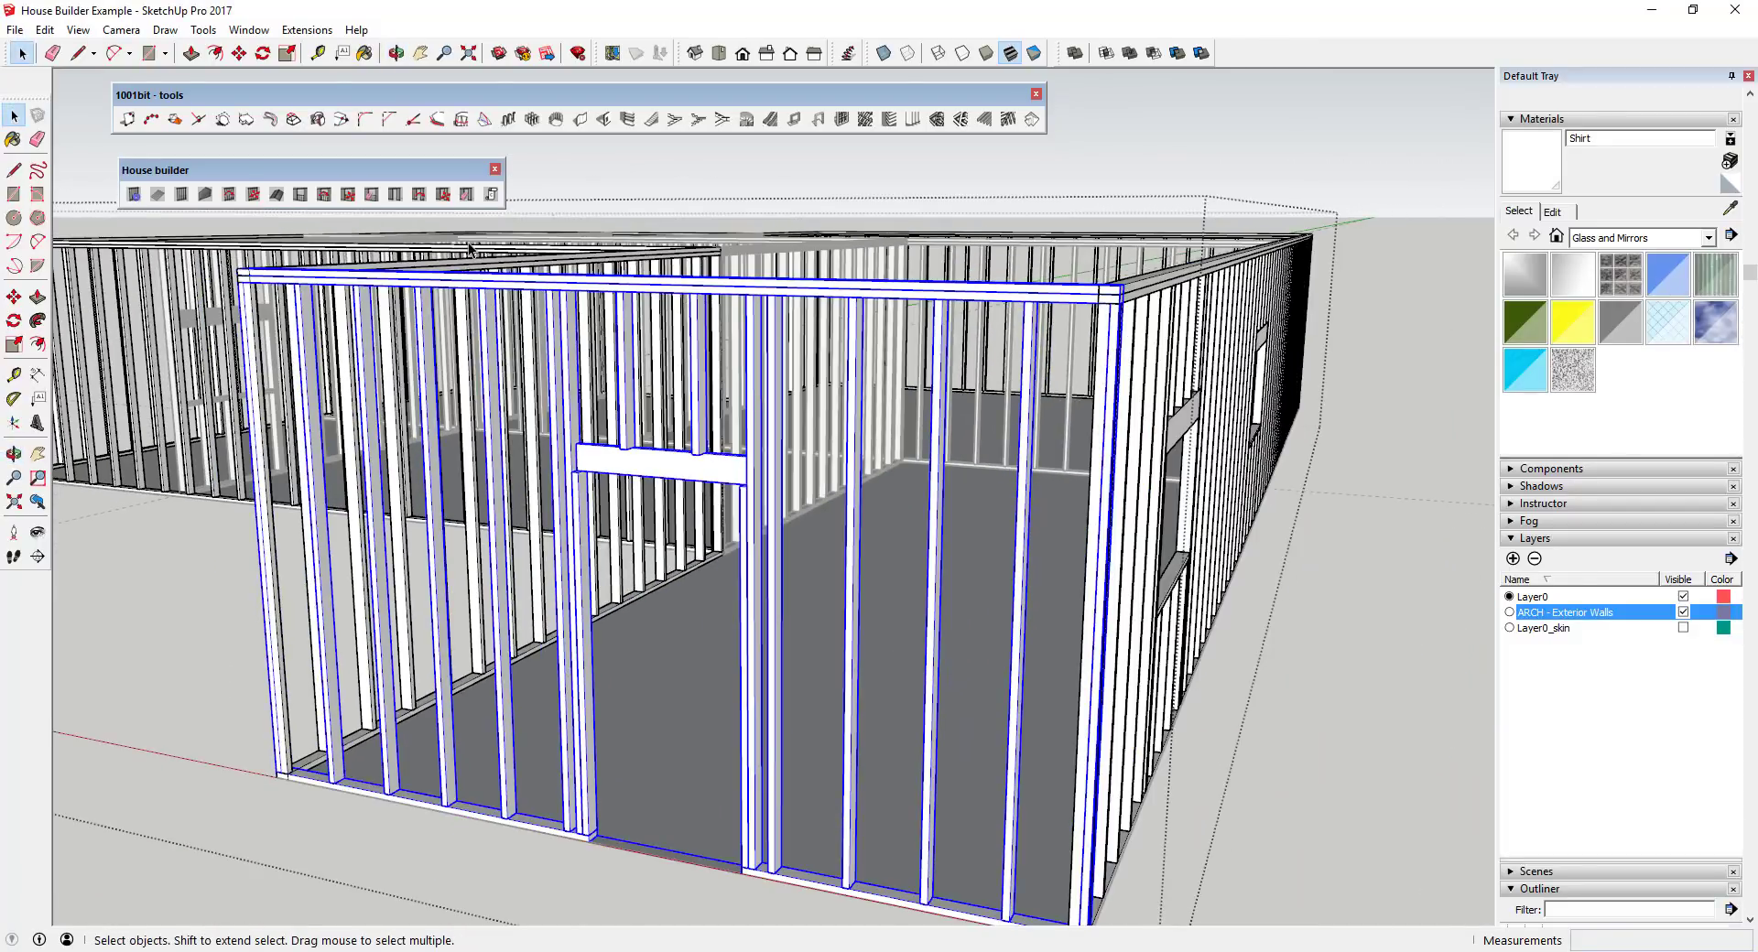
# - Replace the front wall with a new door wall using a 4x8 header
pyautogui.click(418, 194)
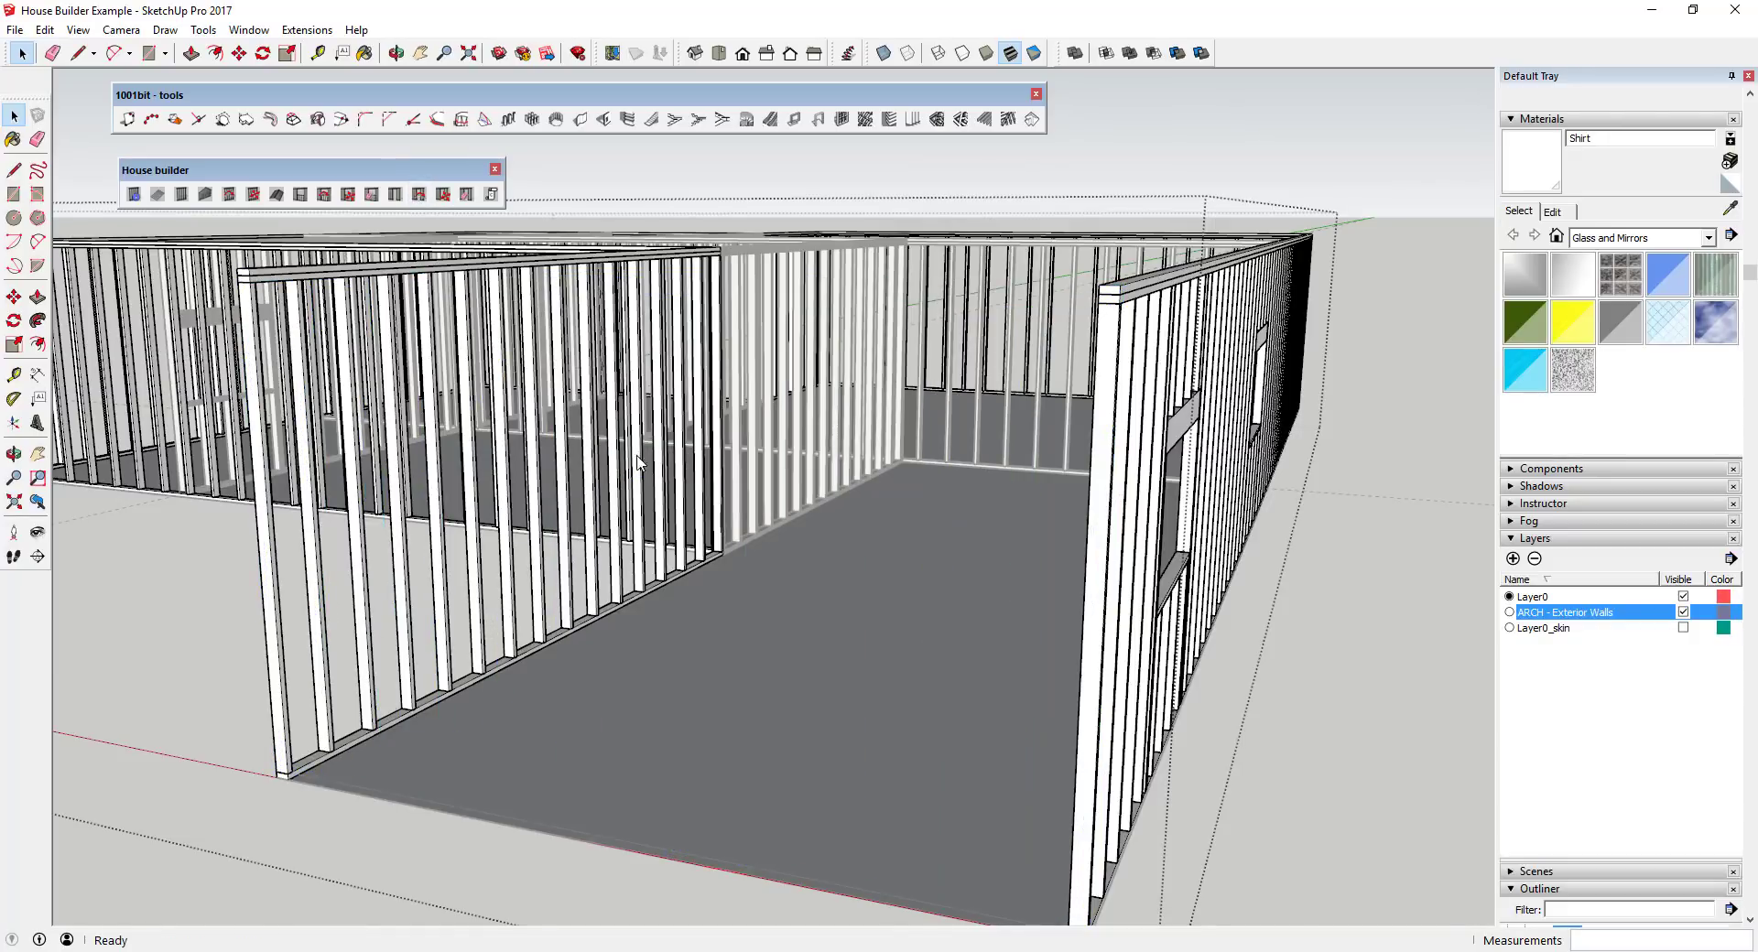
pyautogui.click(627, 844)
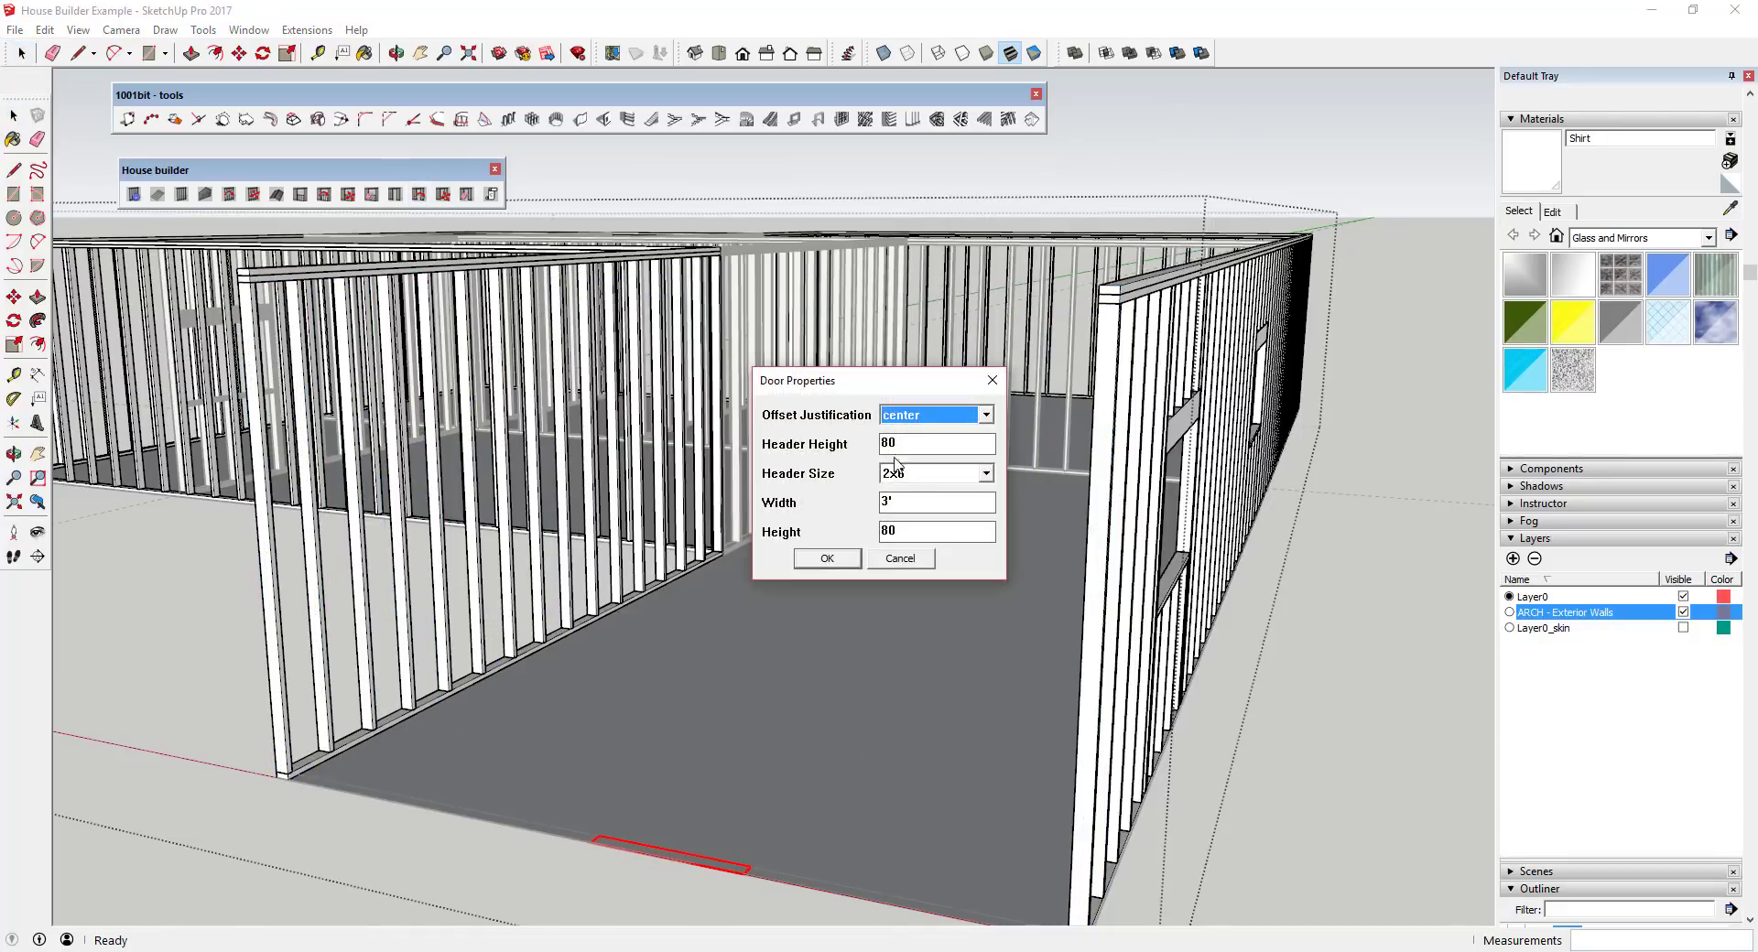
pyautogui.click(940, 477)
pyautogui.click(919, 552)
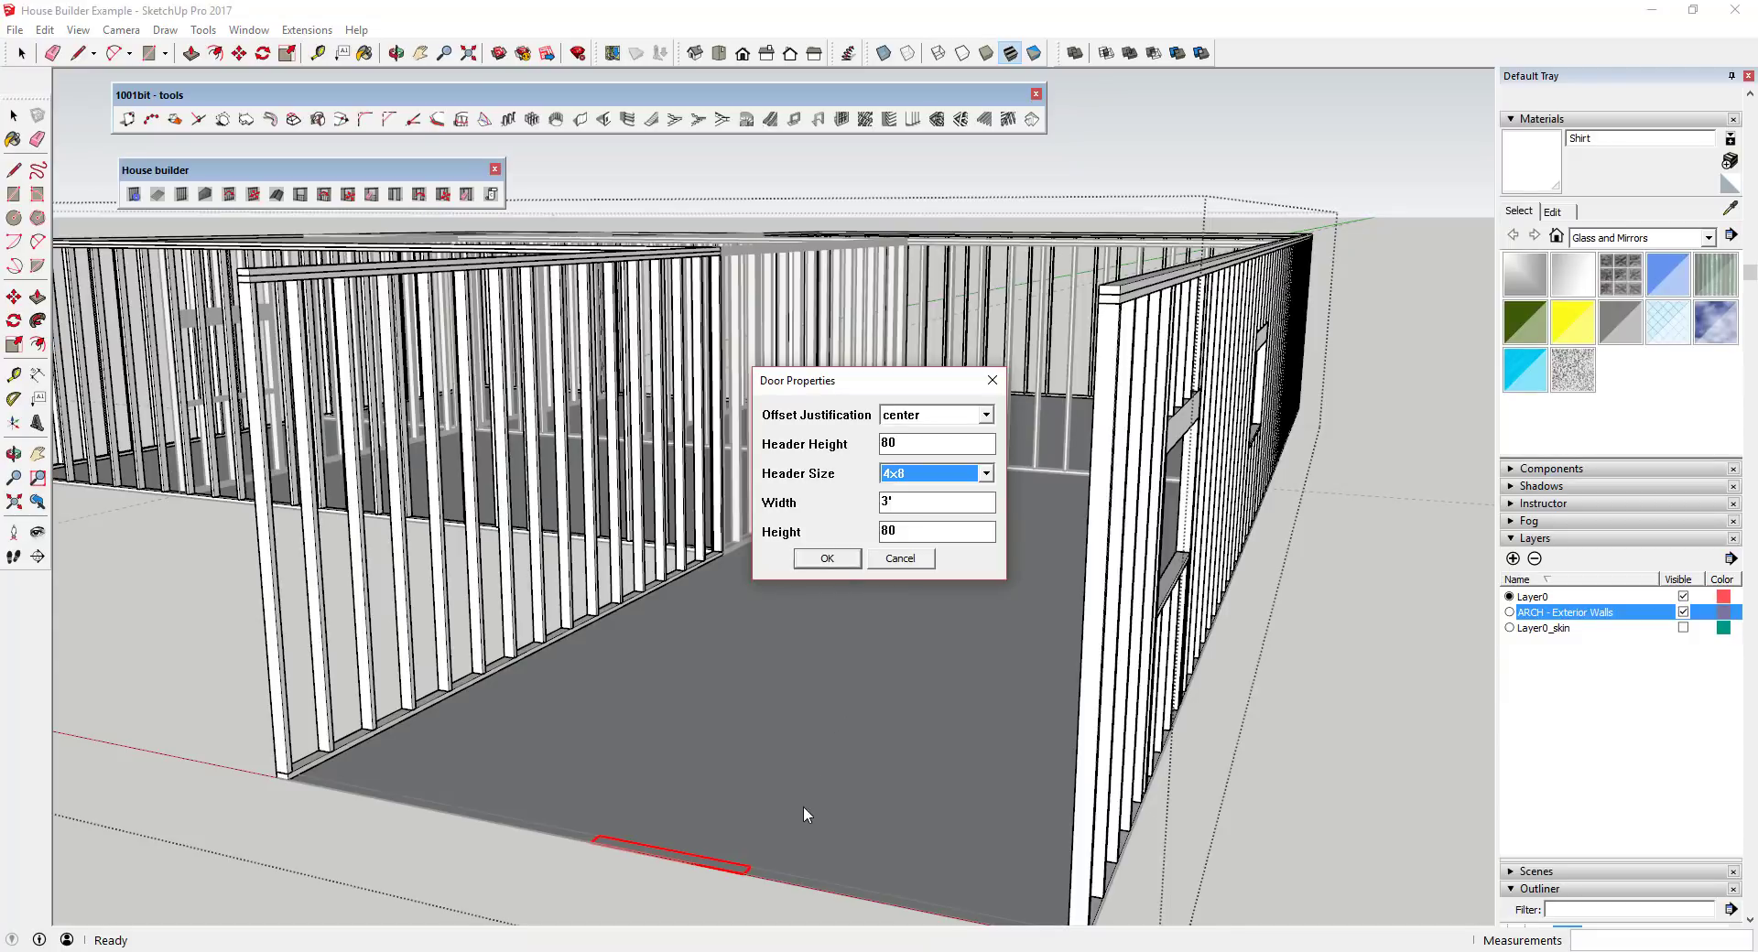
pyautogui.click(825, 559)
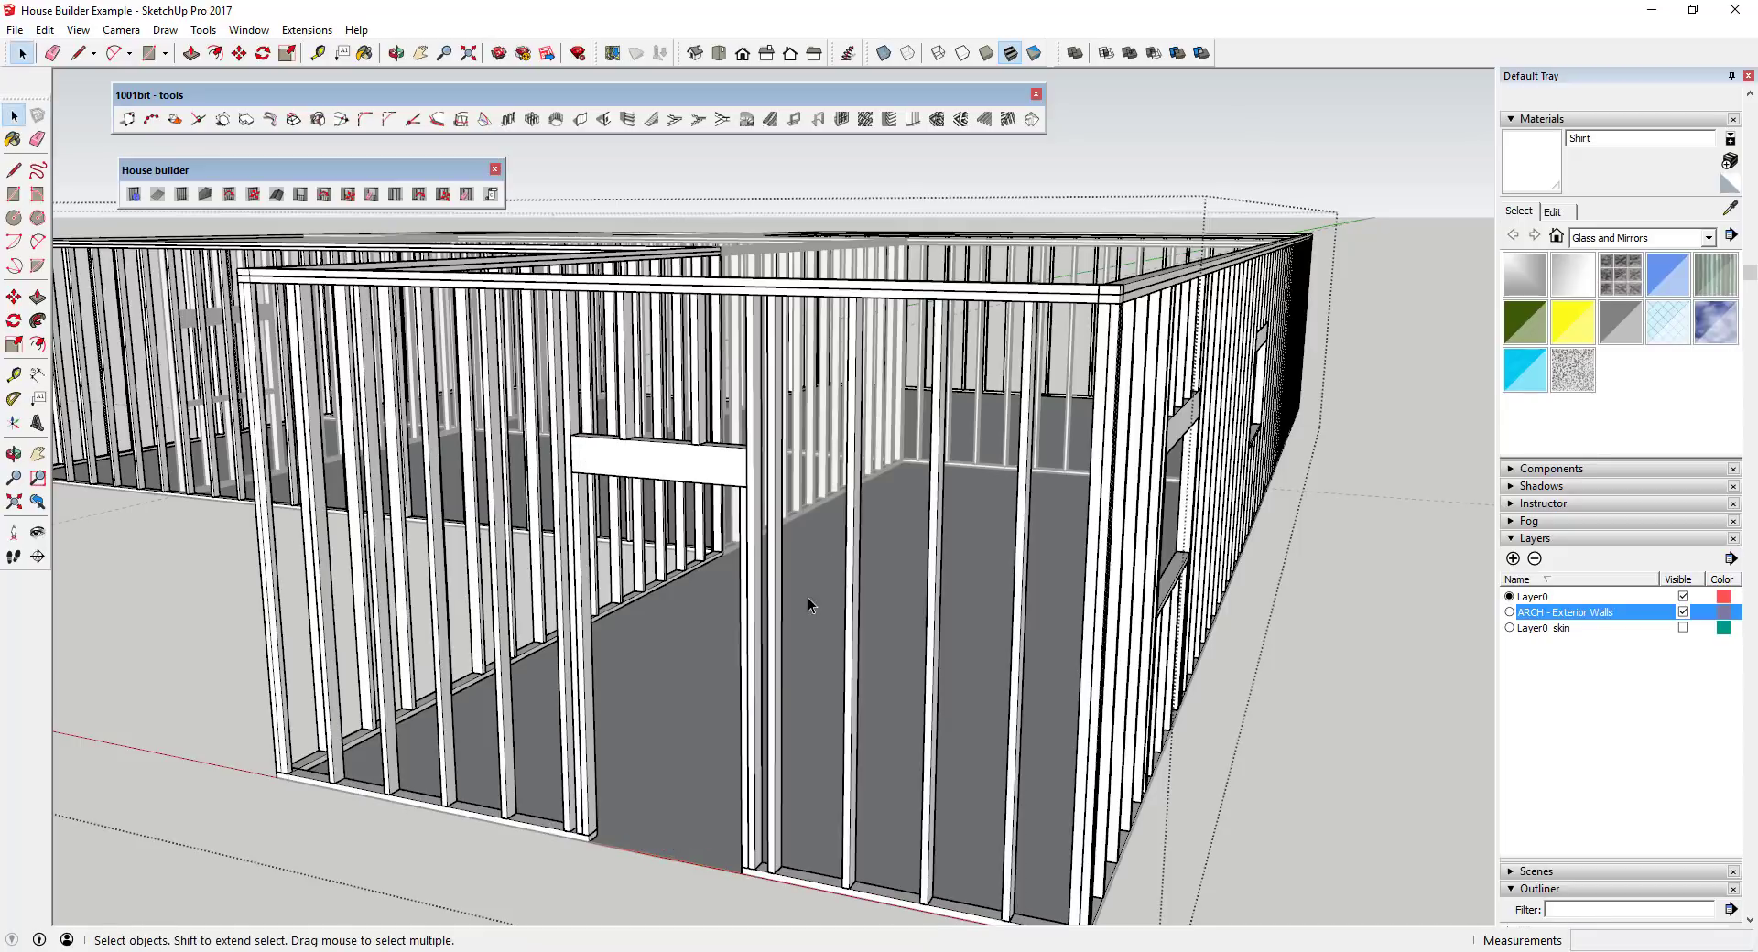
# - Look over the framed house and select the long stud wall
pyautogui.moveTo(665, 654); pyautogui.dragTo(779, 622, button='middle')
pyautogui.scroll(2, 836, 601)
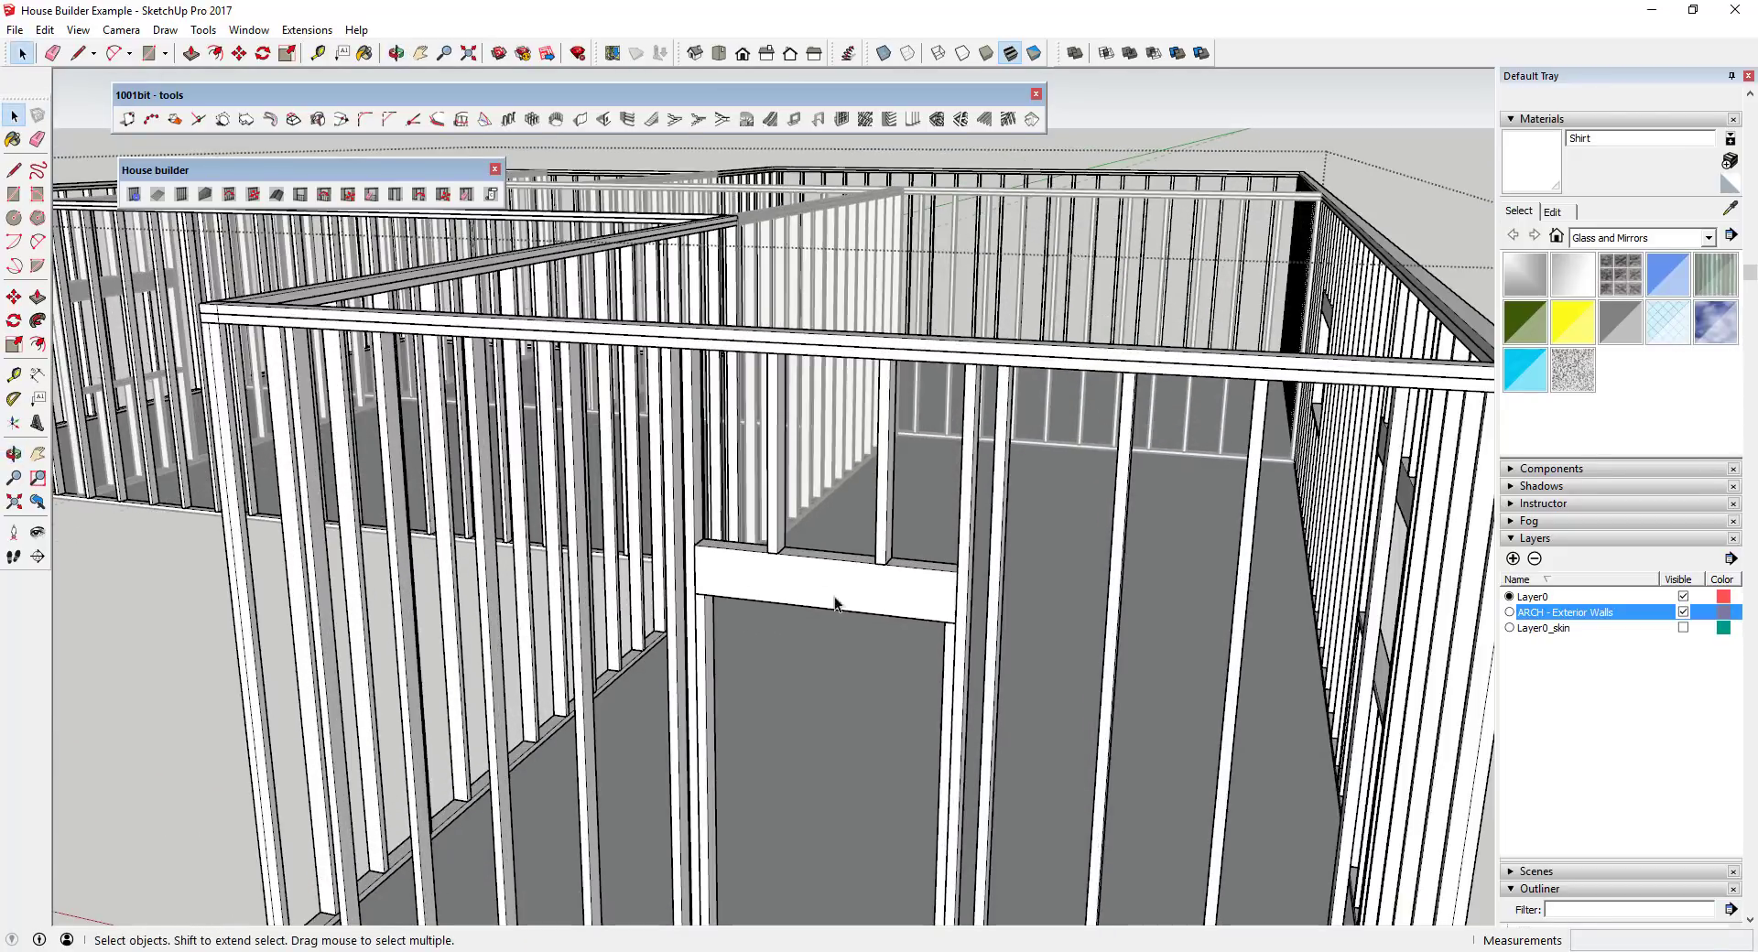
pyautogui.scroll(-2, 909, 604)
pyautogui.scroll(-5, 909, 605)
pyautogui.moveTo(910, 604); pyautogui.dragTo(810, 541, button='middle')
pyautogui.scroll(3, 810, 547)
pyautogui.click(768, 496)
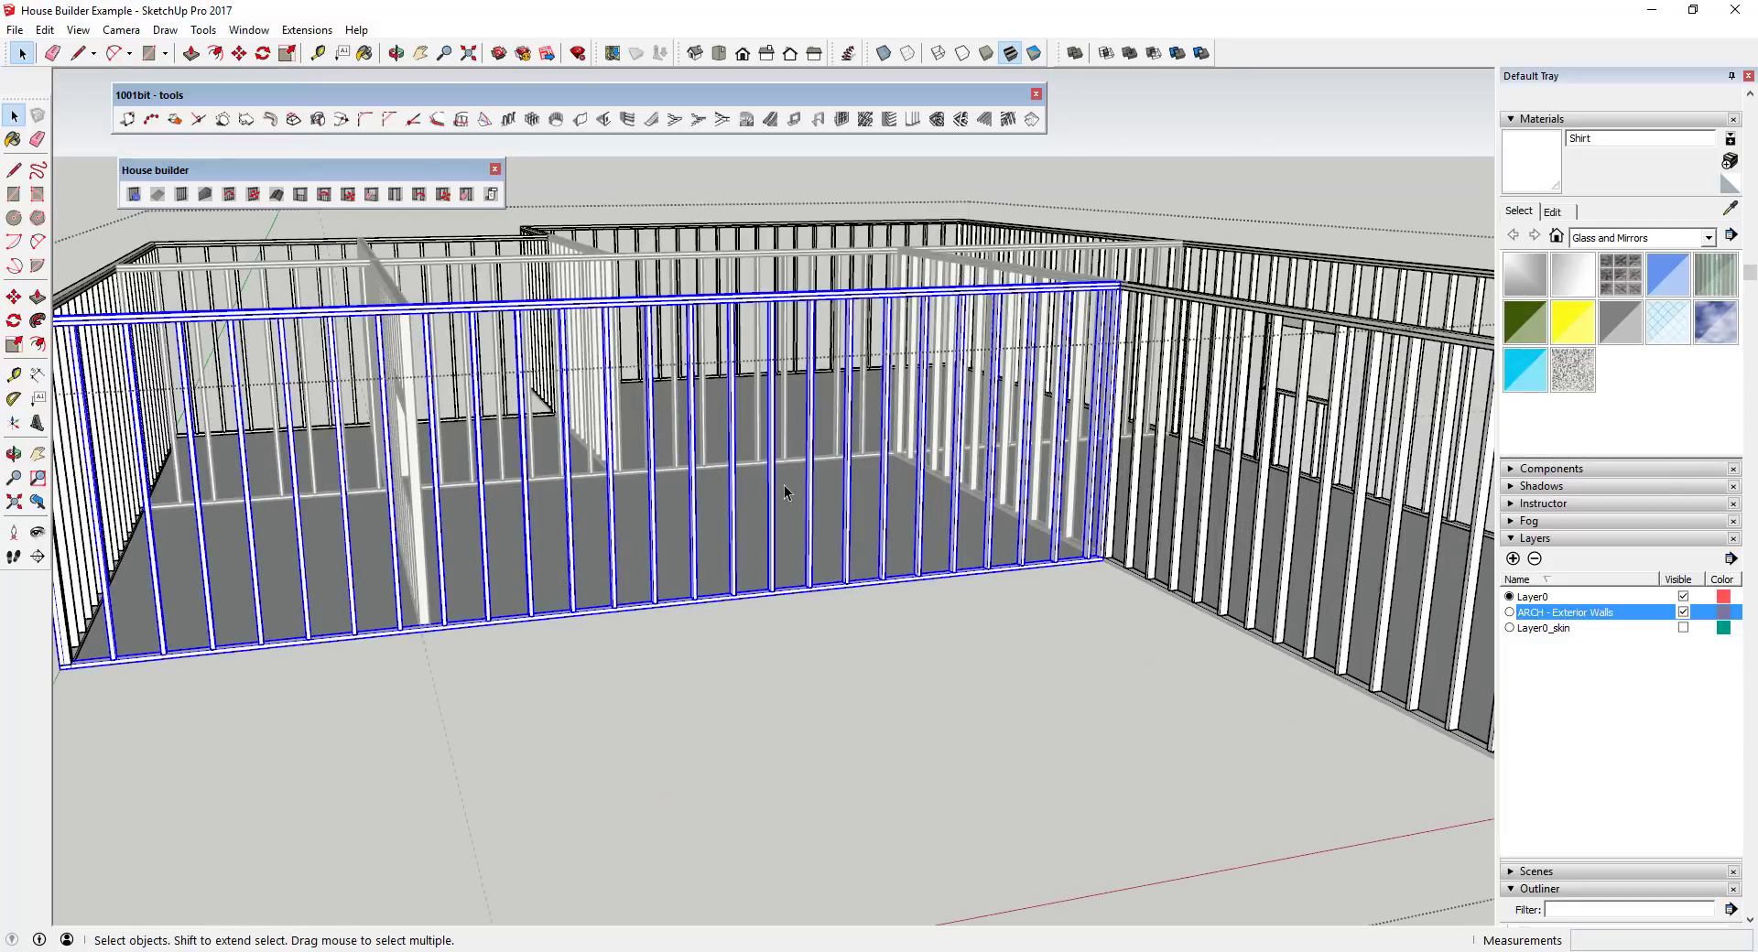
pyautogui.scroll(3, 784, 485)
# - Add a 14'-wide door opening to the long stud wall
pyautogui.click(395, 196)
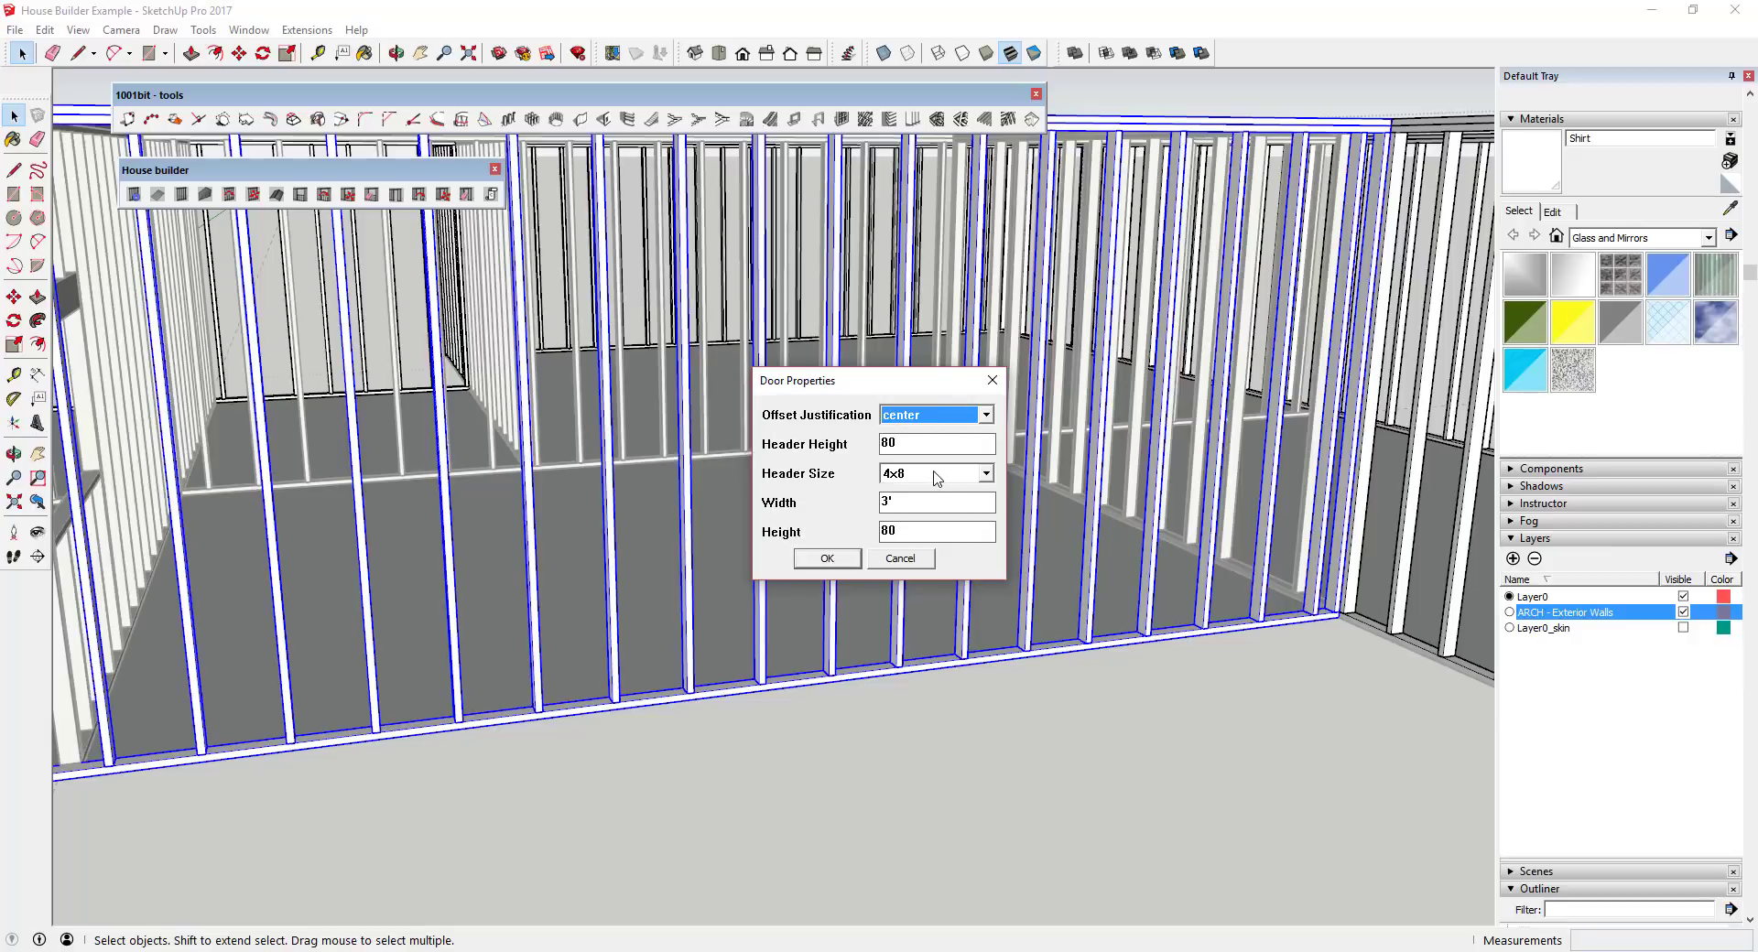
pyautogui.doubleClick(946, 505)
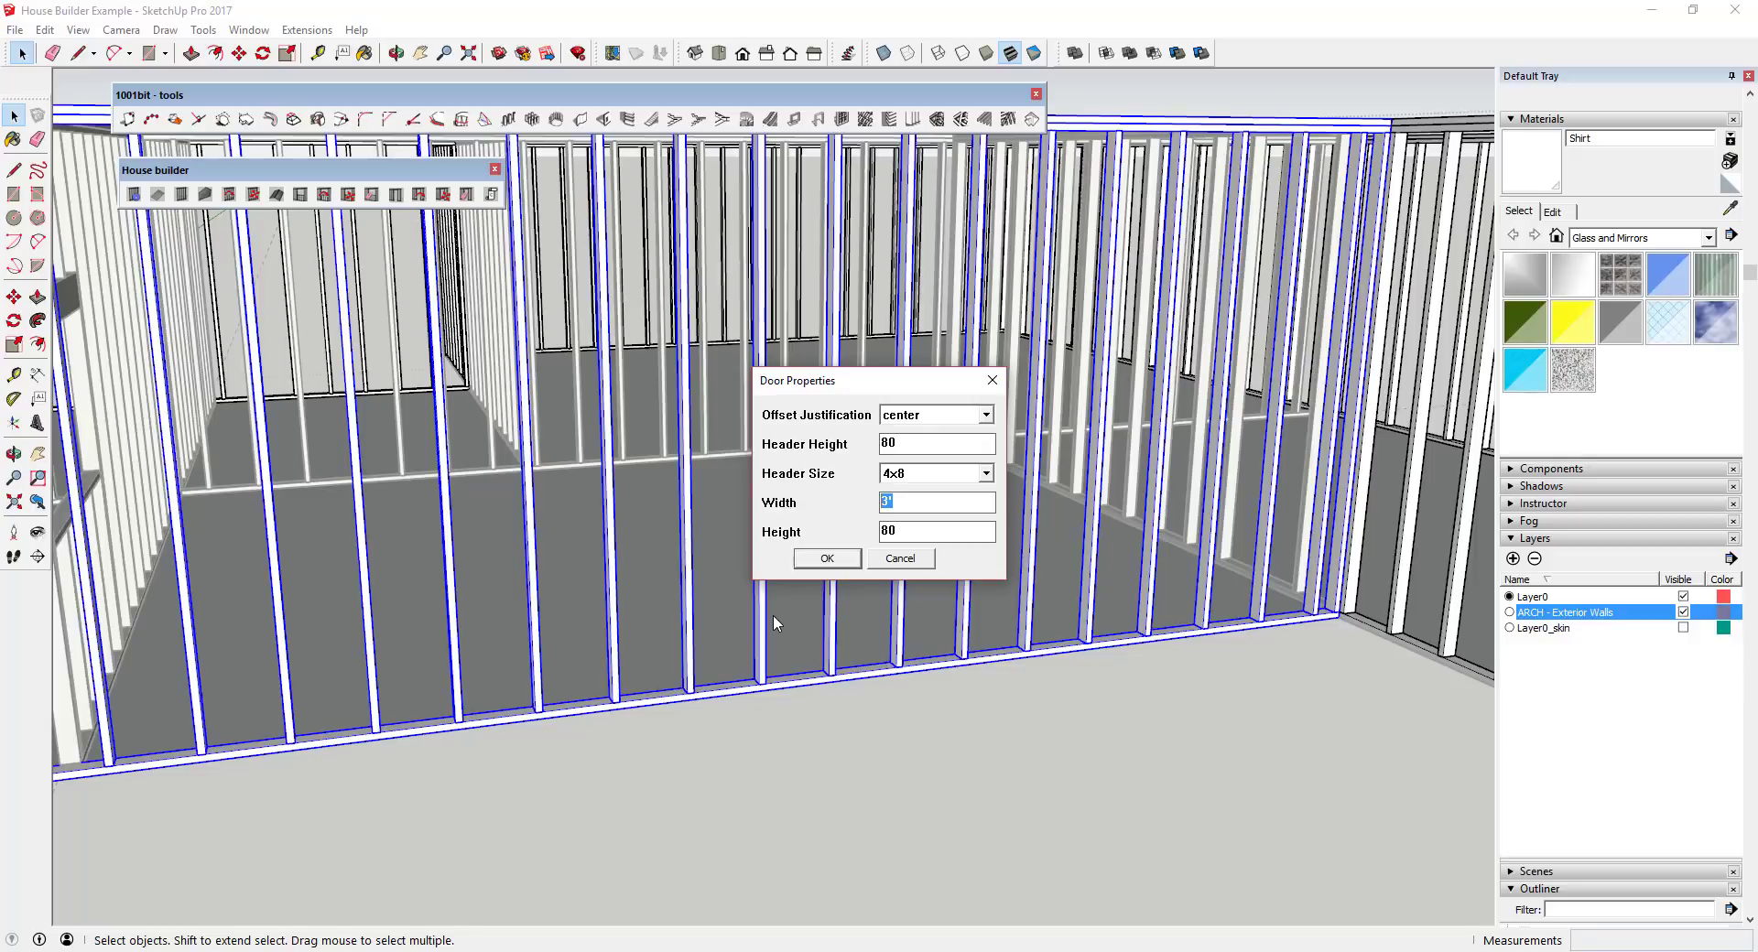
pyautogui.write("14'")
pyautogui.press('Tab')
pyautogui.click(827, 558)
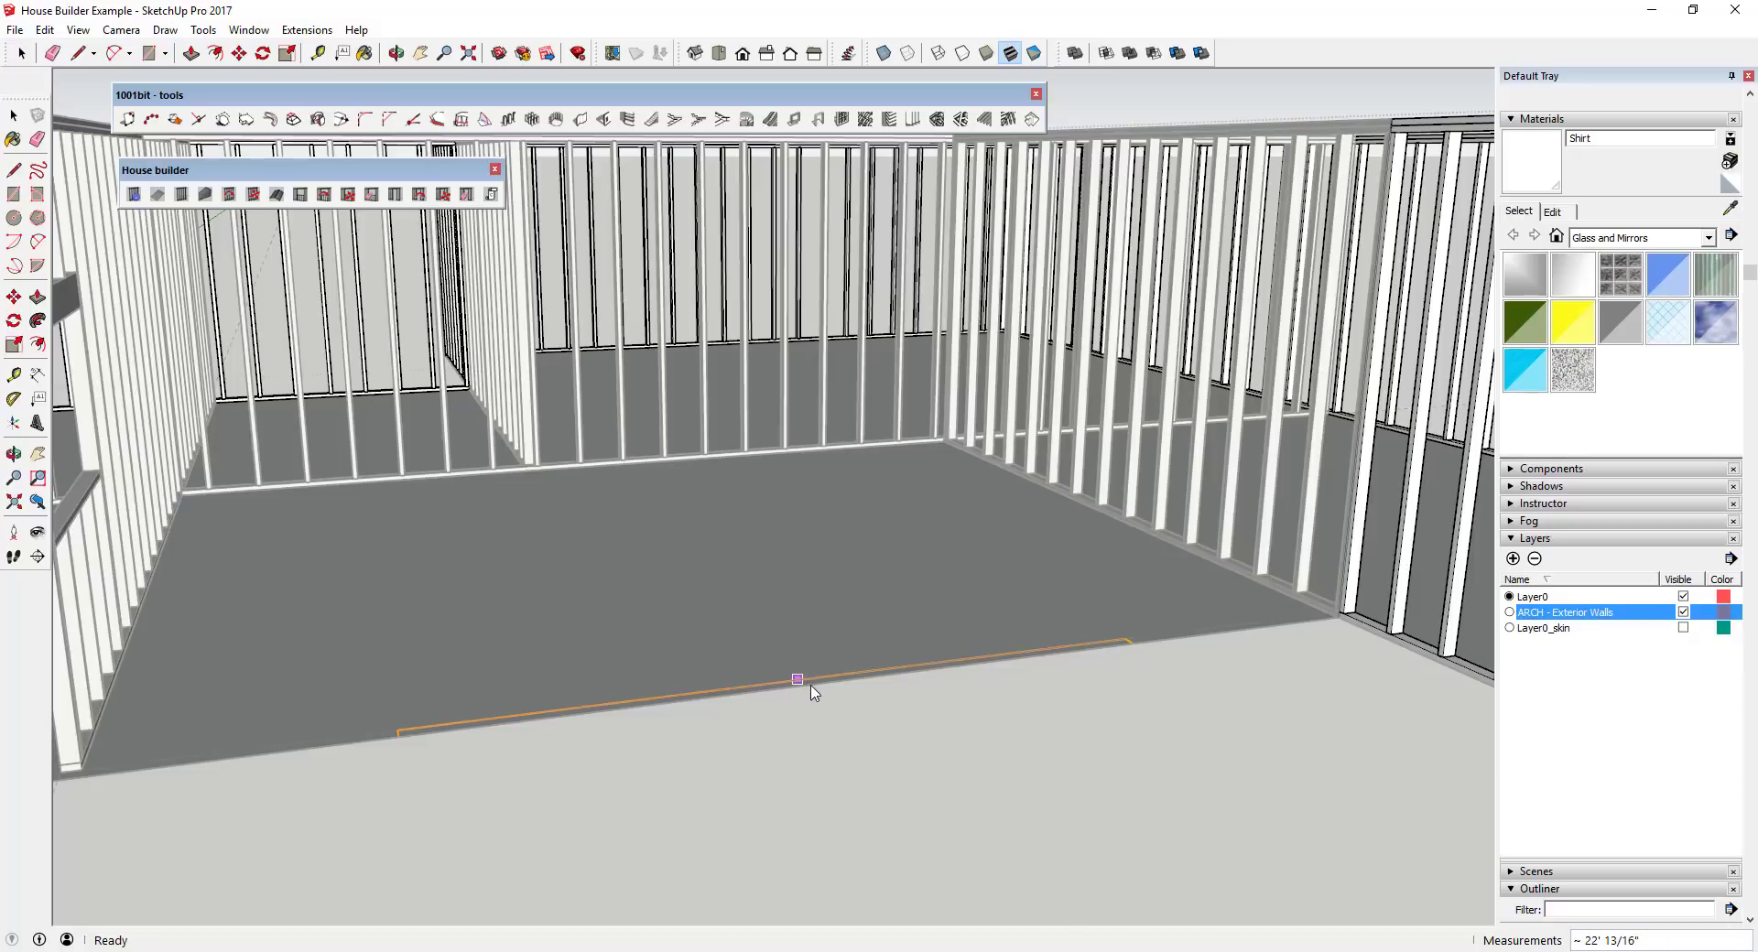
pyautogui.click(845, 687)
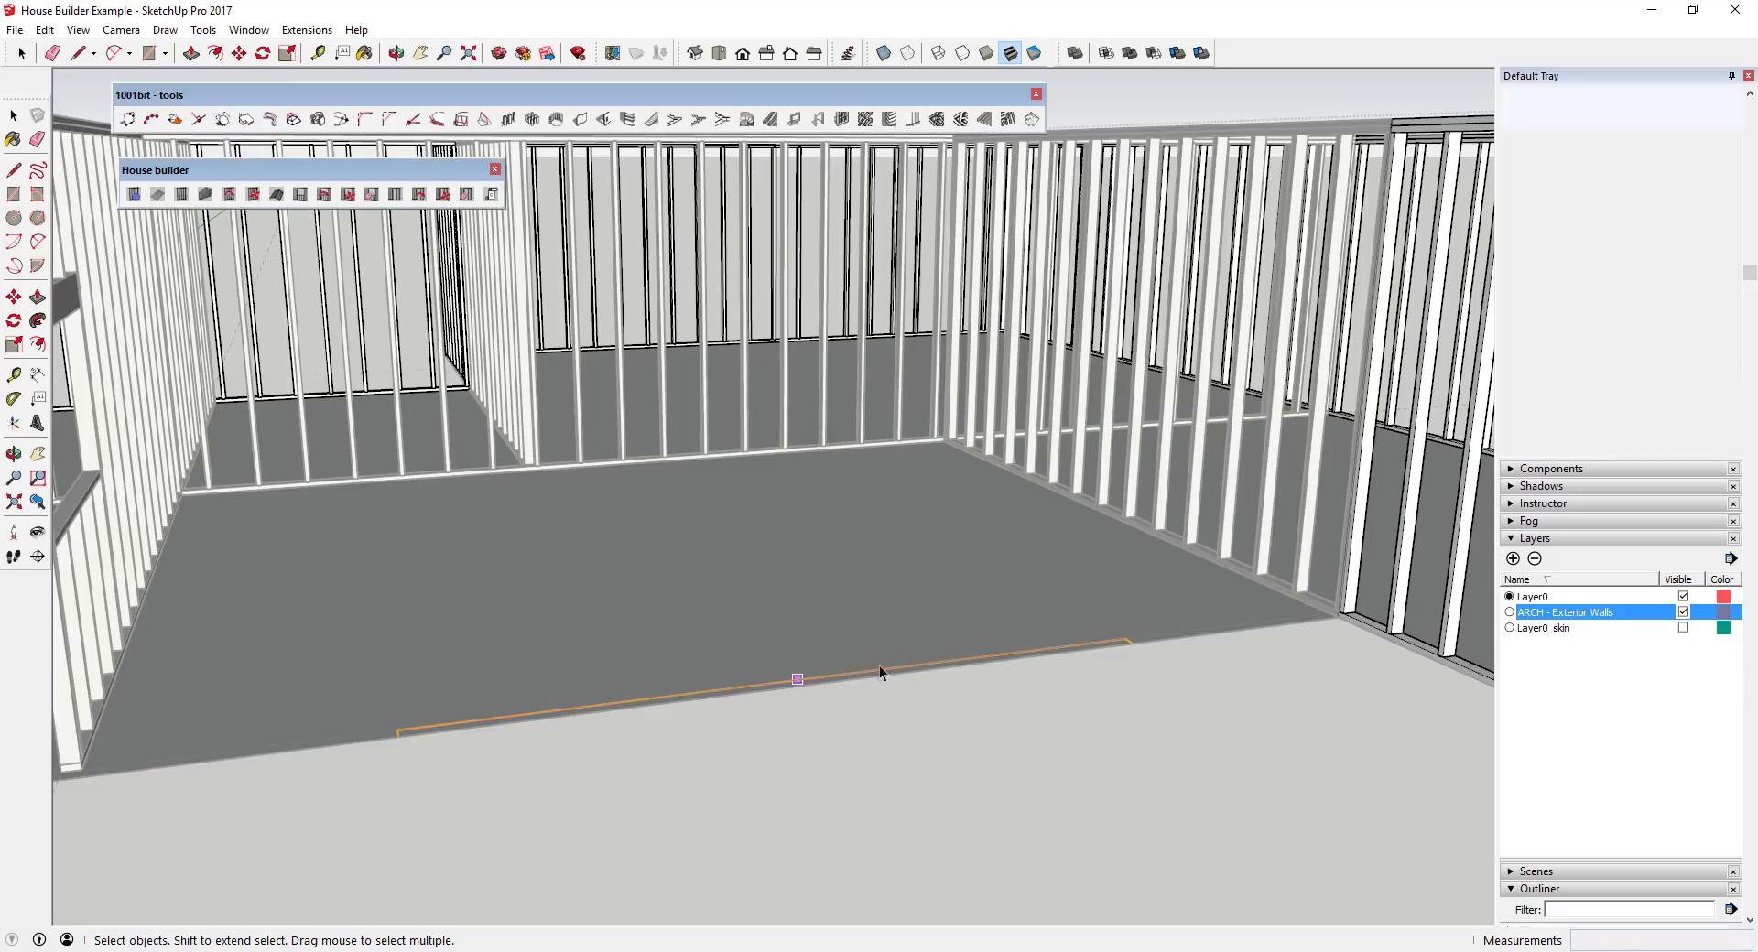
pyautogui.scroll(-5, 899, 661)
pyautogui.moveTo(900, 661); pyautogui.dragTo(1014, 524, button='middle')
pyautogui.scroll(3, 459, 458)
pyautogui.scroll(-8, 859, 452)
pyautogui.scroll(6, 955, 492)
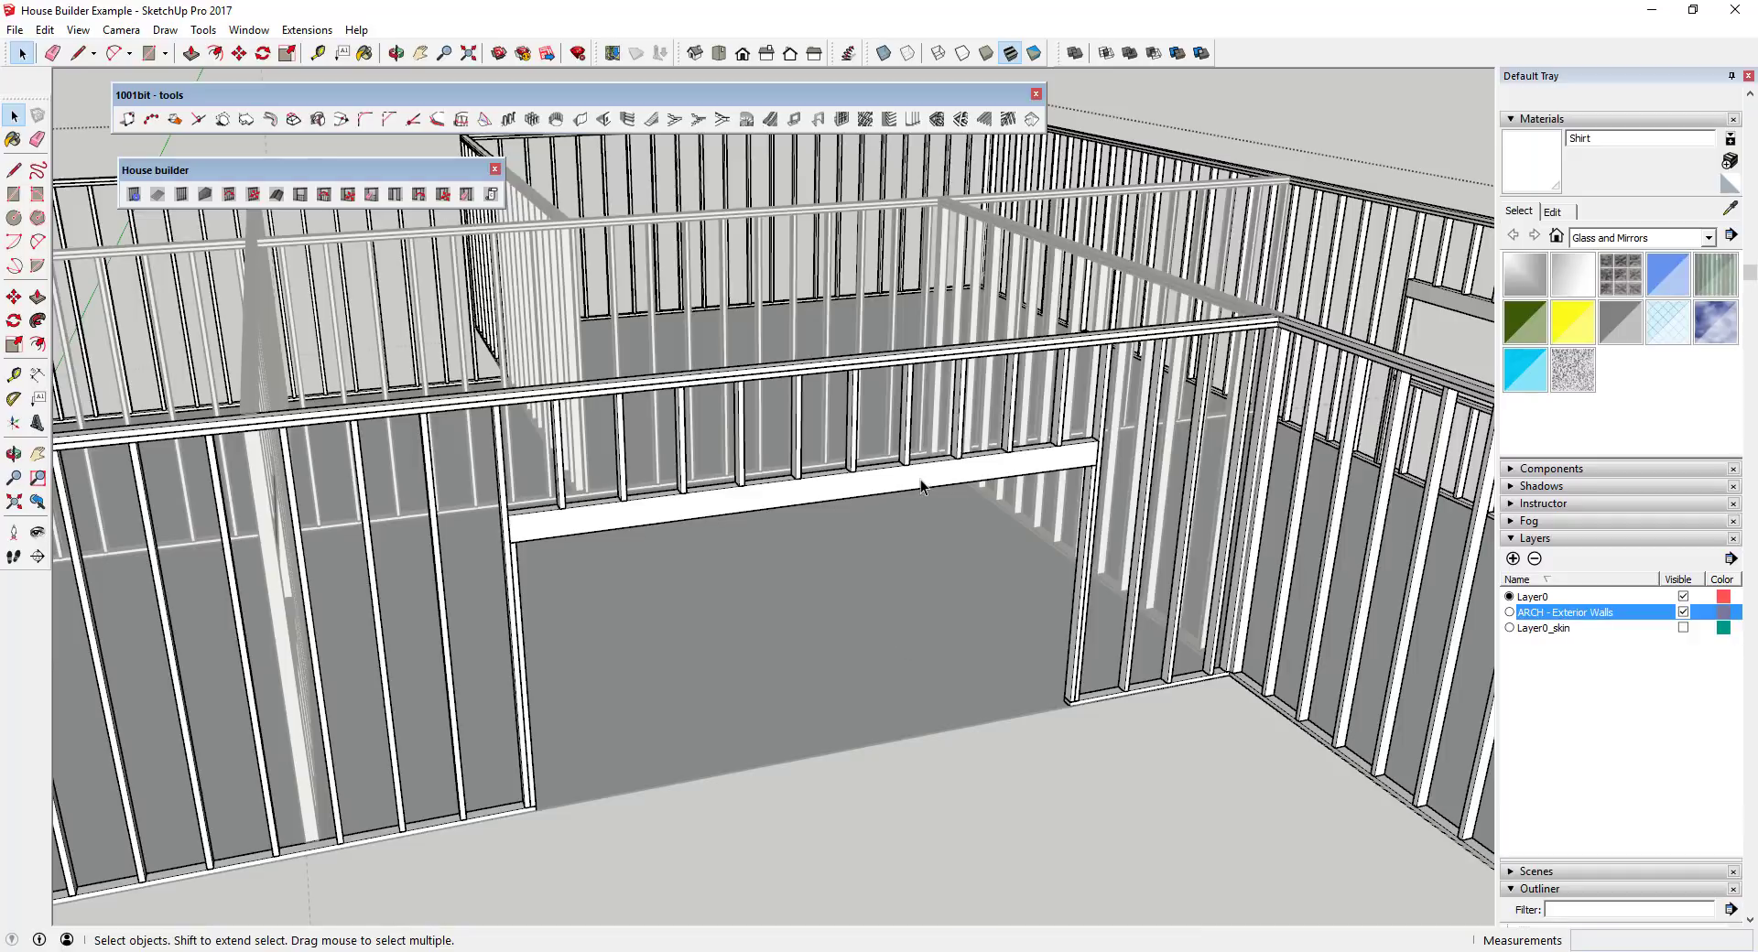
pyautogui.scroll(-6, 920, 480)
pyautogui.moveTo(925, 482); pyautogui.dragTo(1043, 499, button='middle')
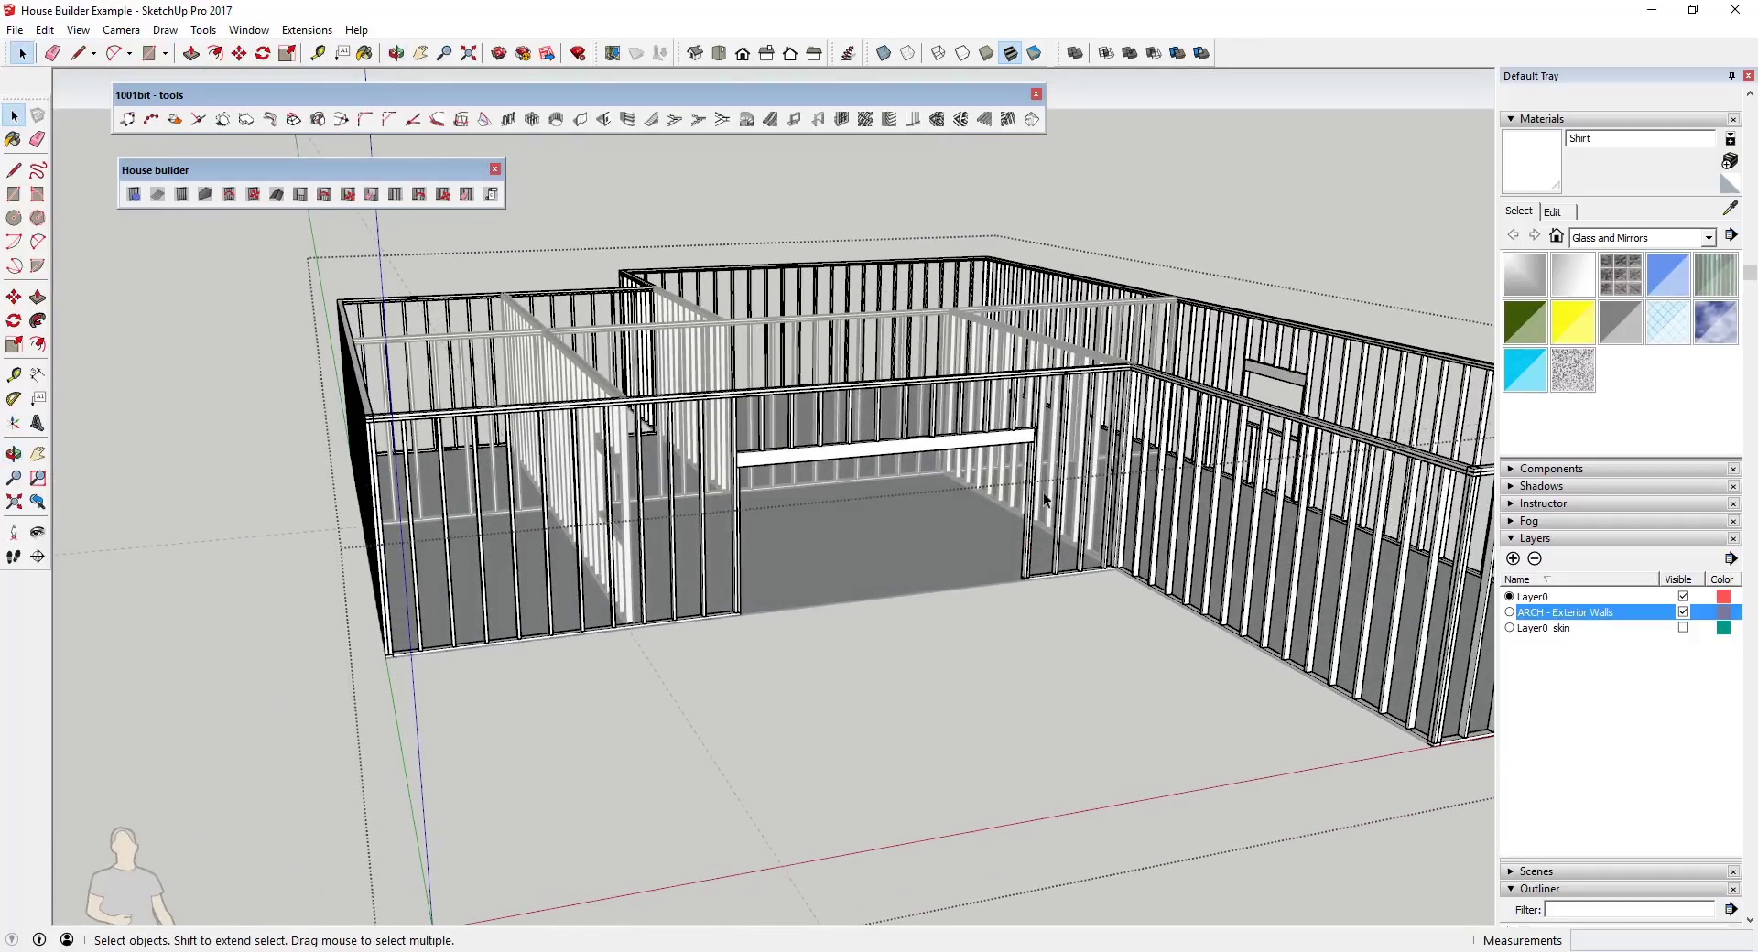
pyautogui.scroll(-5, 788, 575)
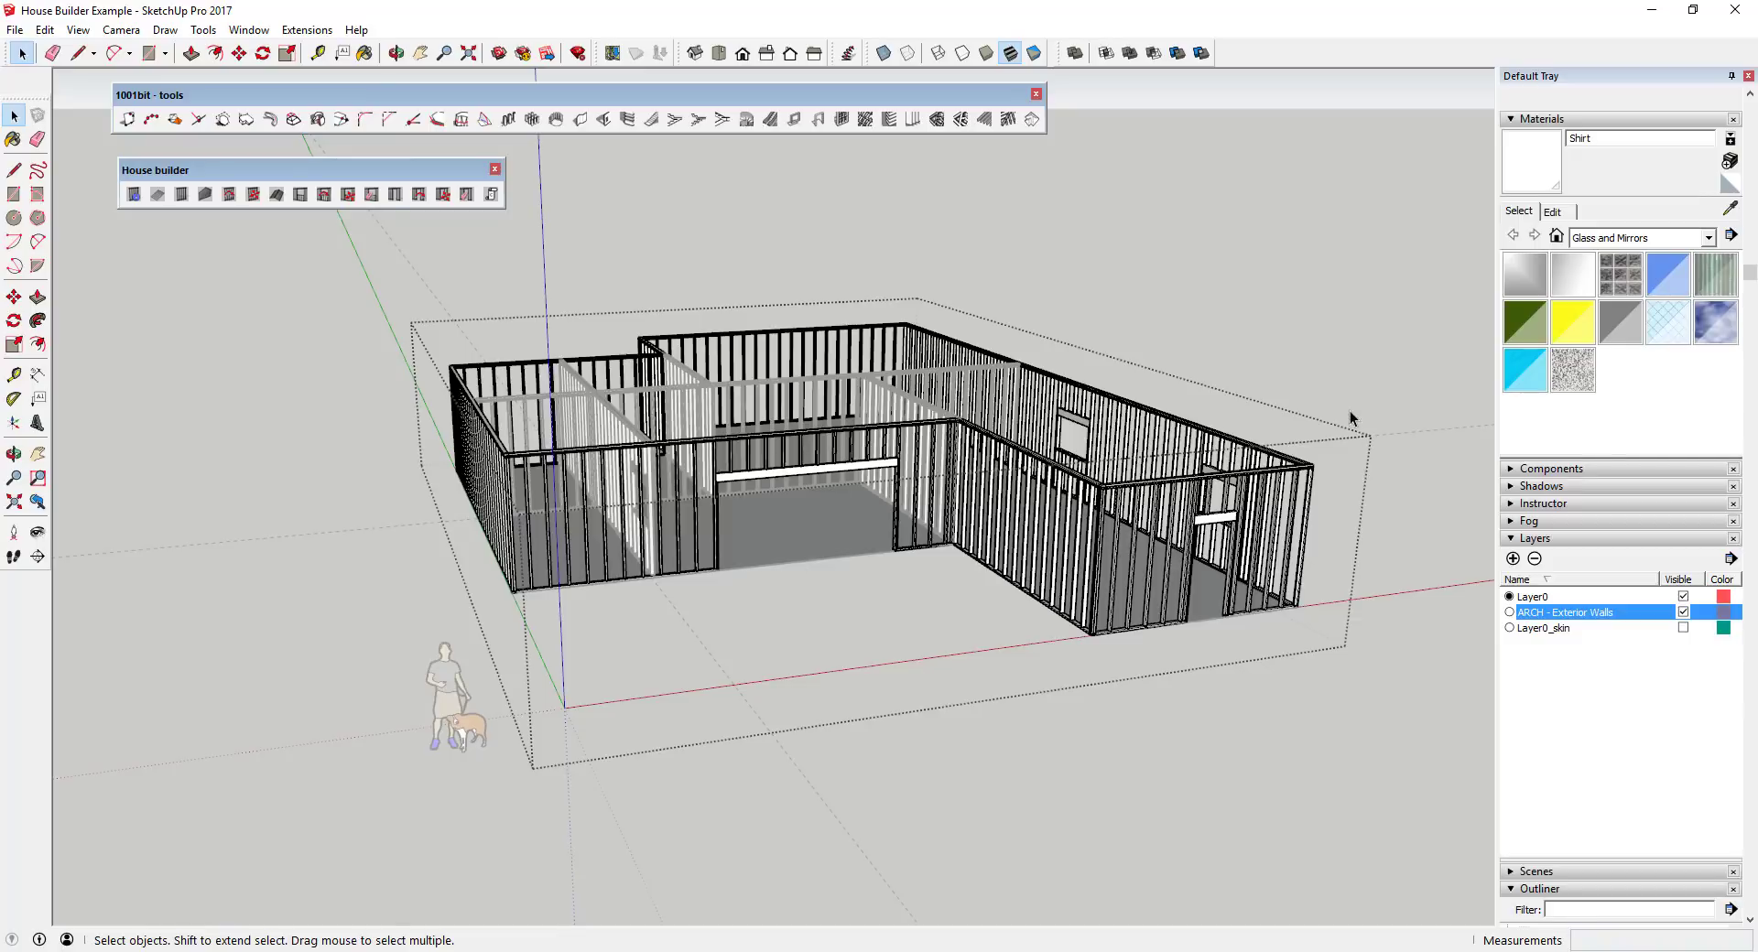
pyautogui.moveTo(1356, 463); pyautogui.dragTo(1027, 503, button='middle')
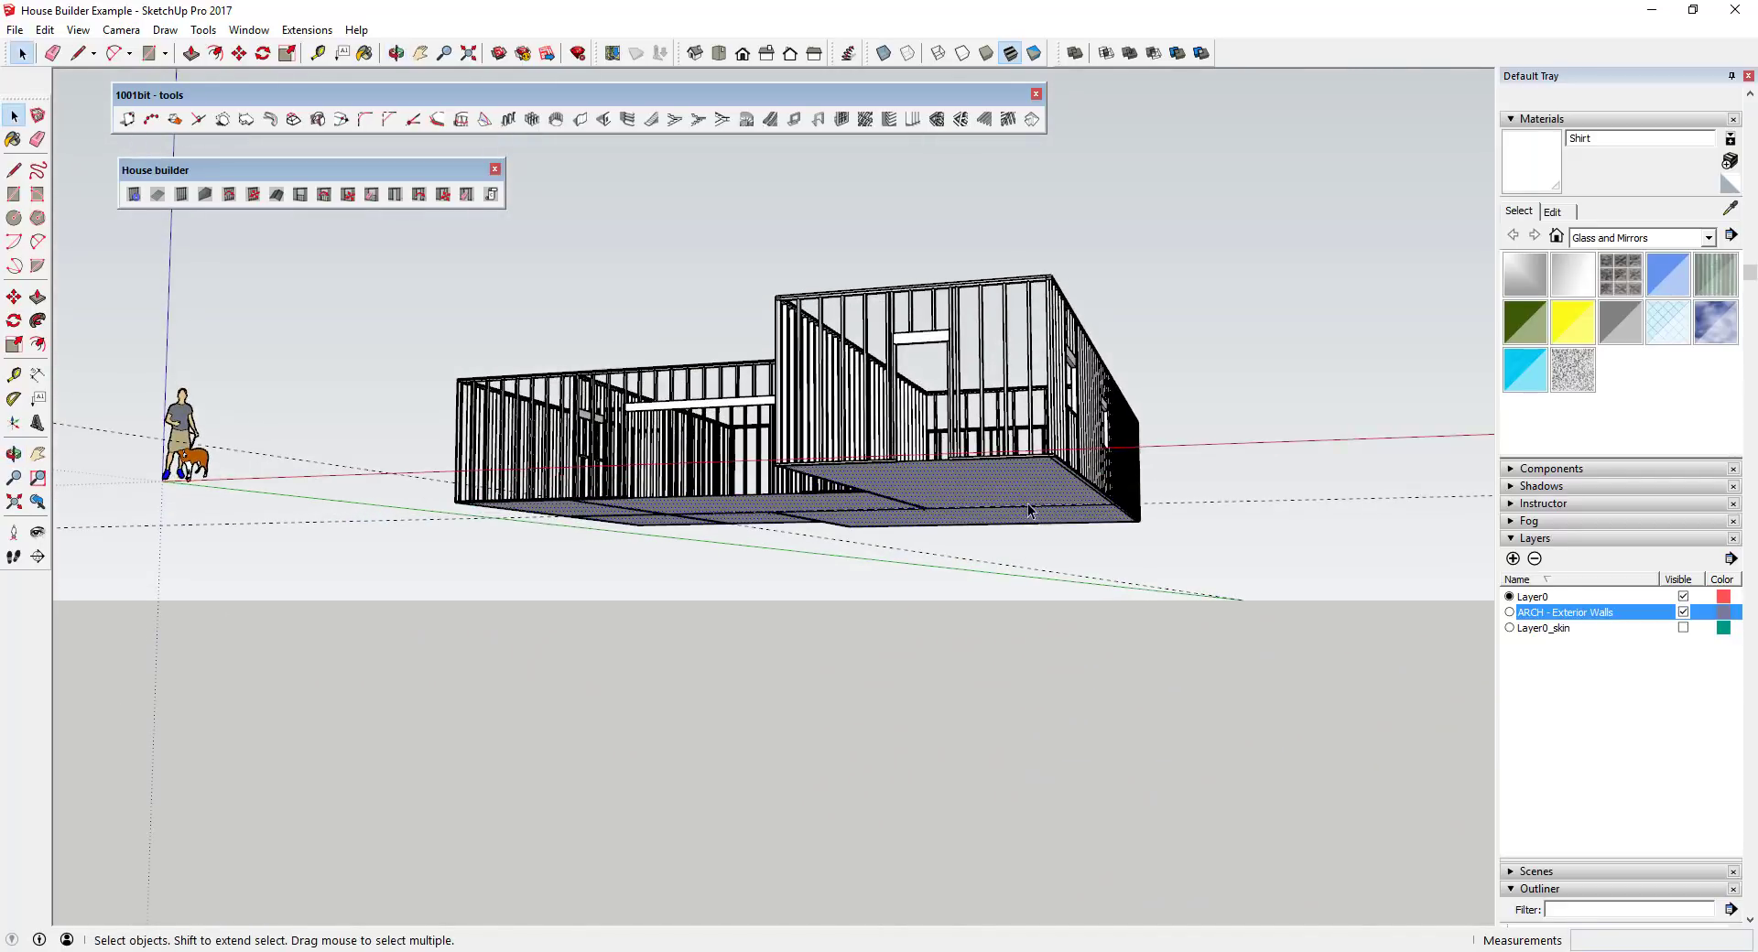
pyautogui.scroll(6, 1026, 462)
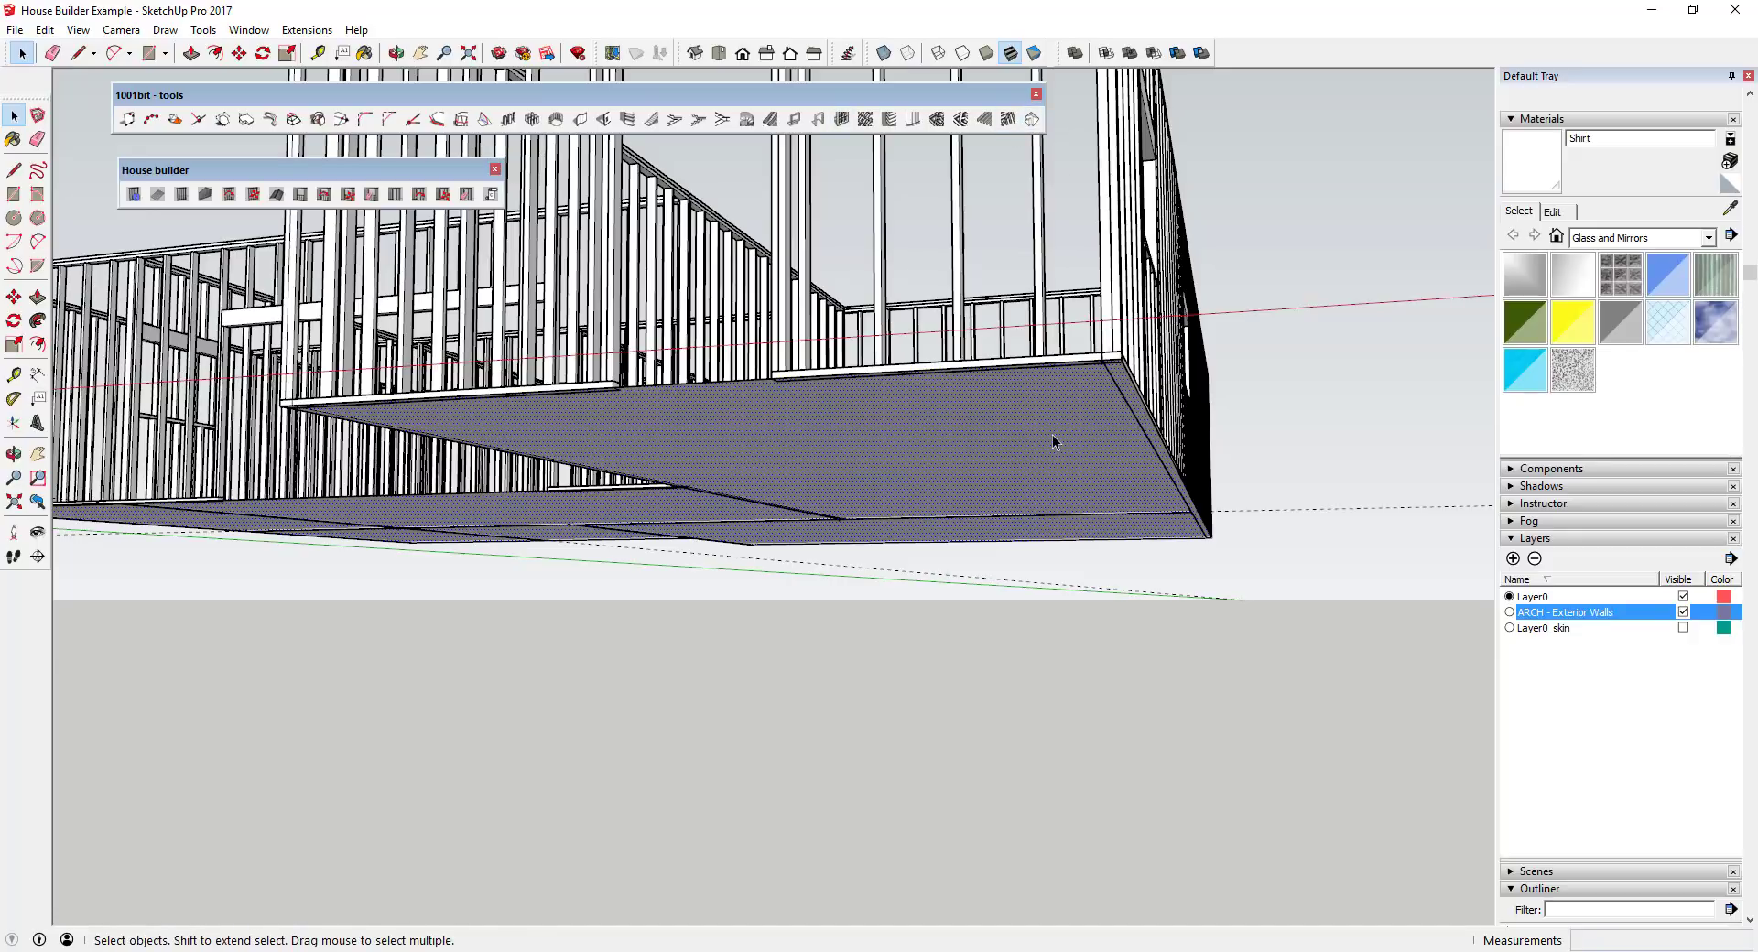
# - Select the floor slab, viewing it from below
pyautogui.click(1023, 441)
pyautogui.press('o')
pyautogui.moveTo(1144, 376); pyautogui.dragTo(1052, 456)
pyautogui.scroll(3, 1076, 319)
pyautogui.press('space')
pyautogui.scroll(-5, 1007, 385)
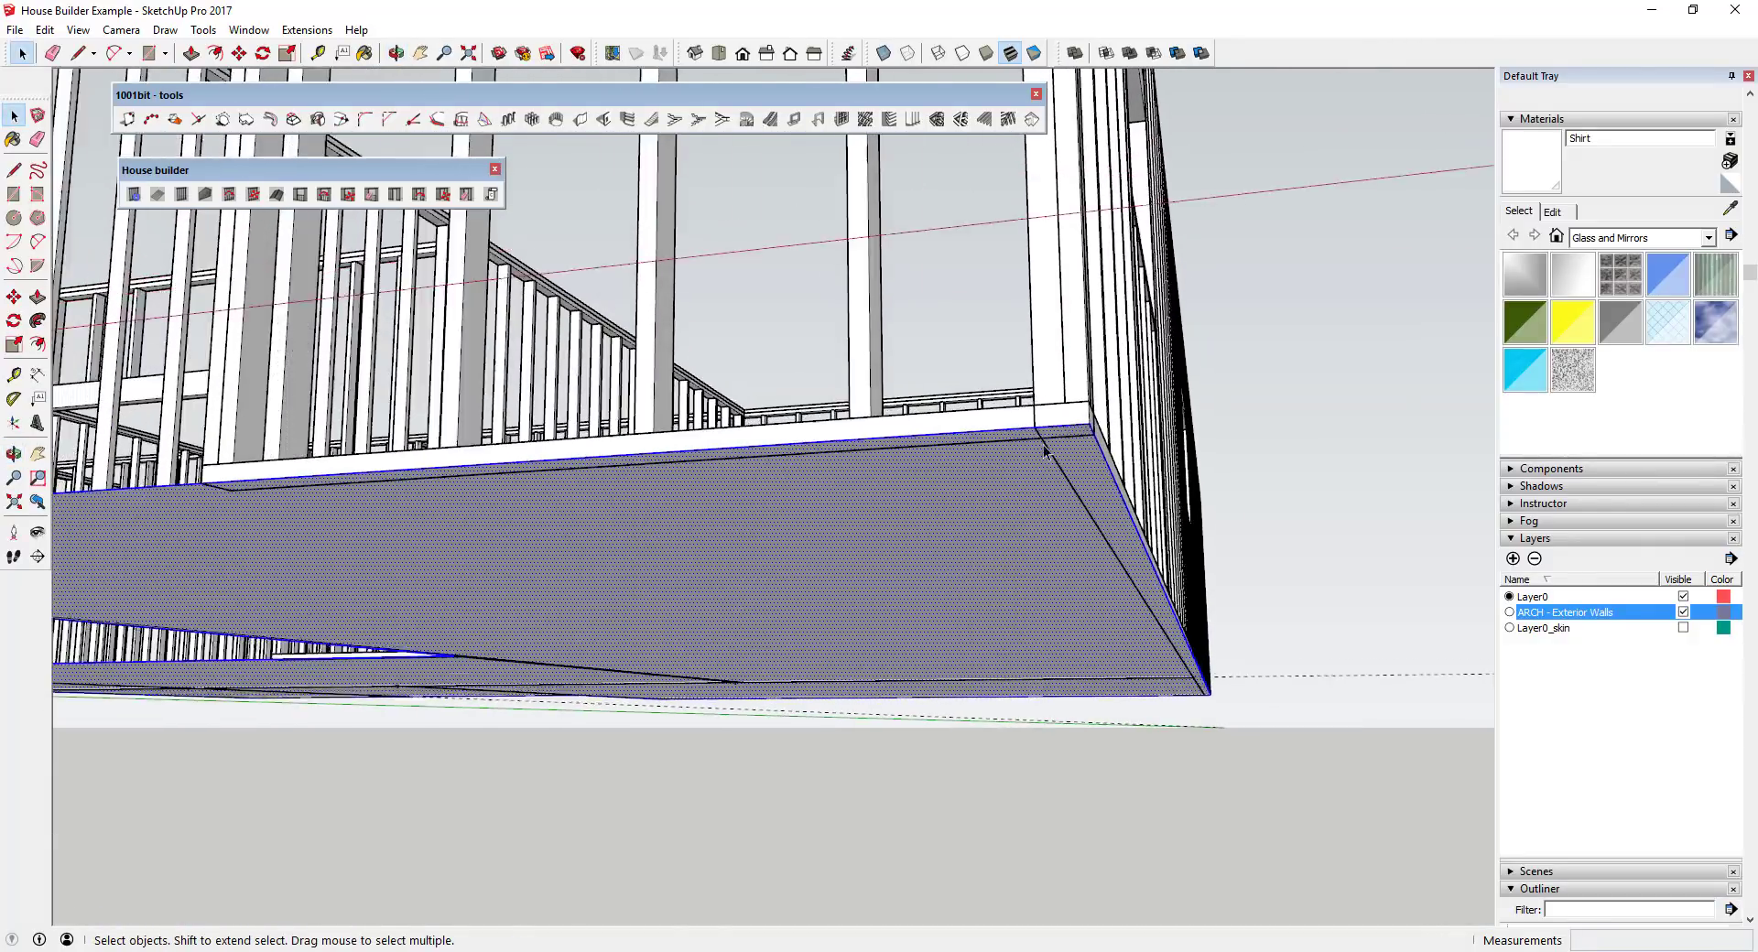
pyautogui.moveTo(849, 544); pyautogui.dragTo(784, 481, button='middle')
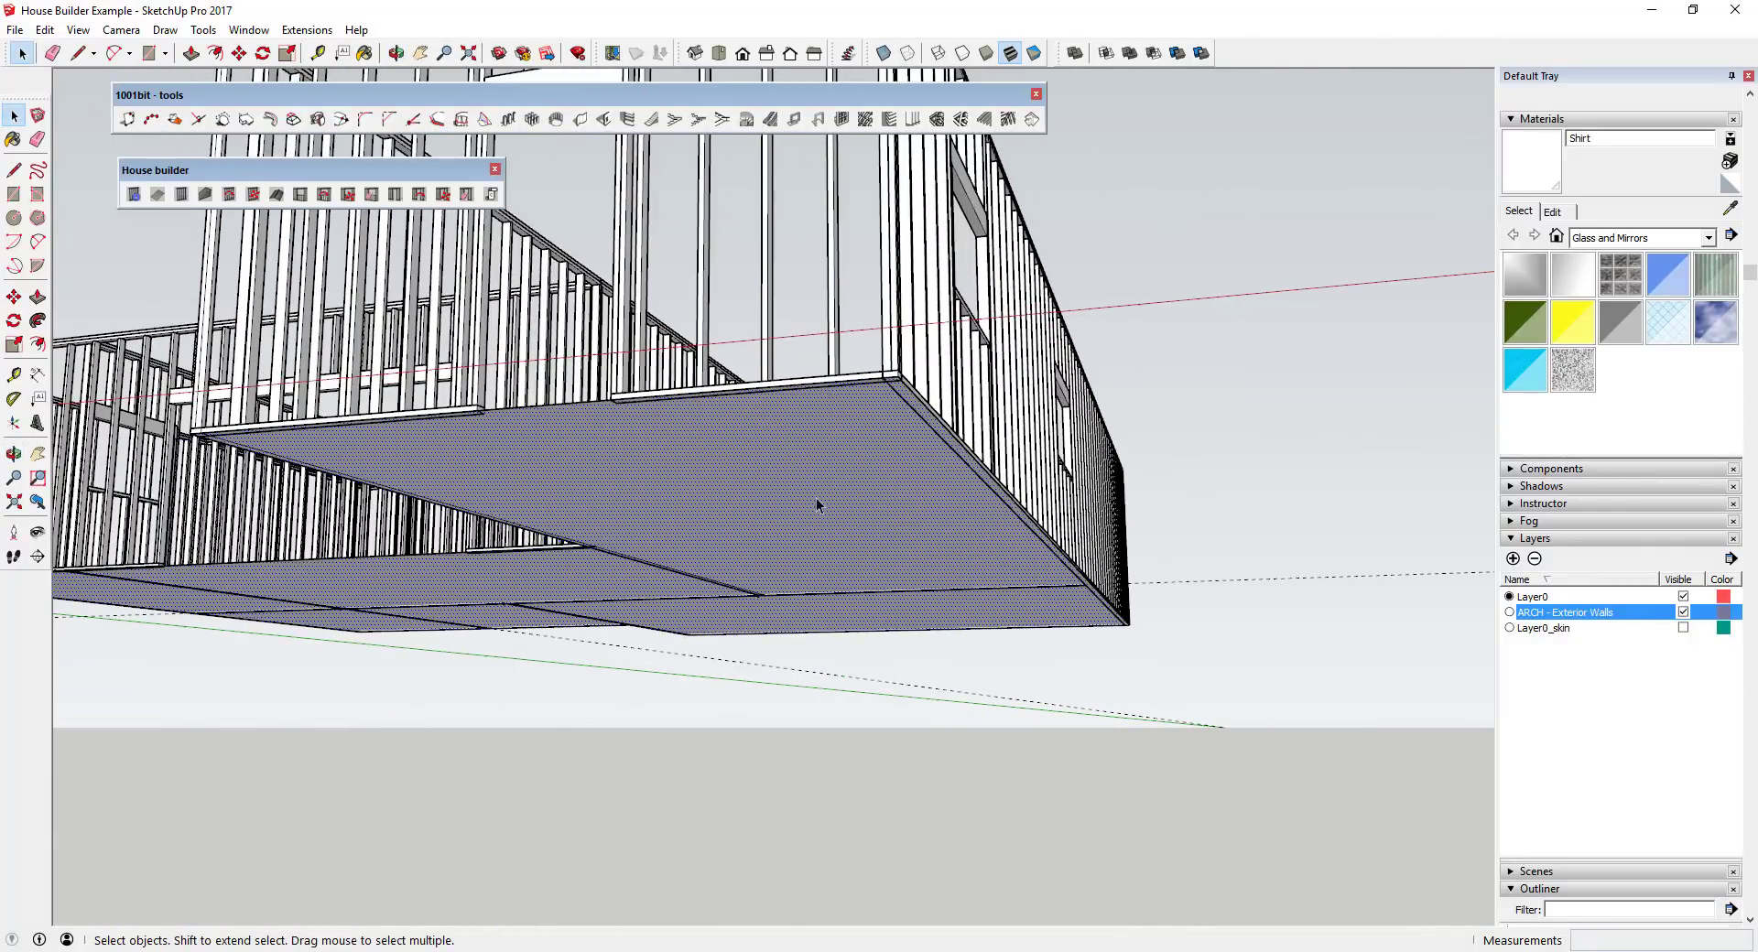
pyautogui.click(857, 505)
# - Copy the floor slab 10' up onto the wall-top corner as a ceiling
pyautogui.press('m')
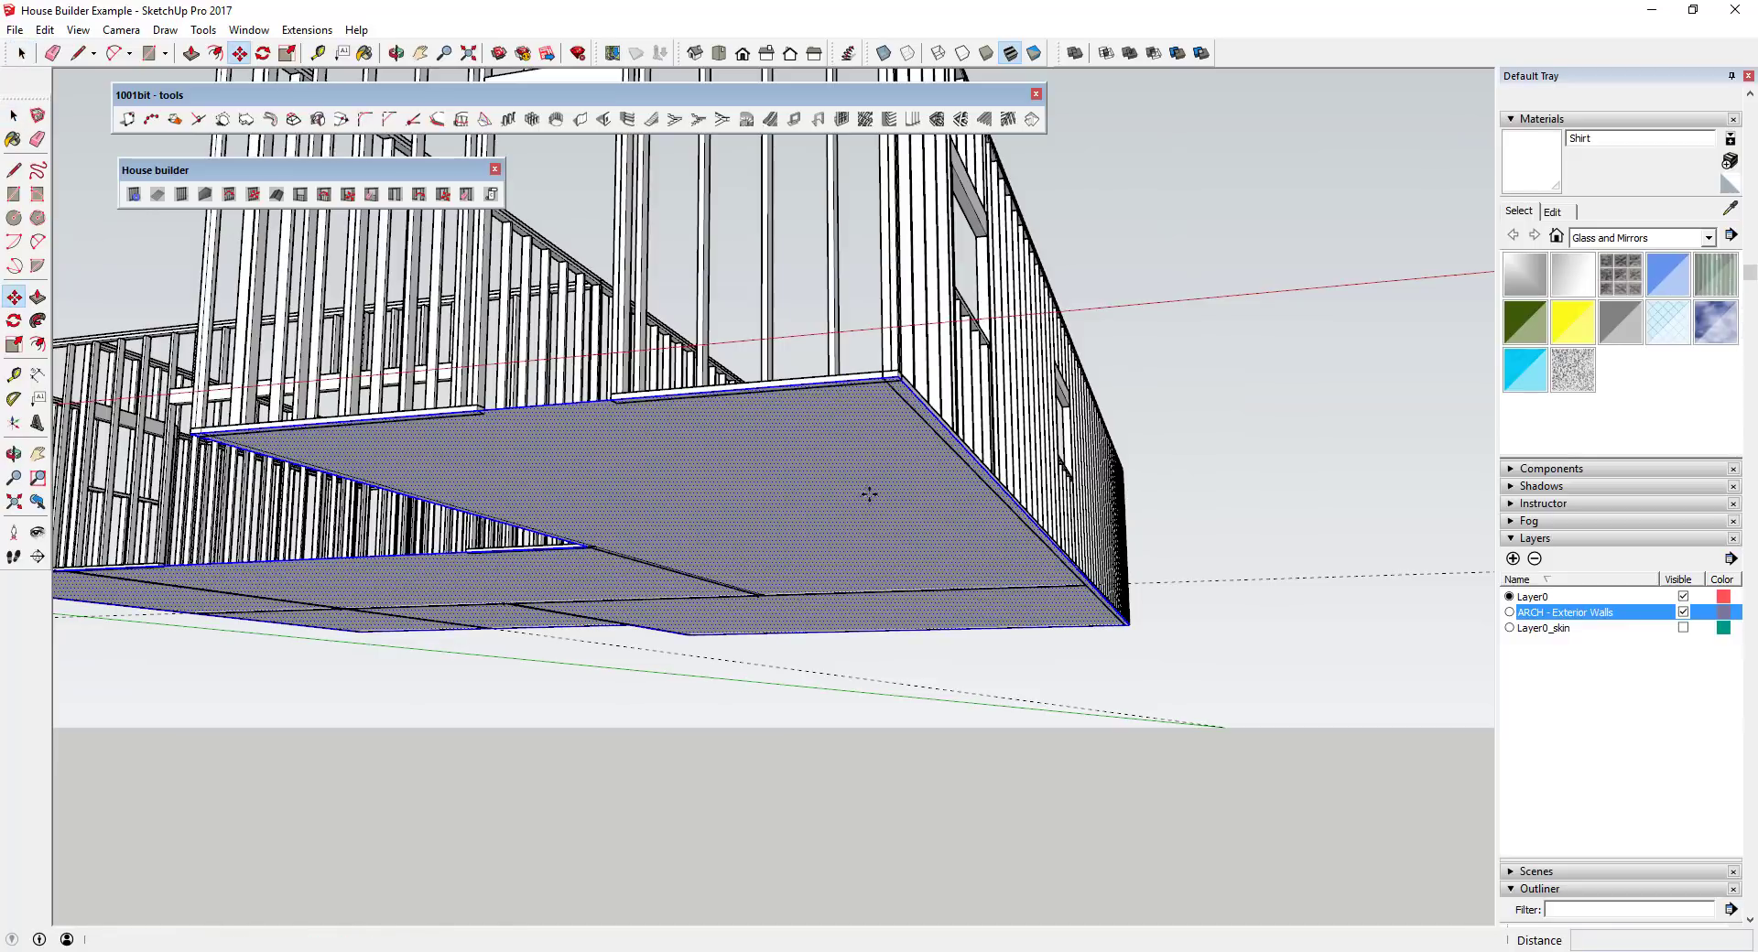
pyautogui.scroll(1, 897, 377)
pyautogui.scroll(1, 898, 375)
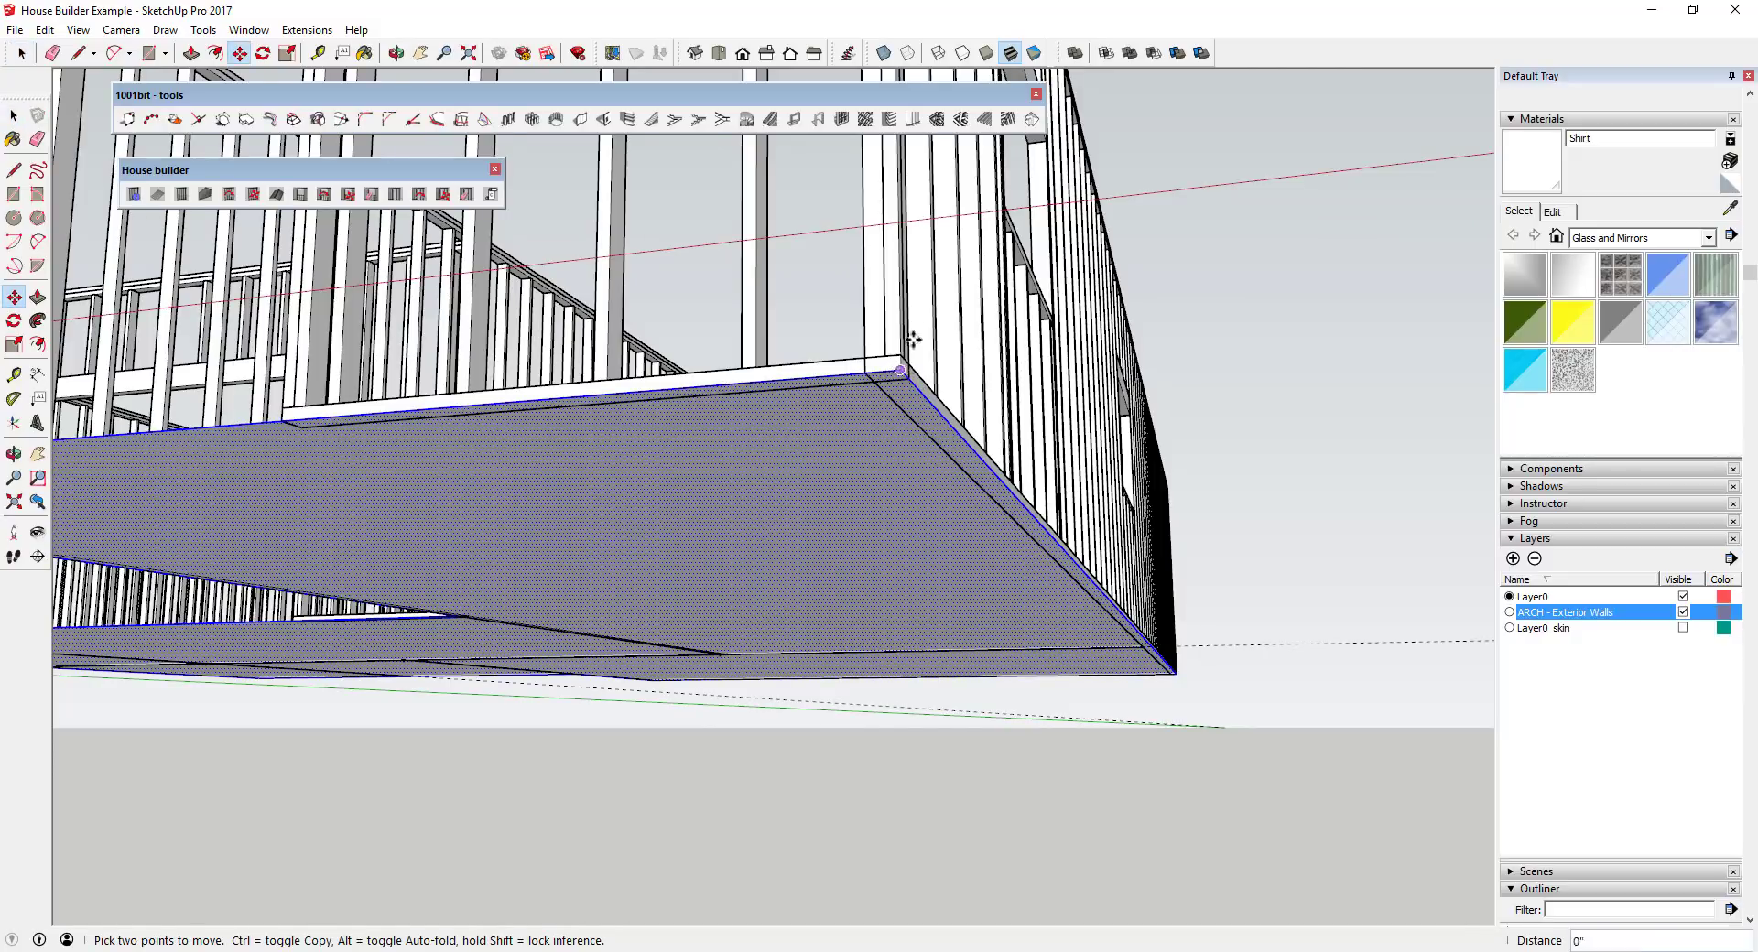
pyautogui.scroll(-3, 902, 371)
pyautogui.moveTo(902, 371); pyautogui.dragTo(866, 526, button='middle')
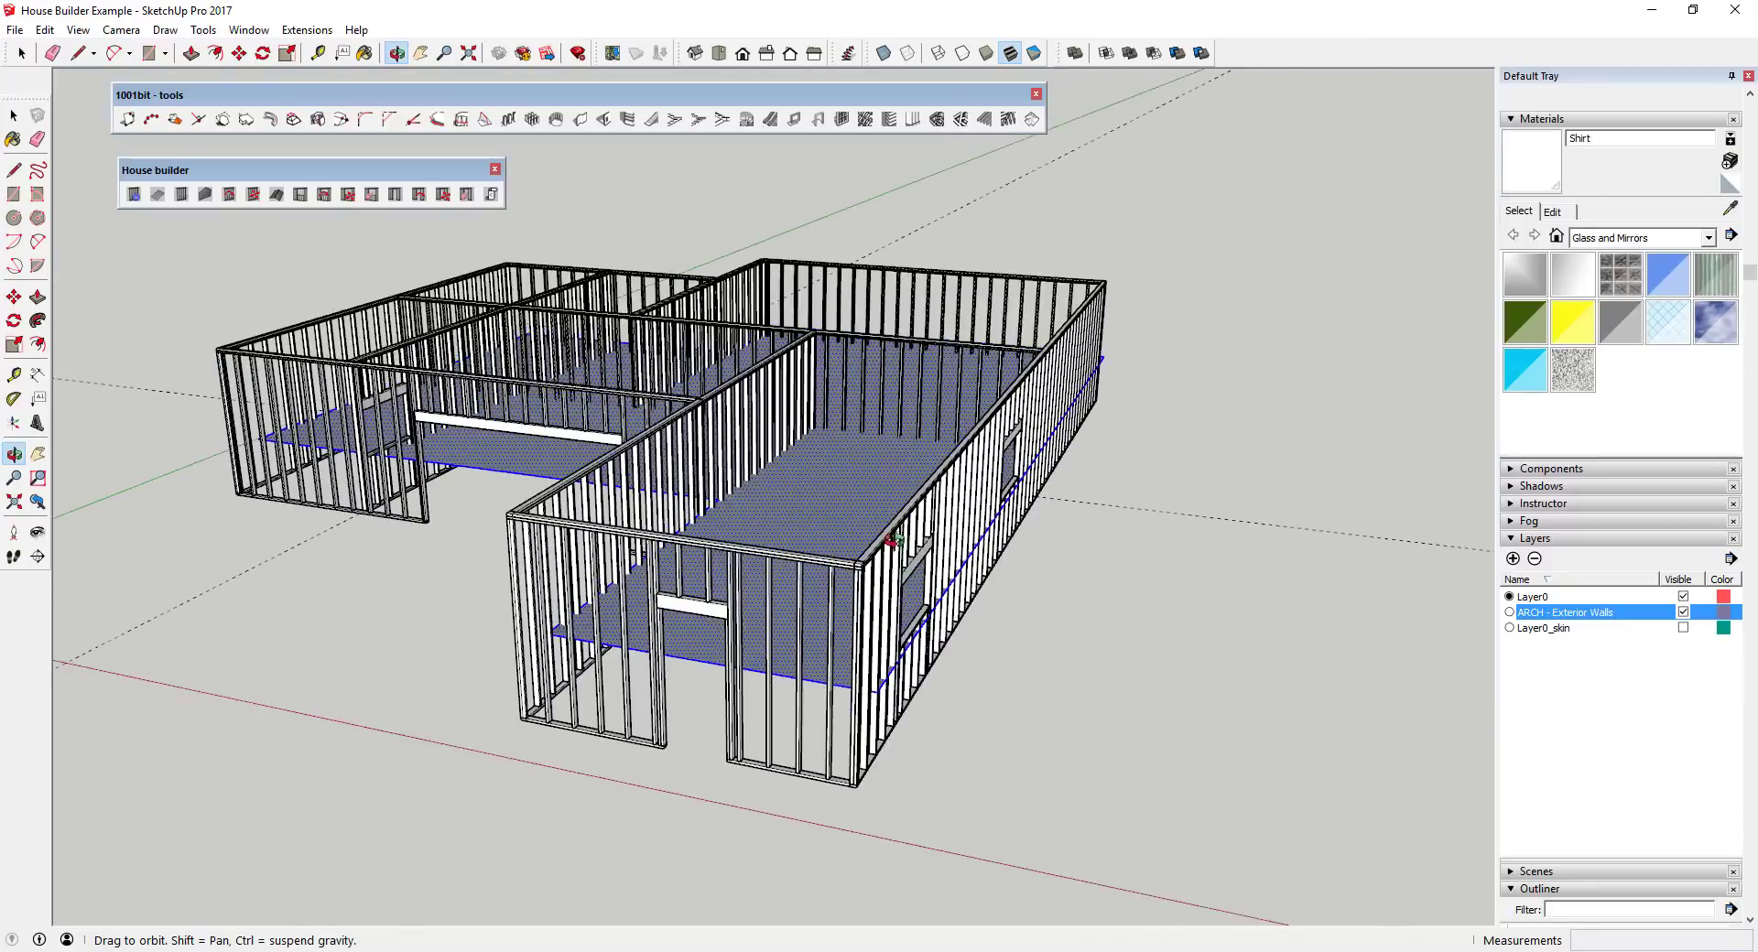
pyautogui.click(865, 526)
pyautogui.press('ctrl')
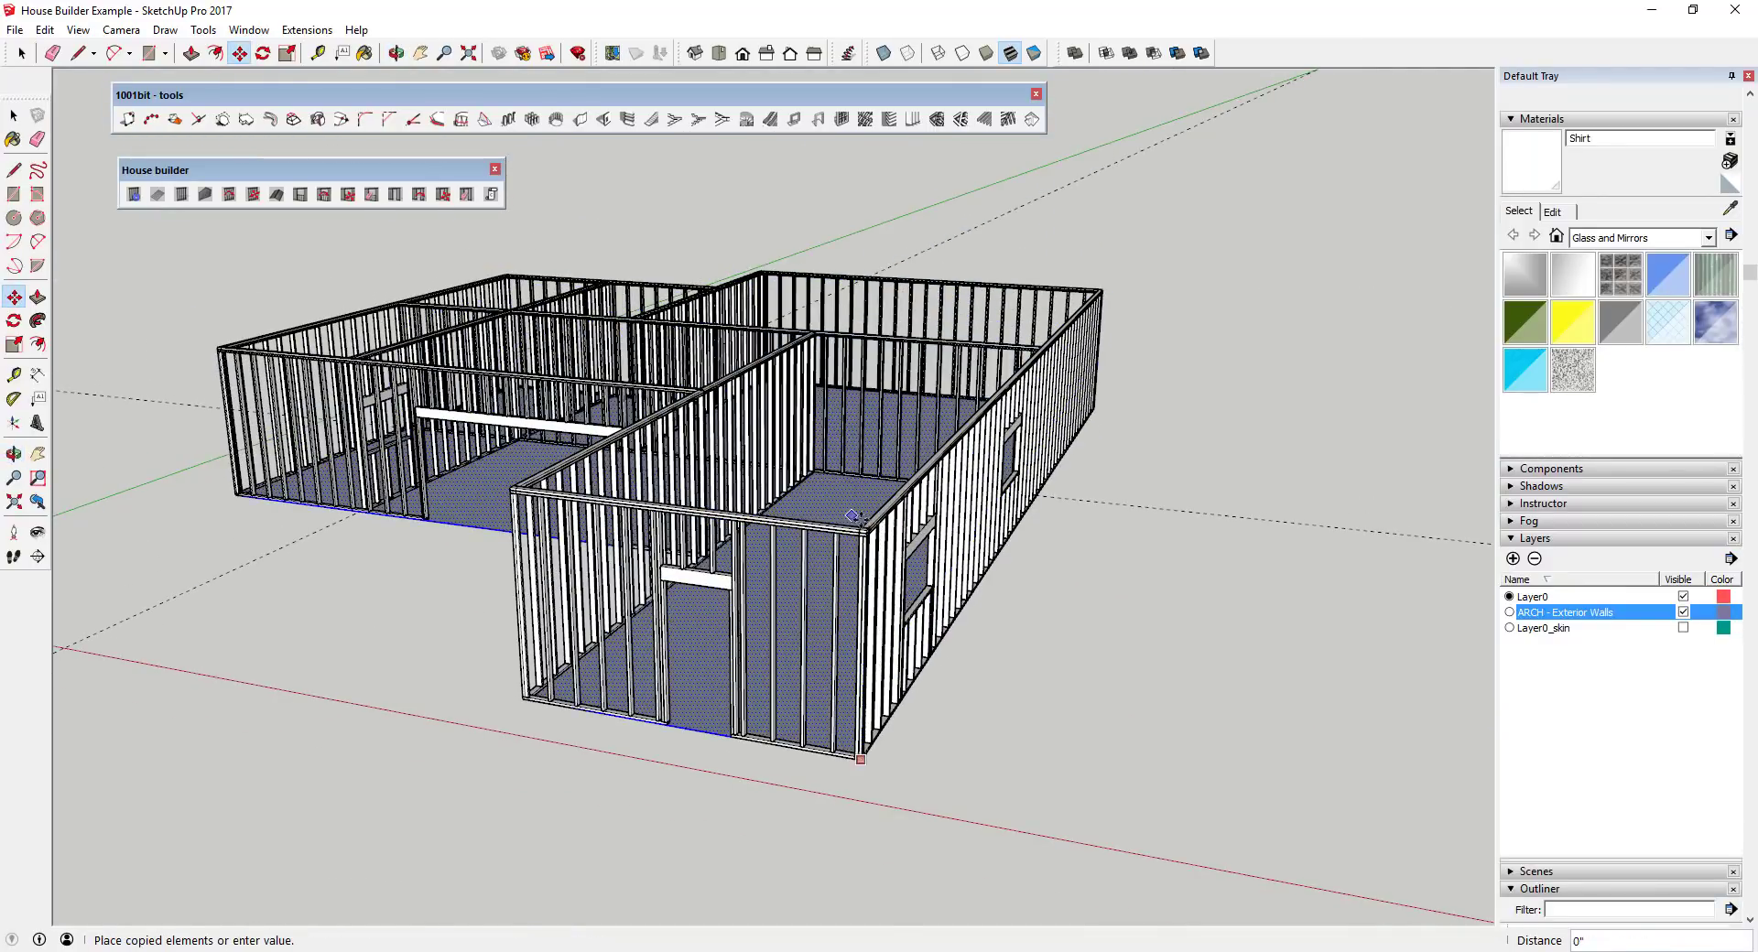
pyautogui.scroll(5, 864, 528)
pyautogui.click(863, 547)
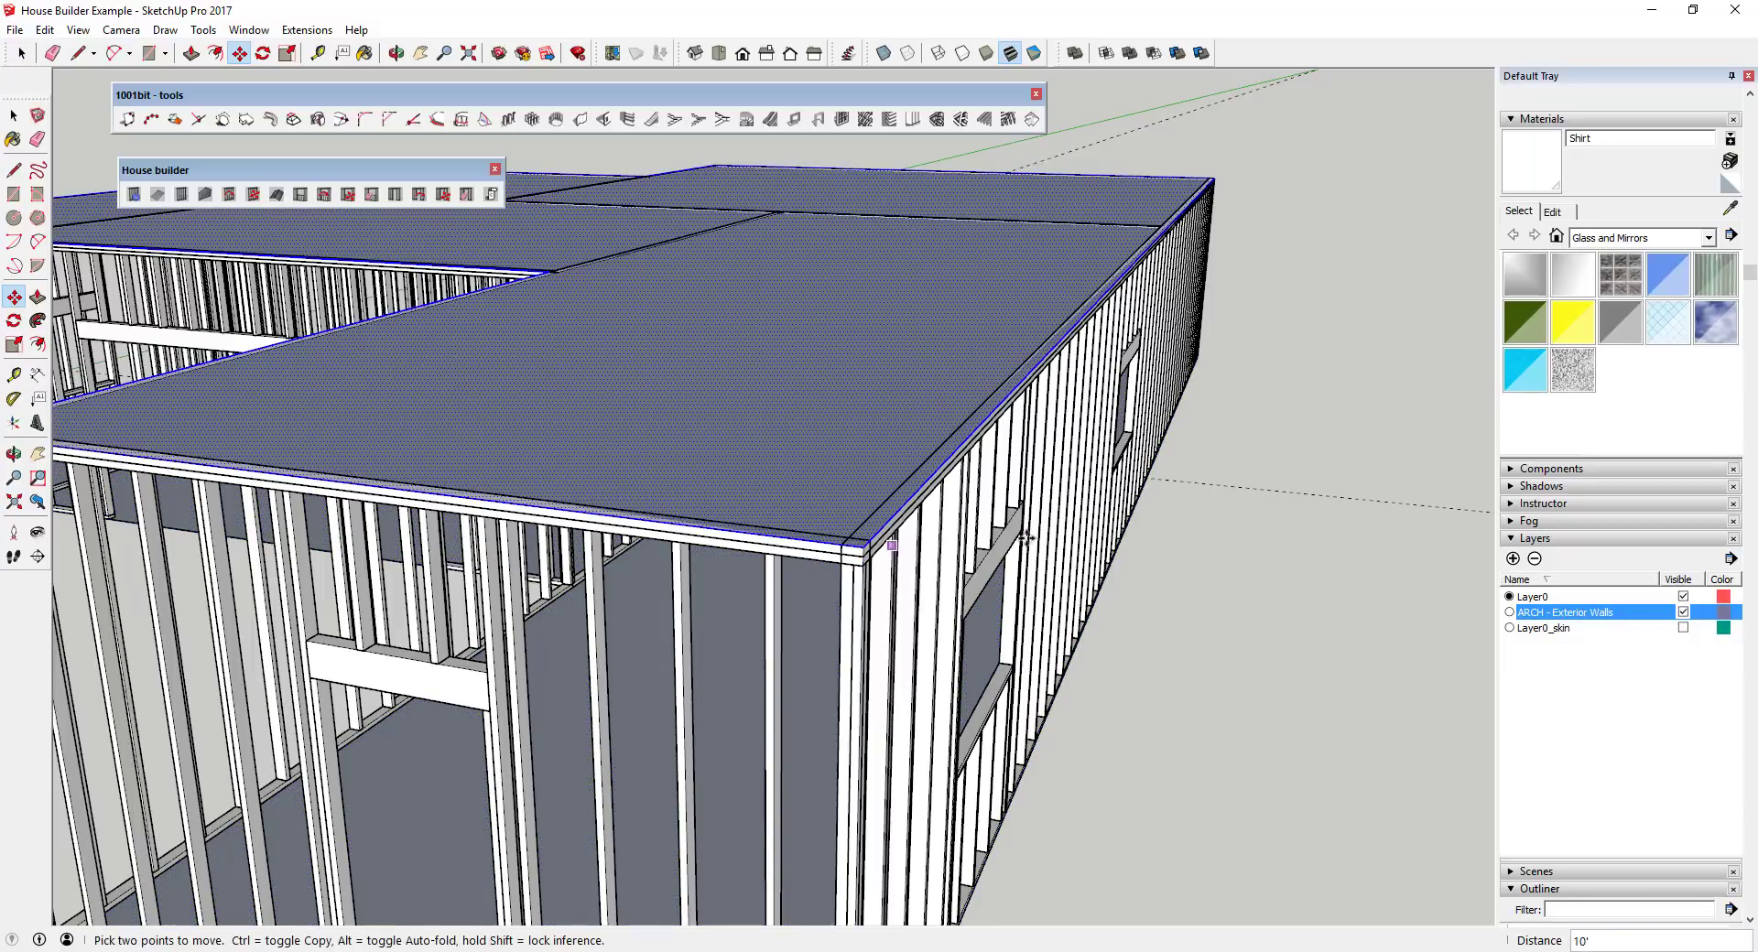
pyautogui.press('space')
pyautogui.scroll(-10, 1150, 503)
pyautogui.scroll(6, 1165, 409)
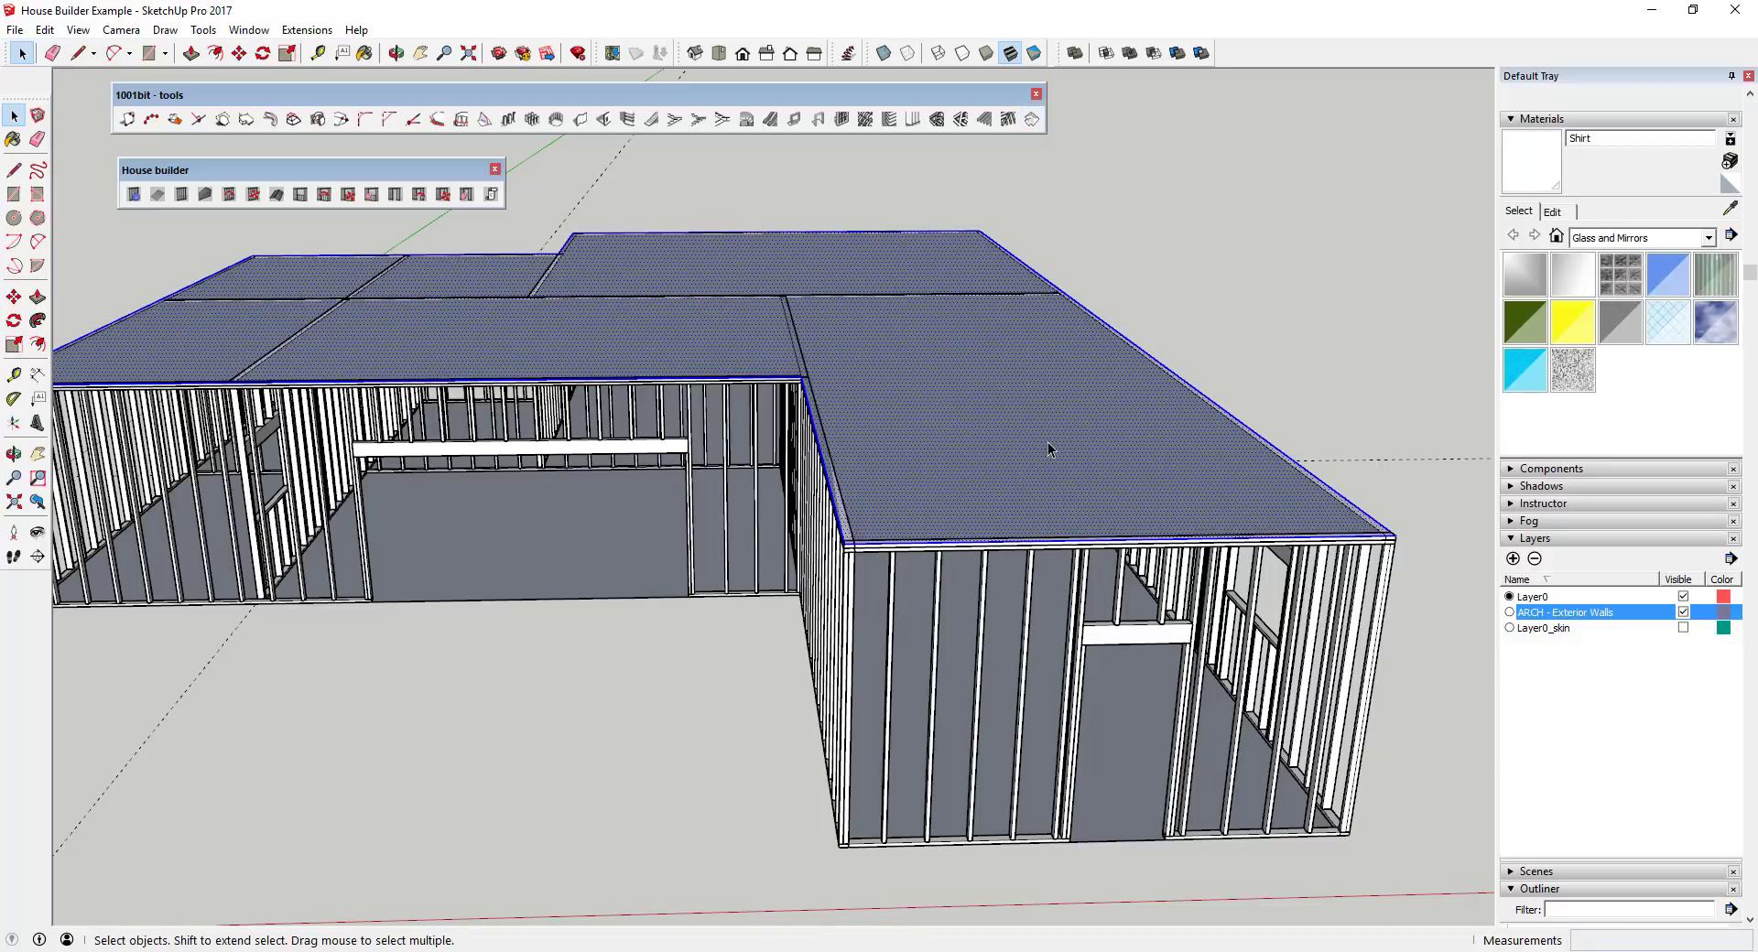
# - Create a 30° pitch hip roof with 1' overhang and select the new roof
pyautogui.click(1030, 121)
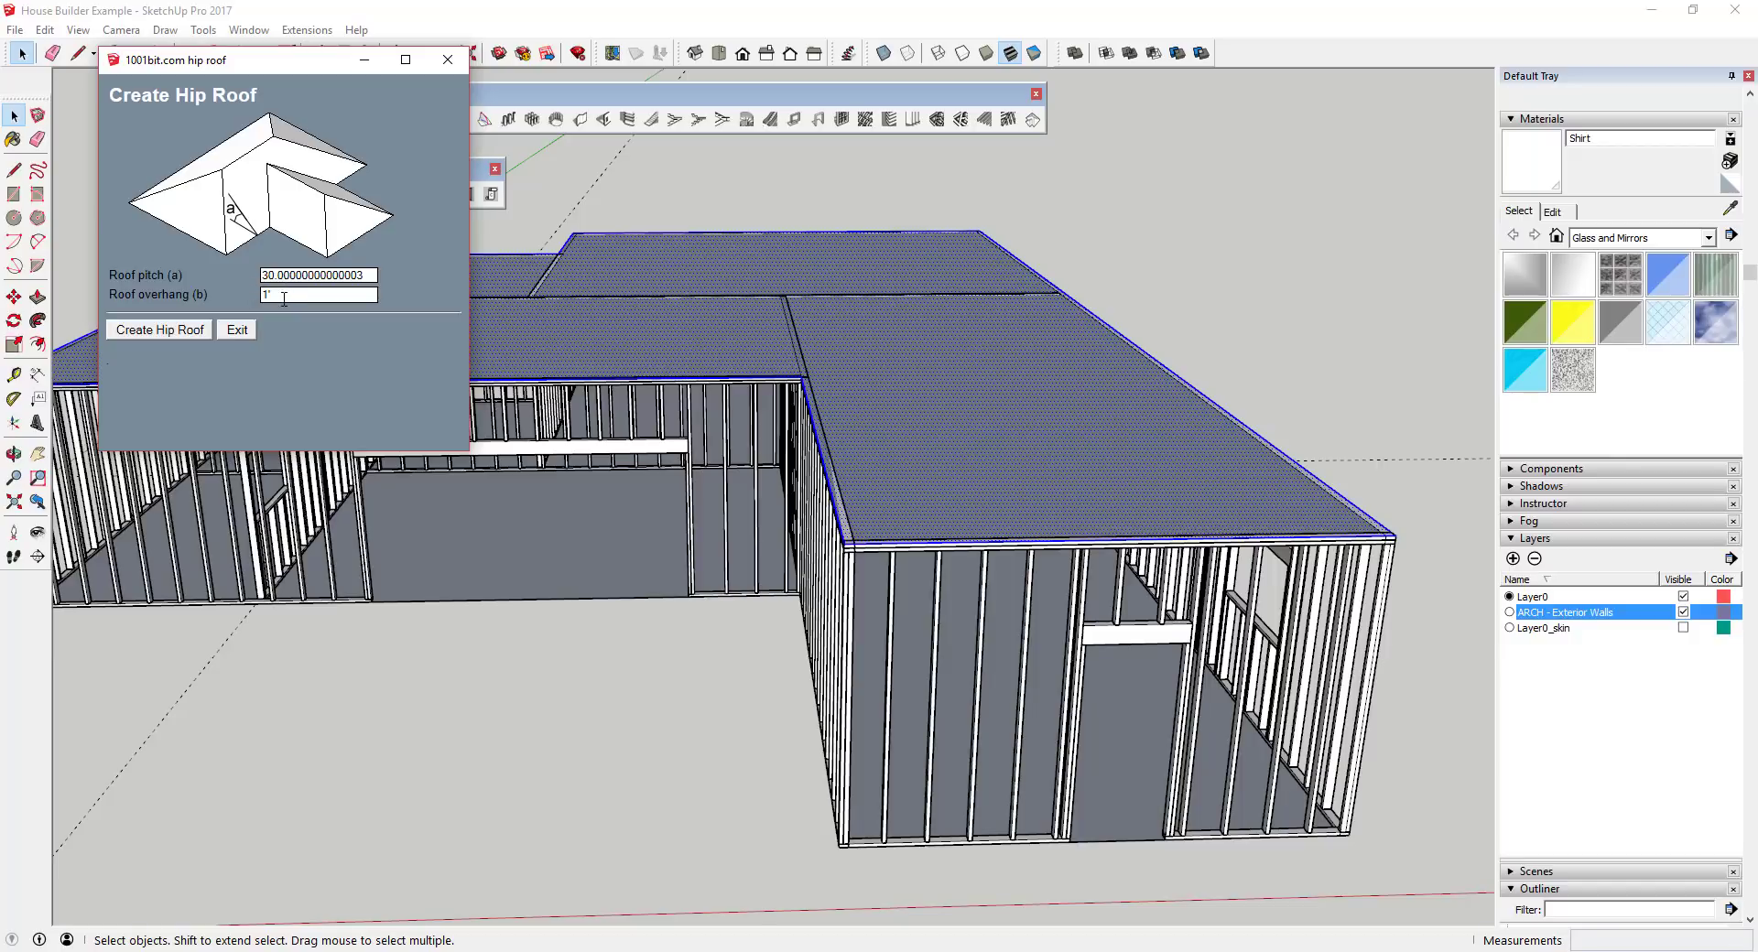
pyautogui.click(181, 332)
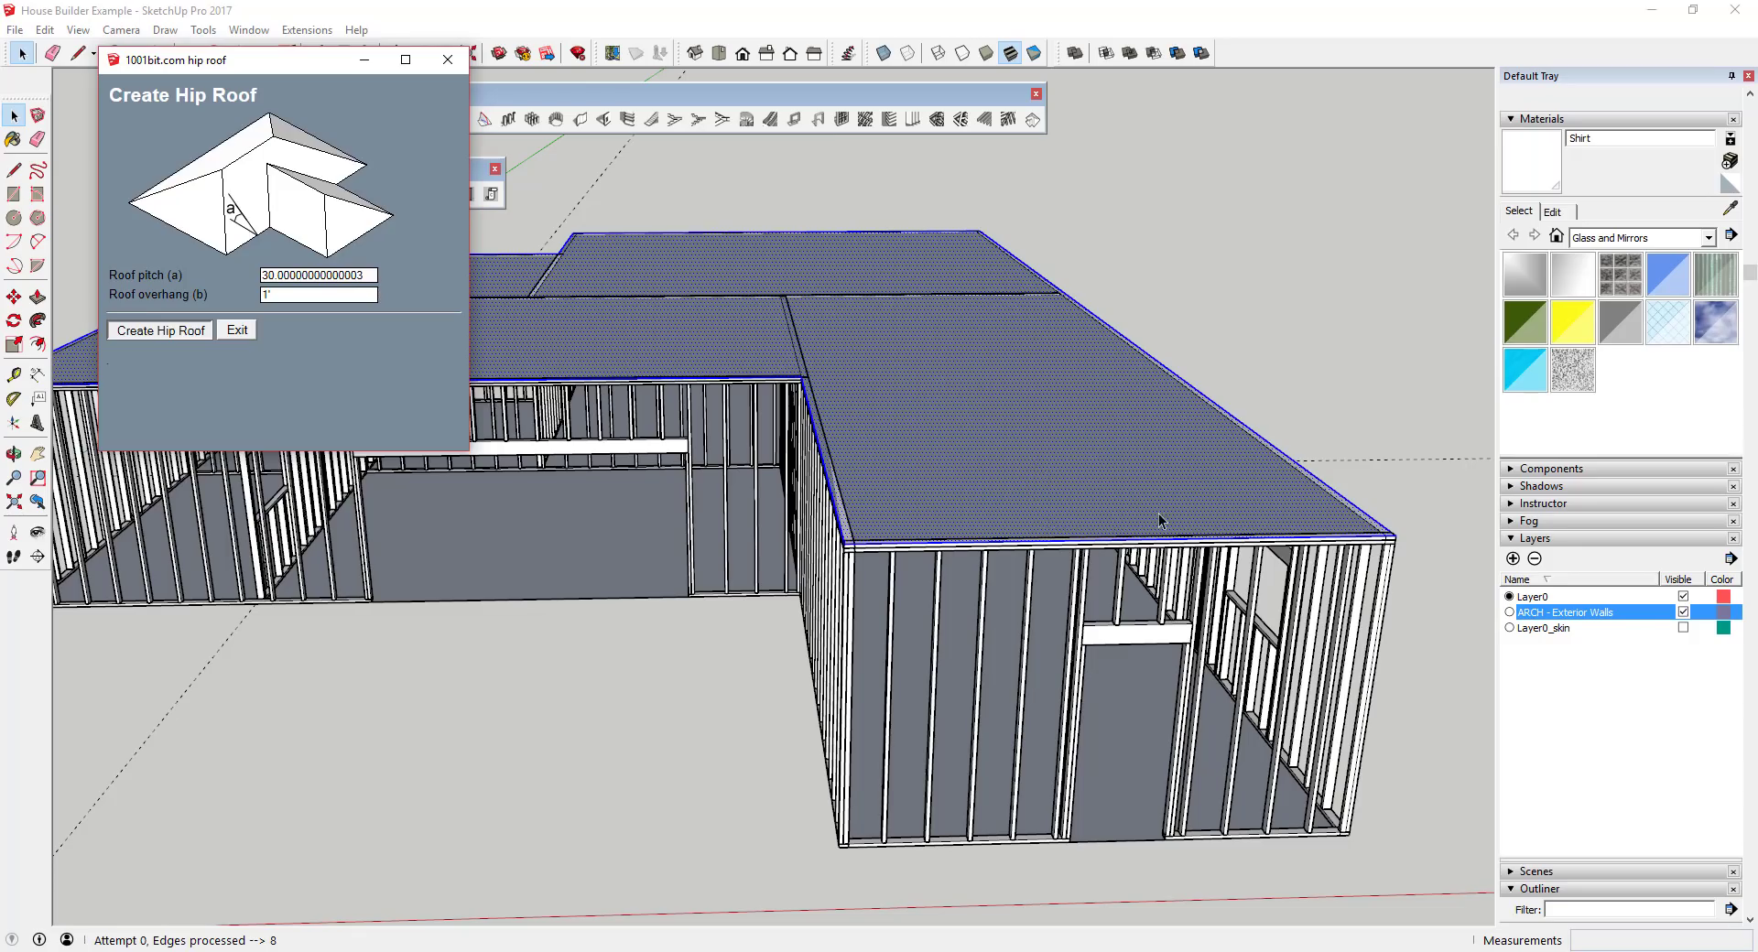
pyautogui.moveTo(1150, 453); pyautogui.dragTo(454, 405, button='middle')
pyautogui.scroll(2, 1023, 417)
pyautogui.click(1022, 418)
pyautogui.scroll(4, 1026, 435)
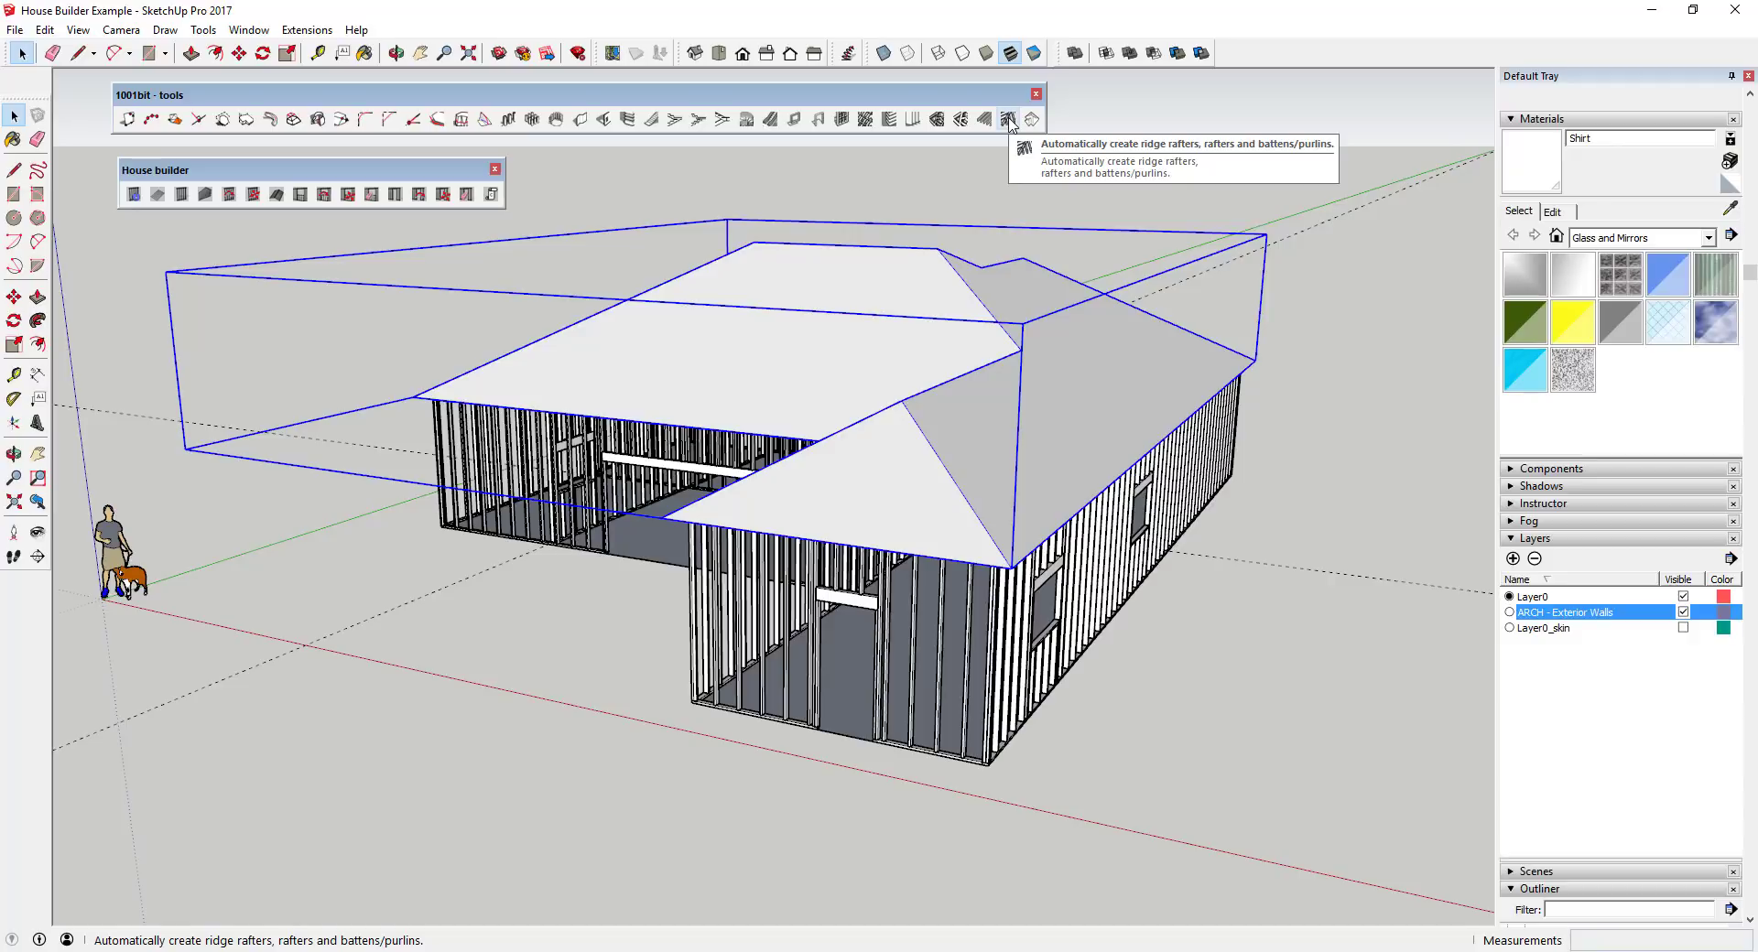
pyautogui.click(1009, 120)
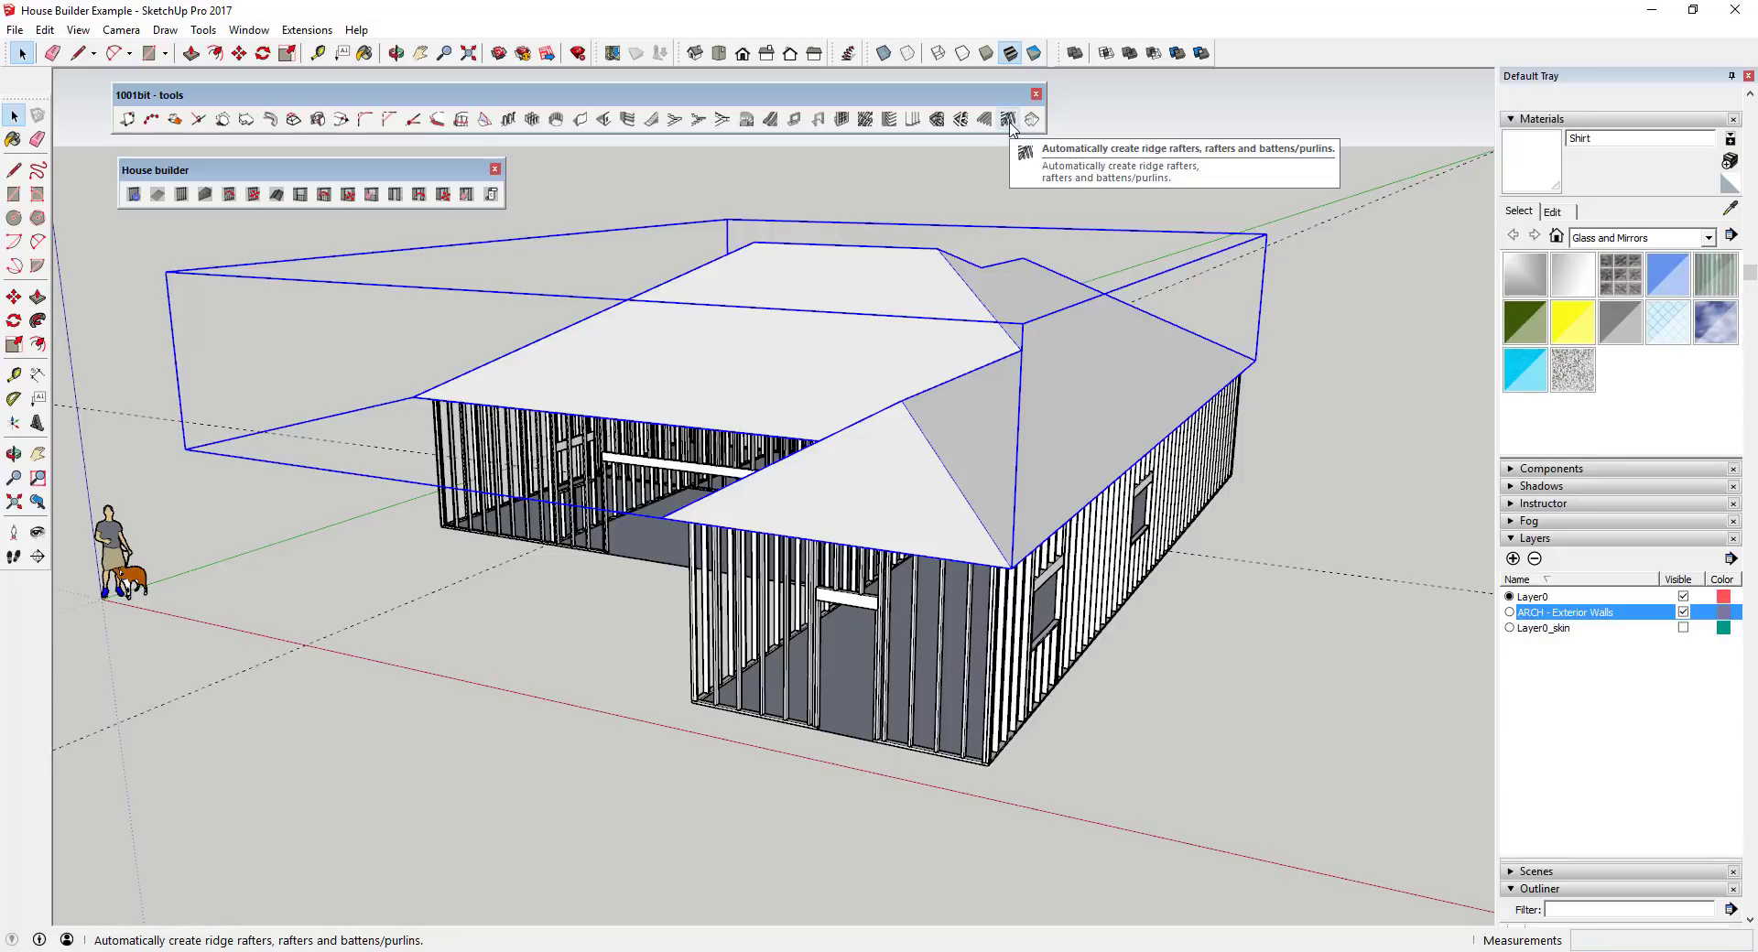
pyautogui.moveTo(1020, 491); pyautogui.dragTo(993, 467, button='middle')
pyautogui.scroll(3, 993, 463)
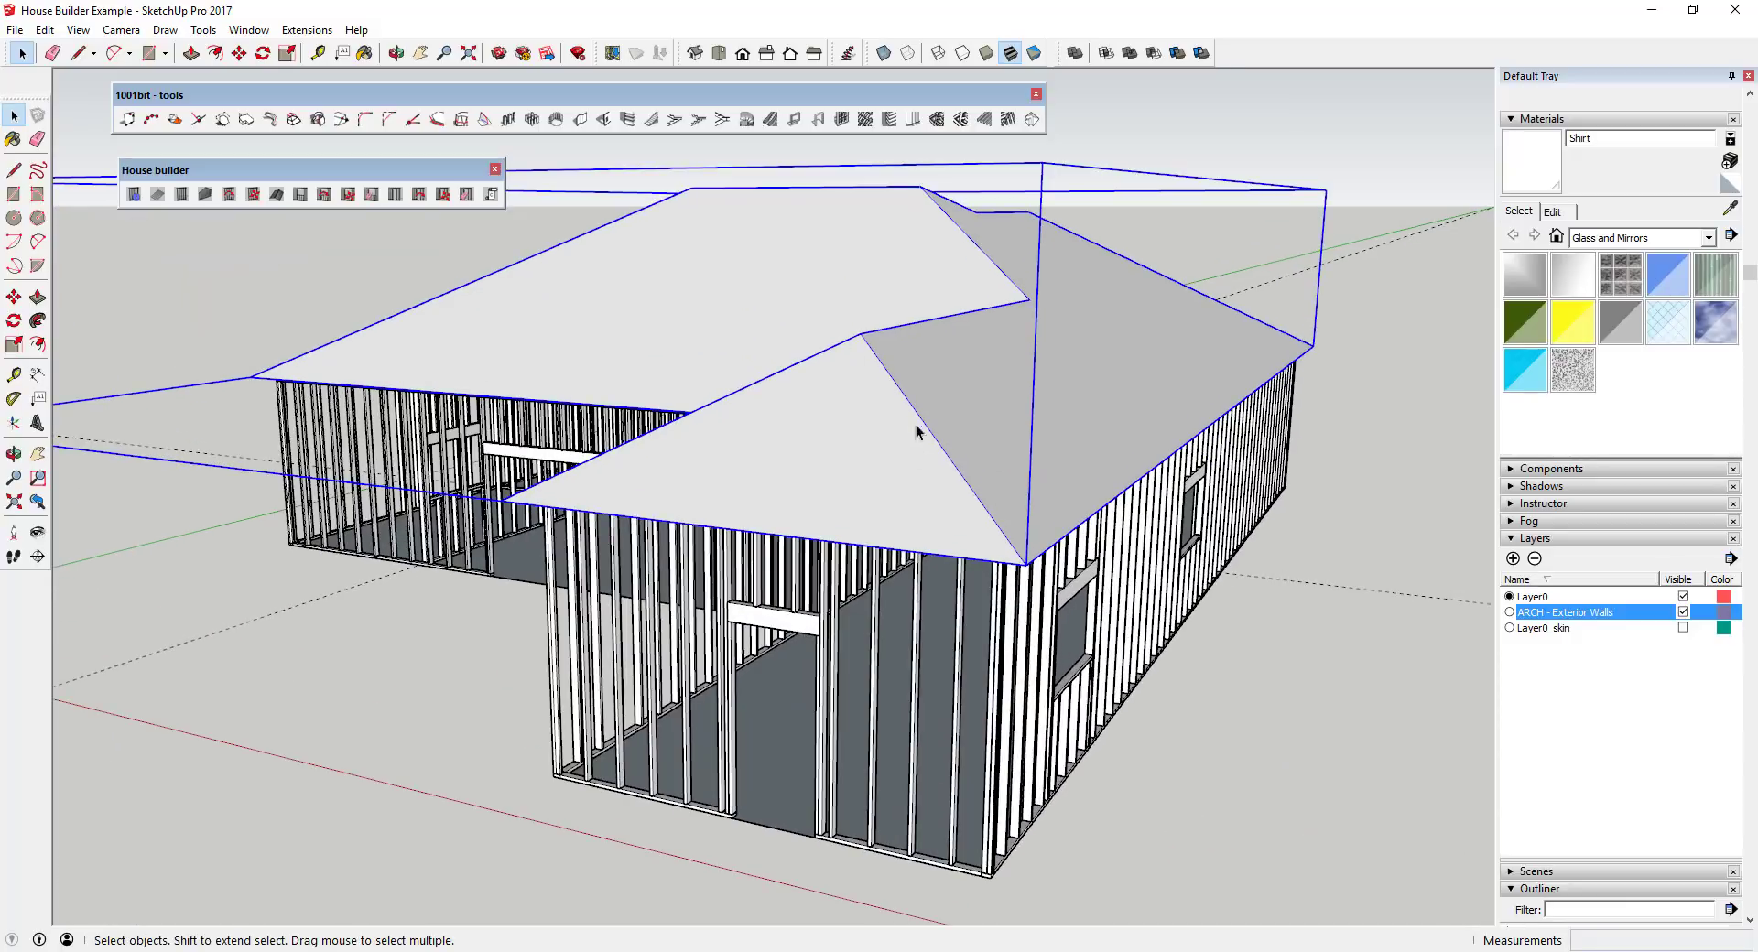
pyautogui.click(1008, 120)
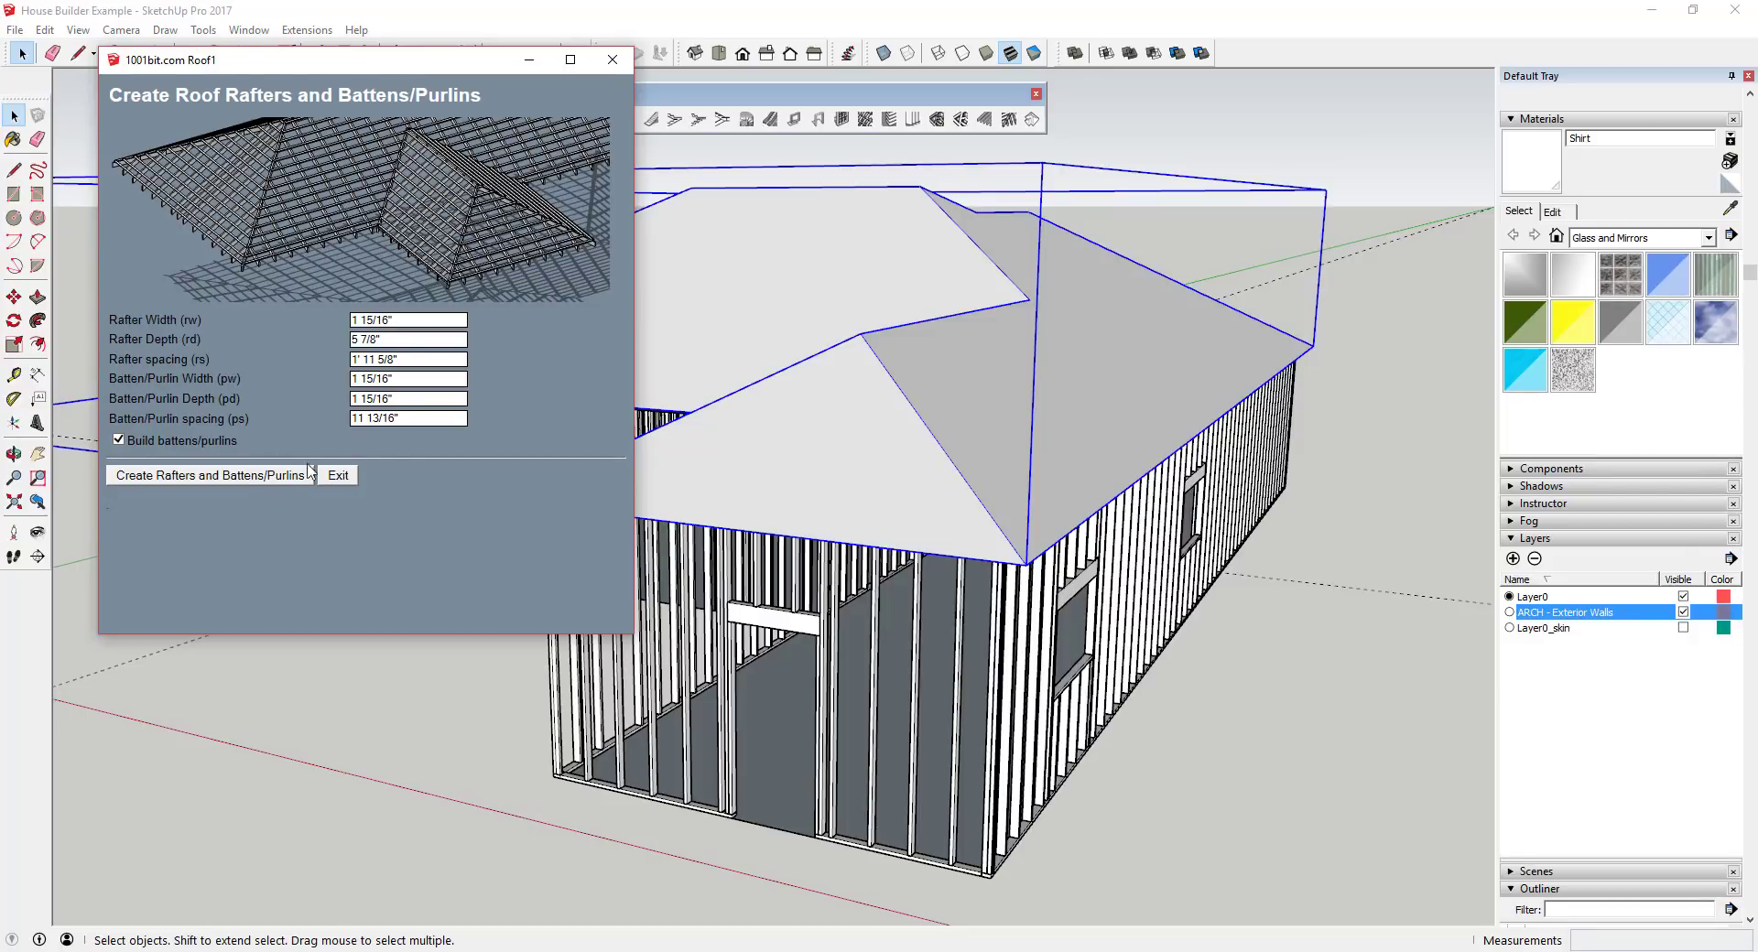
pyautogui.click(257, 480)
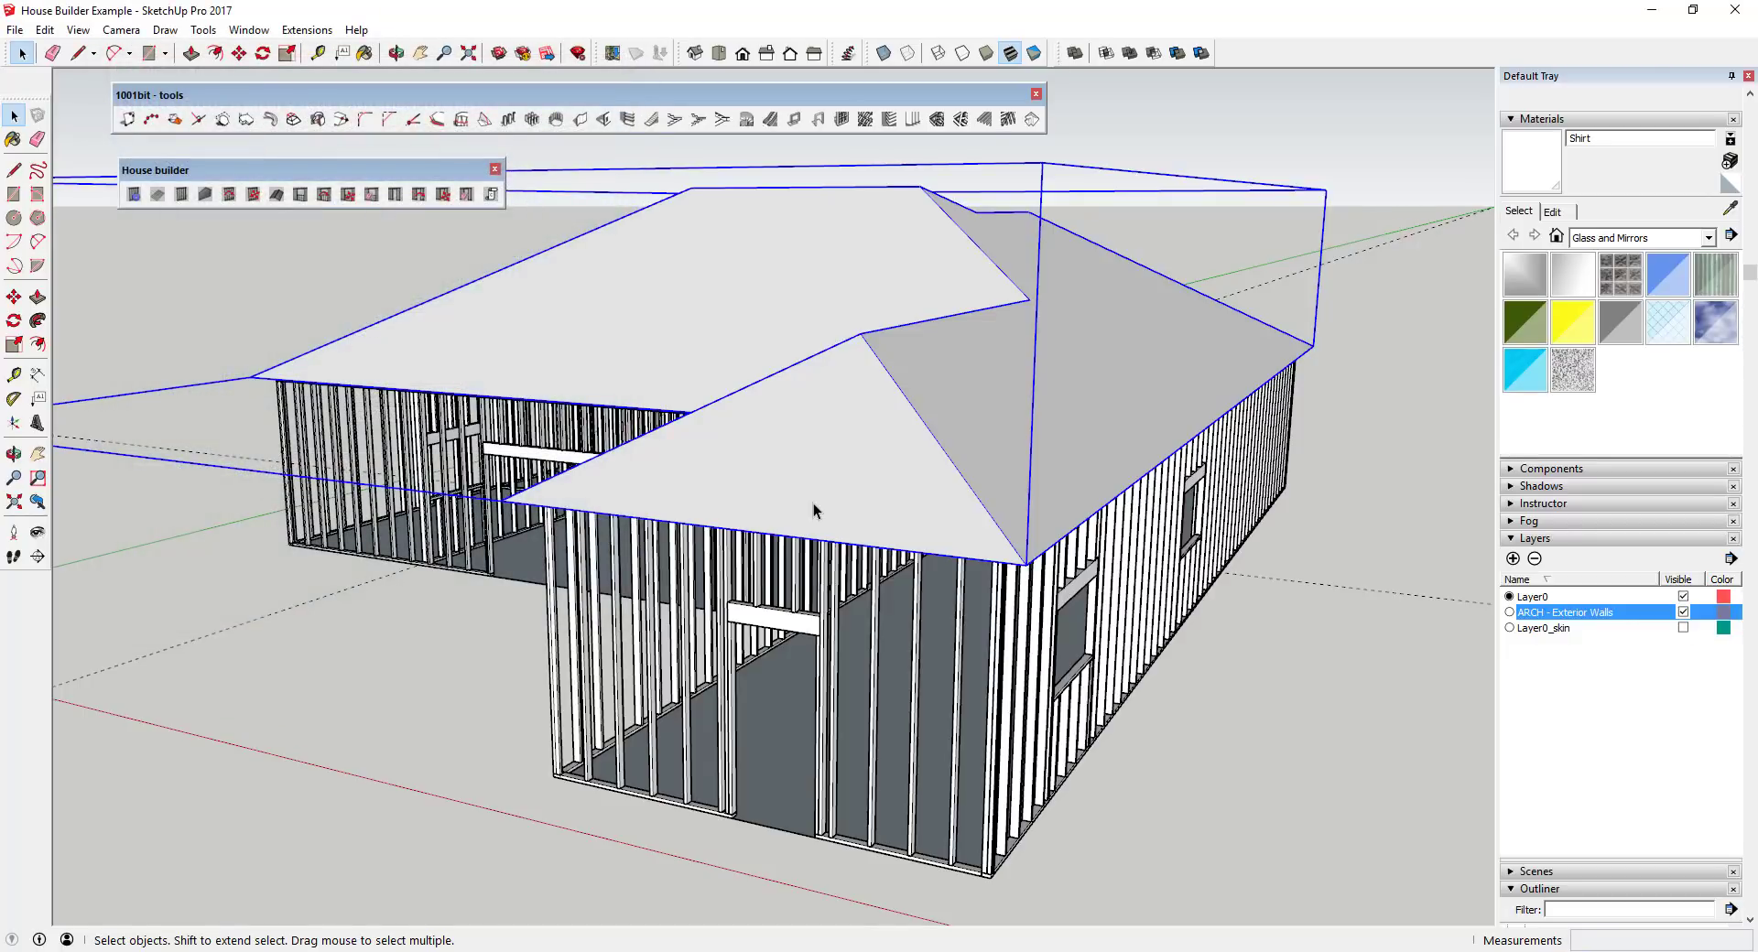
pyautogui.moveTo(938, 446)
pyautogui.mouseDown(button='middle')
pyautogui.moveTo(859, 451)
pyautogui.moveTo(1053, 437)
pyautogui.moveTo(1197, 294)
pyautogui.moveTo(965, 465)
pyautogui.mouseUp(button='middle')
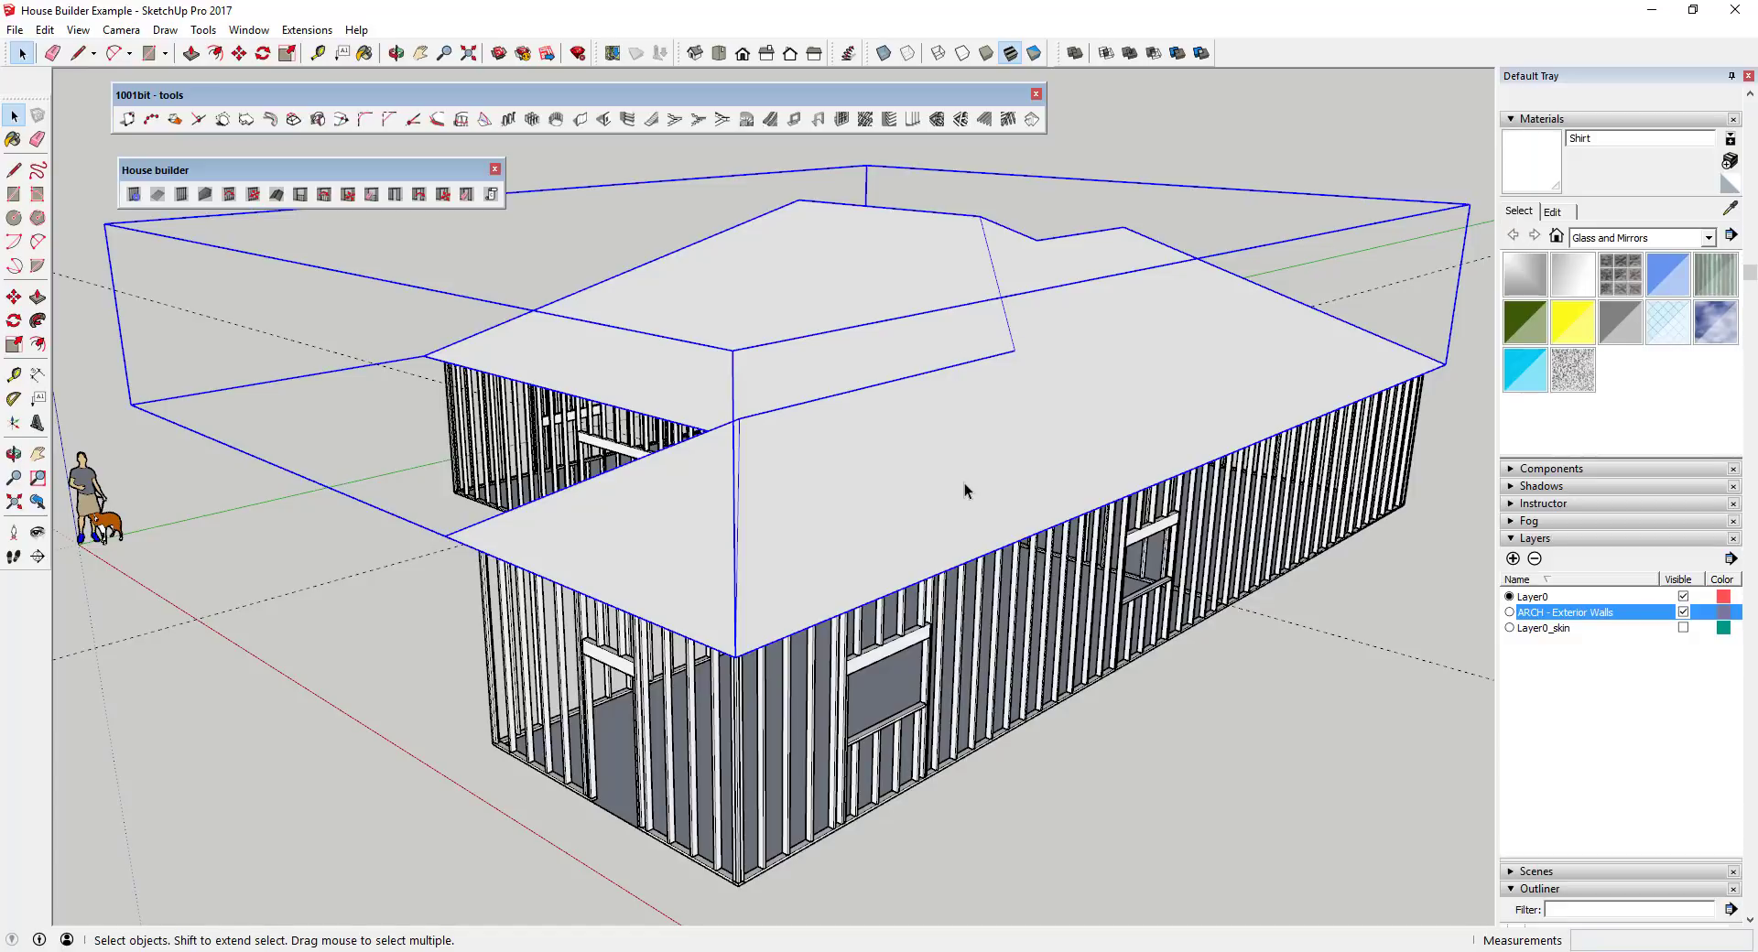
# - Select all faces inside the roof group and generate 1001bit rafters and battens
pyautogui.doubleClick(964, 481)
pyautogui.tripleClick(956, 478)
pyautogui.click(917, 492)
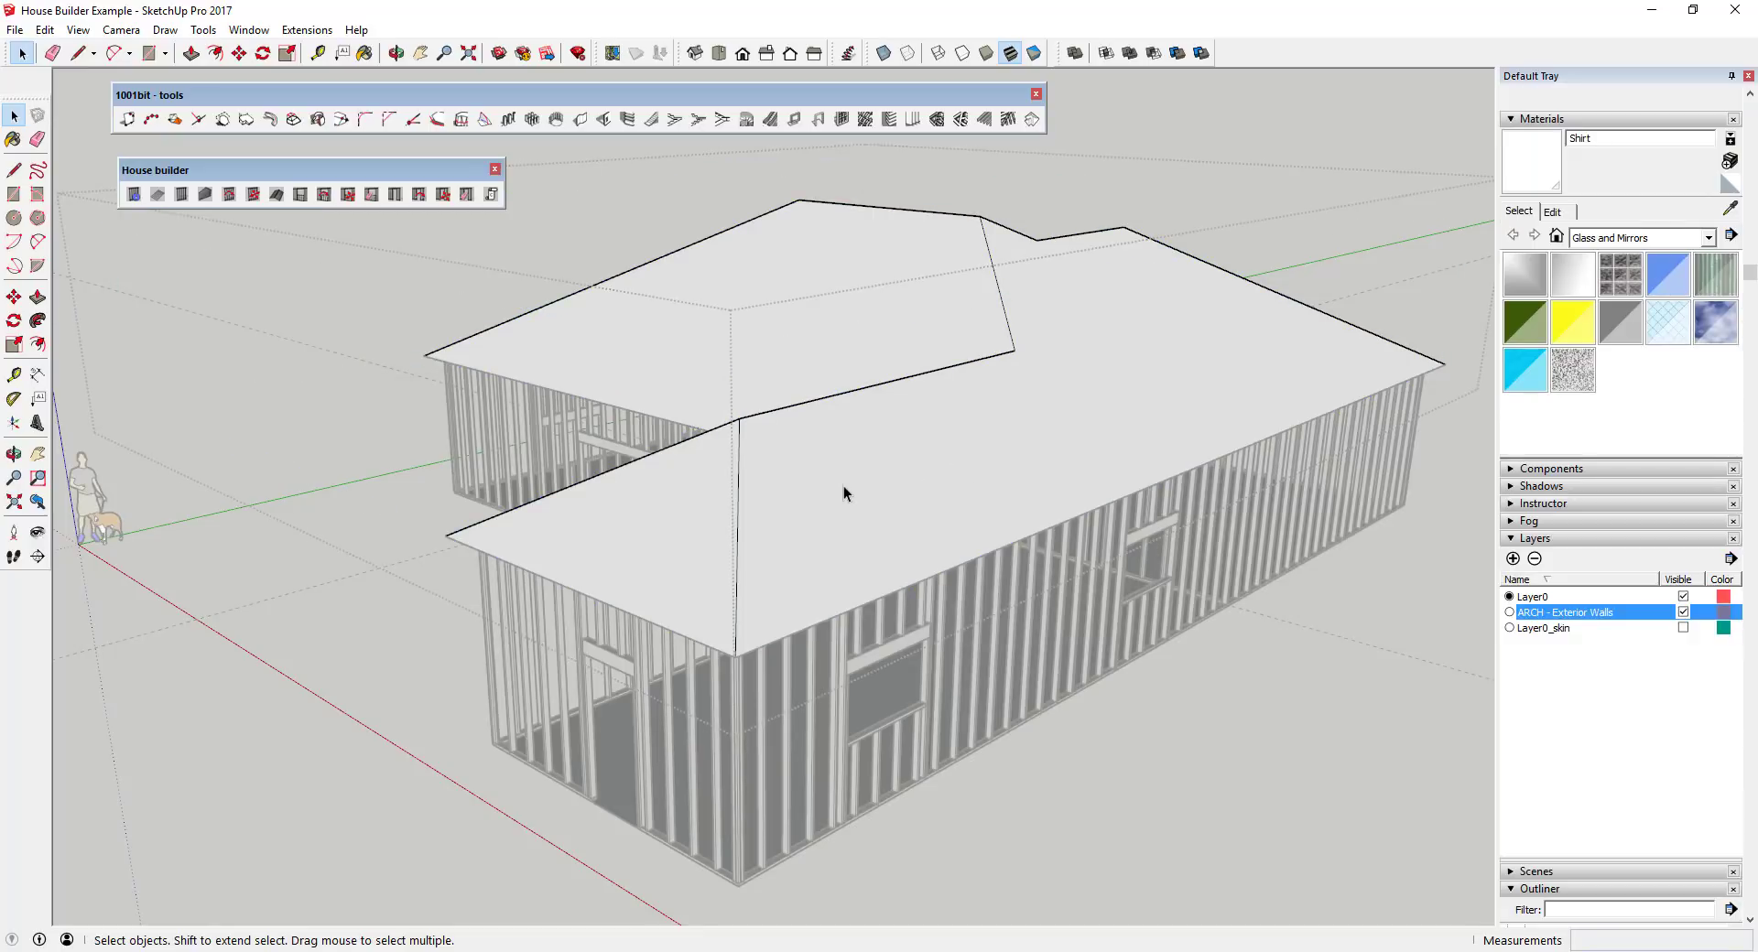
pyautogui.tripleClick(853, 506)
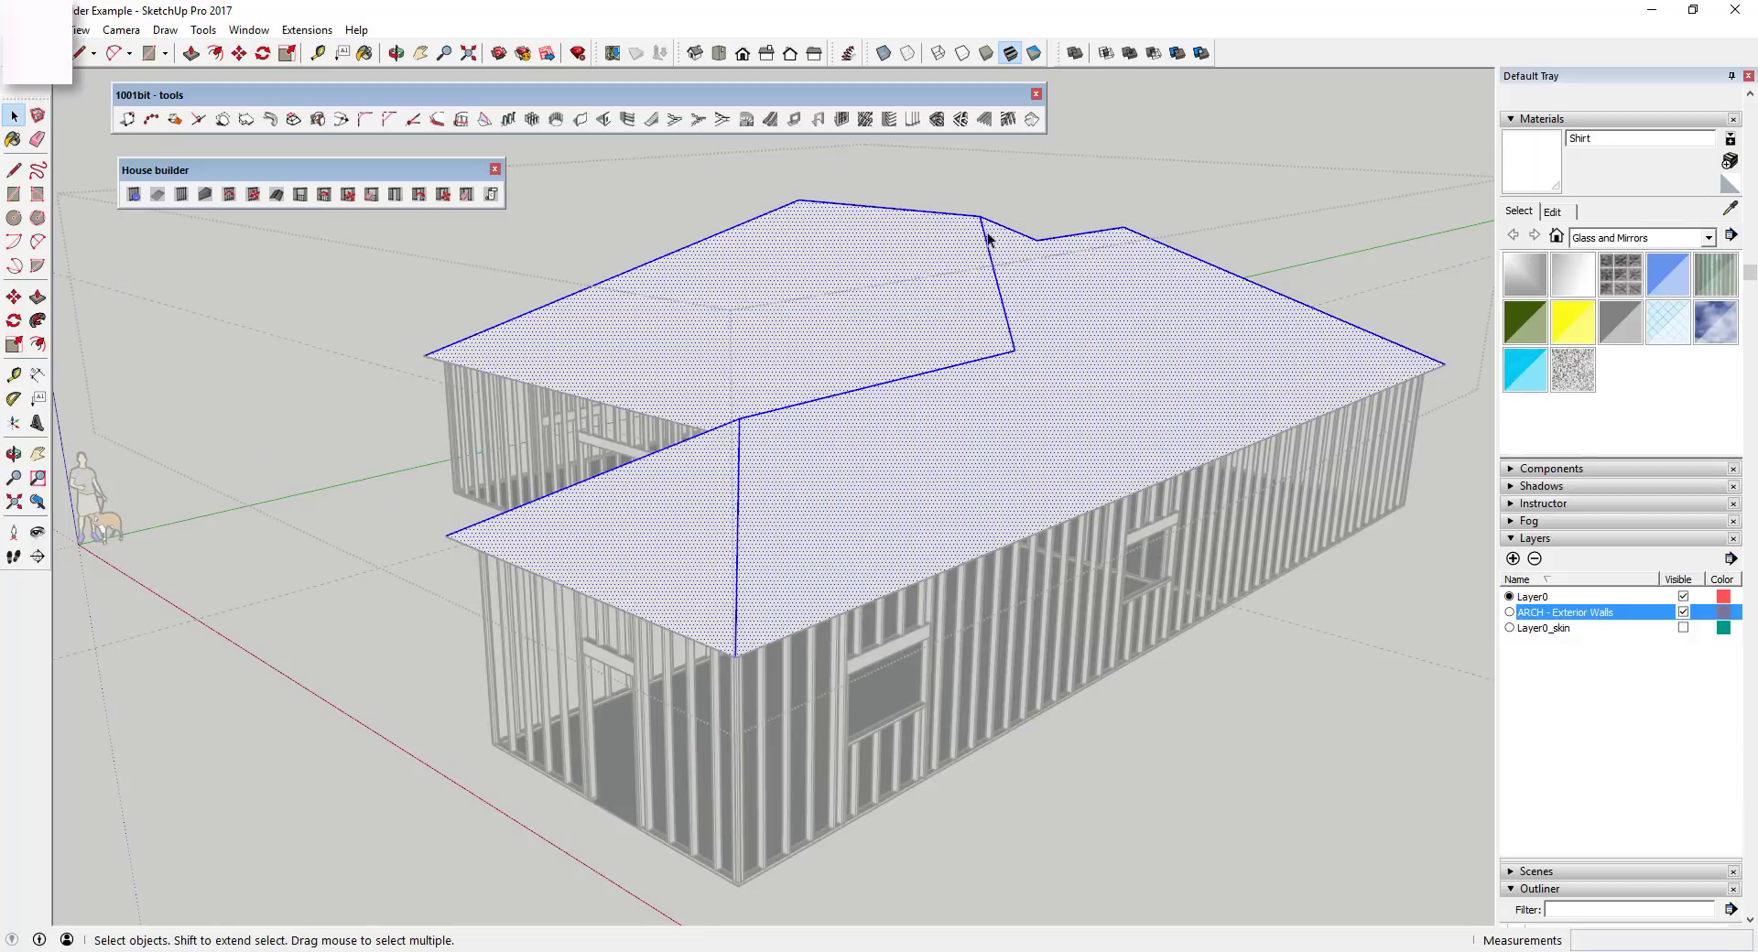
pyautogui.click(1007, 121)
pyautogui.click(211, 475)
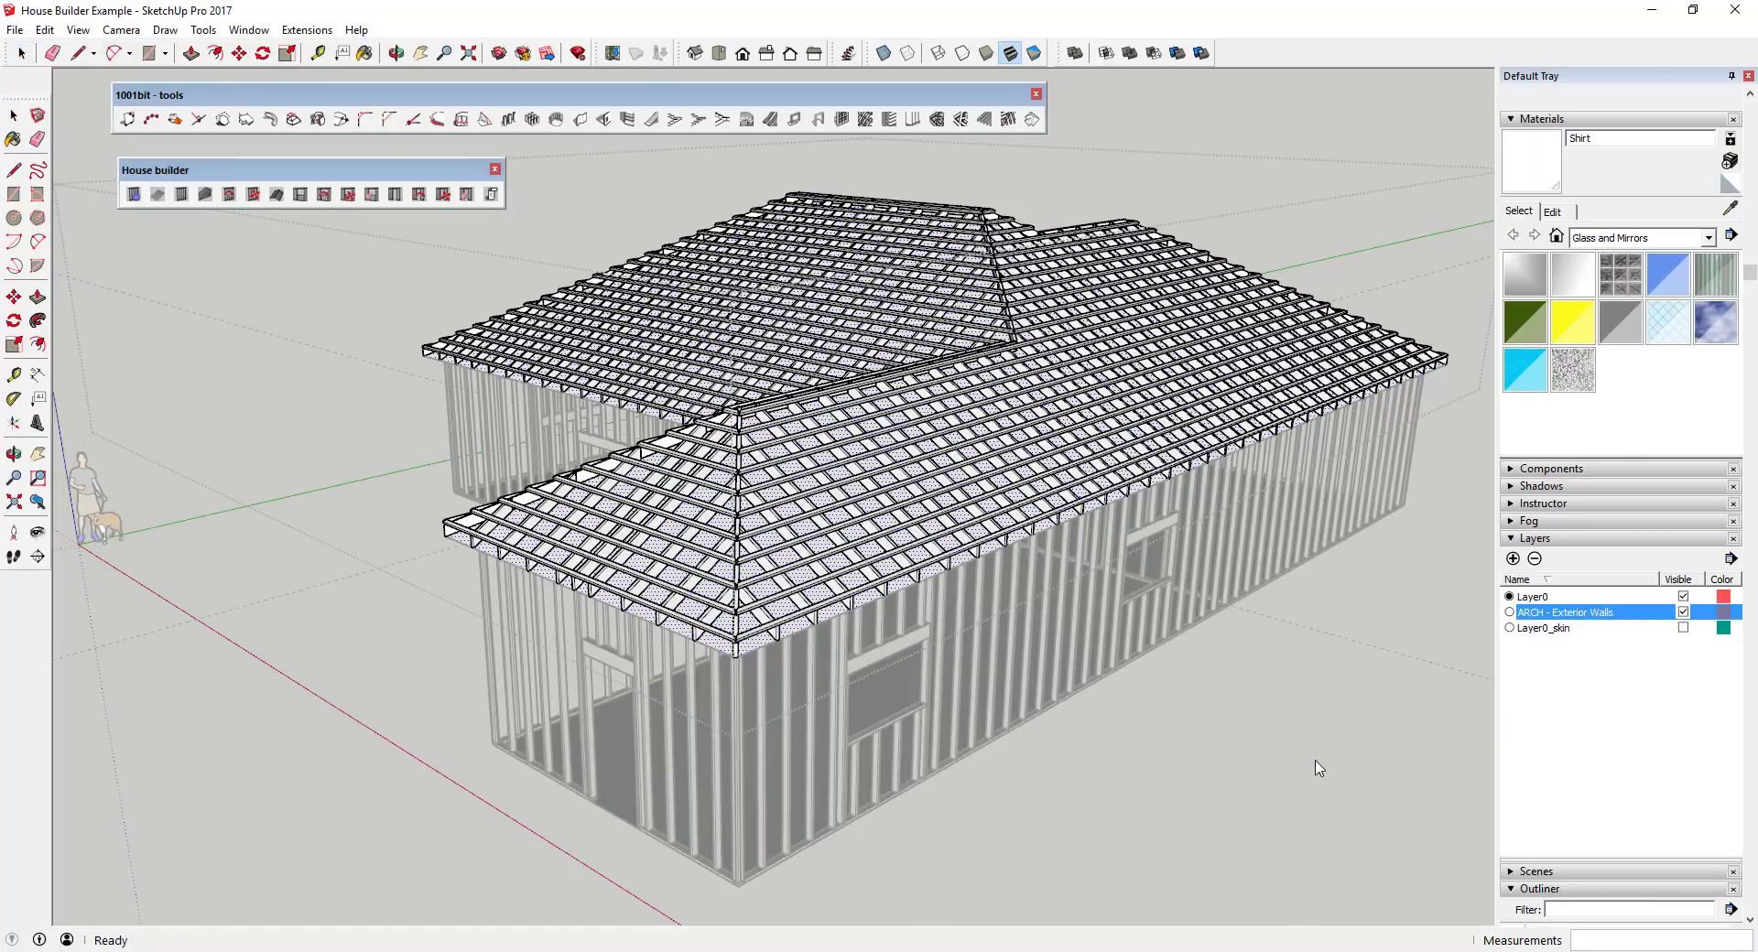
# - Zoom to fit the model and step into the nested roof group, then exit
pyautogui.moveTo(1019, 378); pyautogui.dragTo(913, 455, button='middle')
pyautogui.hotkey('shift', 'z')
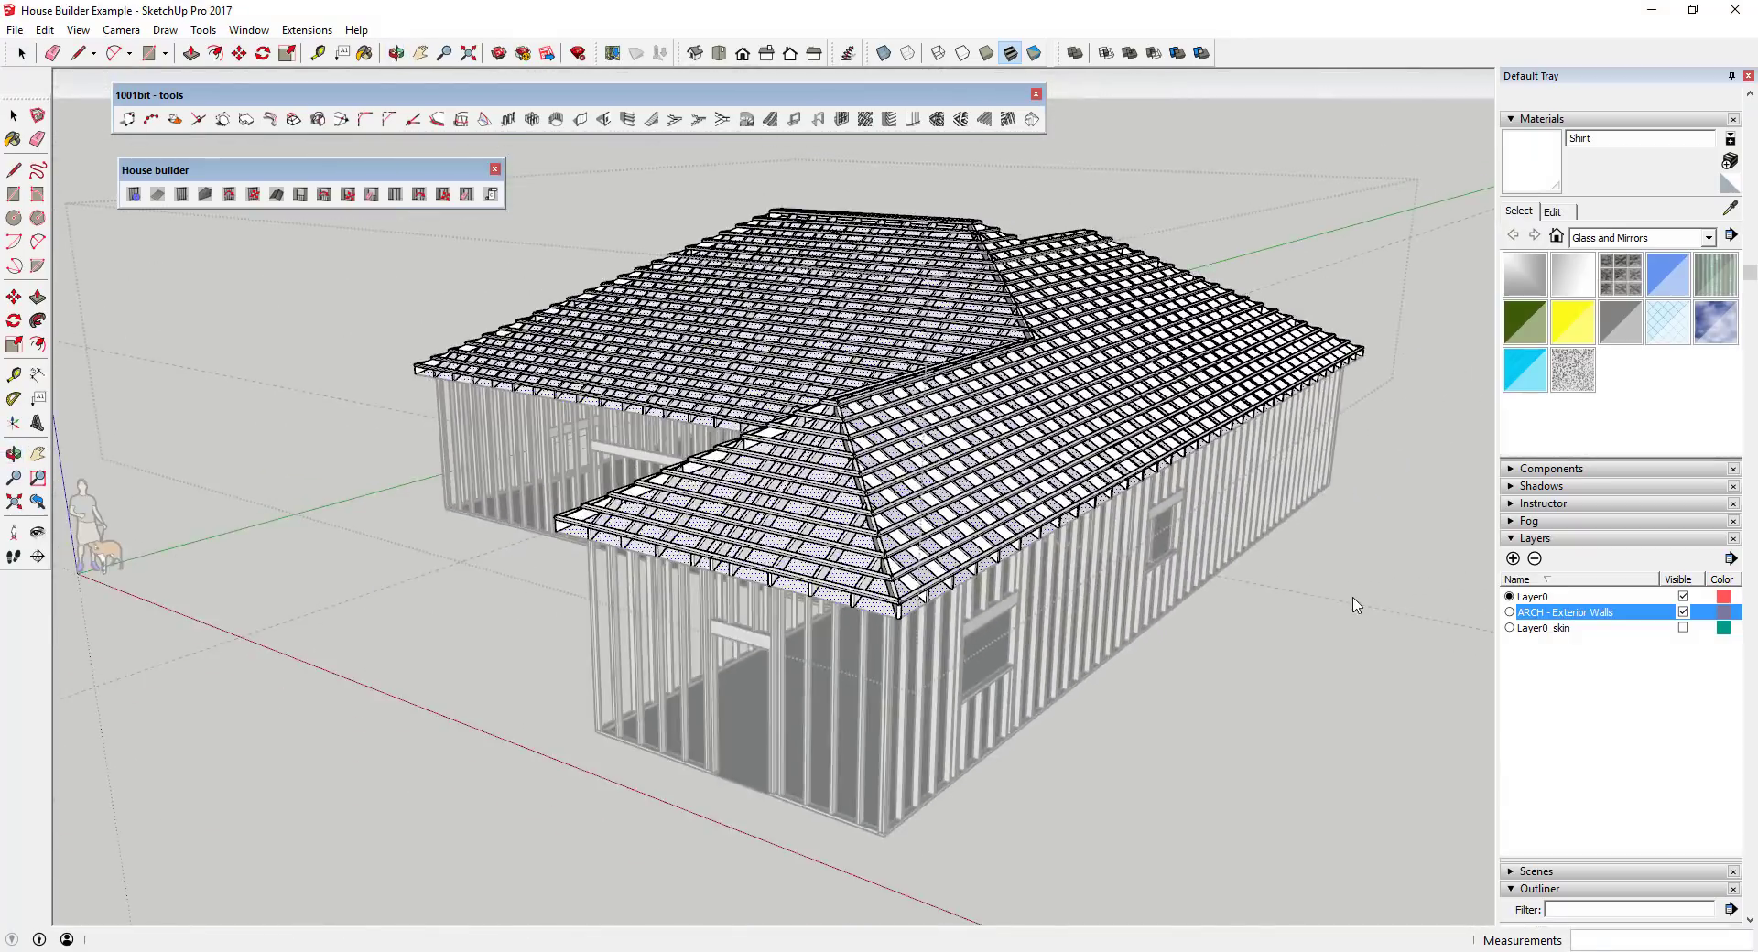
pyautogui.press('space')
pyautogui.scroll(2, 751, 531)
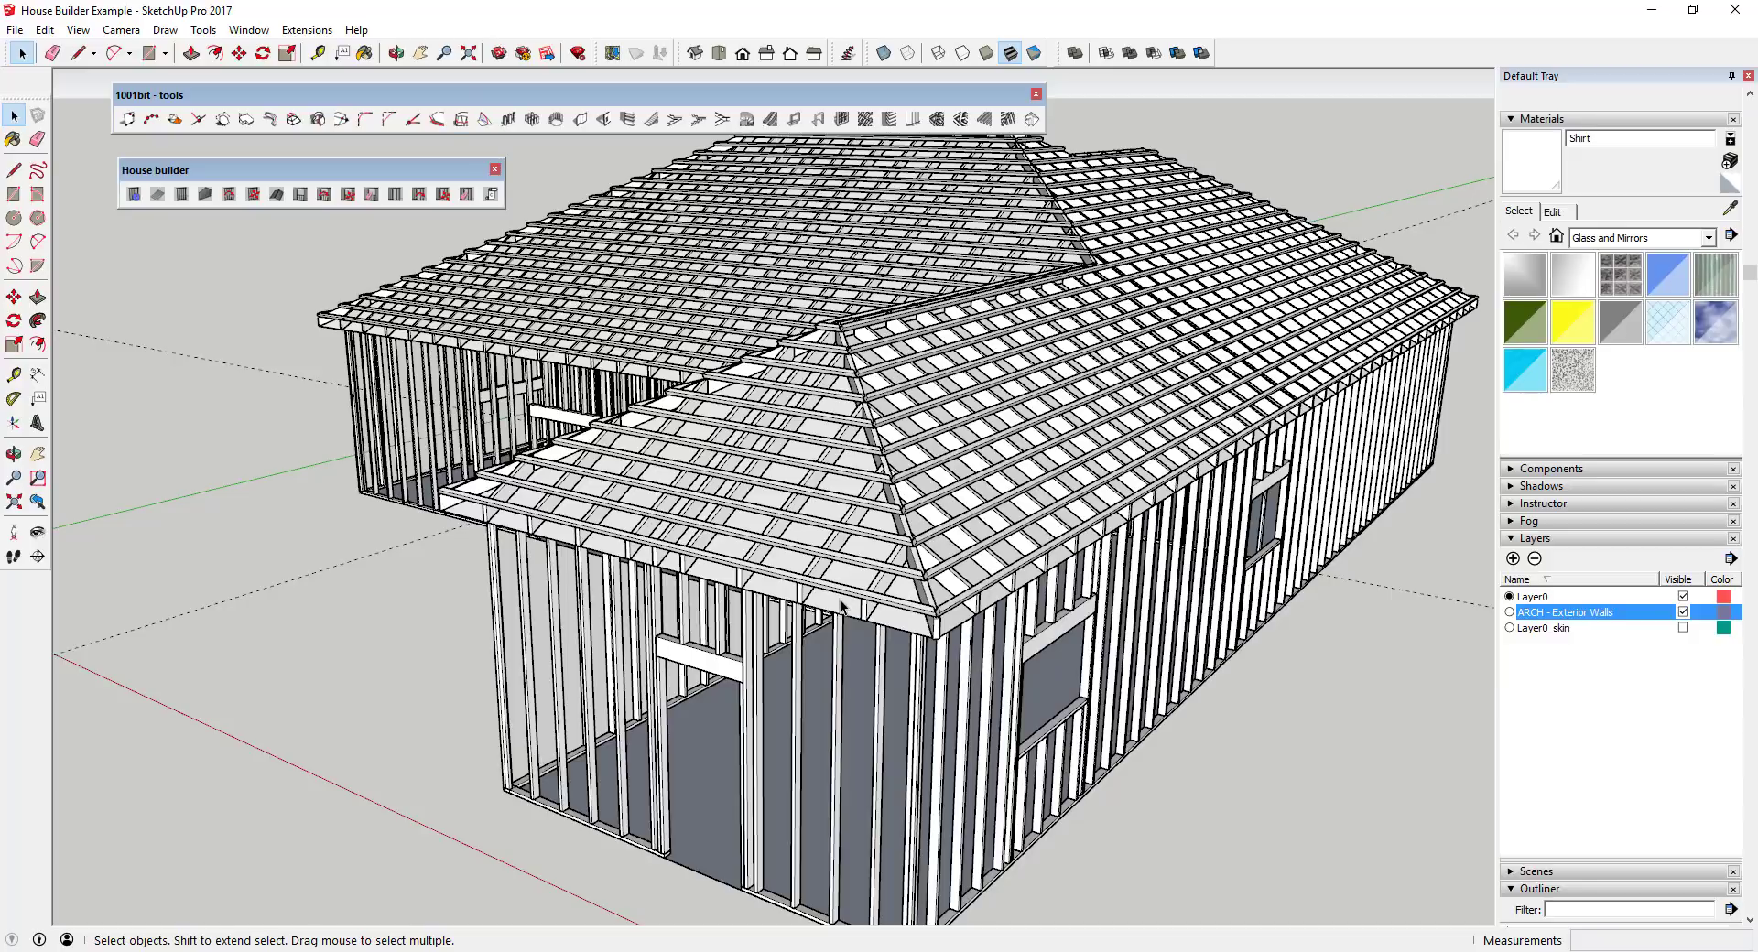
pyautogui.click(841, 606)
pyautogui.scroll(-1, 842, 605)
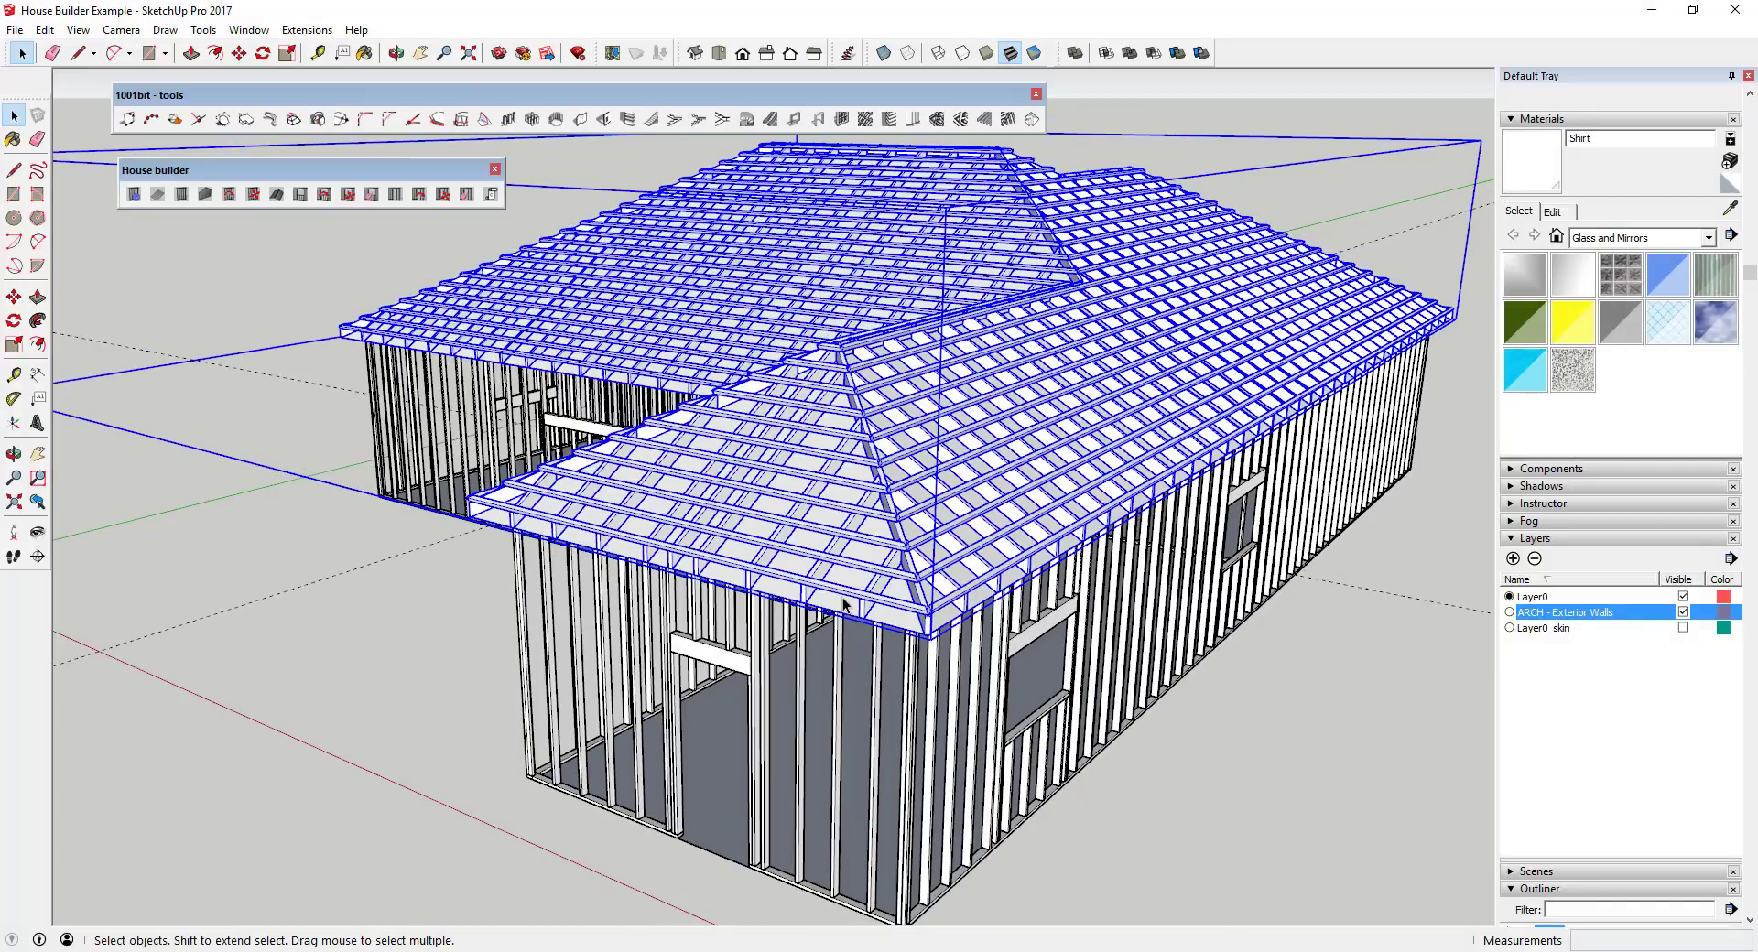
pyautogui.doubleClick(846, 606)
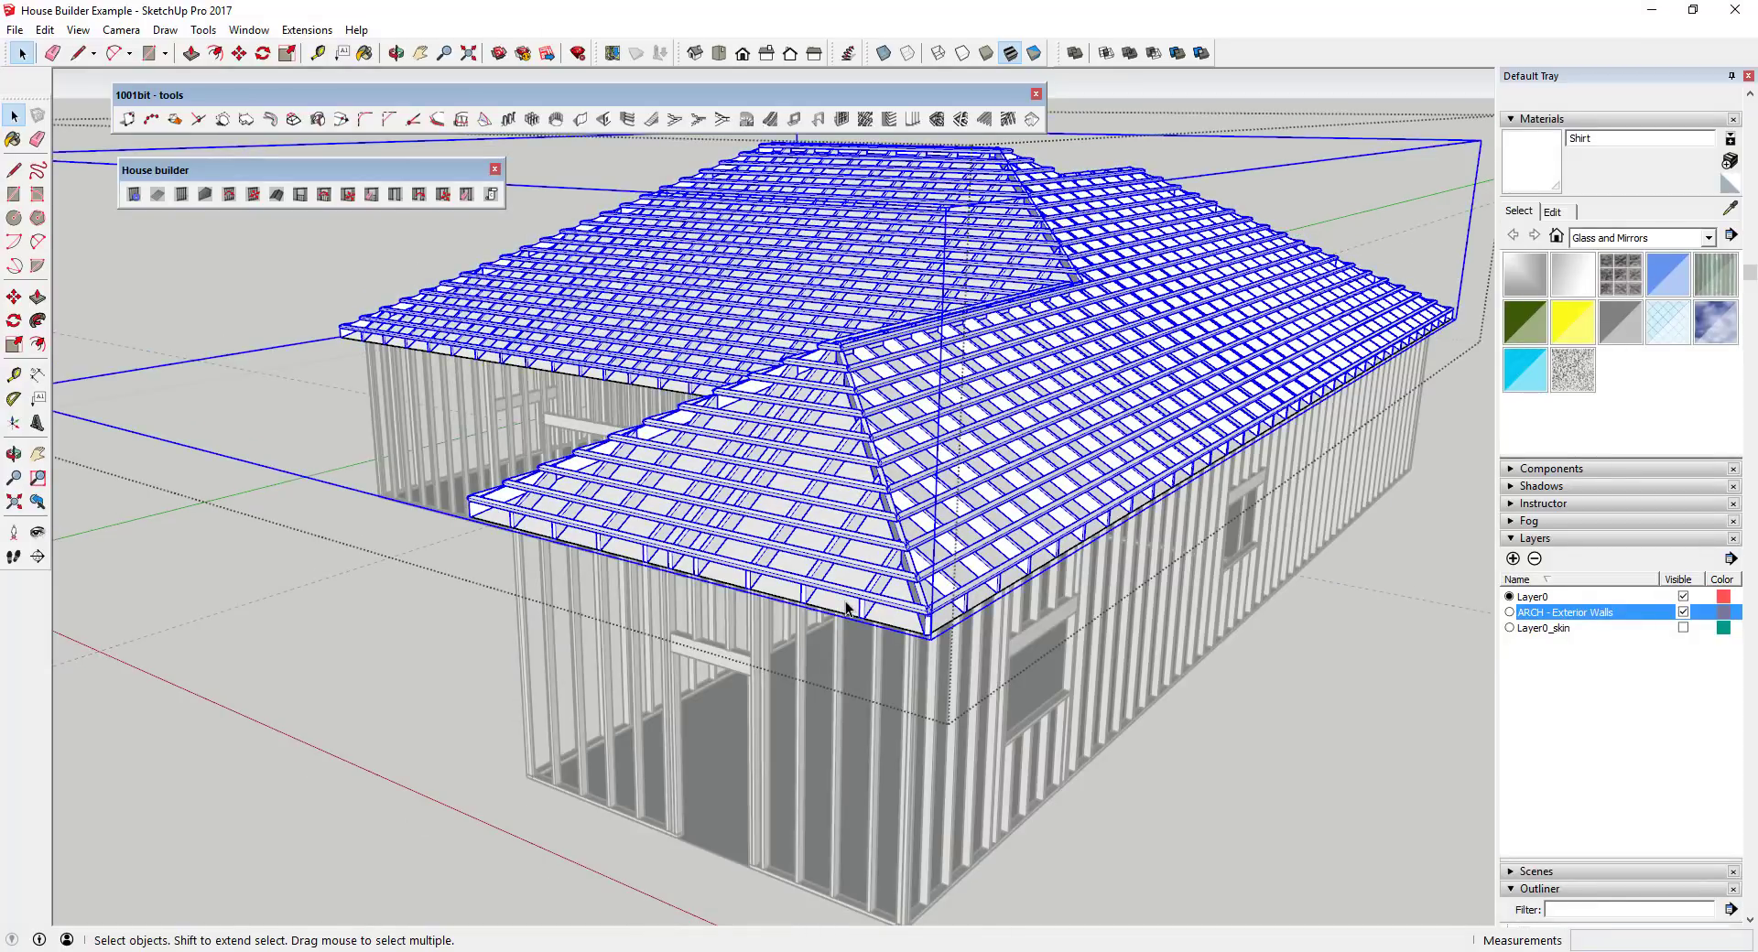
pyautogui.doubleClick(846, 606)
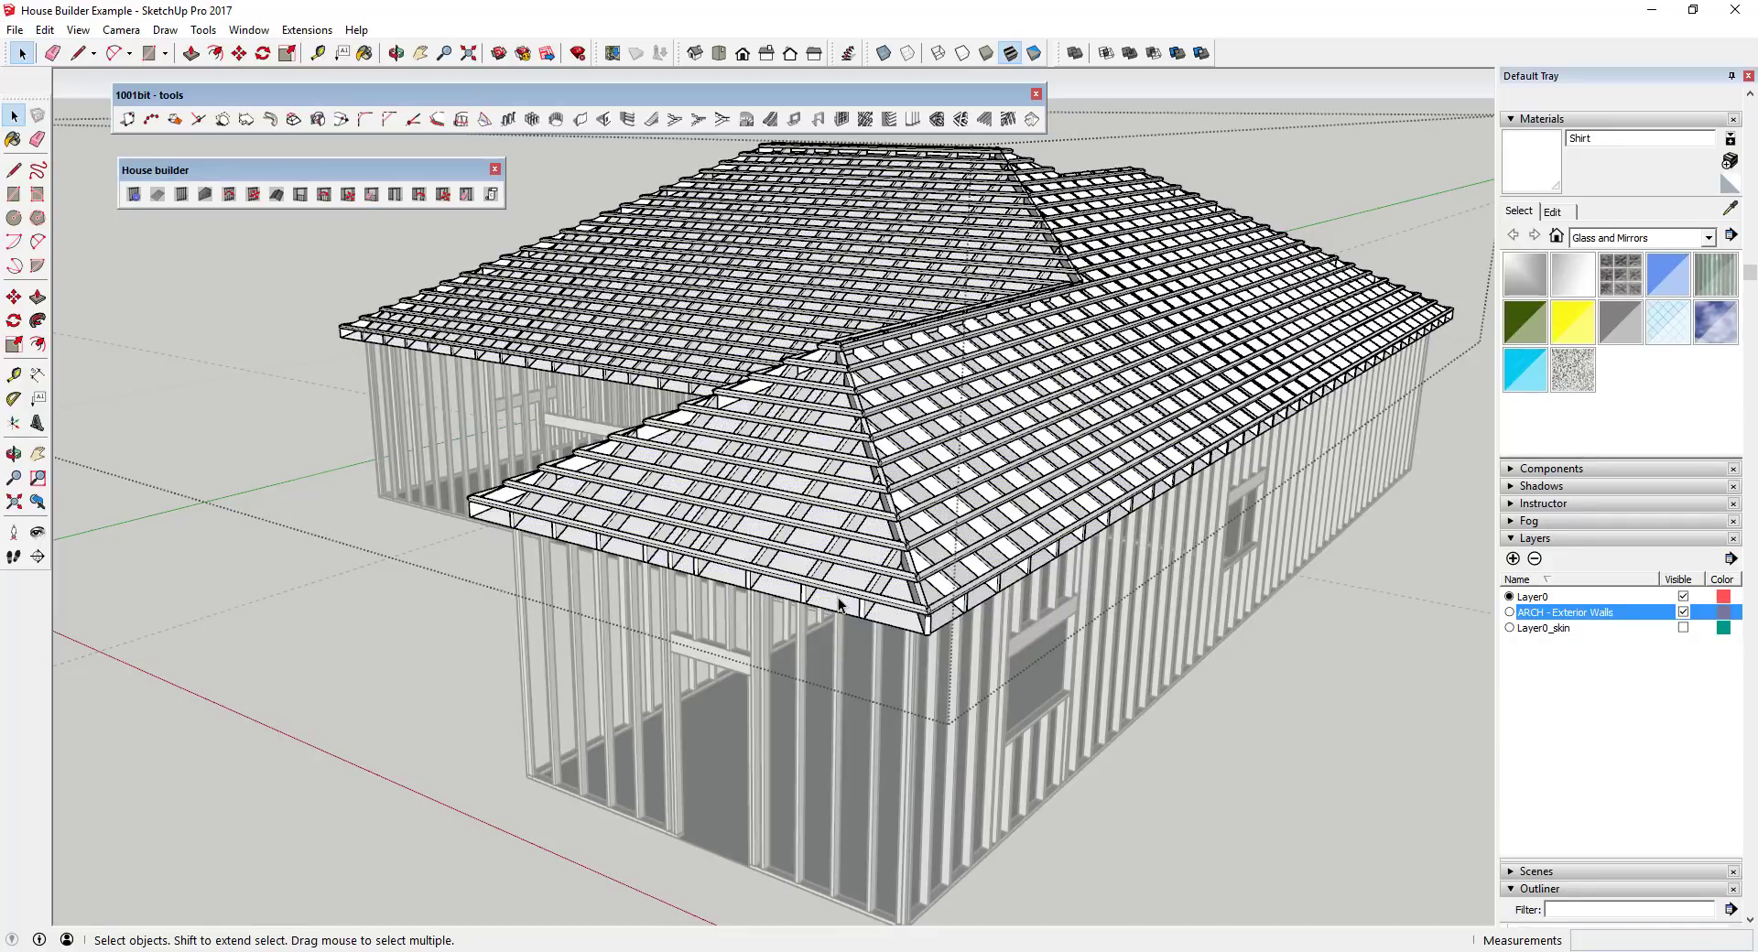
pyautogui.press('Escape')
# - Select the roof skin faces inside the roof group and make them a group
pyautogui.click(839, 605)
pyautogui.doubleClick(831, 593)
pyautogui.rightClick(830, 594)
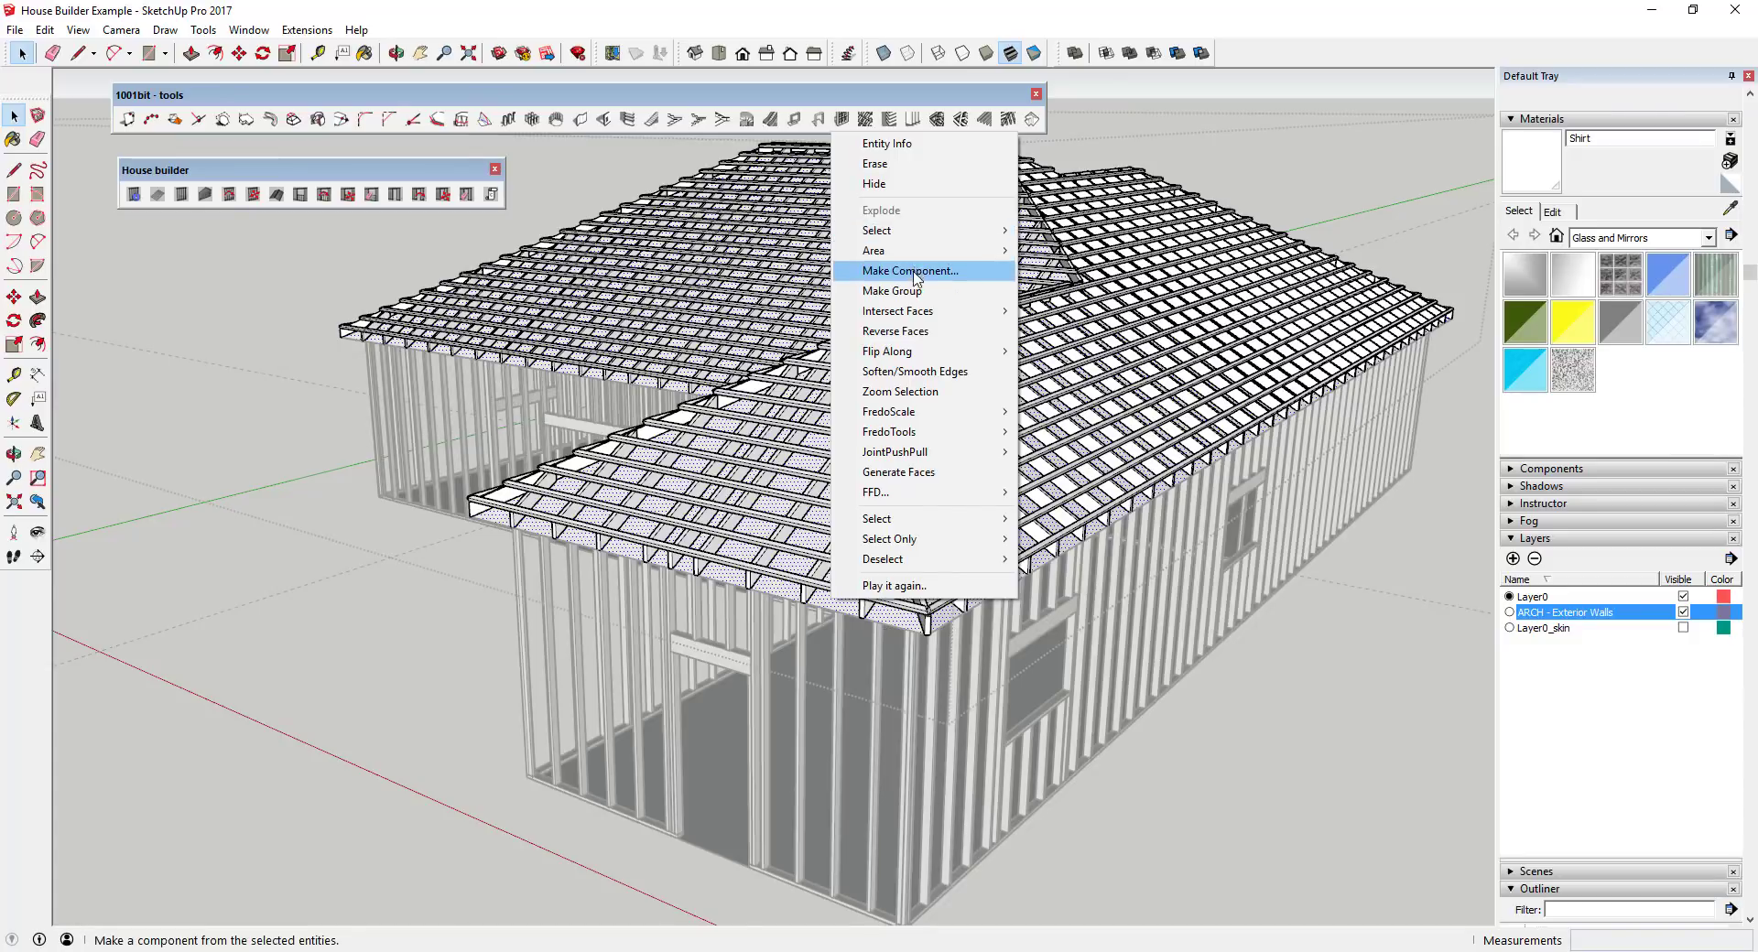
pyautogui.click(780, 597)
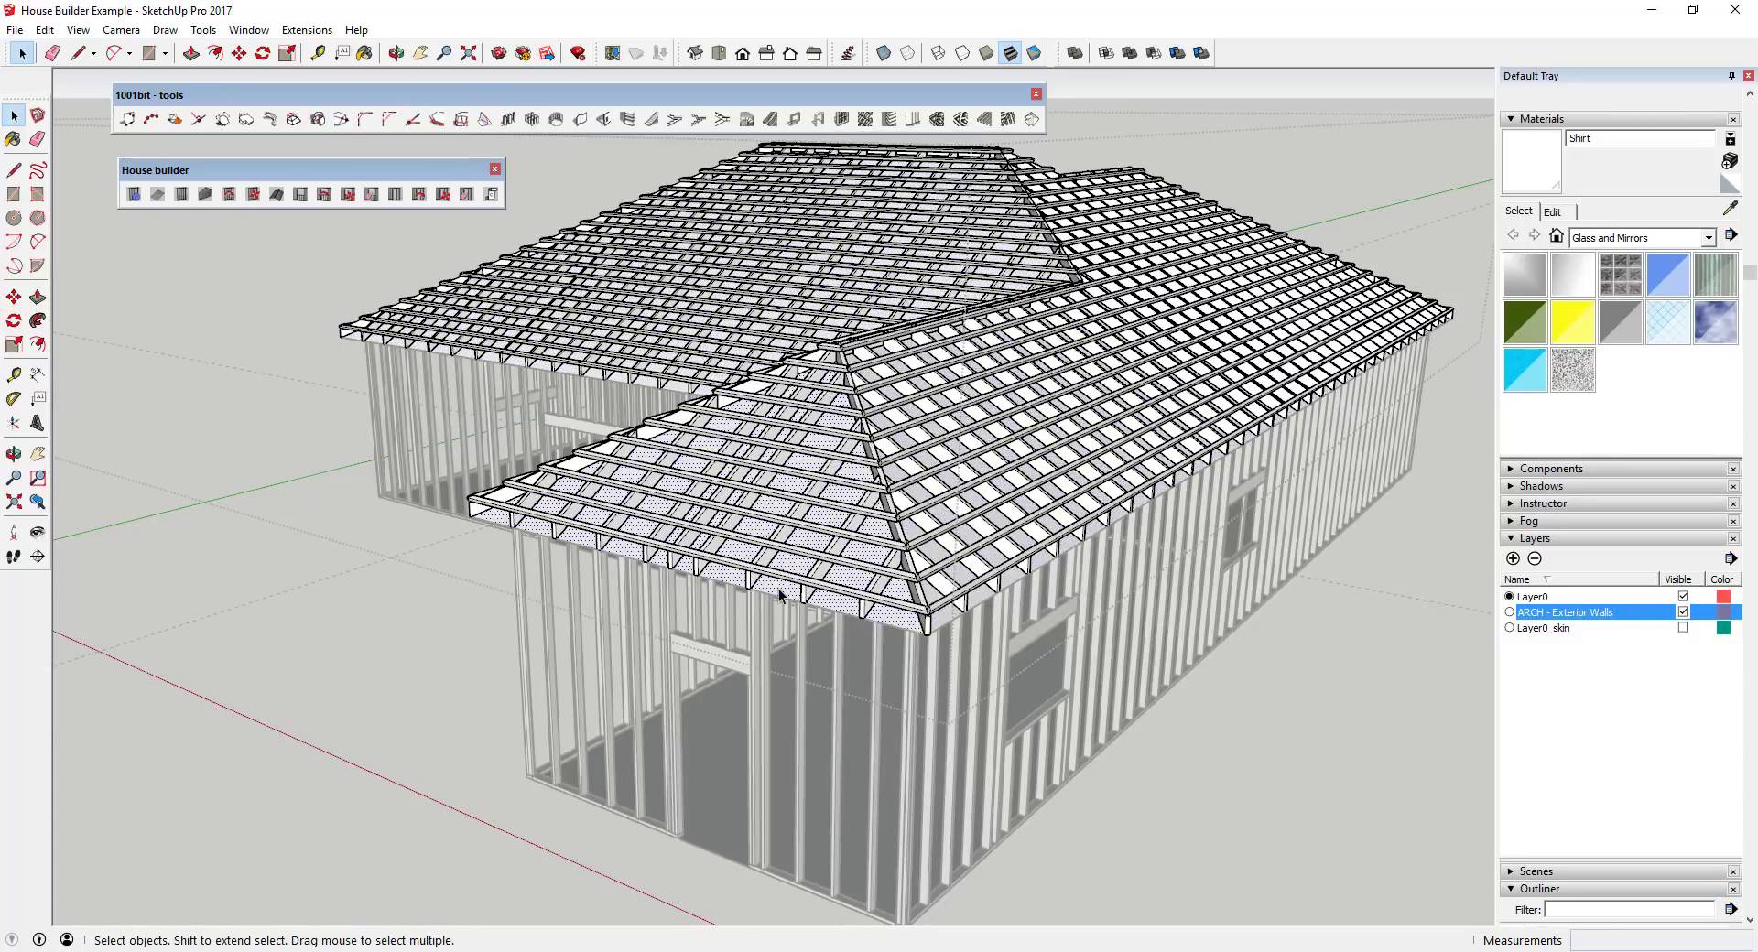
pyautogui.rightClick(779, 604)
pyautogui.click(840, 279)
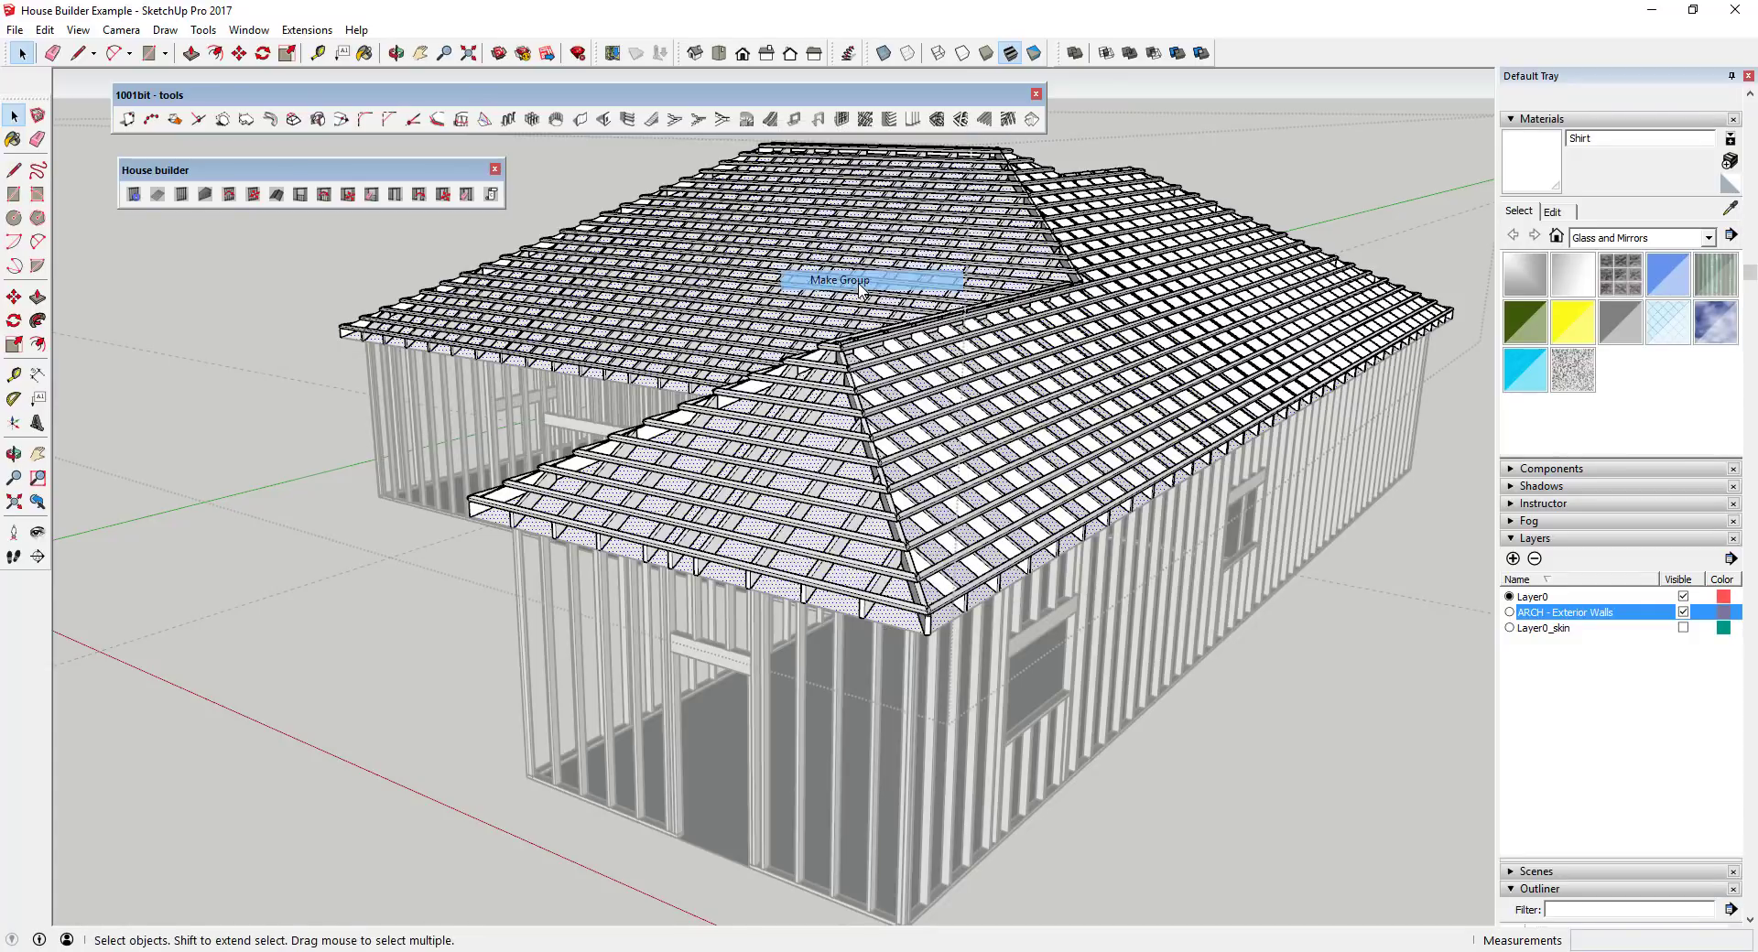
pyautogui.scroll(-1, 998, 485)
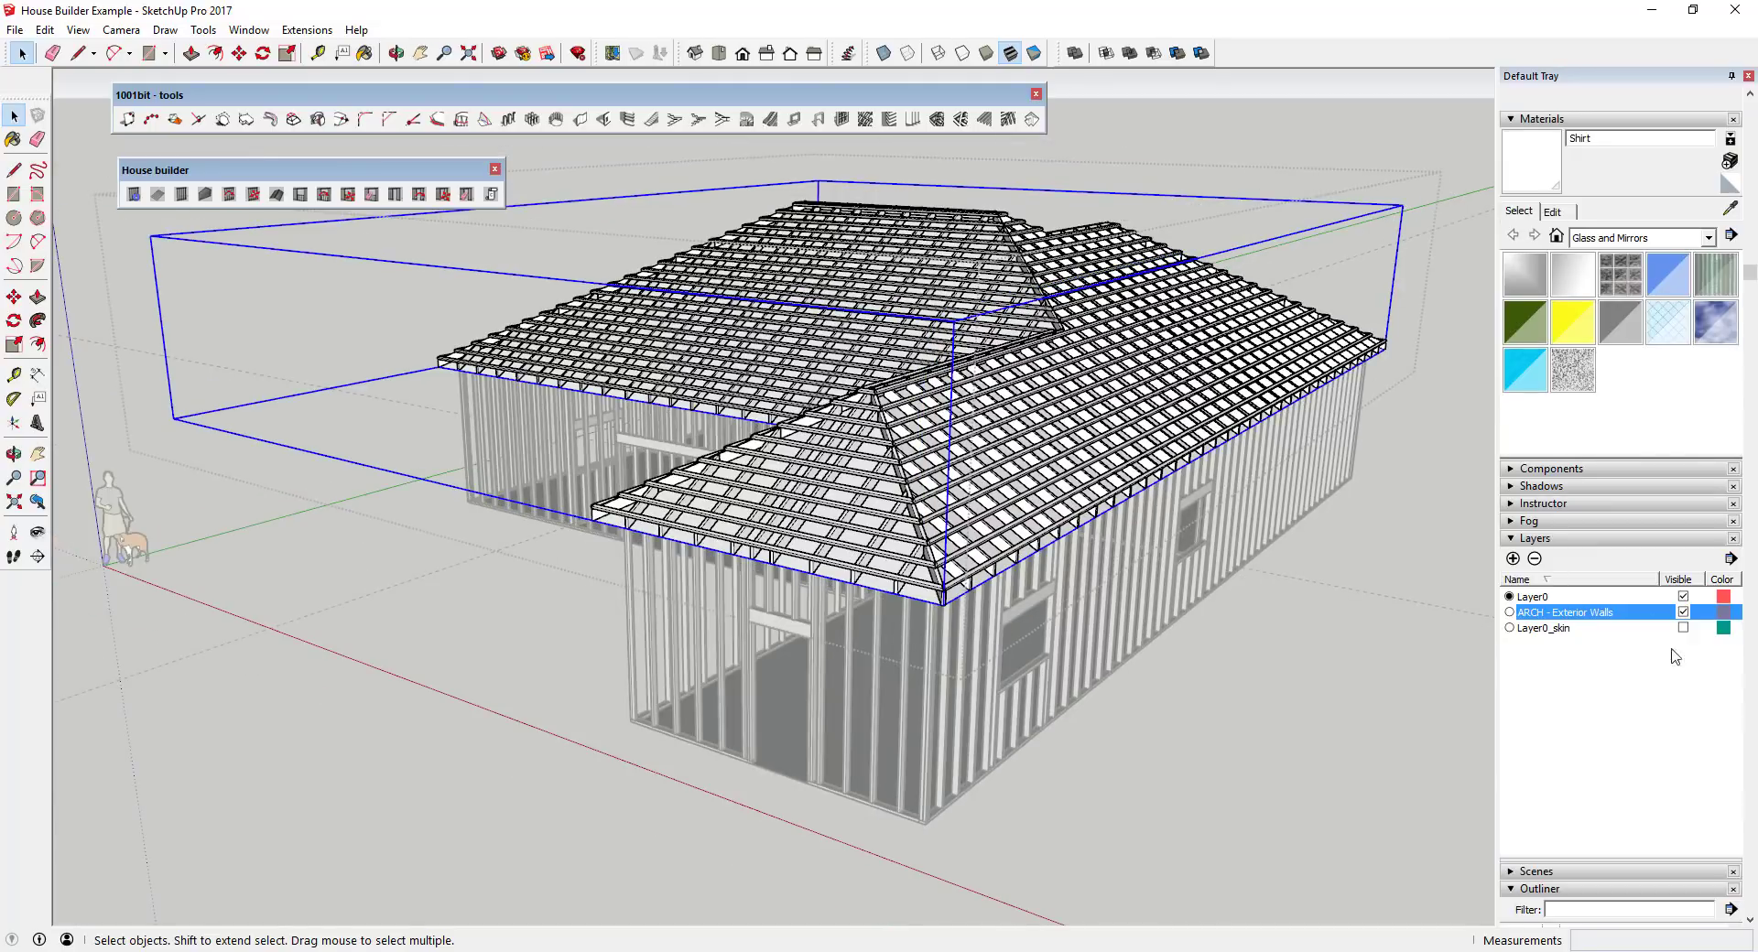
# - Add an ARCH - Roof Skin layer and rename the new group Roof Skin
pyautogui.click(1513, 558)
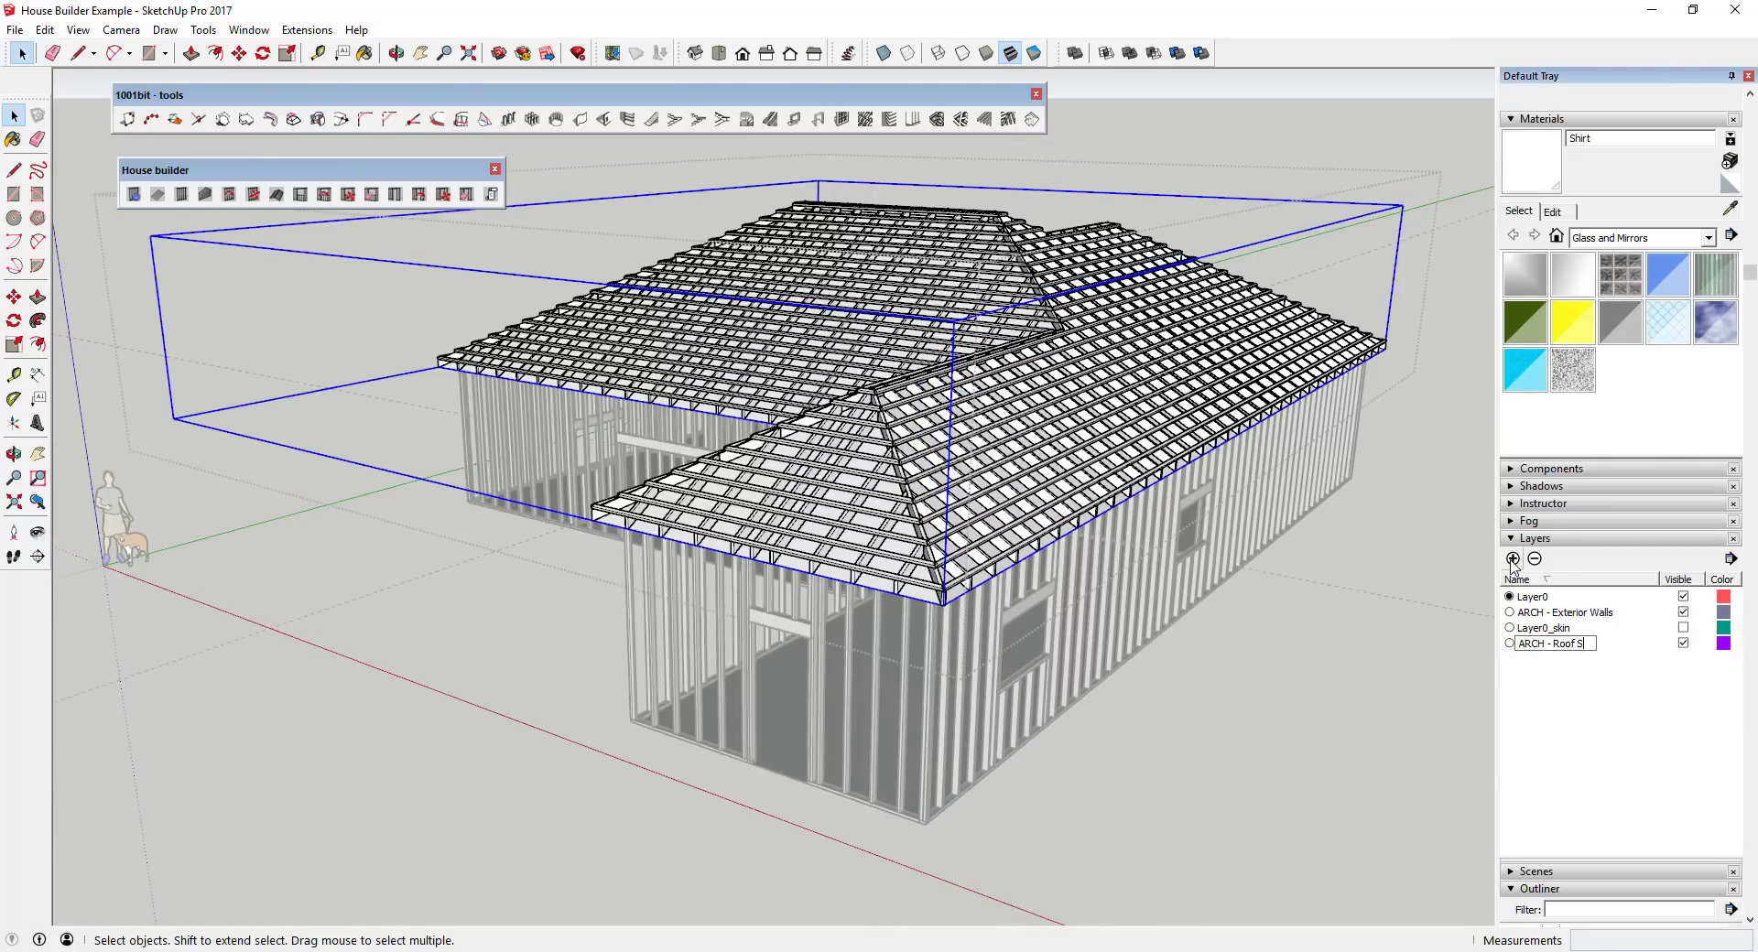
pyautogui.scroll(-5, 1564, 637)
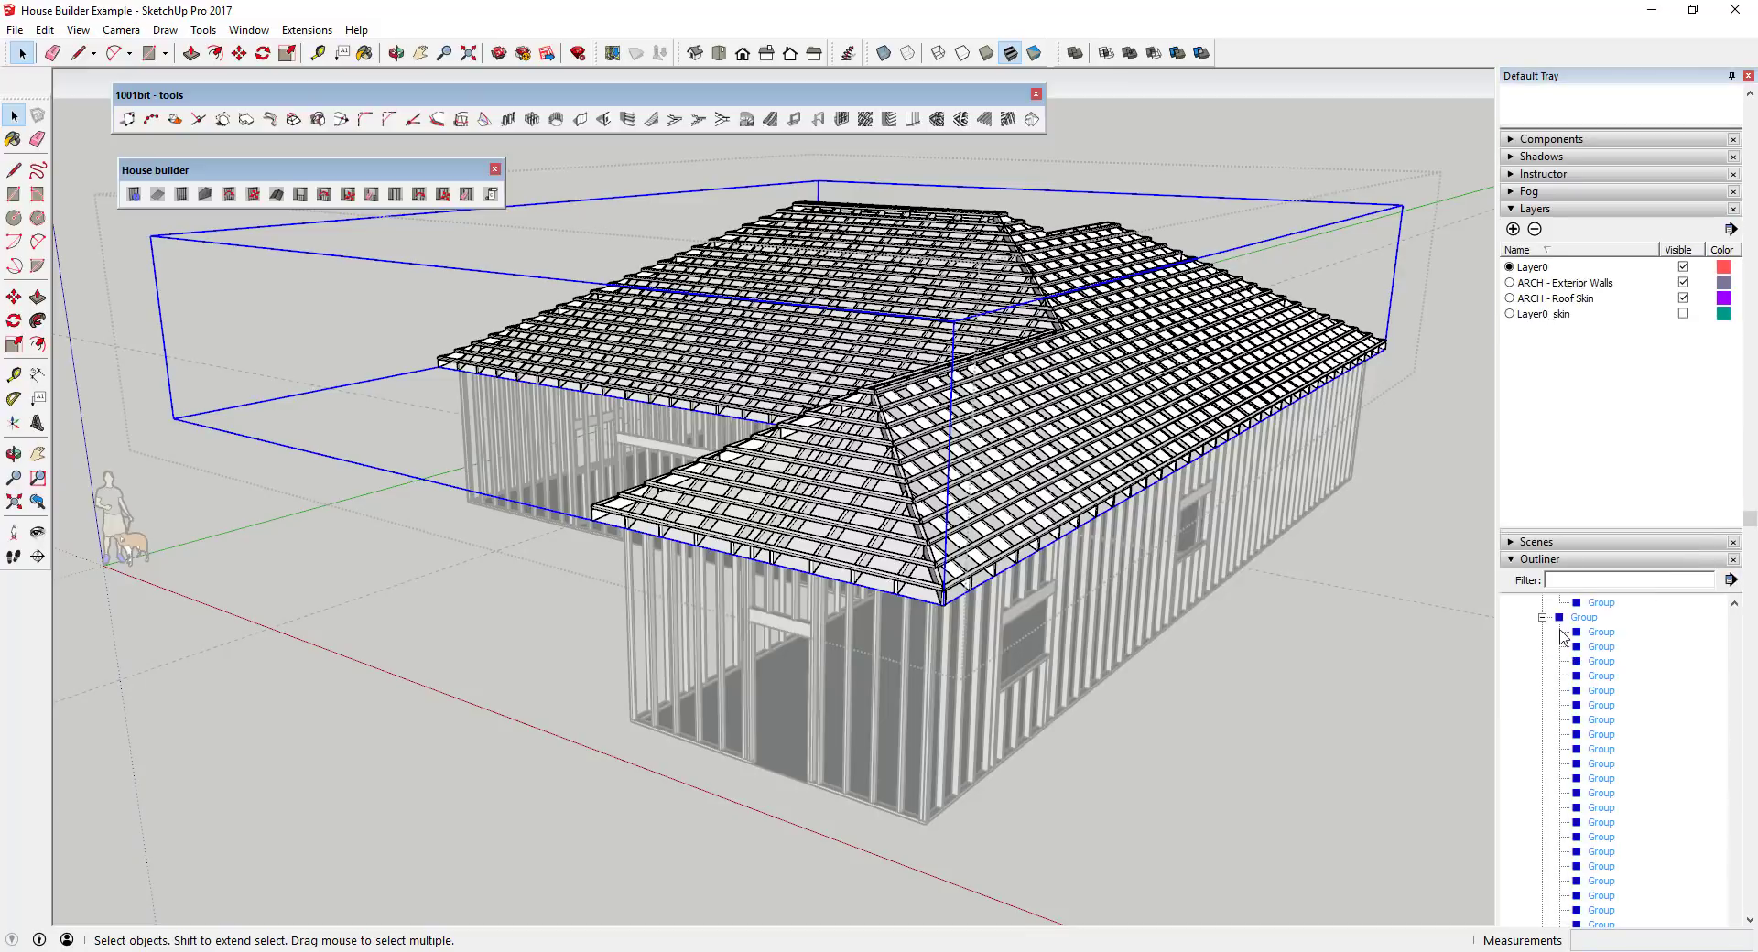
pyautogui.scroll(-5, 1559, 571)
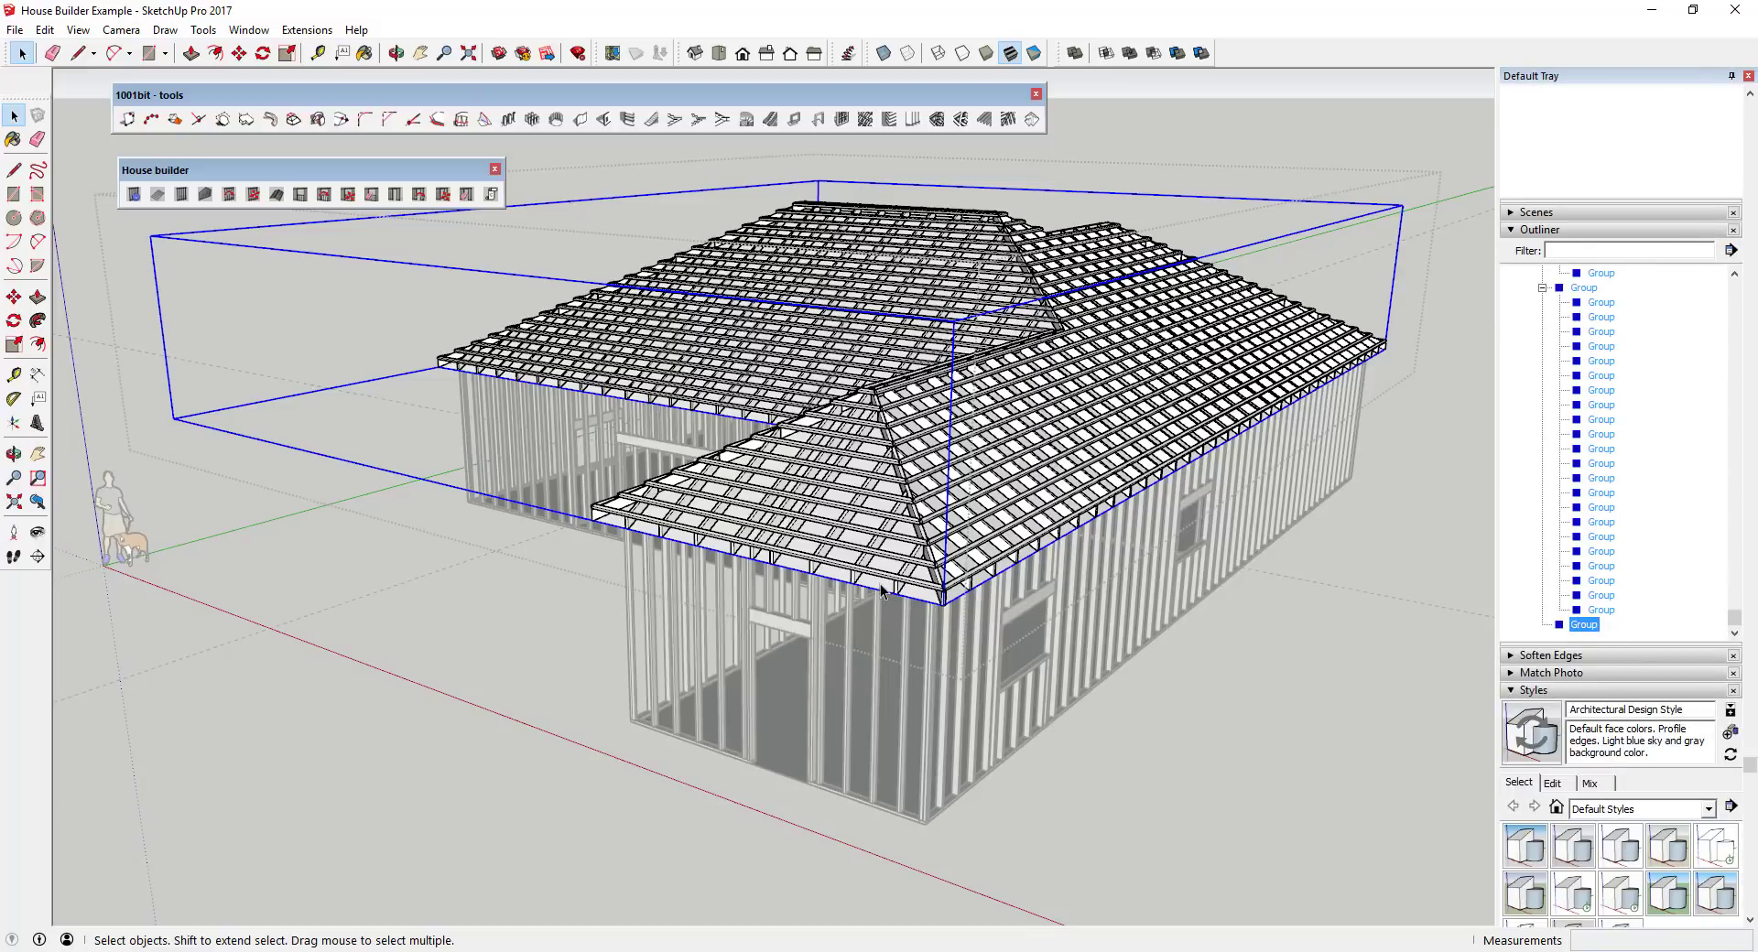
pyautogui.rightClick(1594, 632)
pyautogui.click(1642, 627)
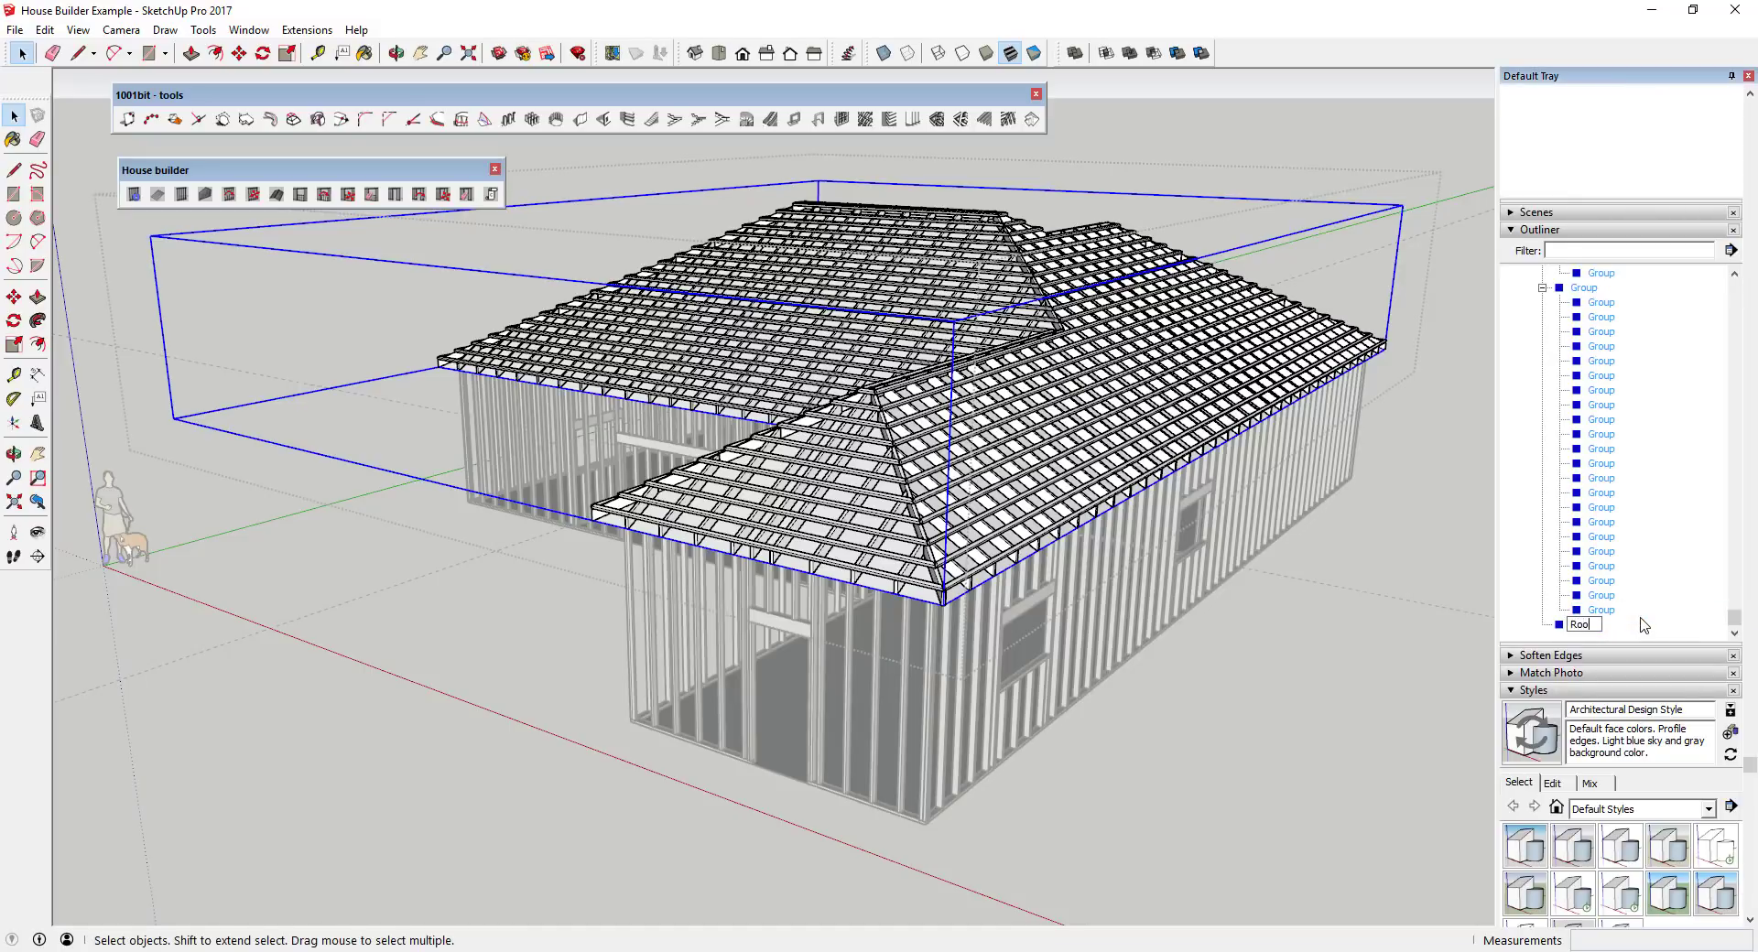
pyautogui.scroll(10, 1701, 293)
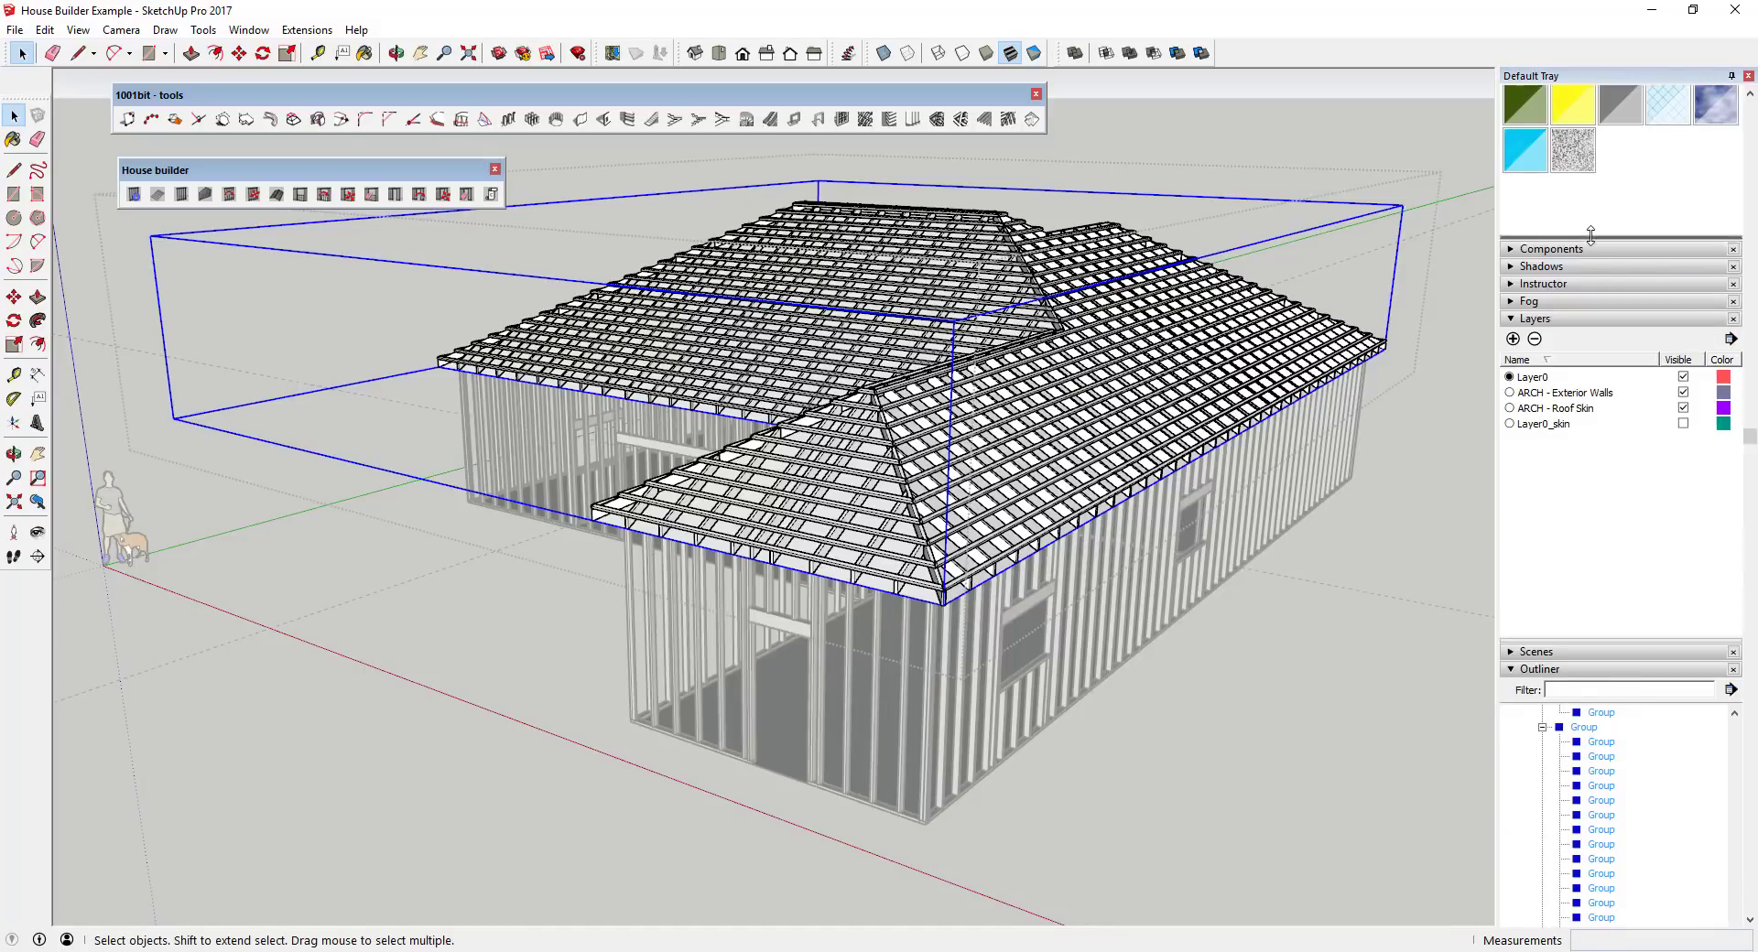
# - Assign the group to the ARCH - Roof Skin layer and hide that layer
pyautogui.click(1721, 140)
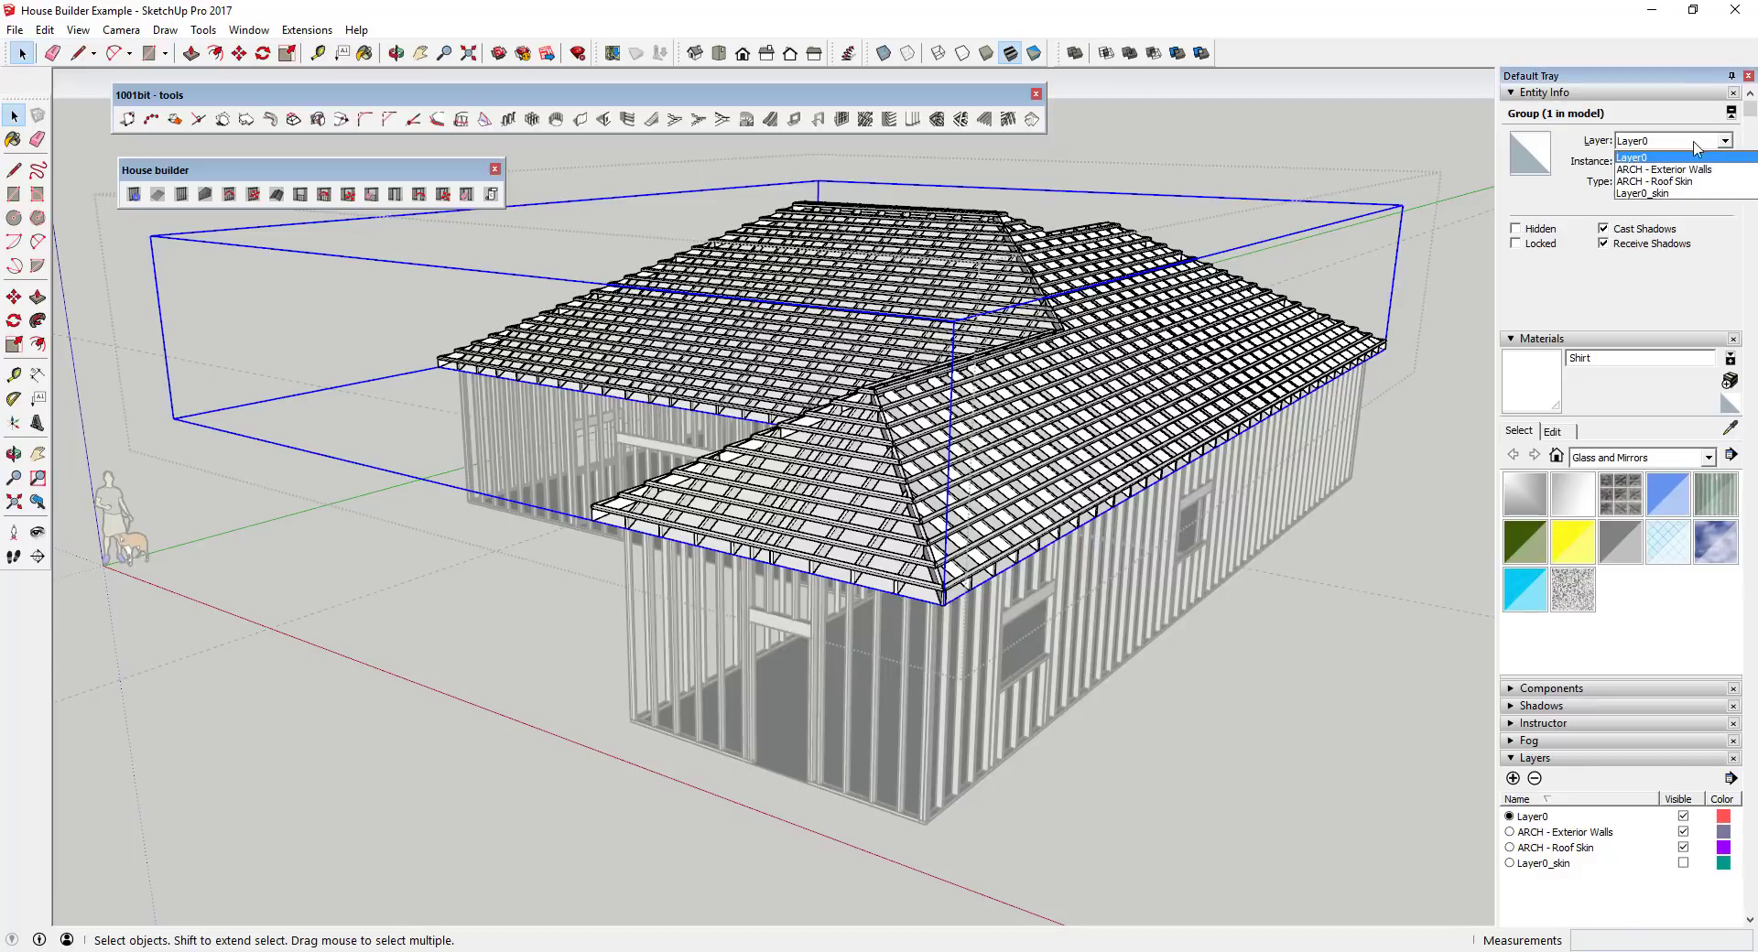
pyautogui.click(1669, 183)
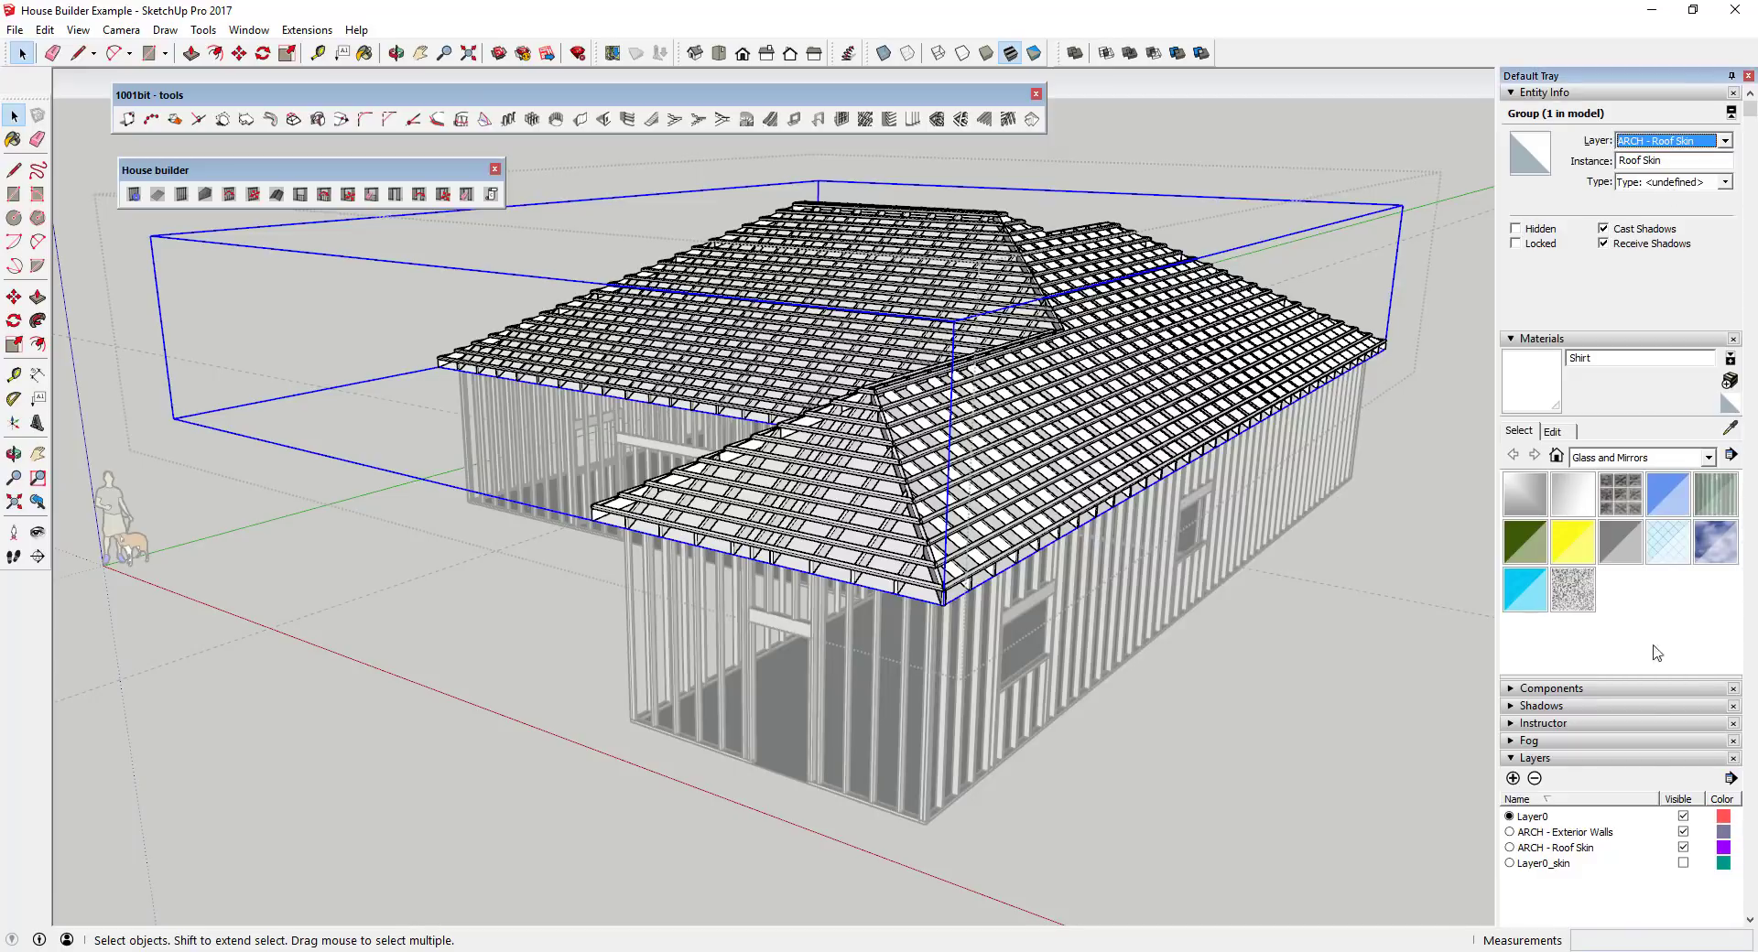
pyautogui.click(1683, 847)
pyautogui.moveTo(1282, 596); pyautogui.dragTo(1424, 600, button='middle')
pyautogui.moveTo(784, 416); pyautogui.dragTo(1084, 641, button='middle')
pyautogui.scroll(-3, 613, 323)
pyautogui.scroll(3, 824, 284)
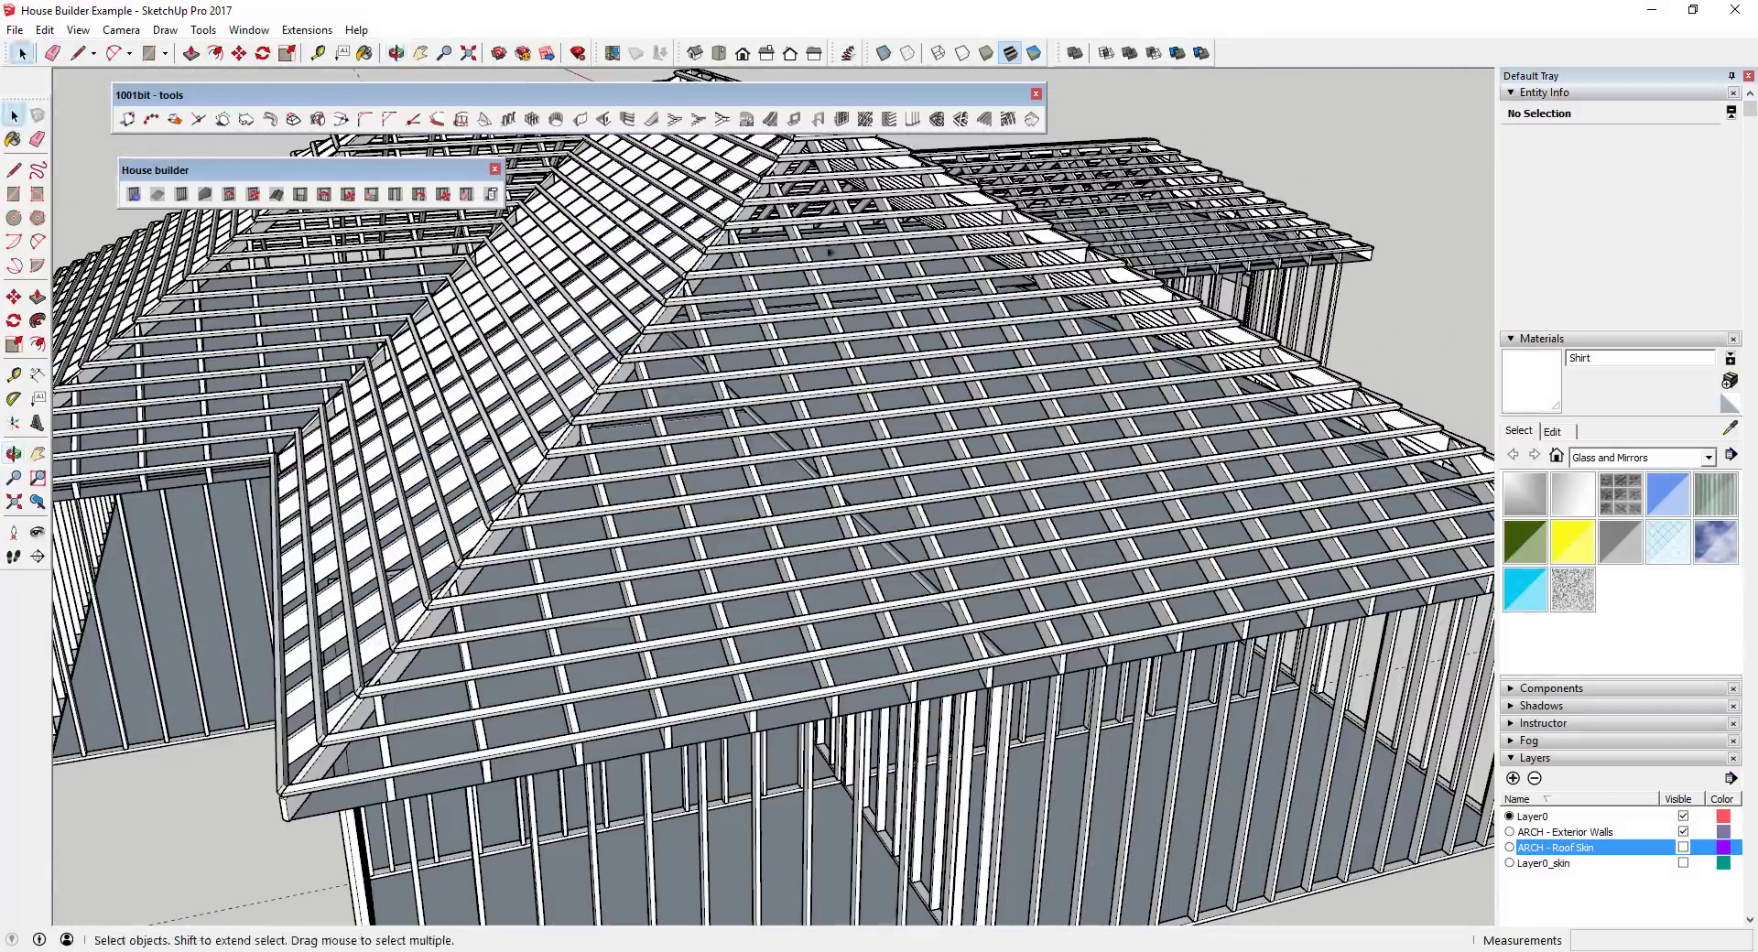
pyautogui.scroll(-5, 824, 440)
pyautogui.moveTo(824, 439); pyautogui.dragTo(698, 396, button='middle')
pyautogui.scroll(-5, 712, 396)
pyautogui.moveTo(1108, 513); pyautogui.dragTo(739, 414, button='middle')
pyautogui.scroll(3, 740, 414)
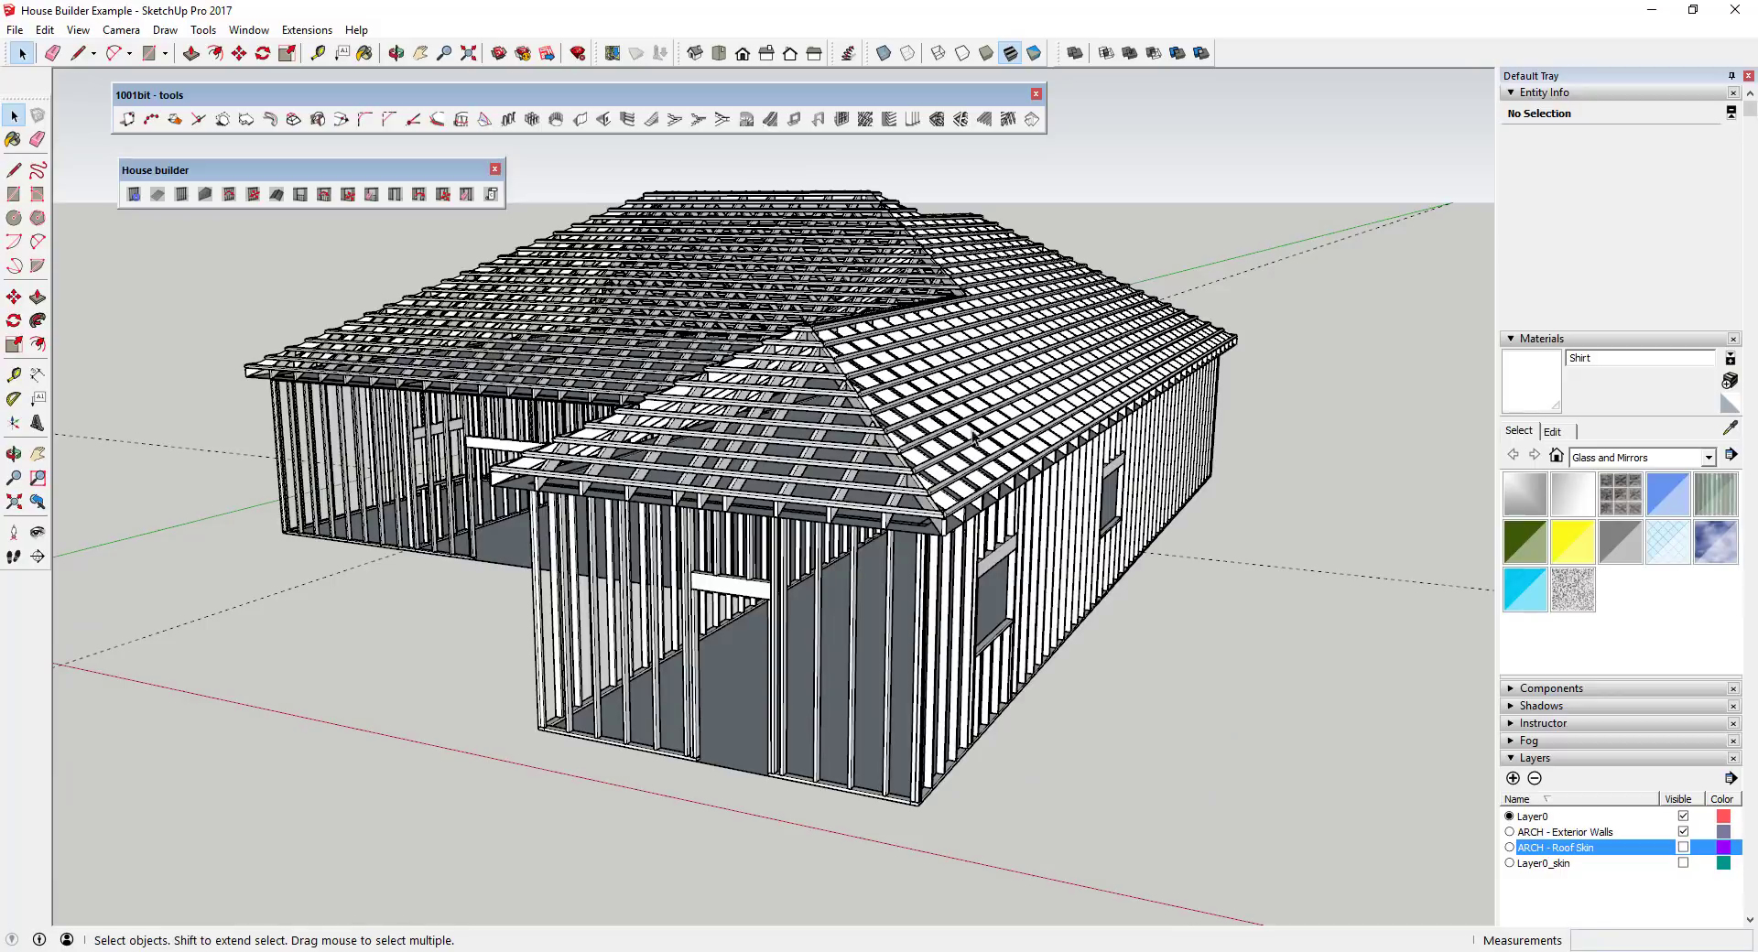